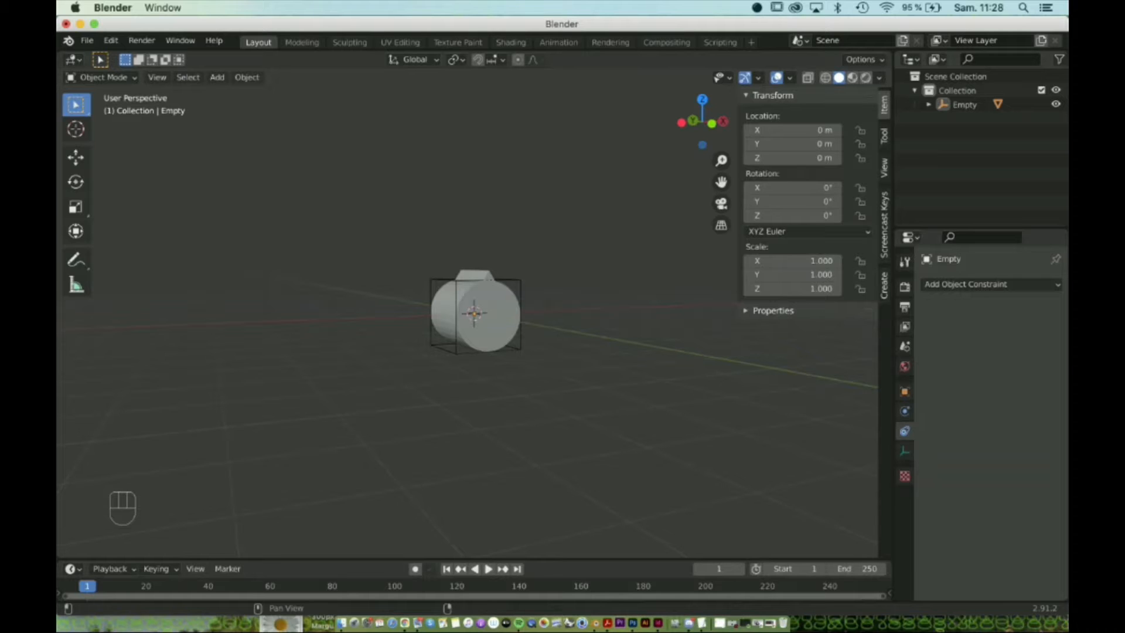
Split the 3D viewport into a wide main area and two stacked narrow side areas, with the sidebar hidden in the side areas.
left_click_drag(890, 55, 672, 58)
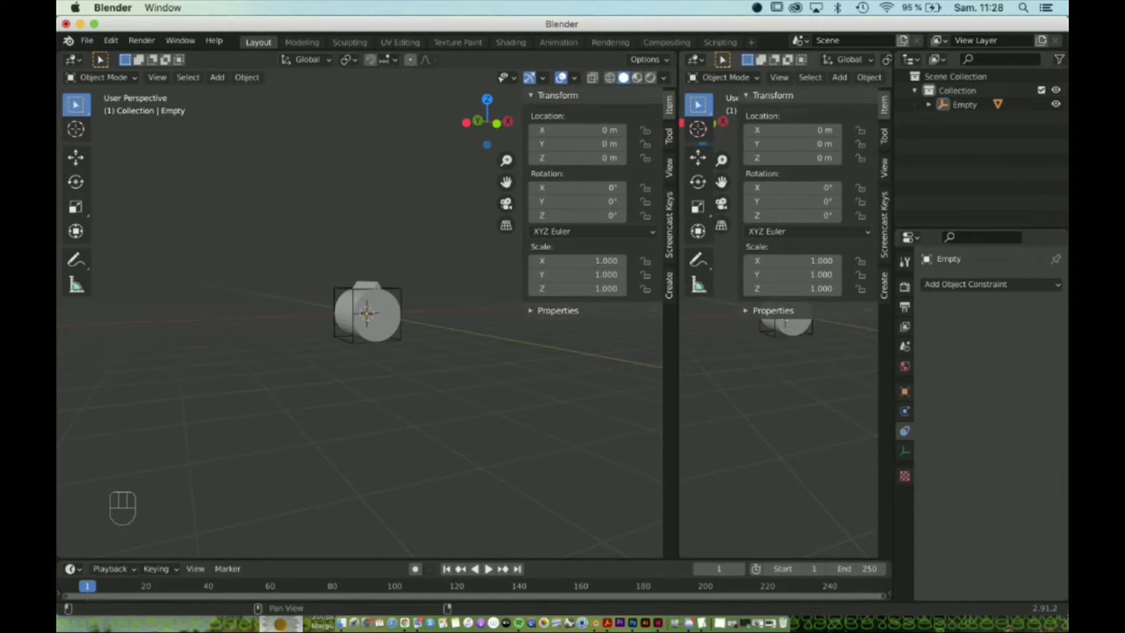
key("n")
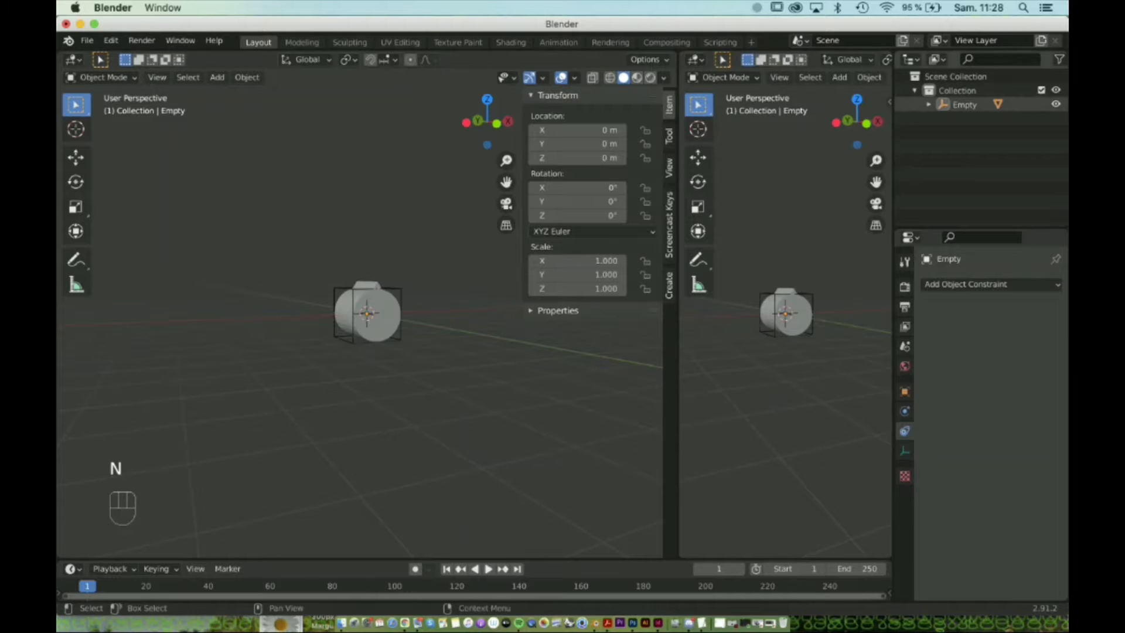
left_click_drag(889, 55, 878, 282)
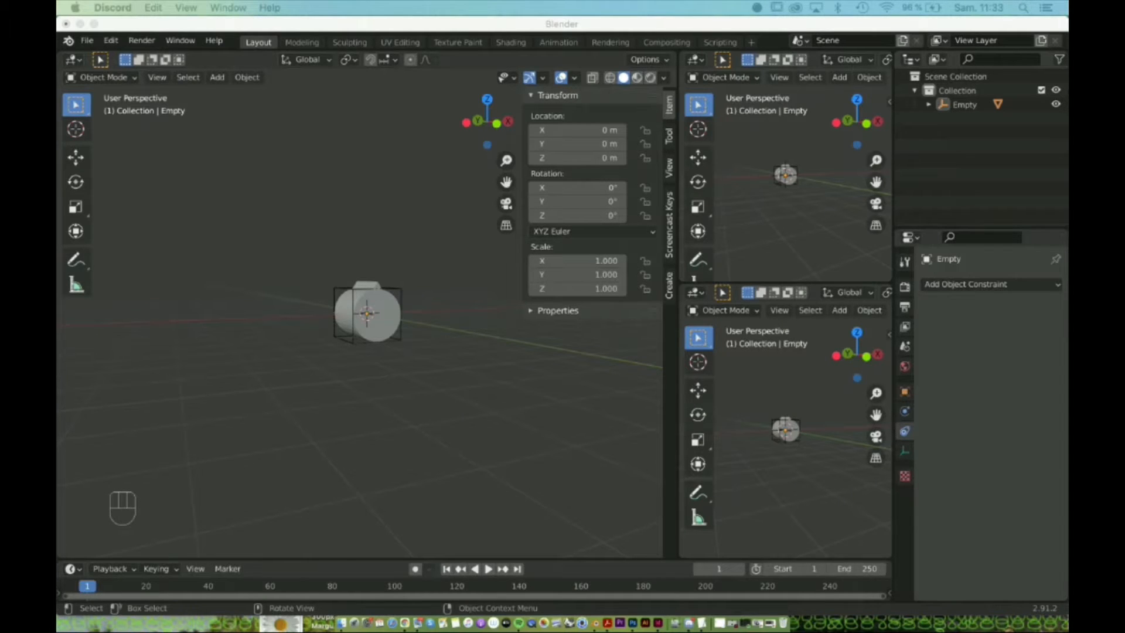
key("super+Tab")
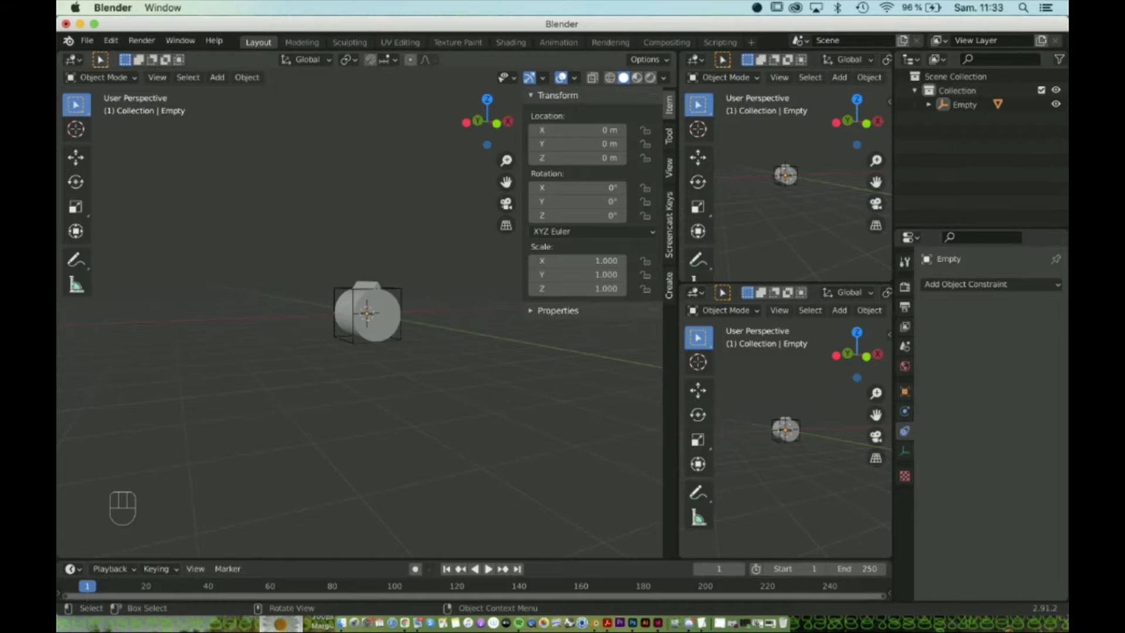
Change both narrow side areas from 3D viewports to Image Editors.
scroll(367, 328, "up", 3)
middle_click_drag(410, 352, 325, 352)
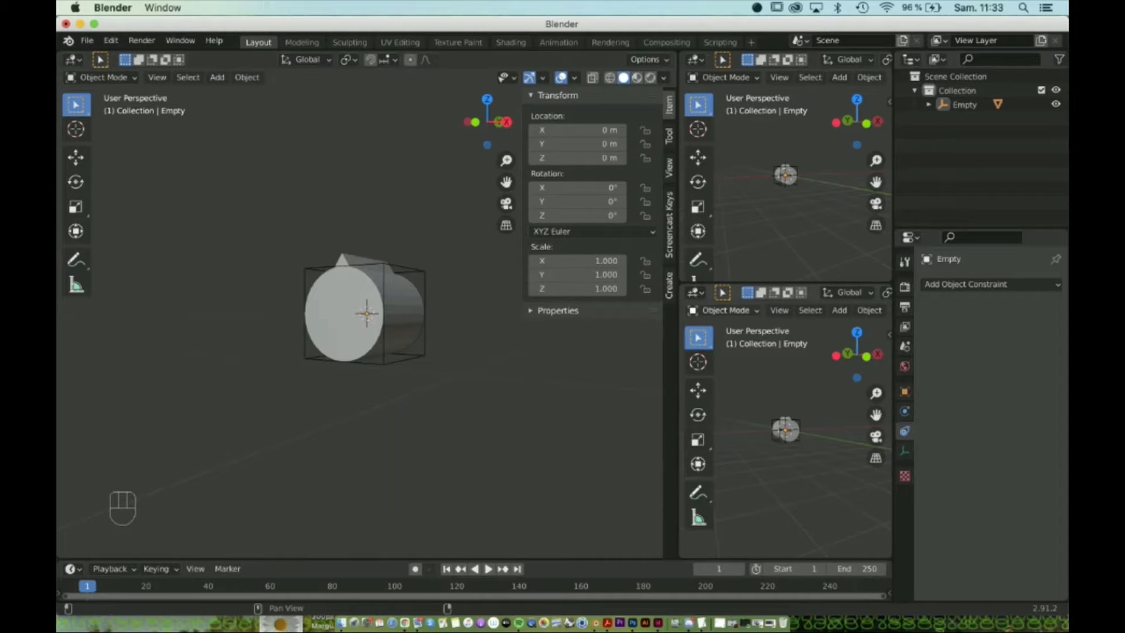
left_click(694, 292)
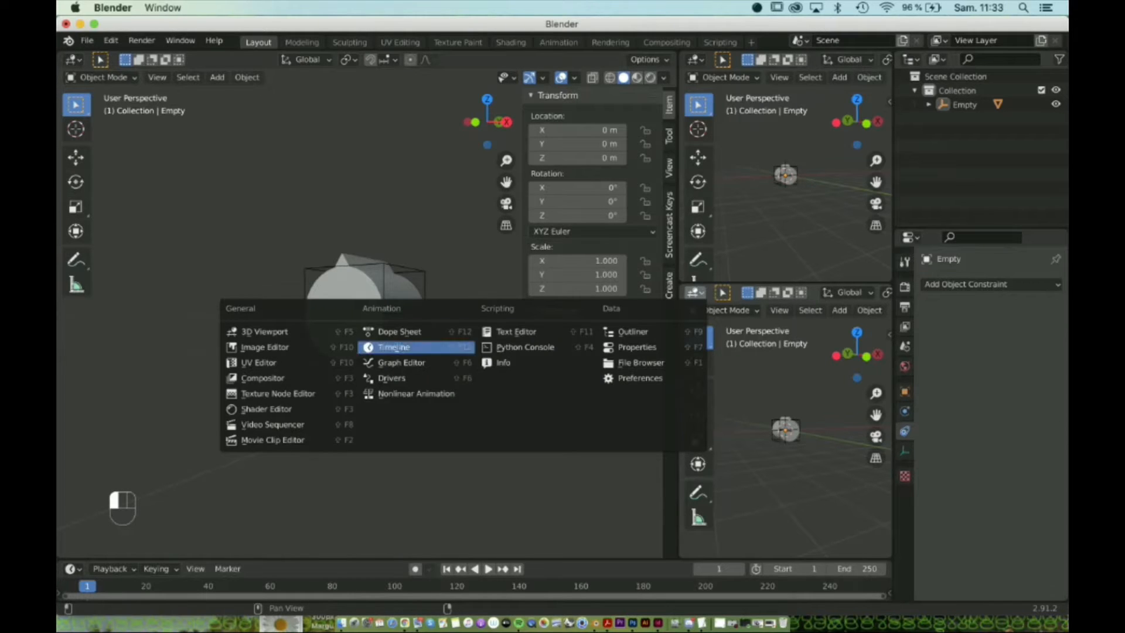
left_click(264, 347)
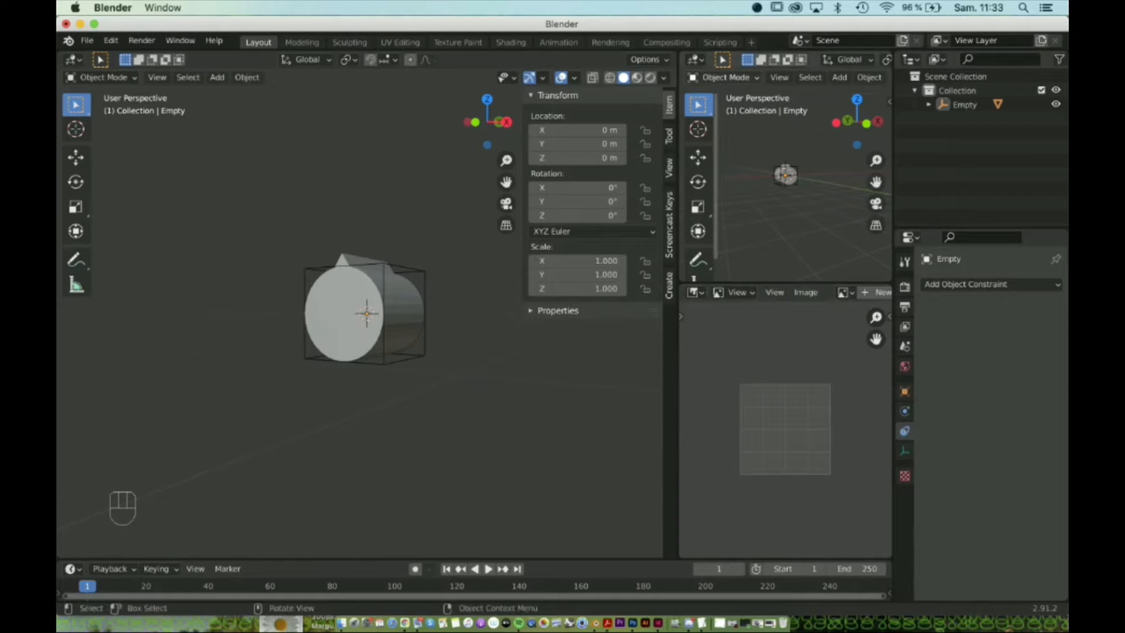
left_click(694, 59)
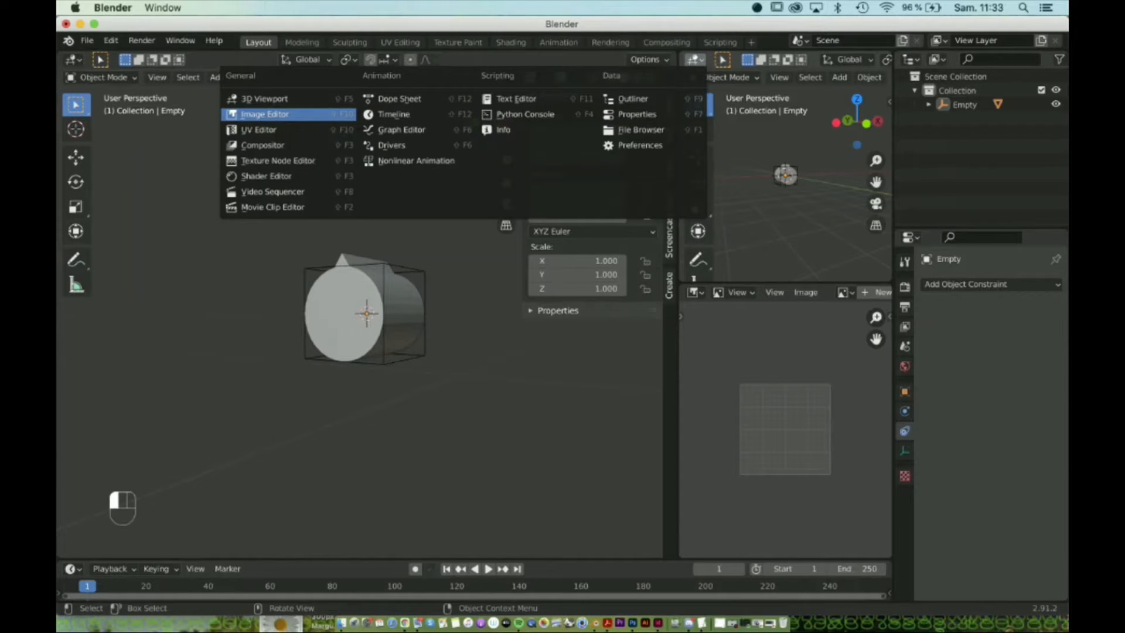
left_click(293, 115)
left_click(693, 60)
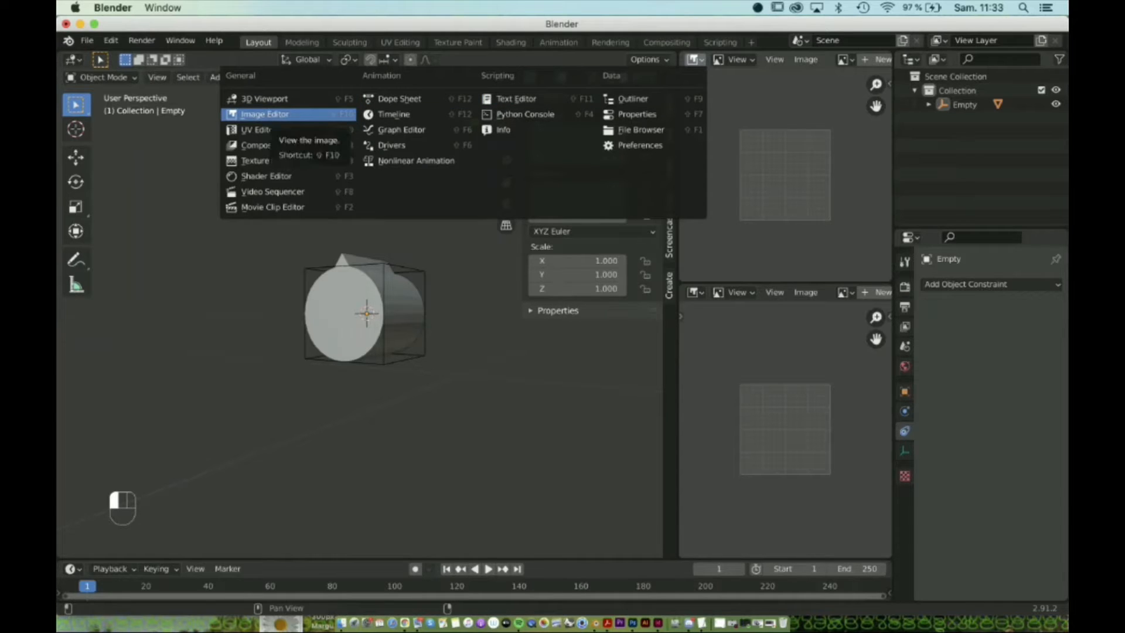
left_click(694, 59)
left_click(694, 59)
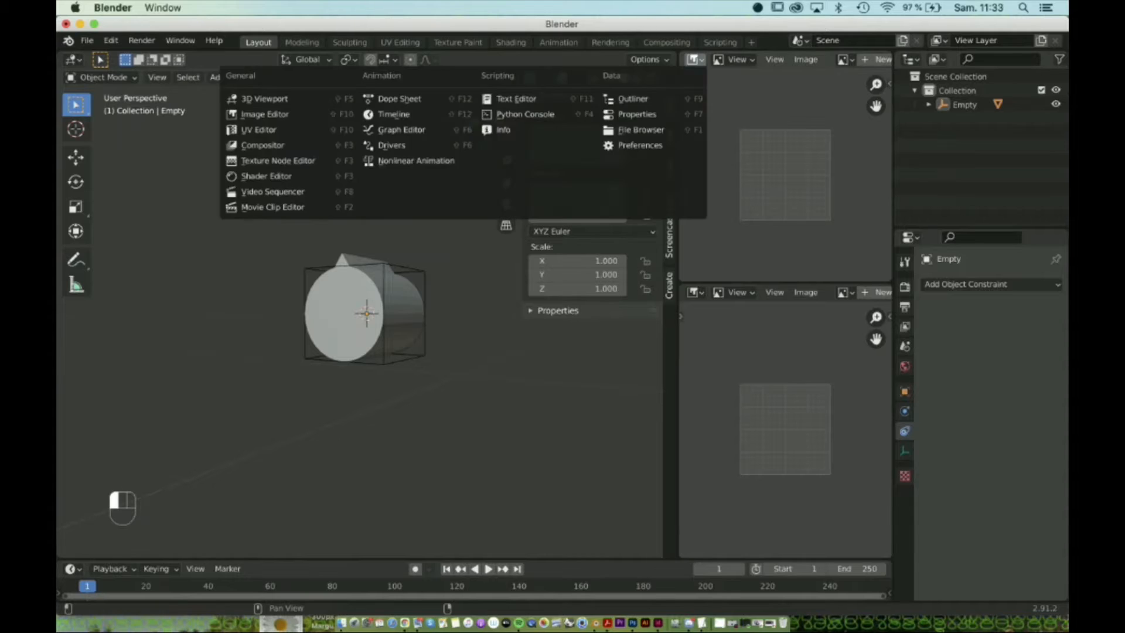
left_click(694, 60)
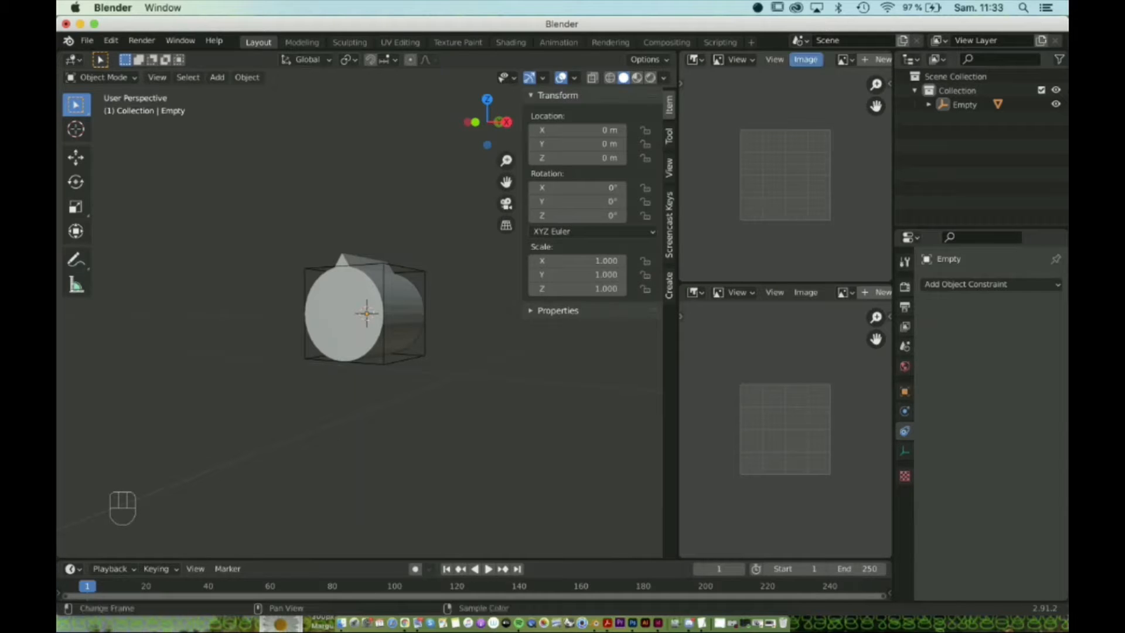
Open 1200px-Lewis_Hamilton_2020_Tuscan_Grand_Prix_-_race_day_(cropped).jpeg from Downloads/pour cours in the first of the two Image Editors.
left_click(806, 59)
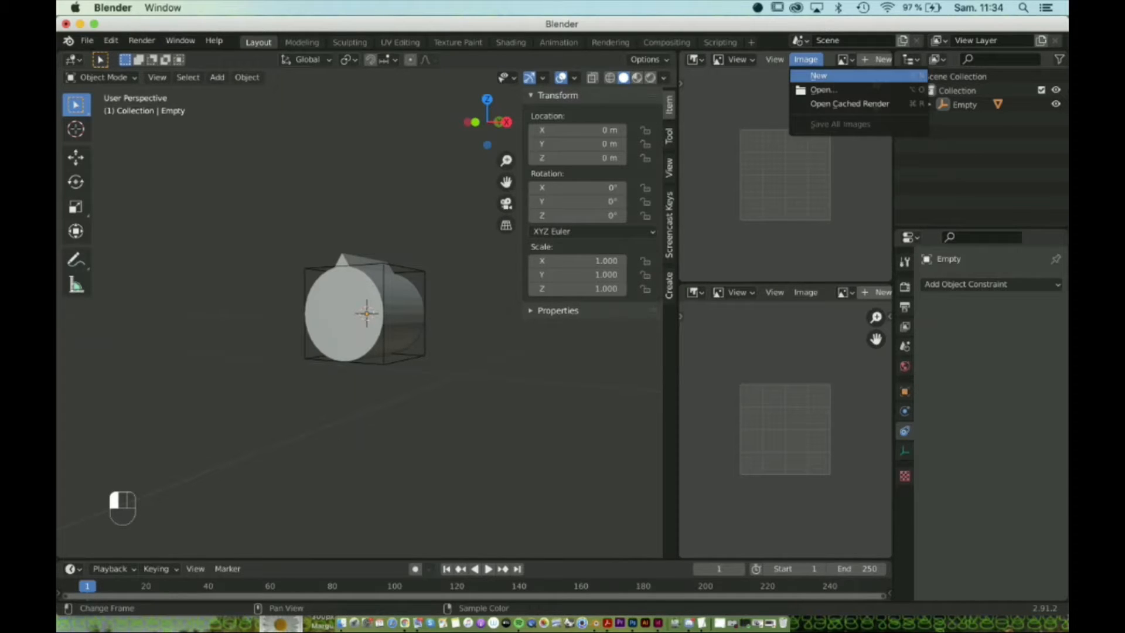
left_click(823, 90)
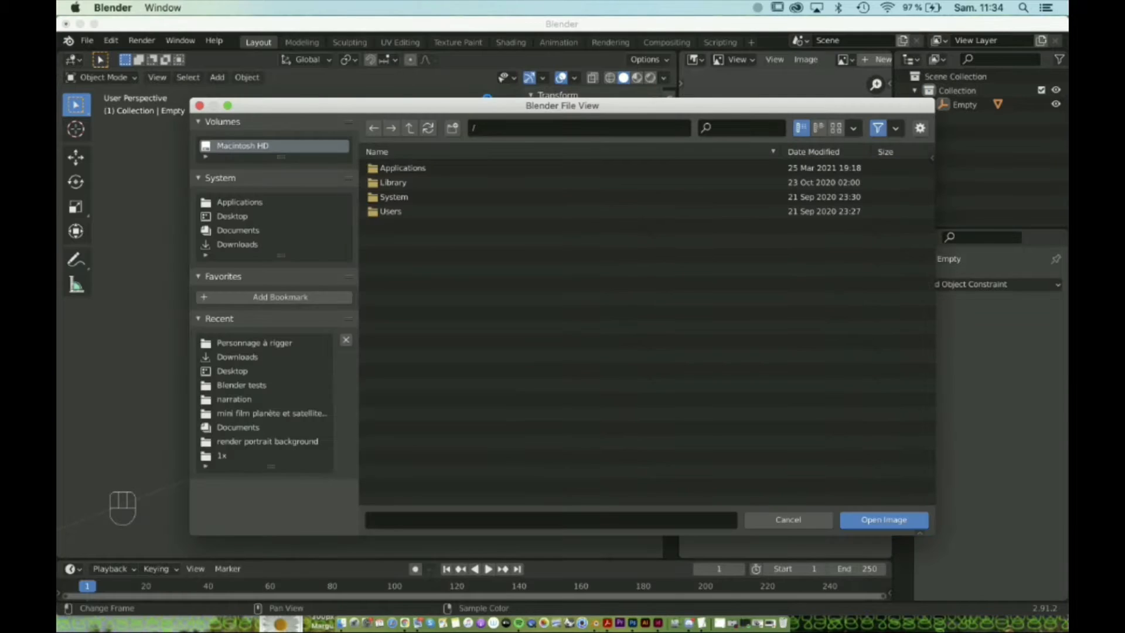
left_click(237, 243)
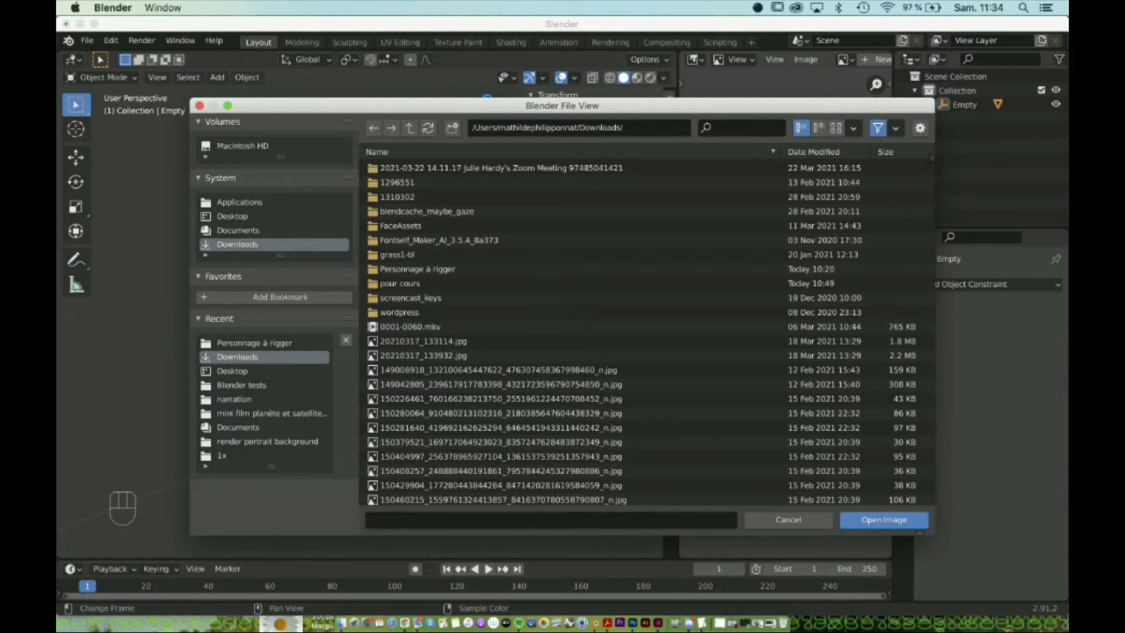
left_click(400, 282)
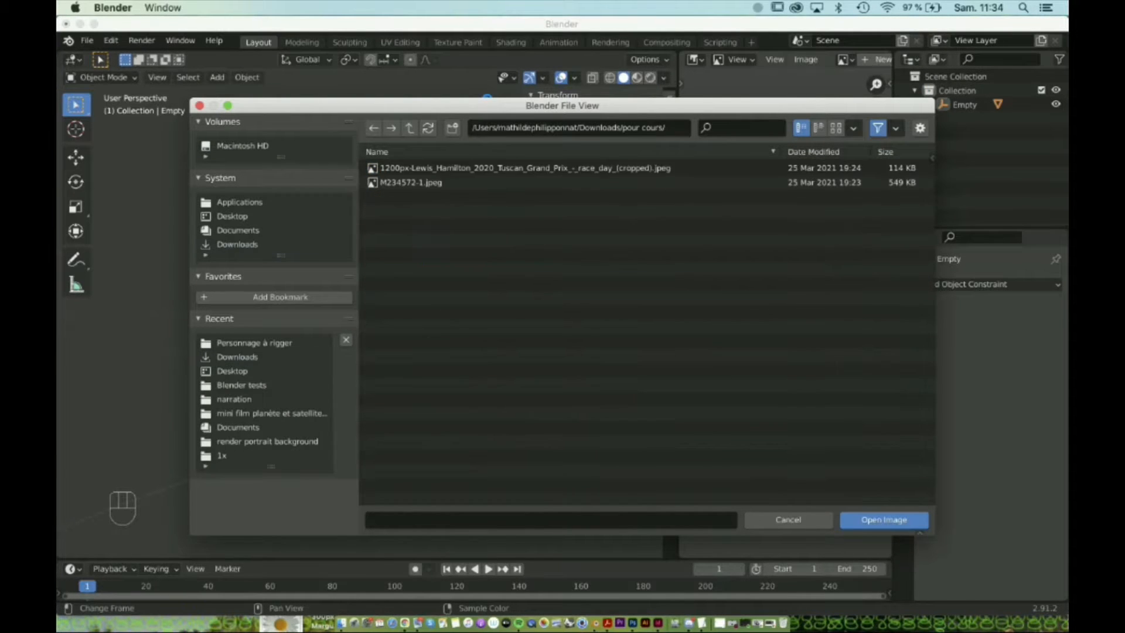
left_click(525, 168)
left_click(884, 519)
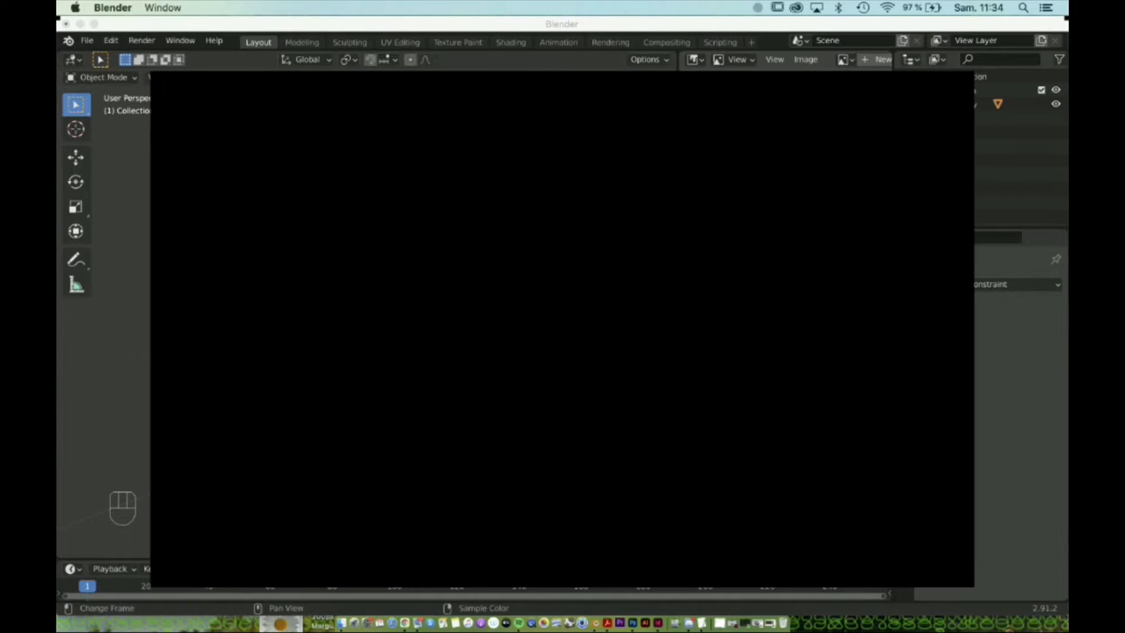
Open M234572-1.jpeg from the Downloads/pour cours folder in the remaining empty Image Editor.
left_click(805, 292)
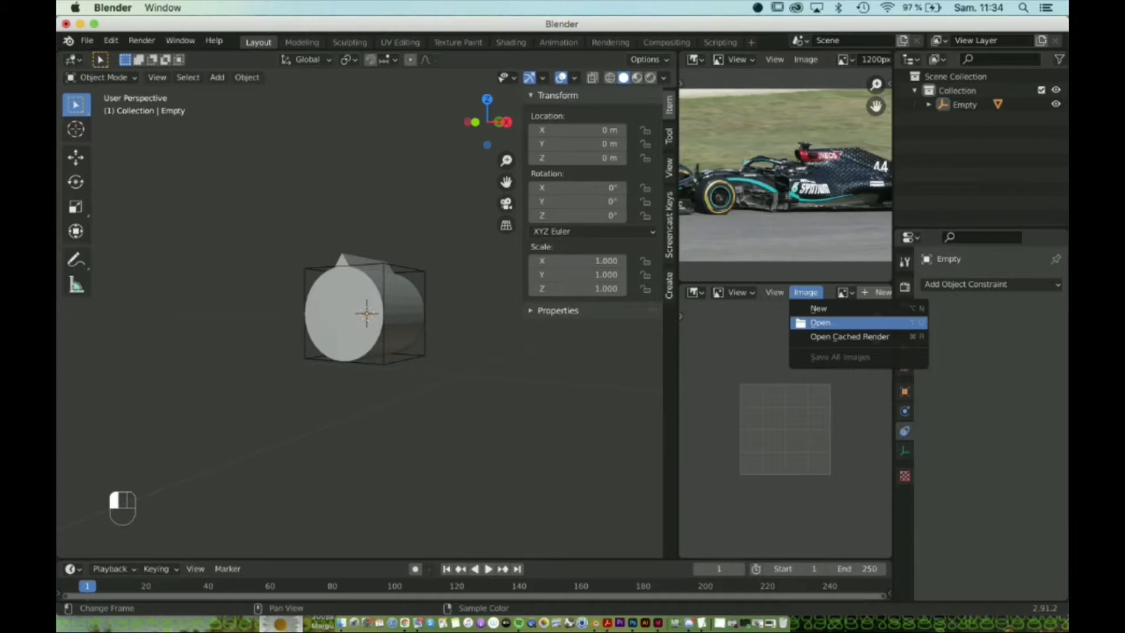
left_click(820, 322)
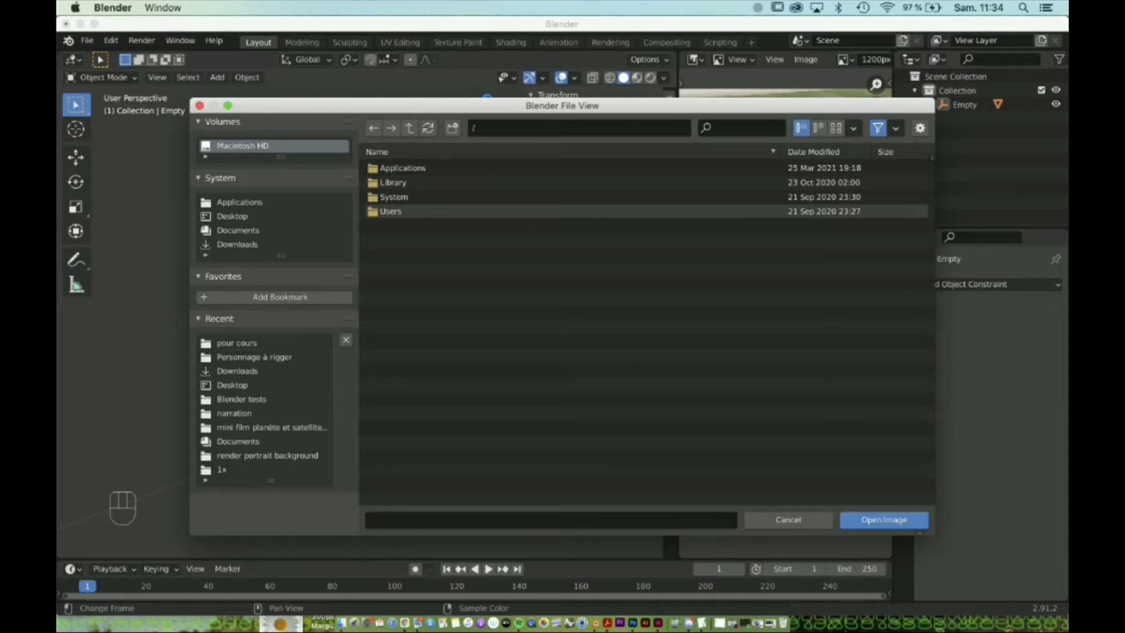
left_click(238, 244)
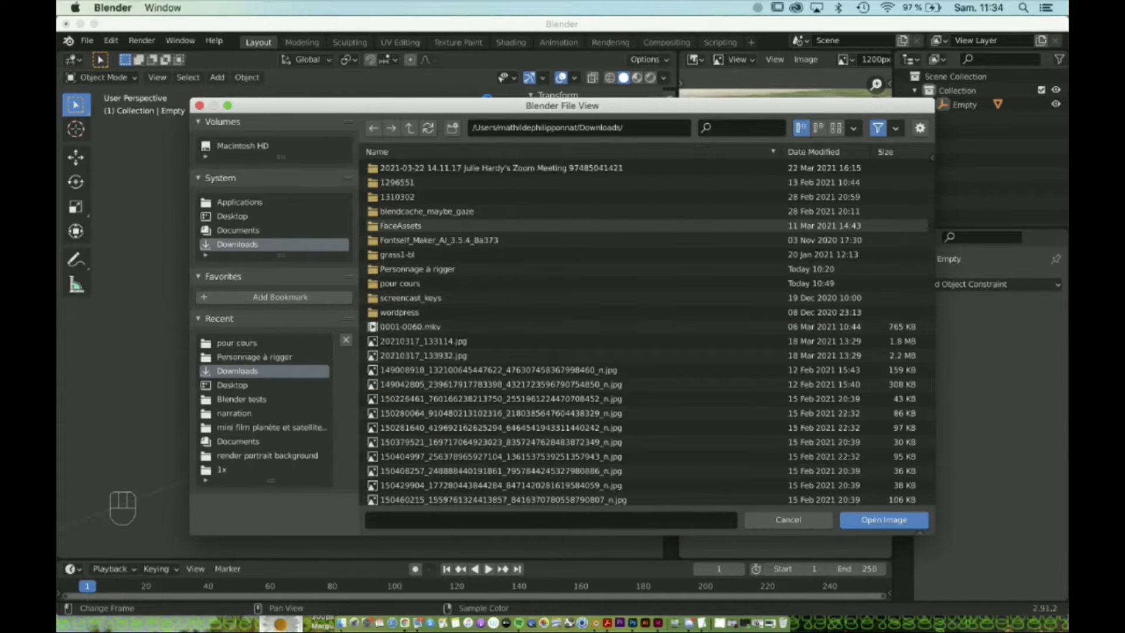
double_click(400, 283)
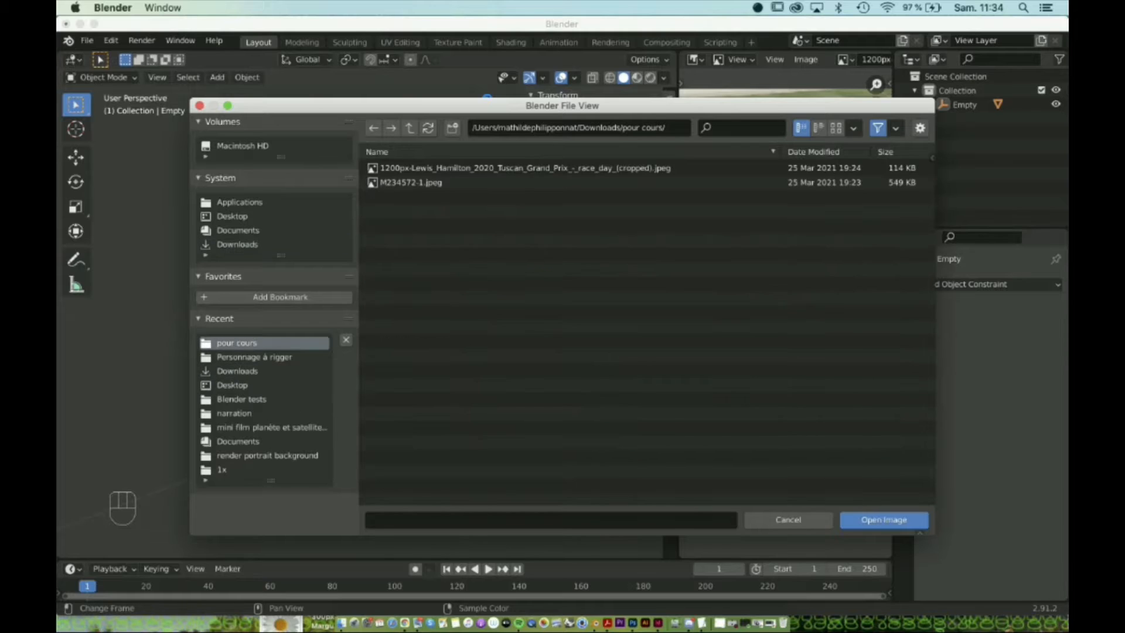
left_click(410, 182)
left_click(883, 520)
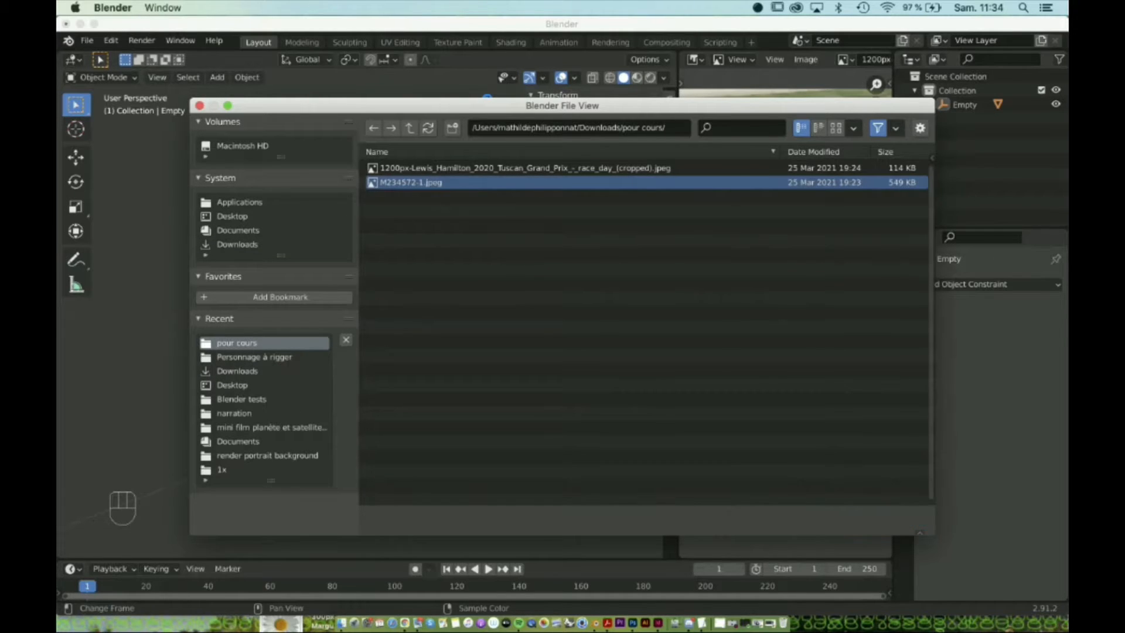
Frame the race car's front tyre closely in both reference images.
scroll(785, 388, "down", 2)
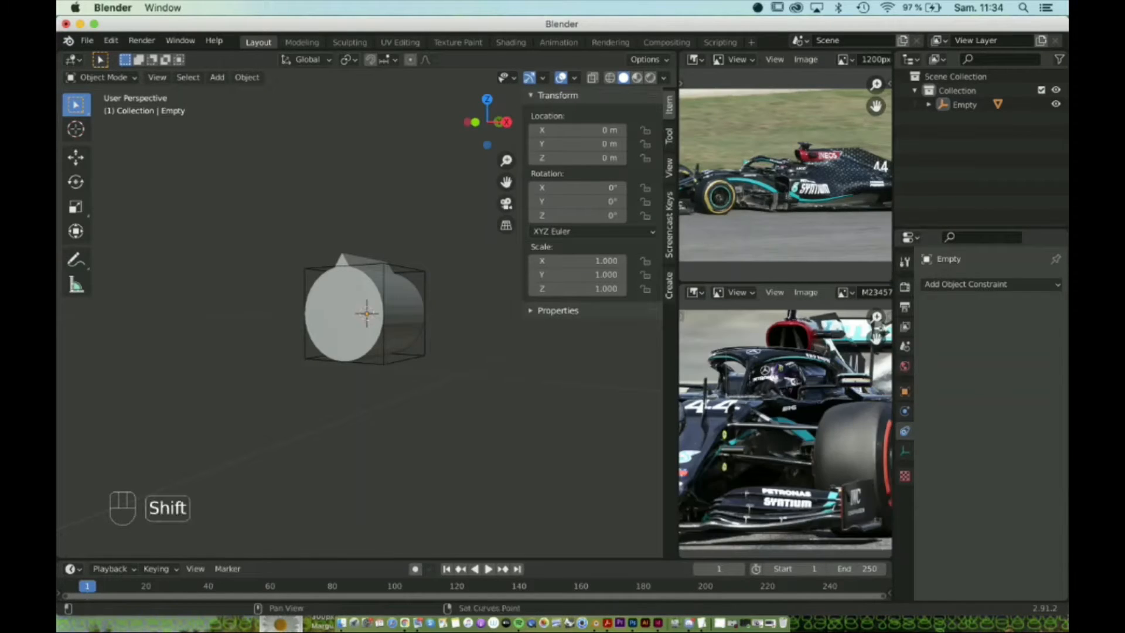
middle_click_drag(785, 388, 706, 375, "shift")
scroll(785, 421, "up", 4)
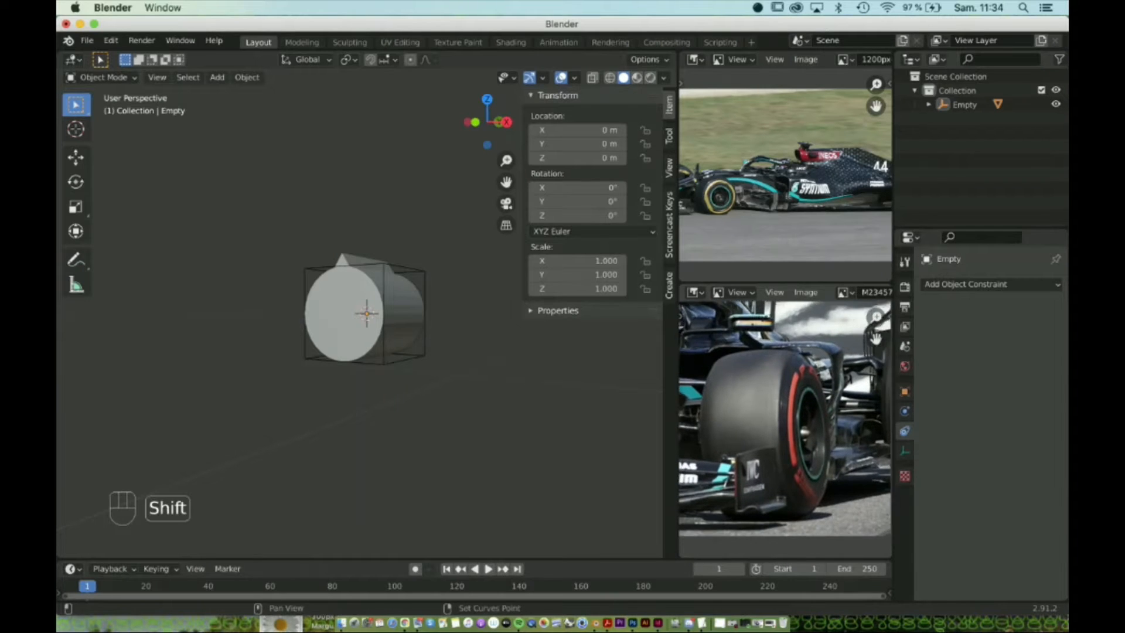
middle_click_drag(785, 422, 817, 444, "shift")
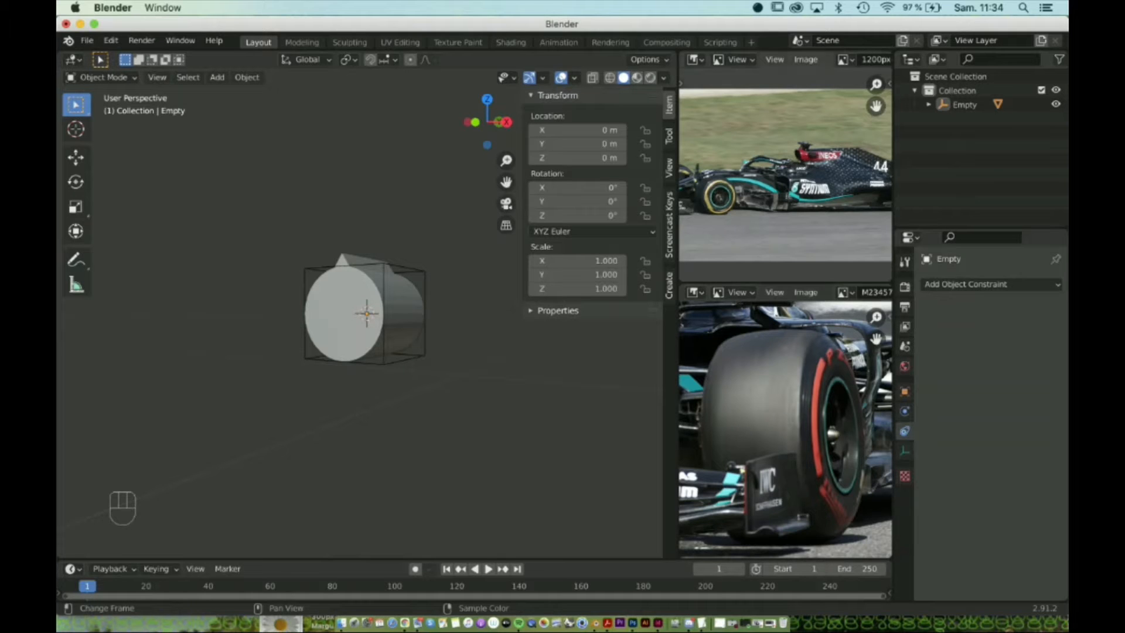
middle_click_drag(762, 176, 806, 179, "shift")
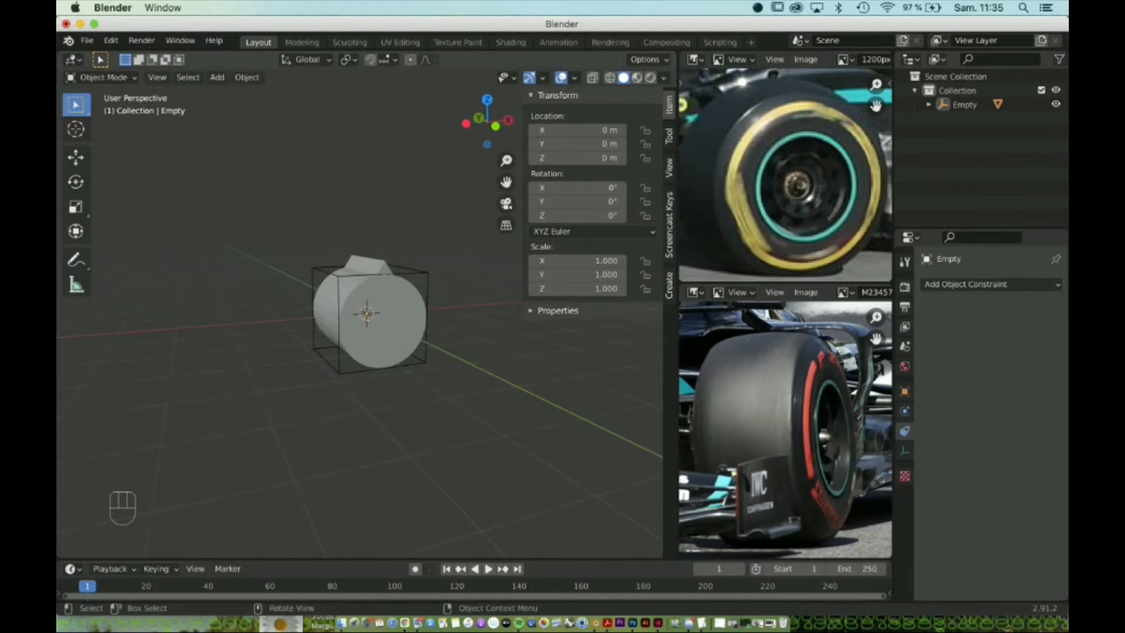
left_click(383, 323)
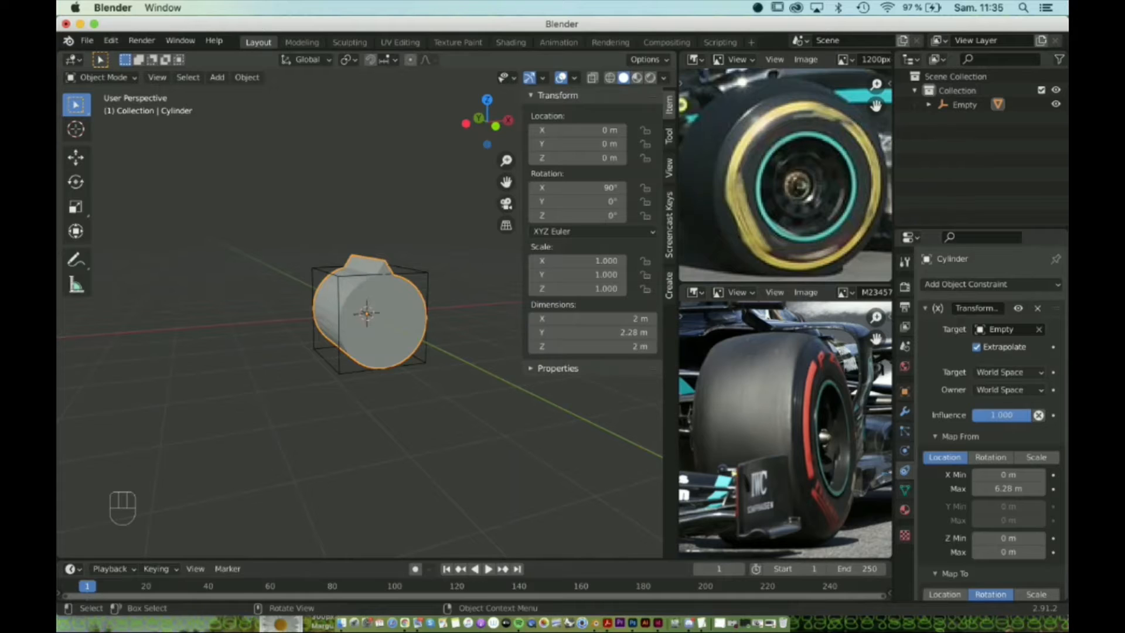
left_click(100, 76)
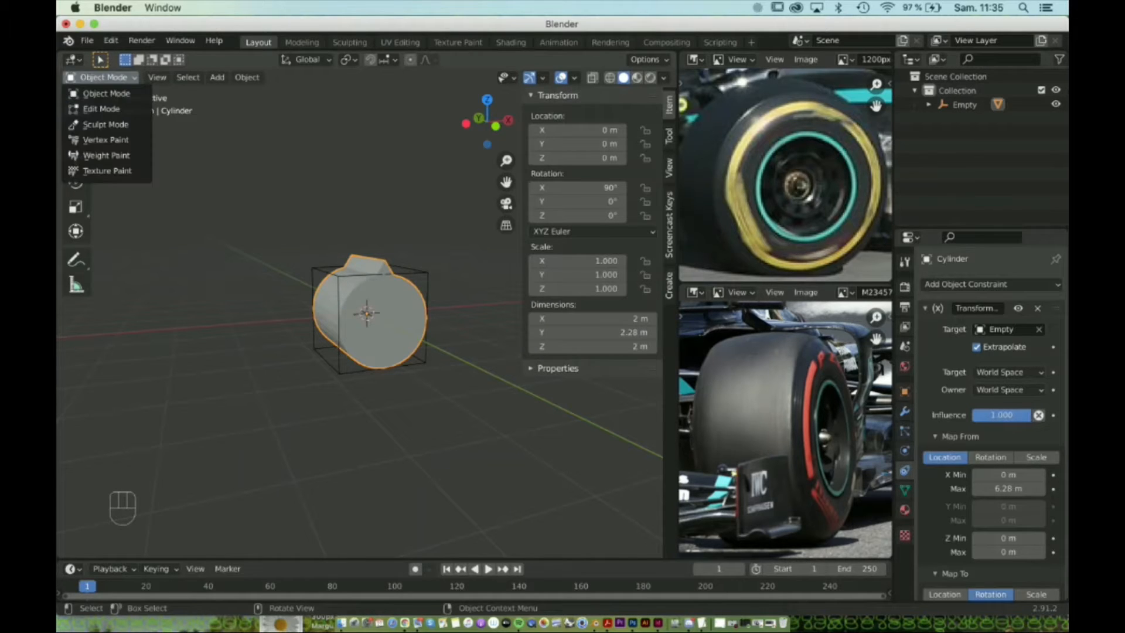
left_click(101, 108)
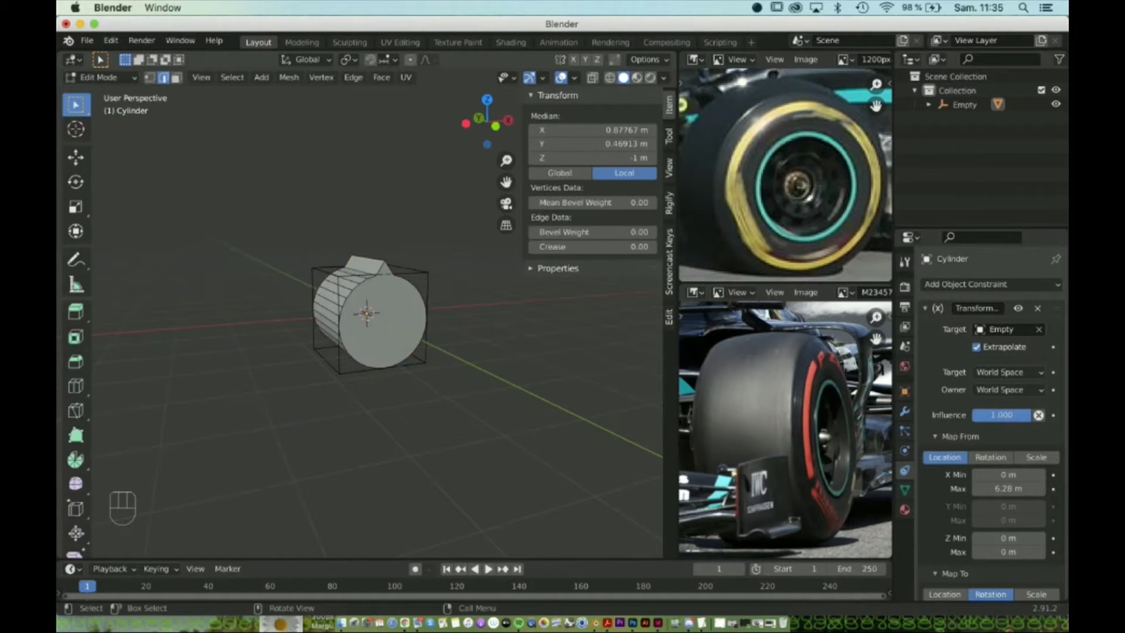
key("a")
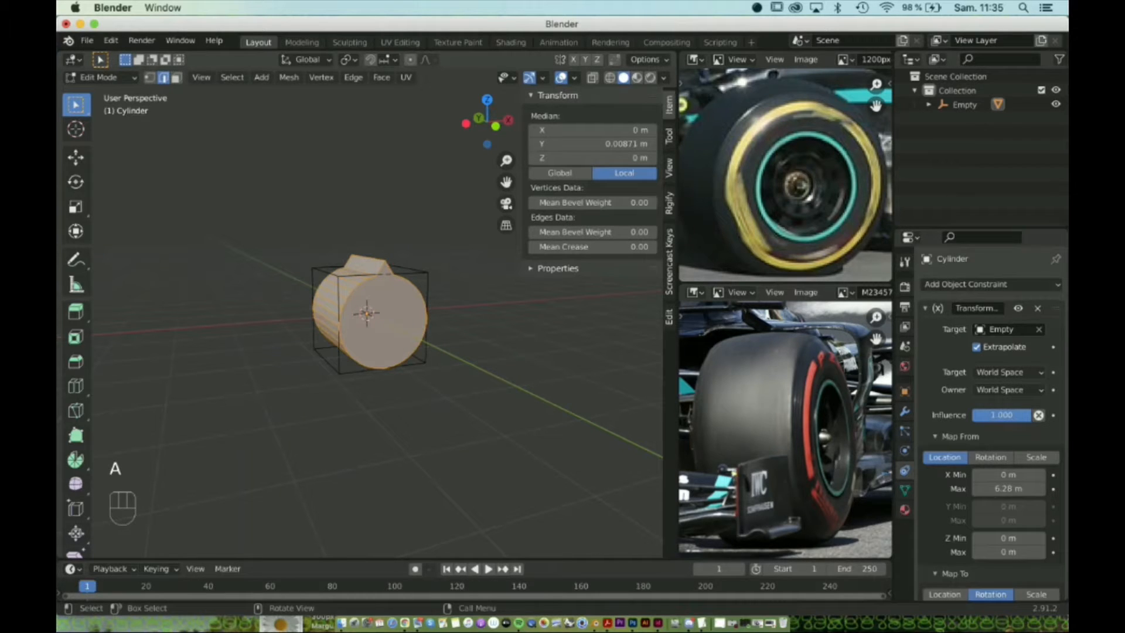
key("alt+g")
scroll(375, 322, "up", 2)
middle_click_drag(375, 322, 398, 346)
scroll(344, 322, "up", 1)
scroll(399, 345, "up", 1)
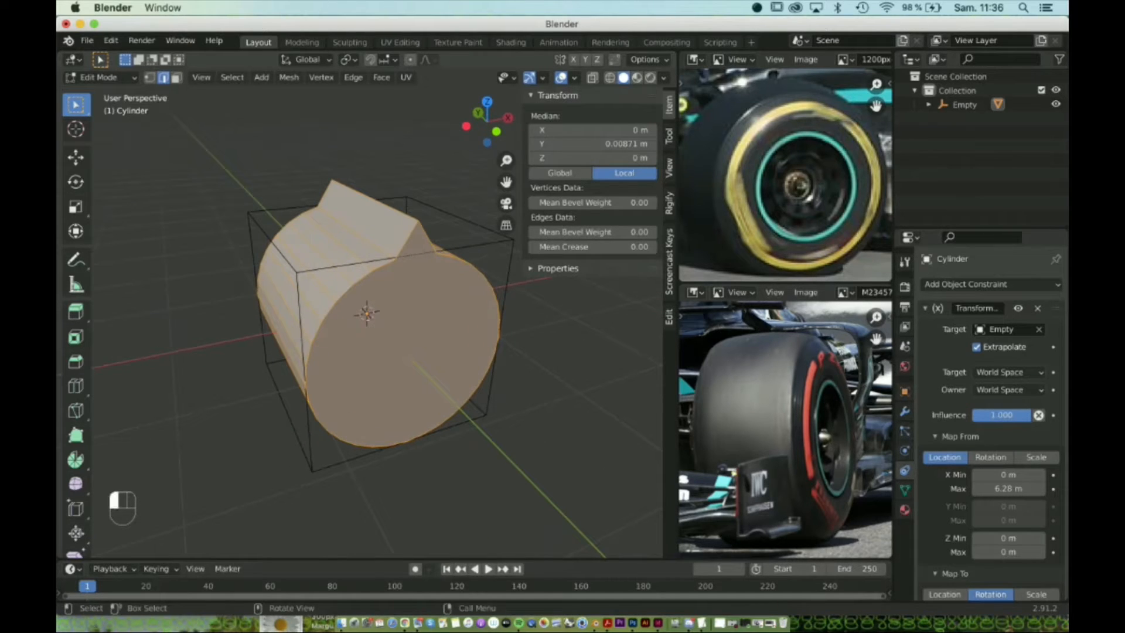
left_click(375, 200)
middle_click_drag(375, 202, 326, 199)
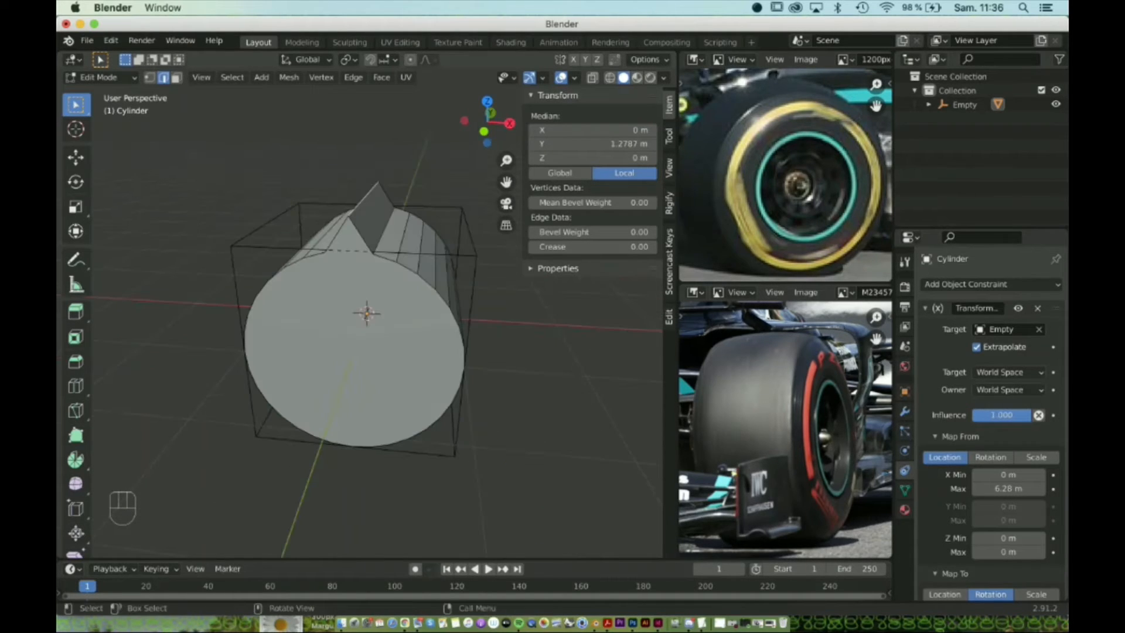
key("Tab")
left_click(100, 77)
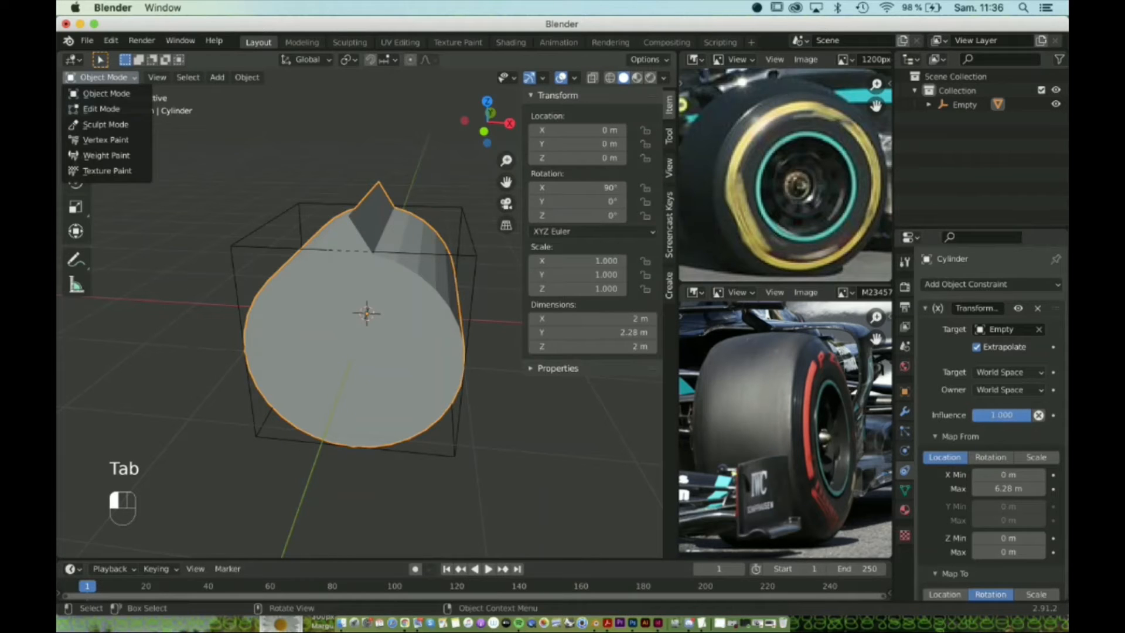
left_click(105, 93)
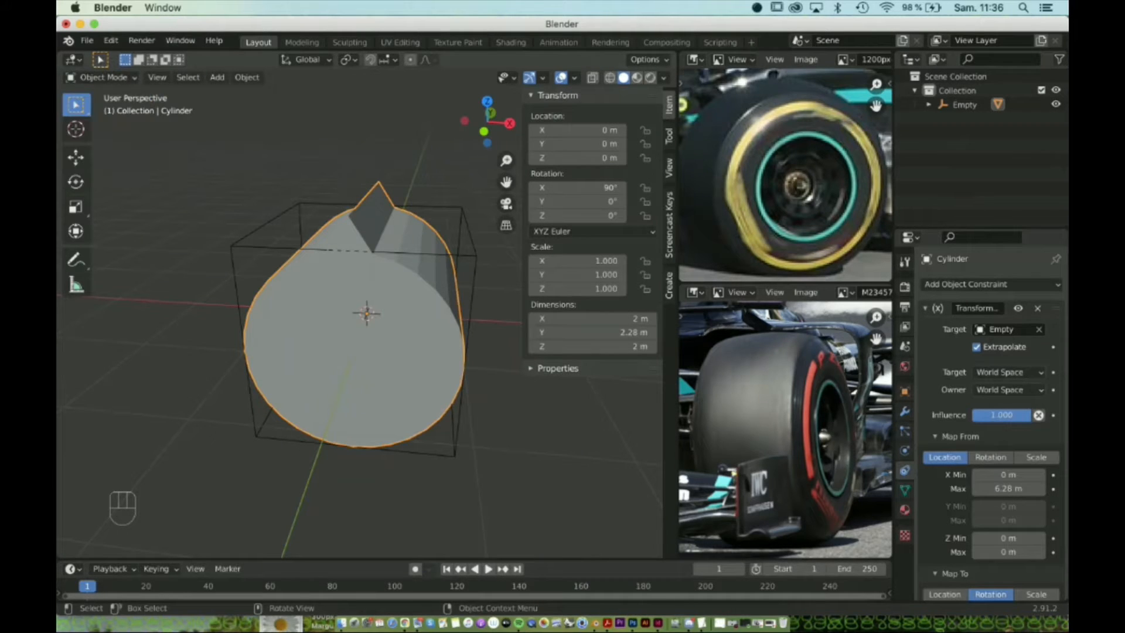
Delete the existing cylinder object, keeping only its parent empty in the scene.
scroll(367, 313, "down", 4)
middle_click_drag(328, 234, 375, 235)
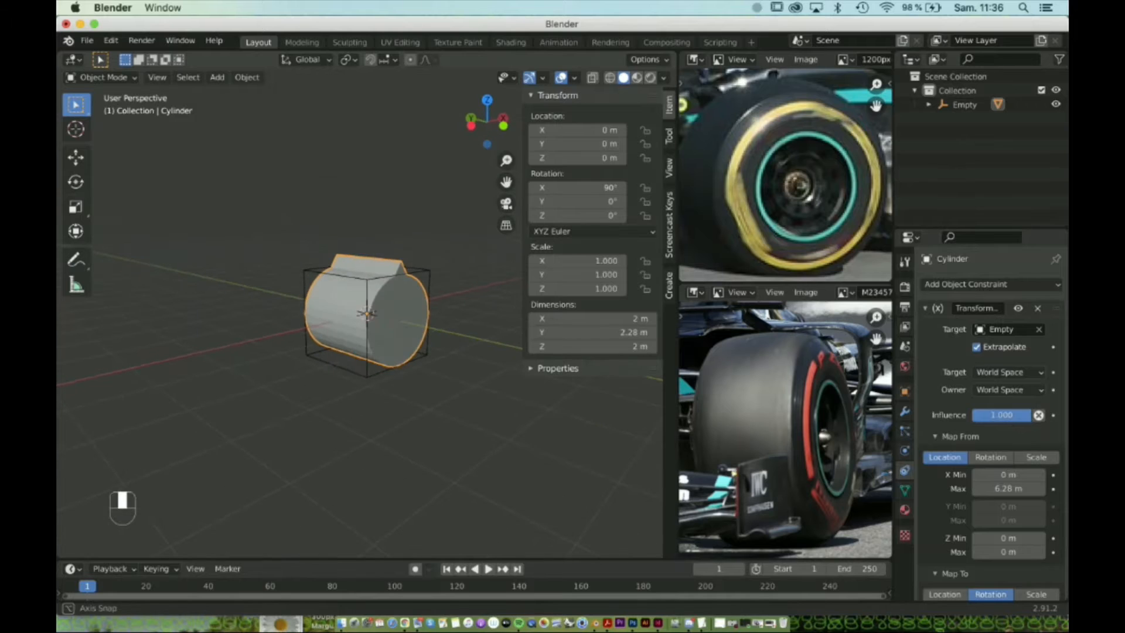
key("x")
key("Return")
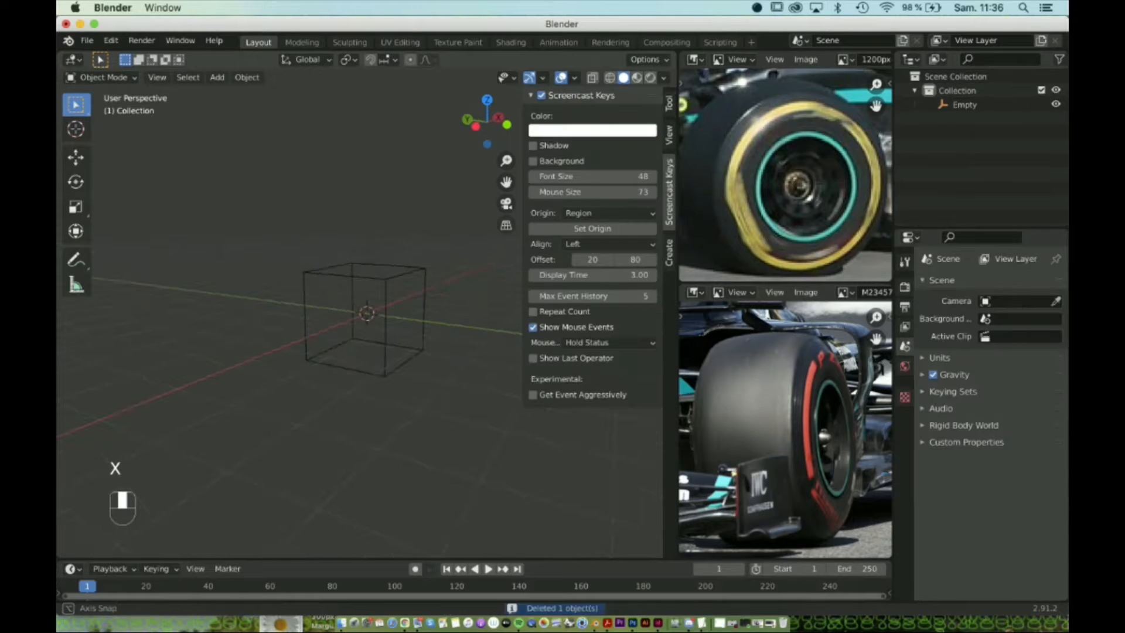
Add a cylinder mesh at the origin and rotate it 90° about the X axis.
key("shift+a")
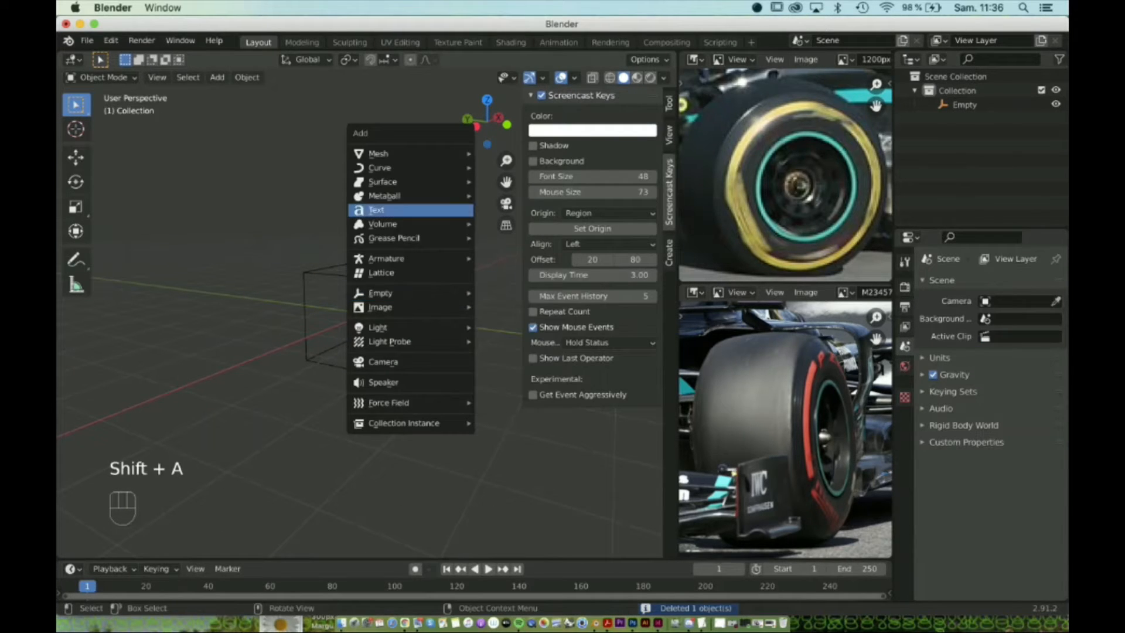
mouse_move(410, 154)
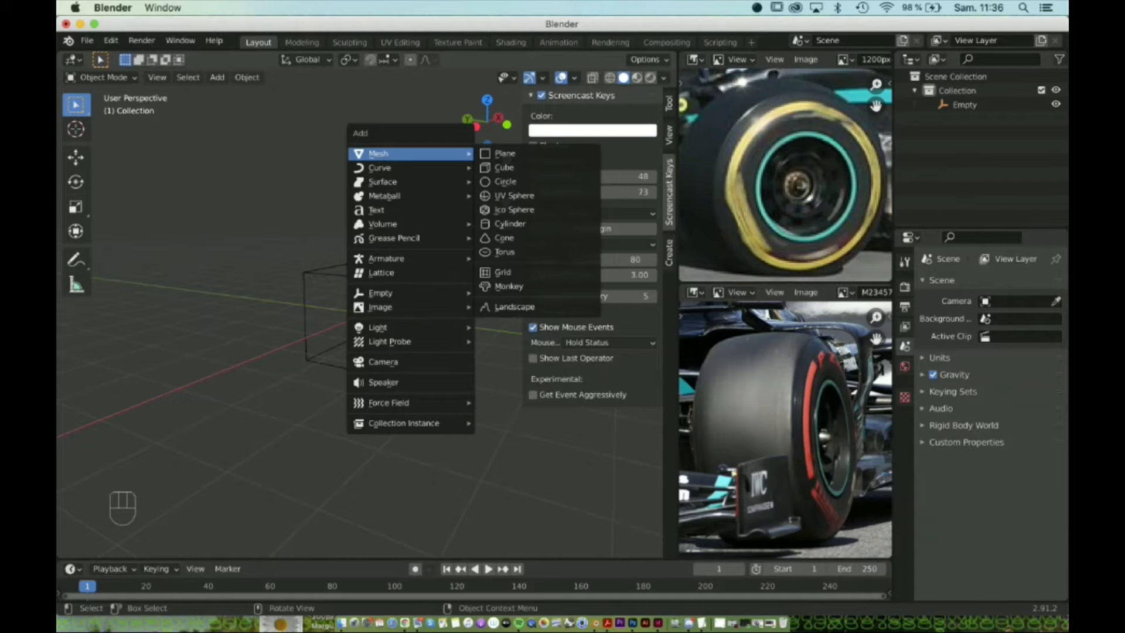
left_click(509, 224)
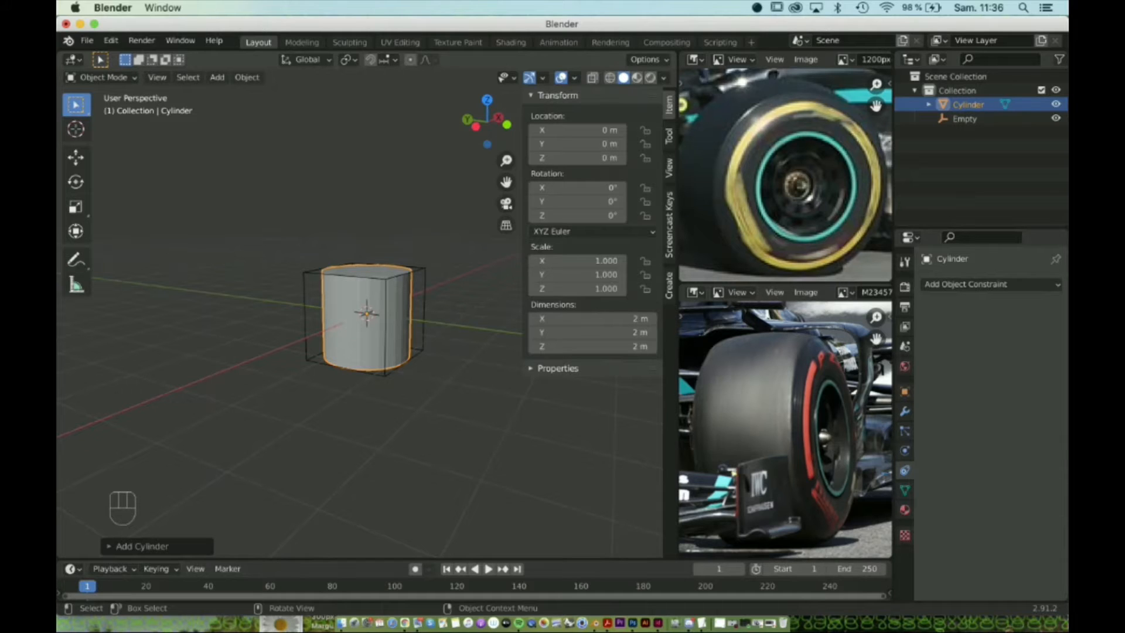
key("r")
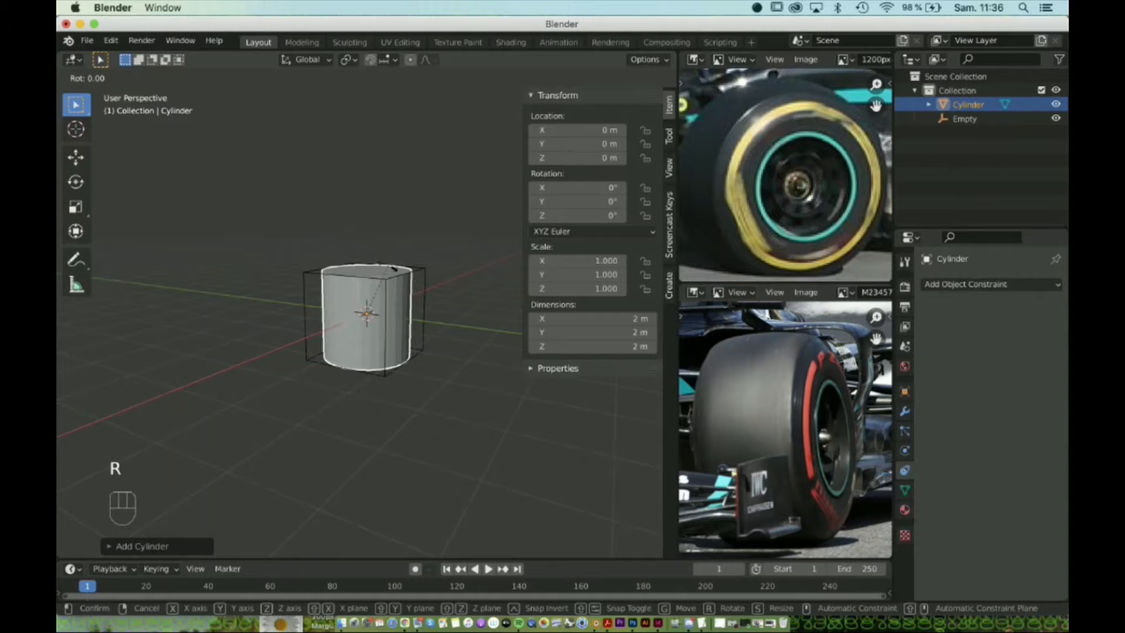
type("x")
type("90")
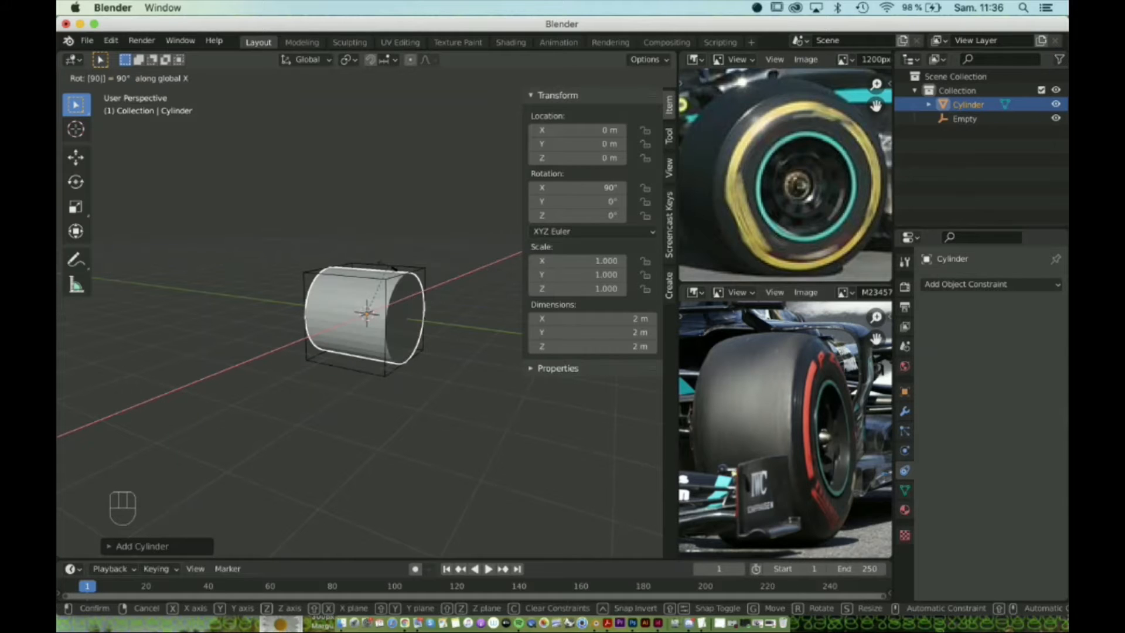
key("Return")
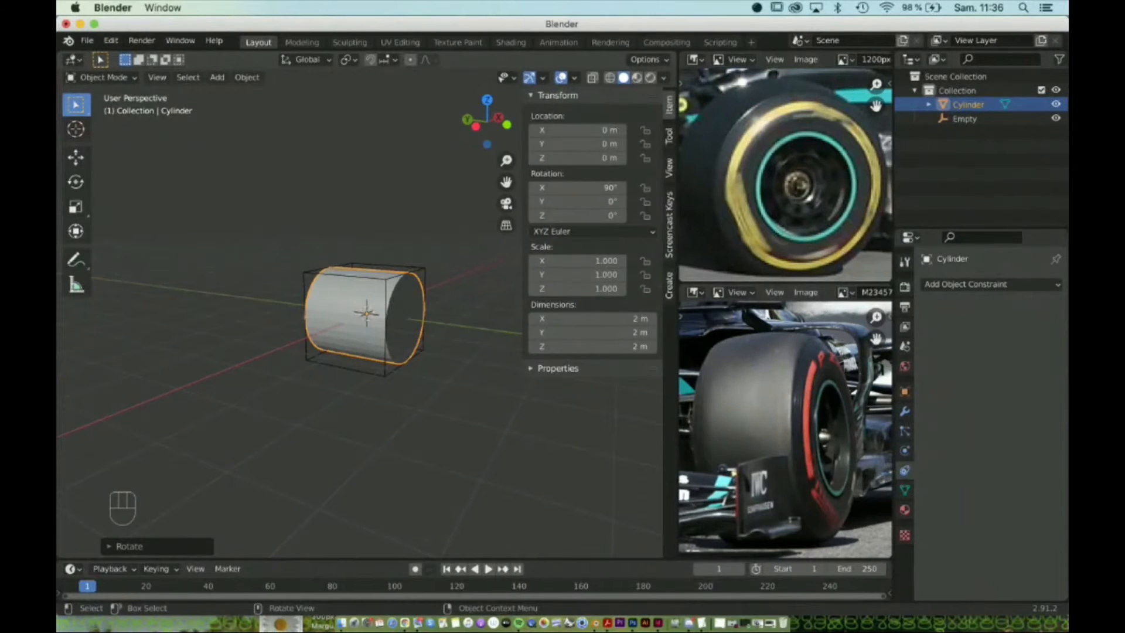
In Edit Mode, add a single loop cut around the cylinder, midway between its two ends.
middle_click_drag(351, 410, 439, 415)
key("Tab")
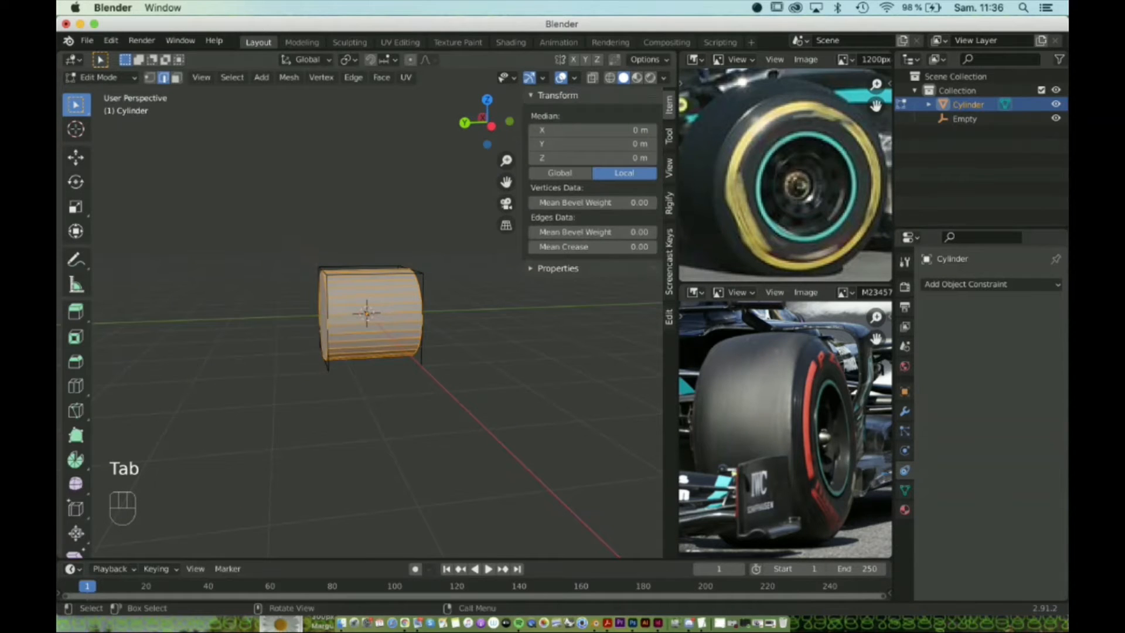
scroll(375, 316, "up", 2)
middle_click_drag(375, 410, 425, 412)
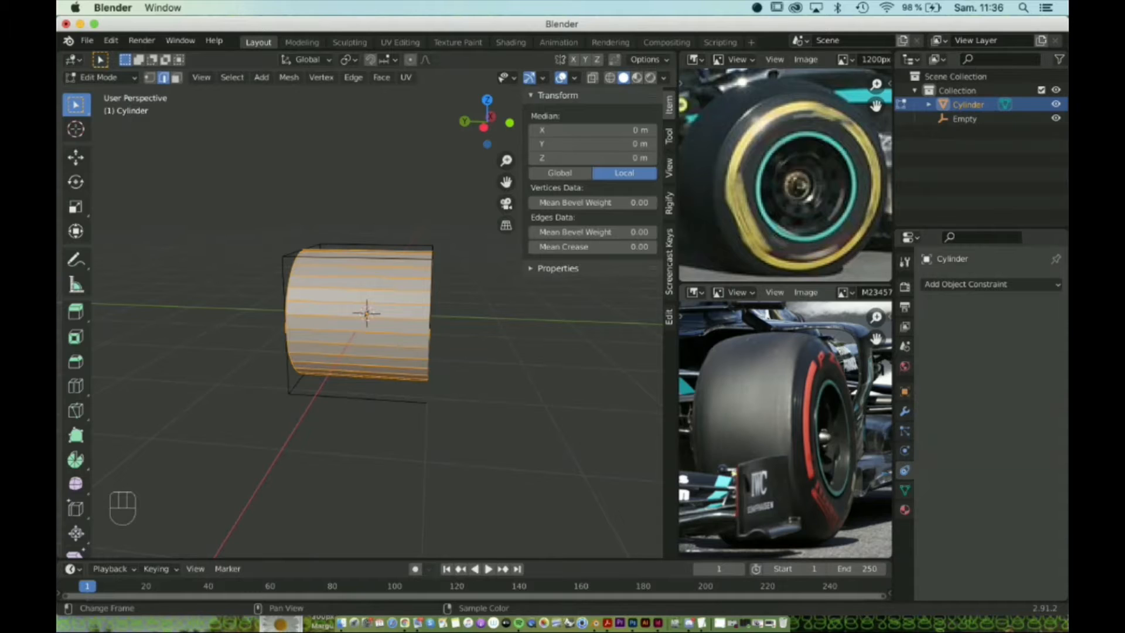
mouse_move(424, 412)
middle_mouse_down()
mouse_move(468, 409)
mouse_move(386, 412)
mouse_move(433, 413)
middle_mouse_up()
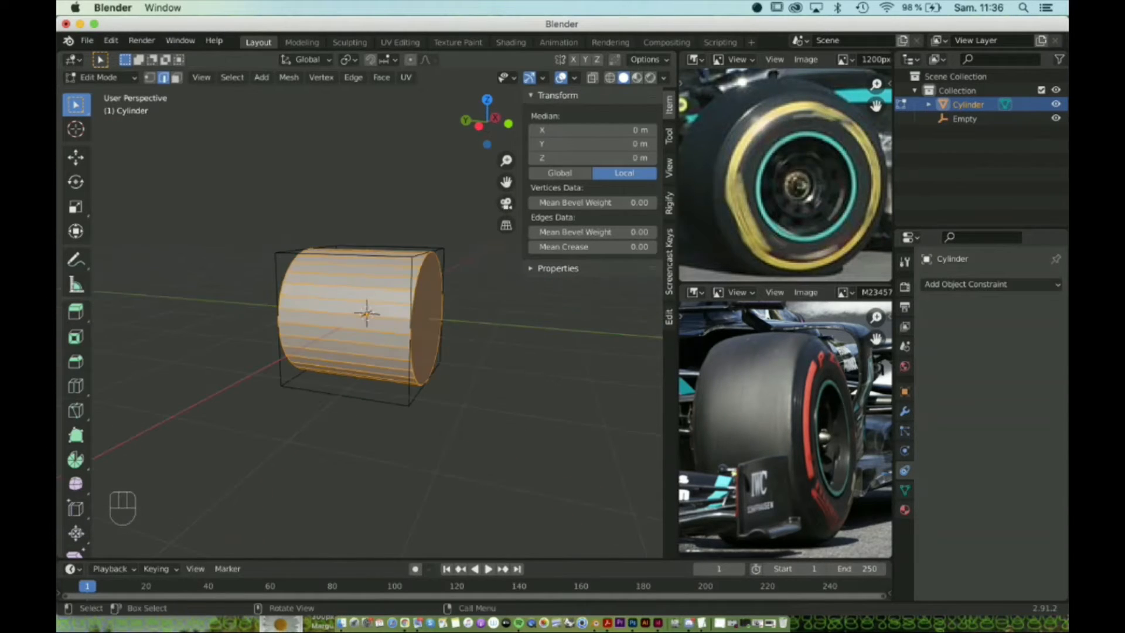
key("ctrl+r")
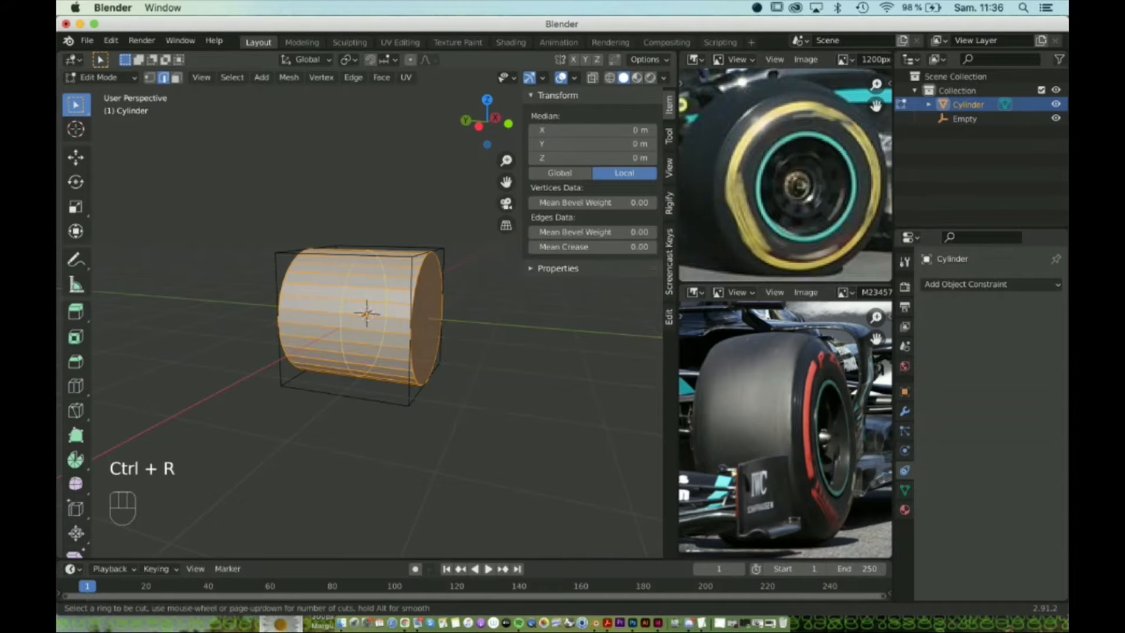
left_click(364, 316)
left_click(347, 316)
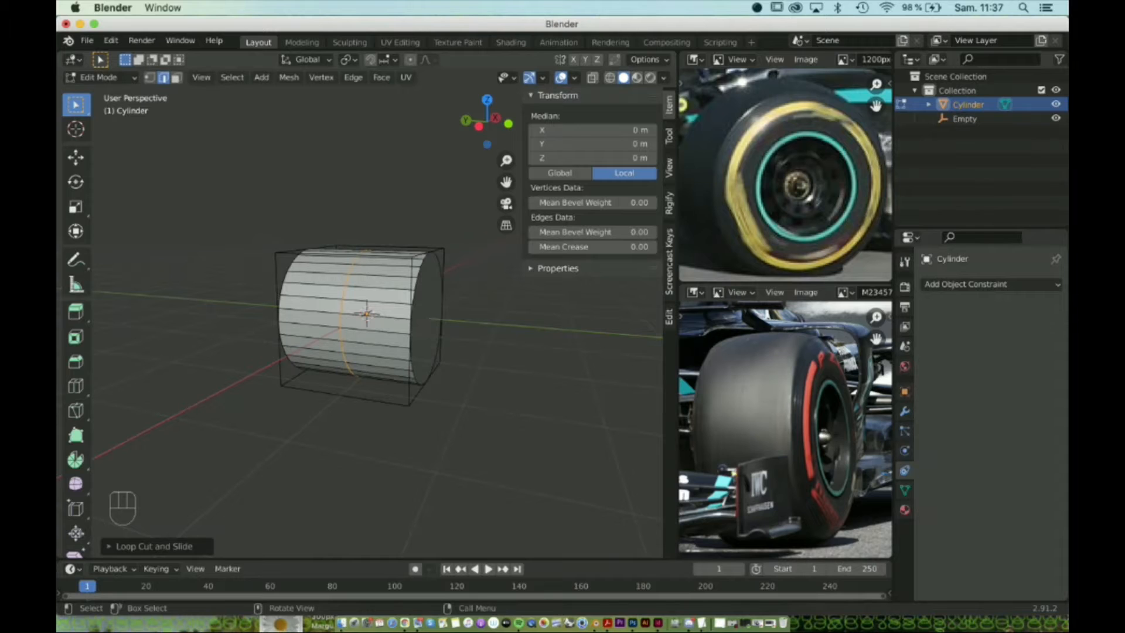
With X-ray on, delete the vertices of the cylinder's +Y end ring, keeping only half of the mesh.
middle_click_drag(363, 316, 413, 301)
key("1")
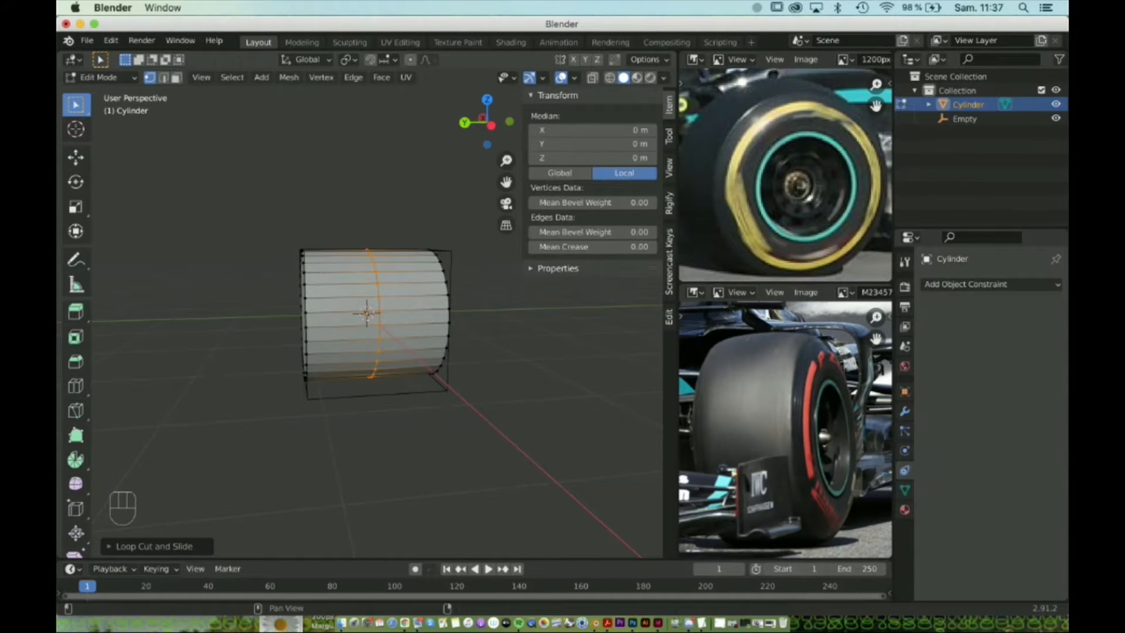
key("alt+z")
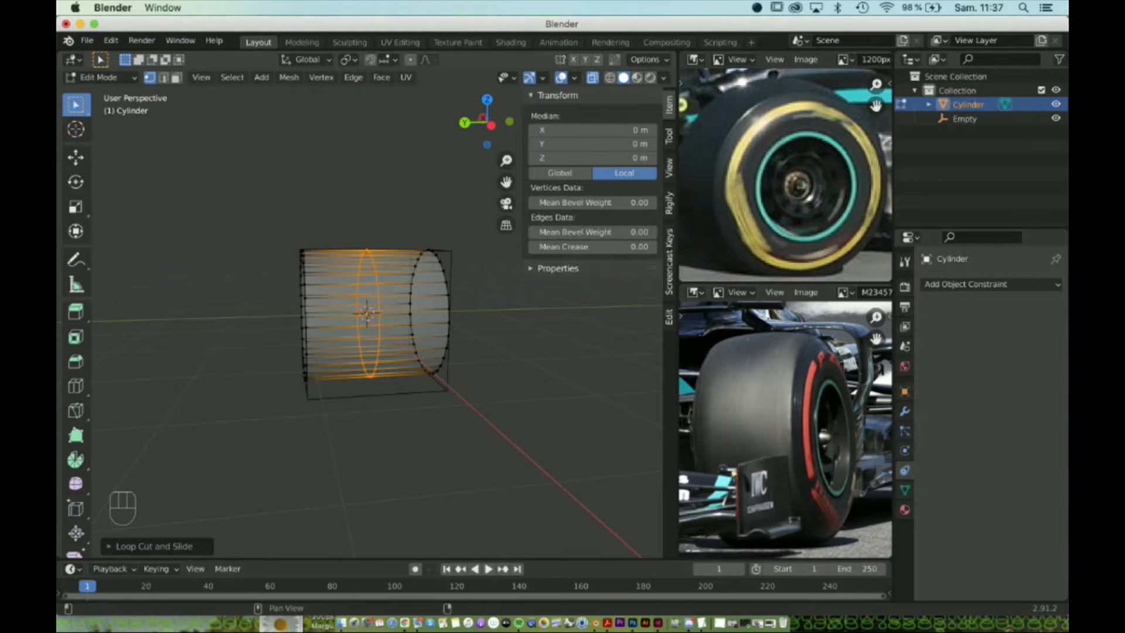
middle_click_drag(404, 252, 433, 247)
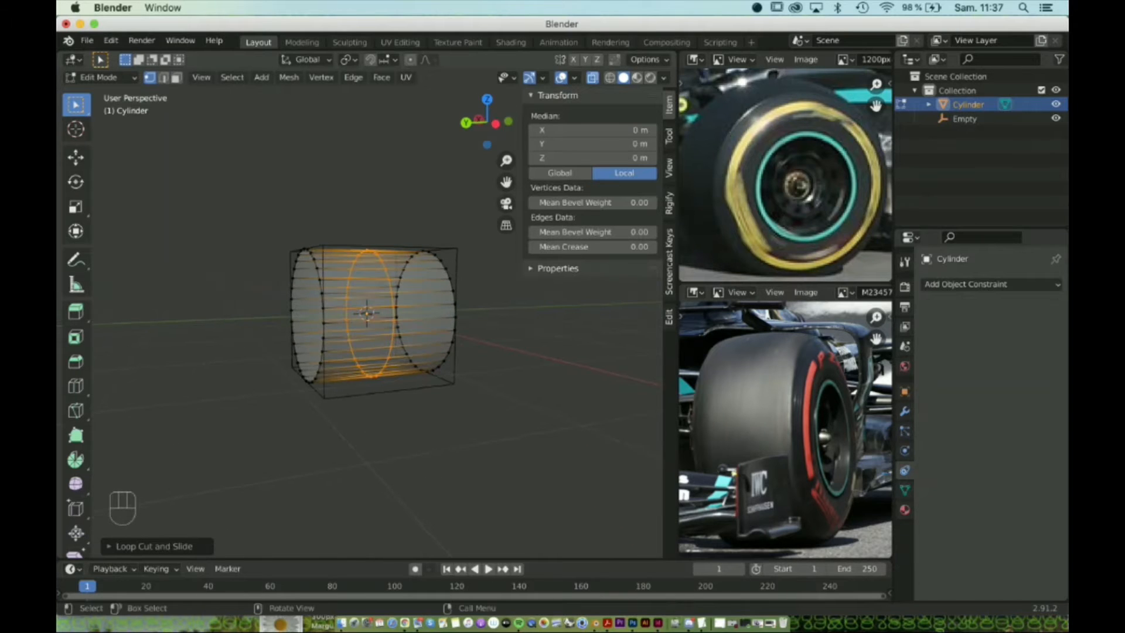
left_click_drag(255, 235, 340, 405)
middle_click_drag(346, 404, 322, 403)
key("alt+a")
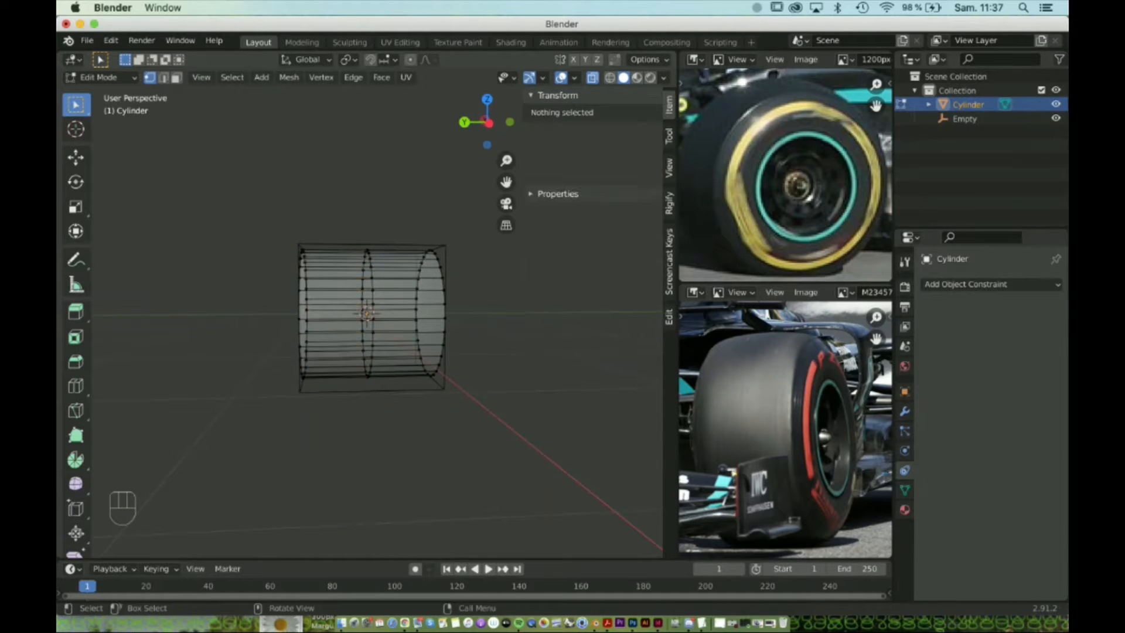
left_click_drag(251, 205, 330, 407)
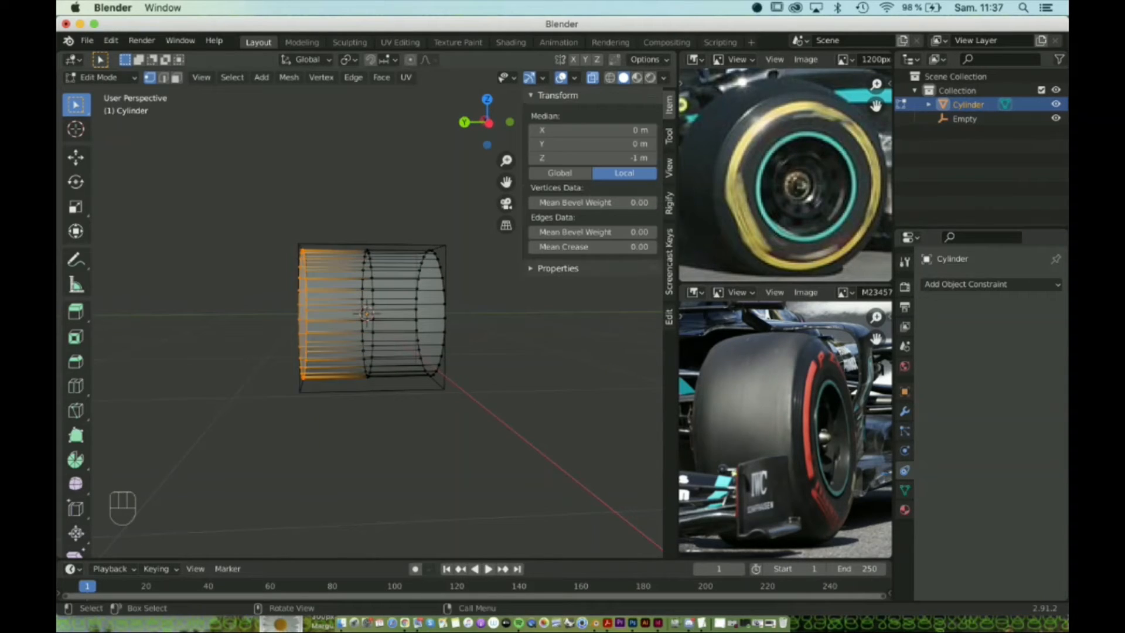
key("x")
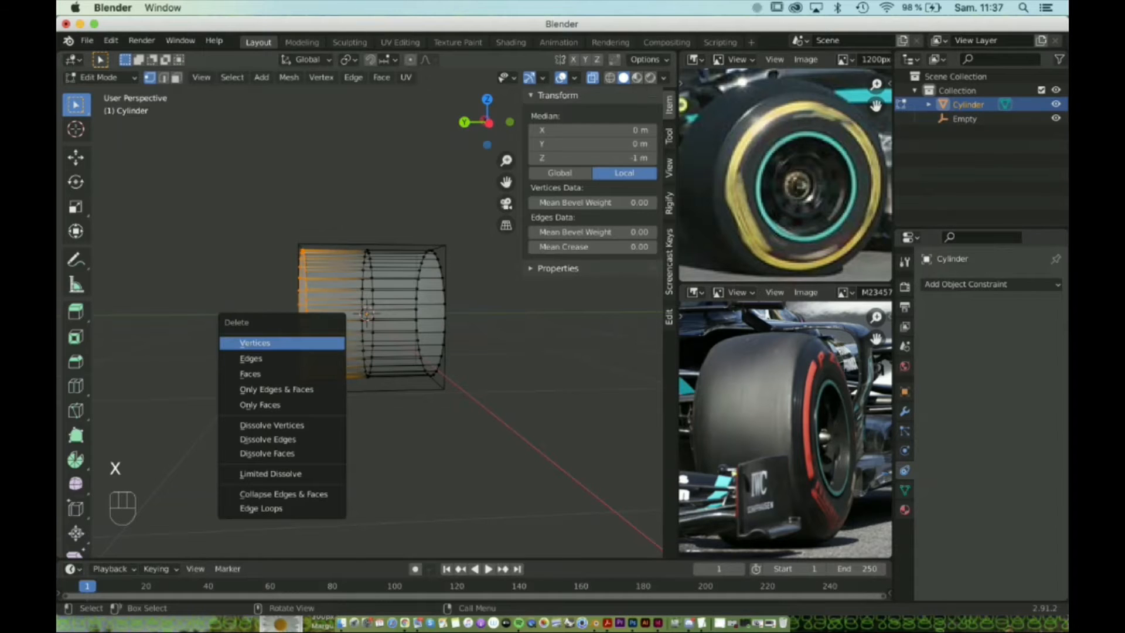
left_click(255, 342)
Add a Mirror modifier to the half cylinder with only the Z axis enabled.
middle_click_drag(254, 343, 445, 326)
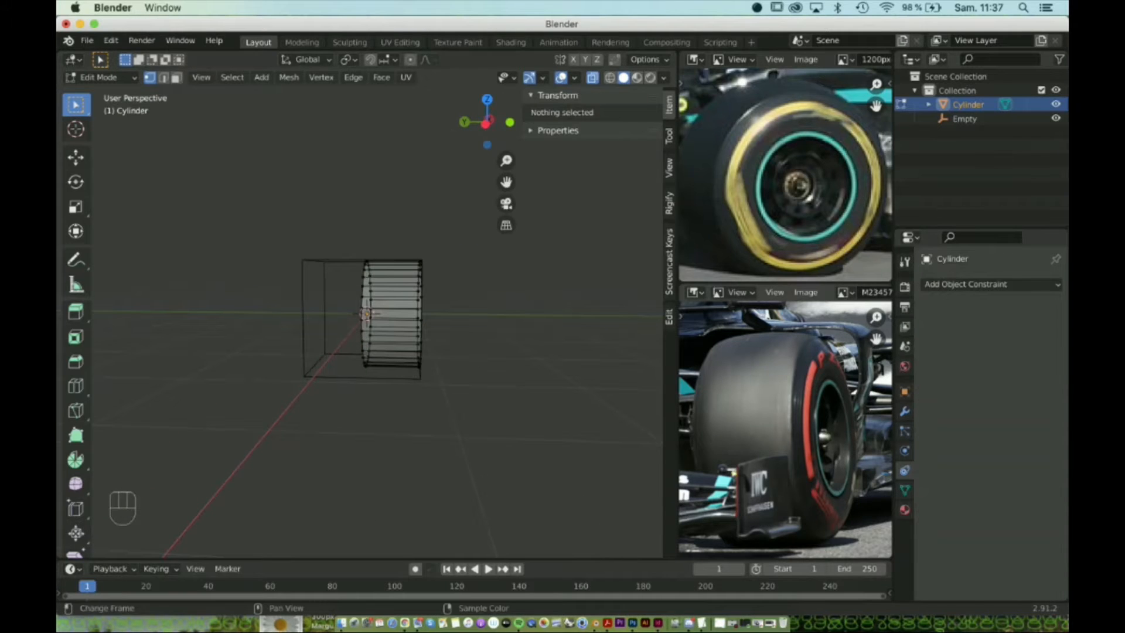
left_click(905, 411)
left_click(990, 284)
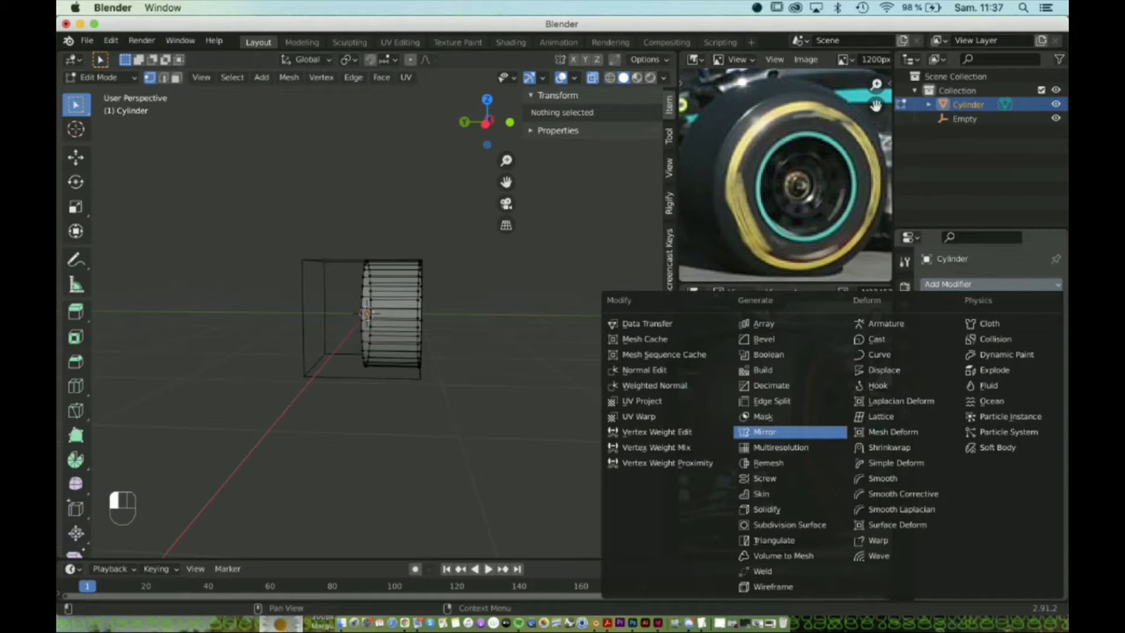
left_click(765, 432)
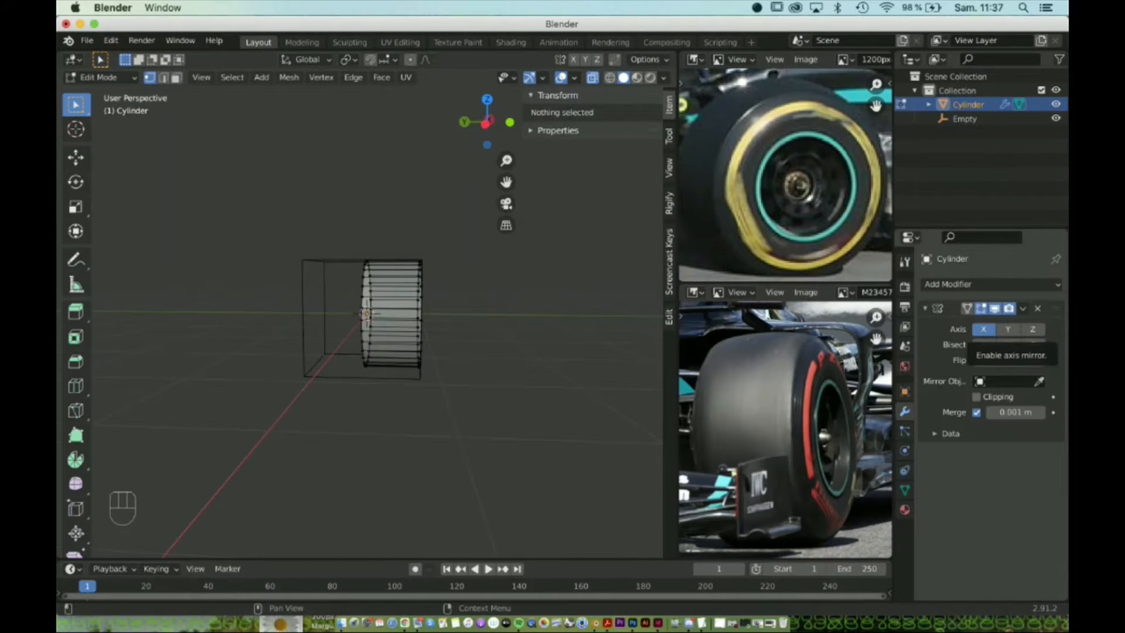
left_click(1008, 329)
left_click(1032, 329)
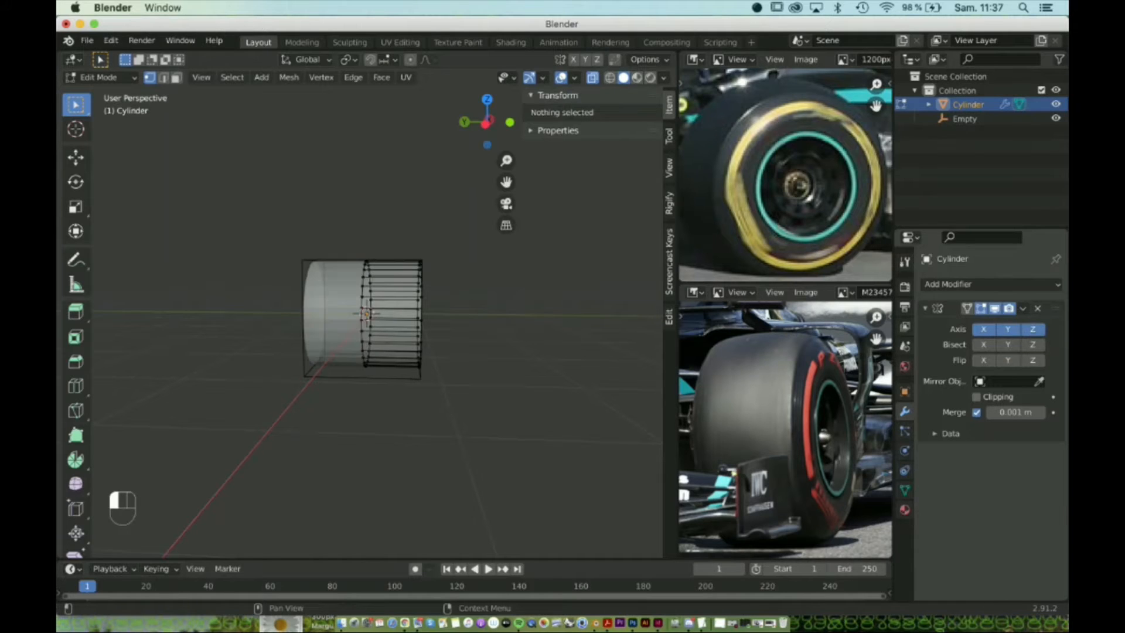
left_click(1008, 330)
left_click(984, 329)
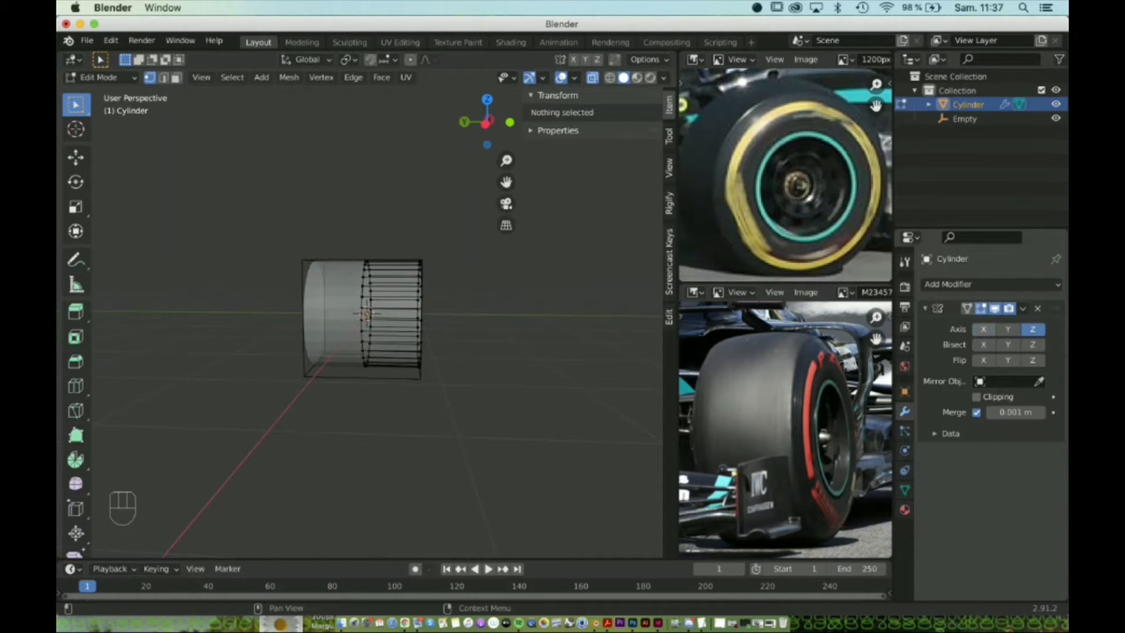
Enable Clipping on the cylinder's Mirror modifier.
middle_click_drag(387, 352, 232, 356)
middle_click_drag(328, 375, 398, 399)
scroll(360, 322, "up", 3)
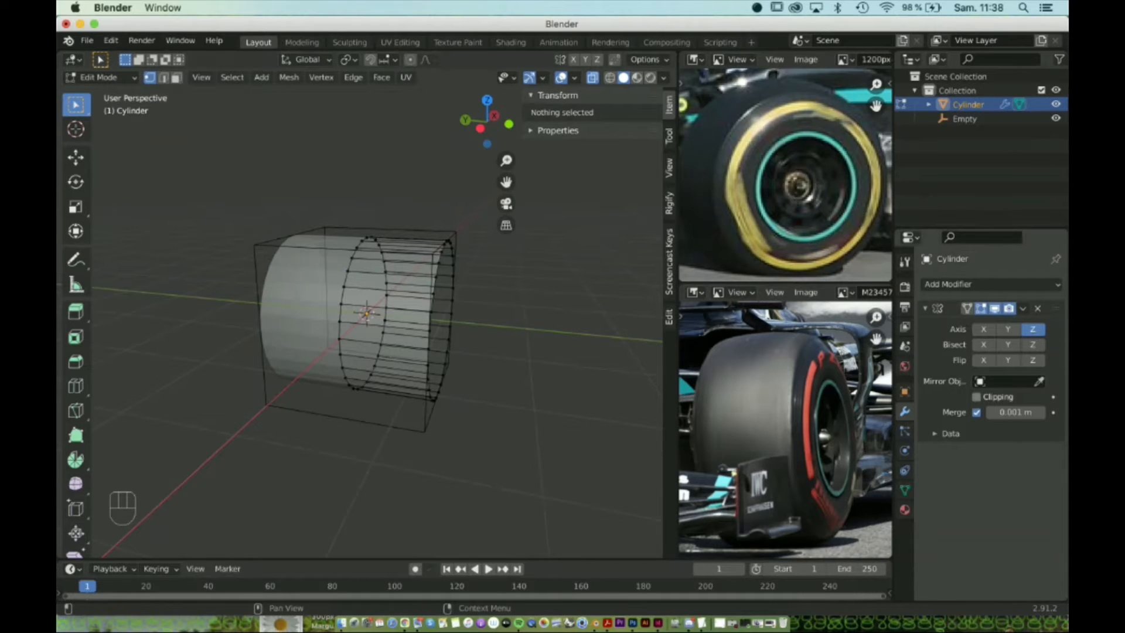
left_click(977, 397)
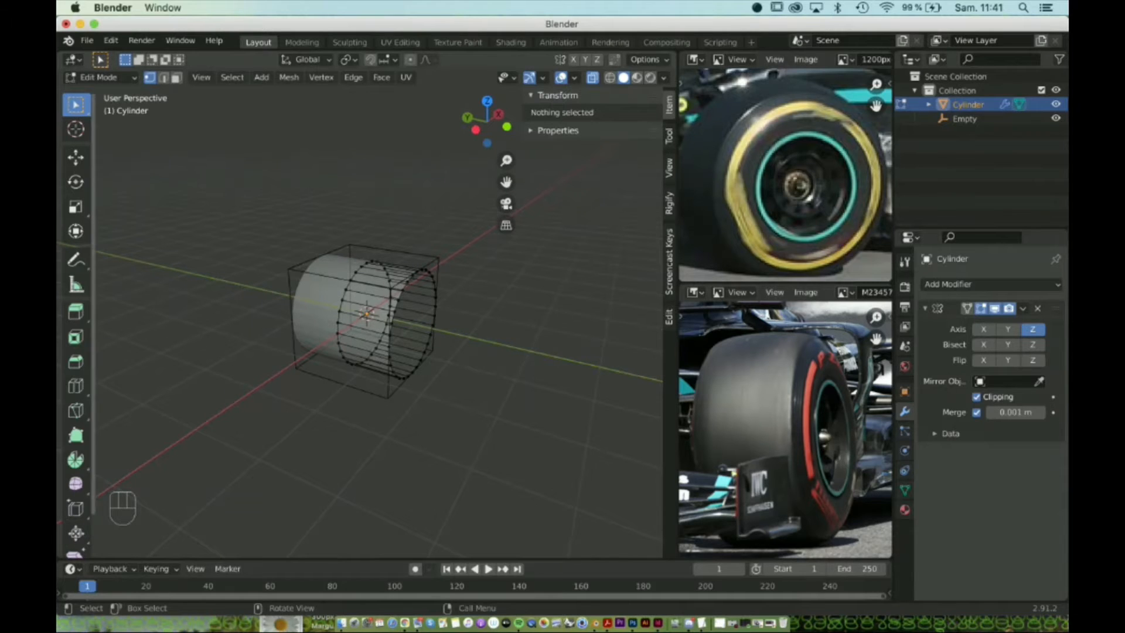
Hide the Empty in the viewport and return to Edit Mode on the cylinder.
key("Tab")
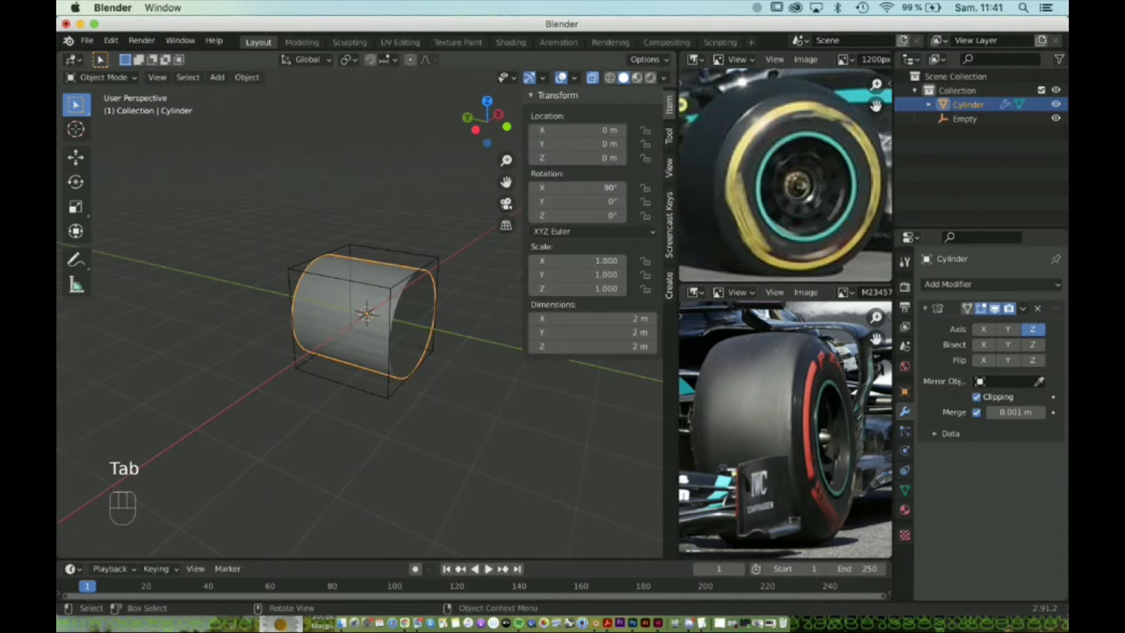
left_click(964, 119)
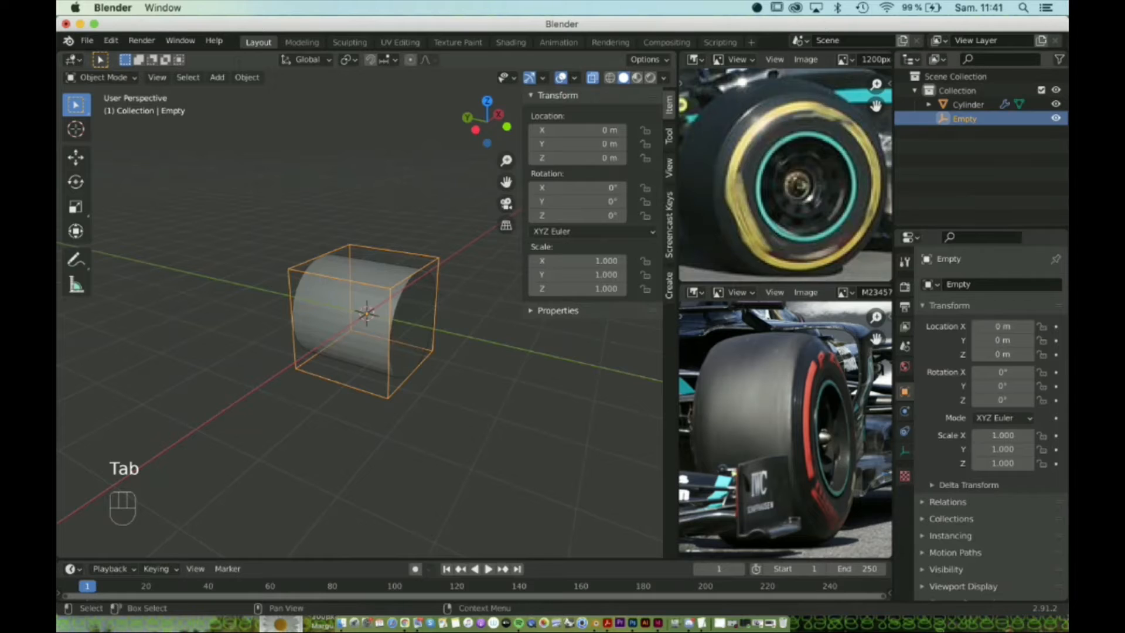
left_click(1055, 119)
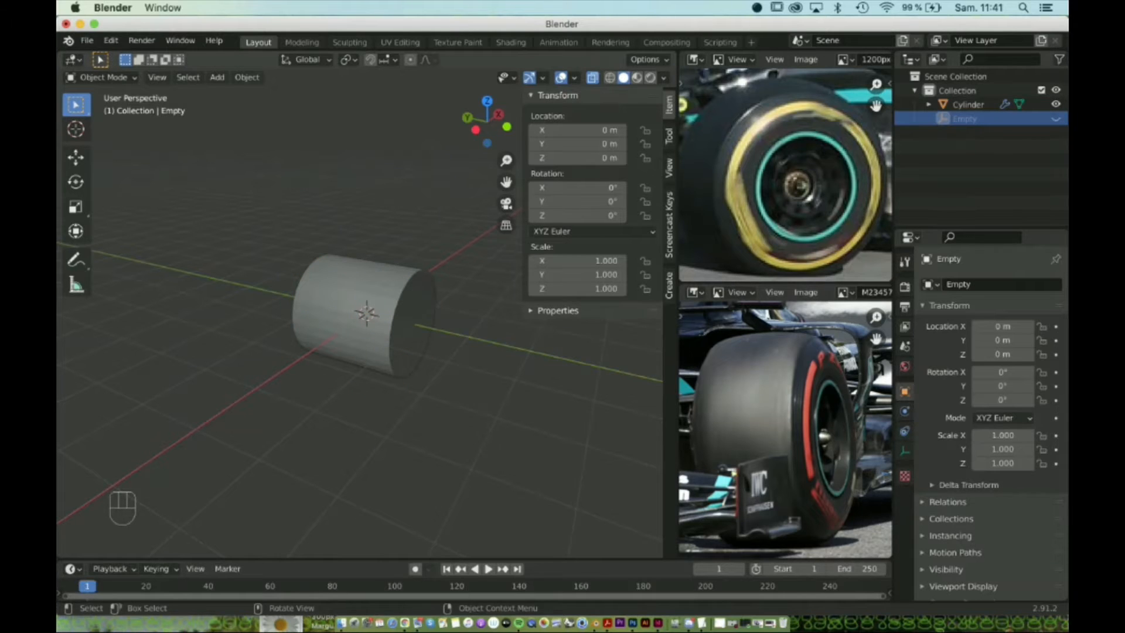
key("Tab")
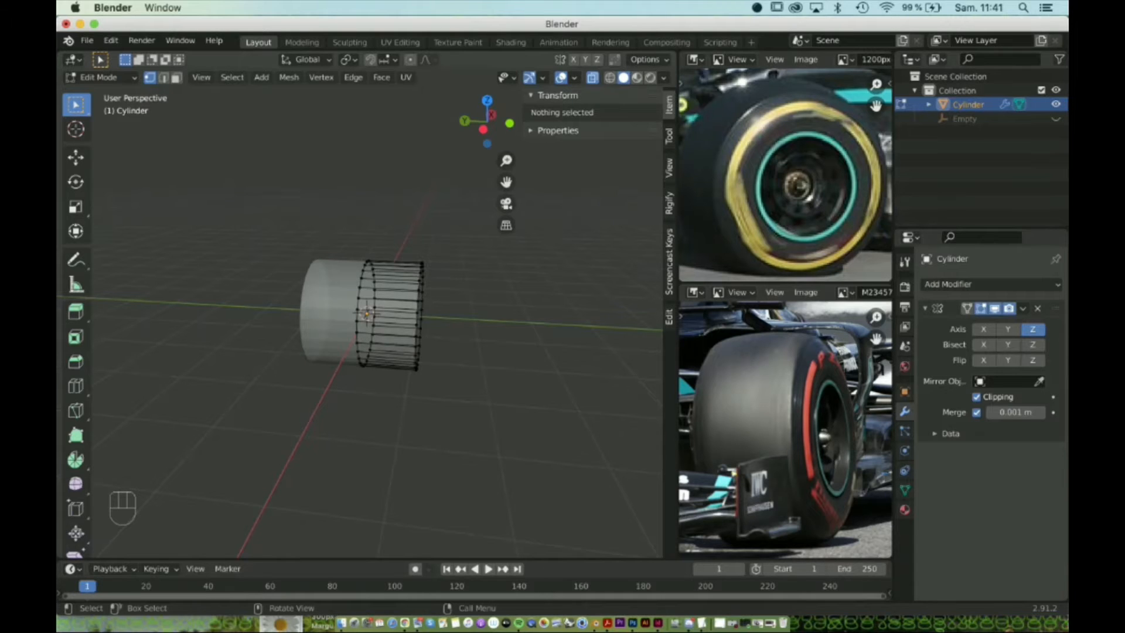
Box-select all vertices of the cylinder's outer end ring.
scroll(360, 316, "up", 2)
middle_click_drag(363, 316, 428, 310)
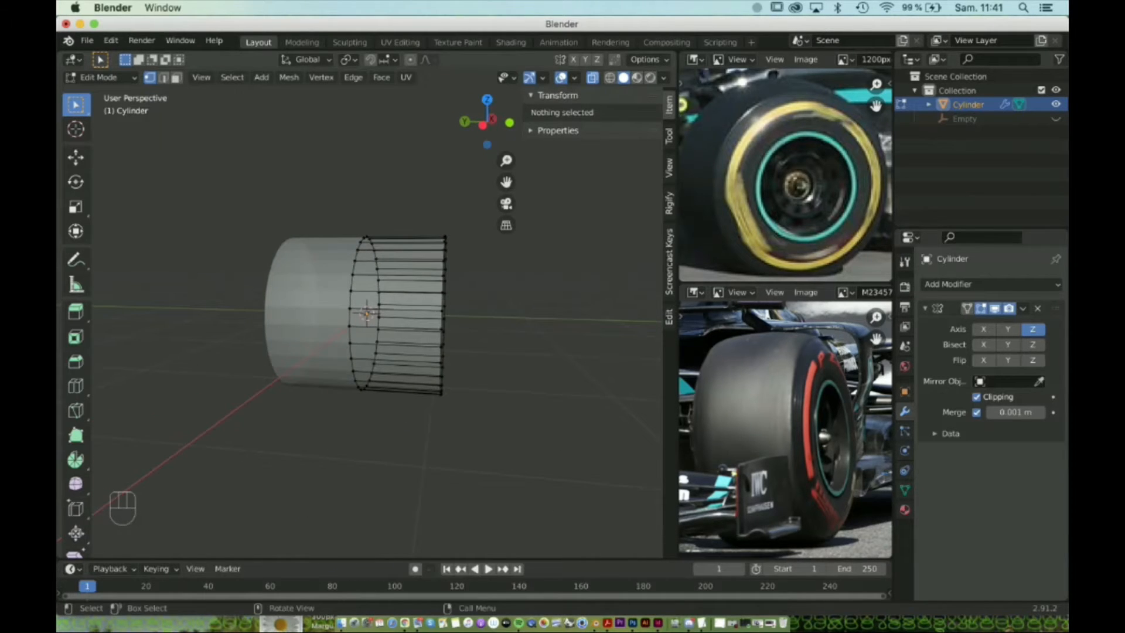
left_click_drag(429, 232, 497, 443)
mouse_move(410, 317)
middle_mouse_down()
mouse_move(422, 313)
mouse_move(404, 316)
middle_mouse_up()
left_click_drag(418, 214, 490, 439)
middle_click_drag(490, 439, 467, 430)
middle_click_drag(430, 275, 458, 262)
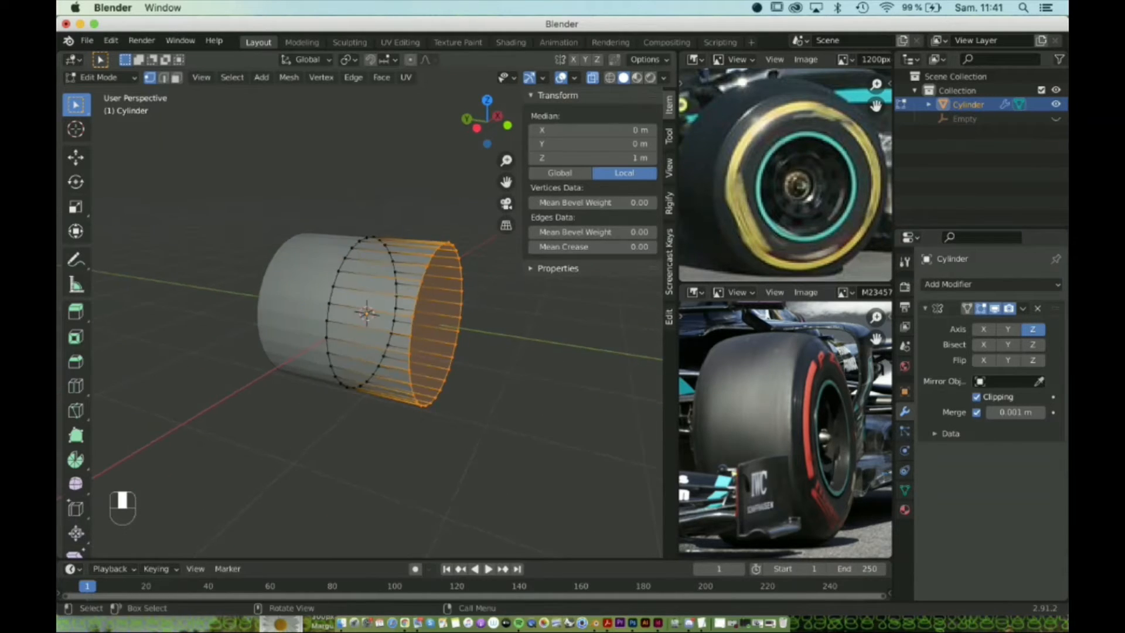
Select the edge loop around the cylinder's outer end by picking from its rim.
left_click(459, 258)
left_click(453, 245)
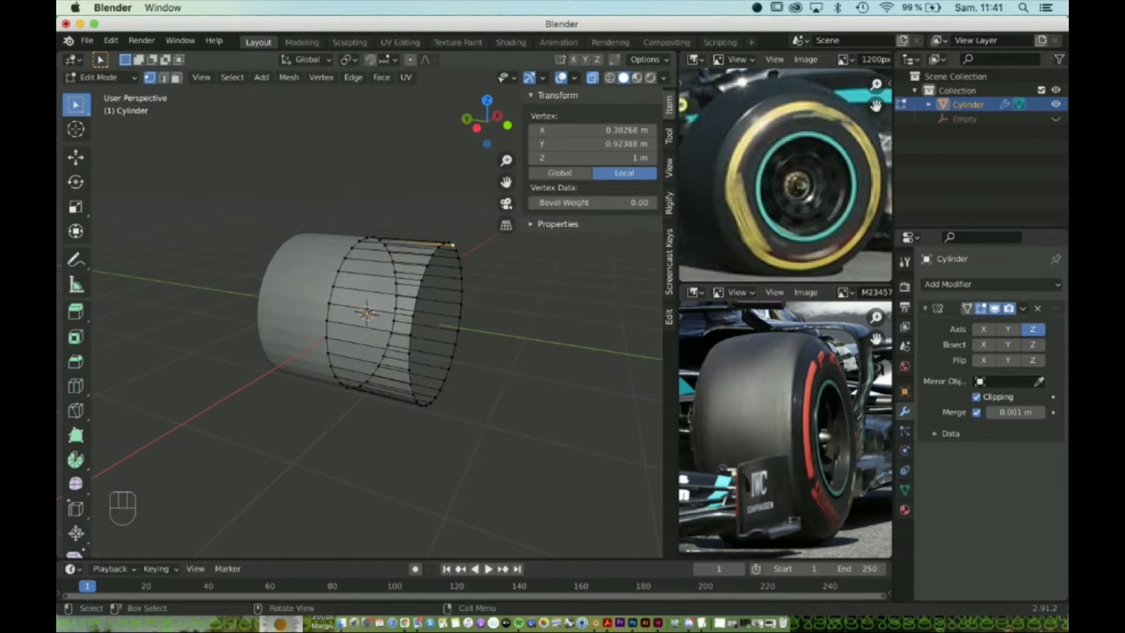
left_click(448, 242)
left_click(458, 258, "alt")
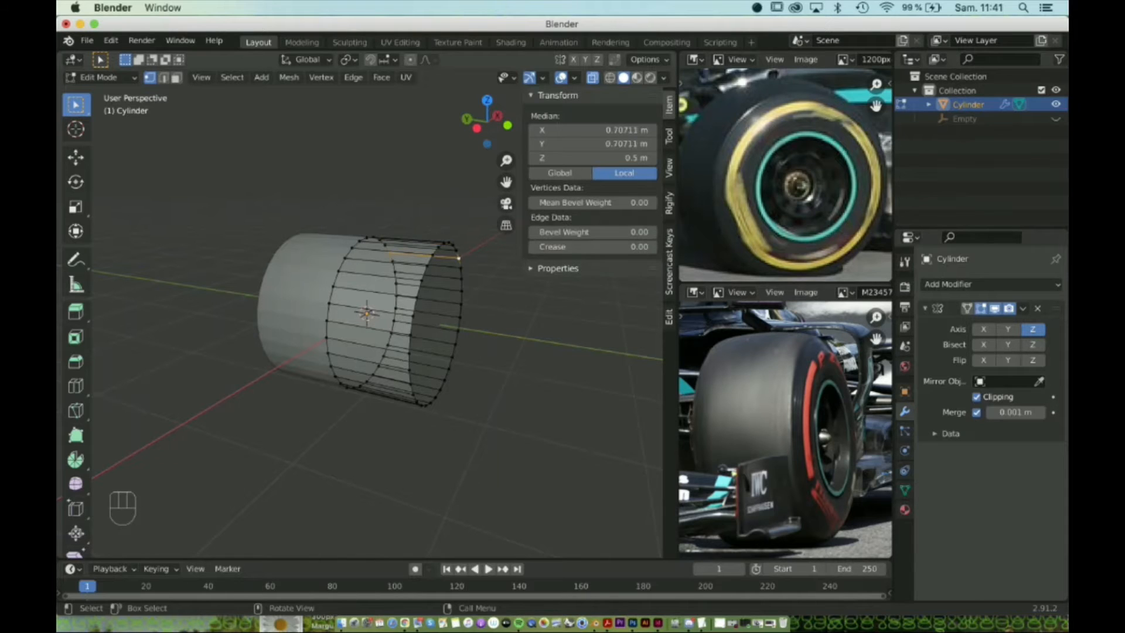
middle_click_drag(458, 258, 424, 224)
left_click(441, 249, "alt")
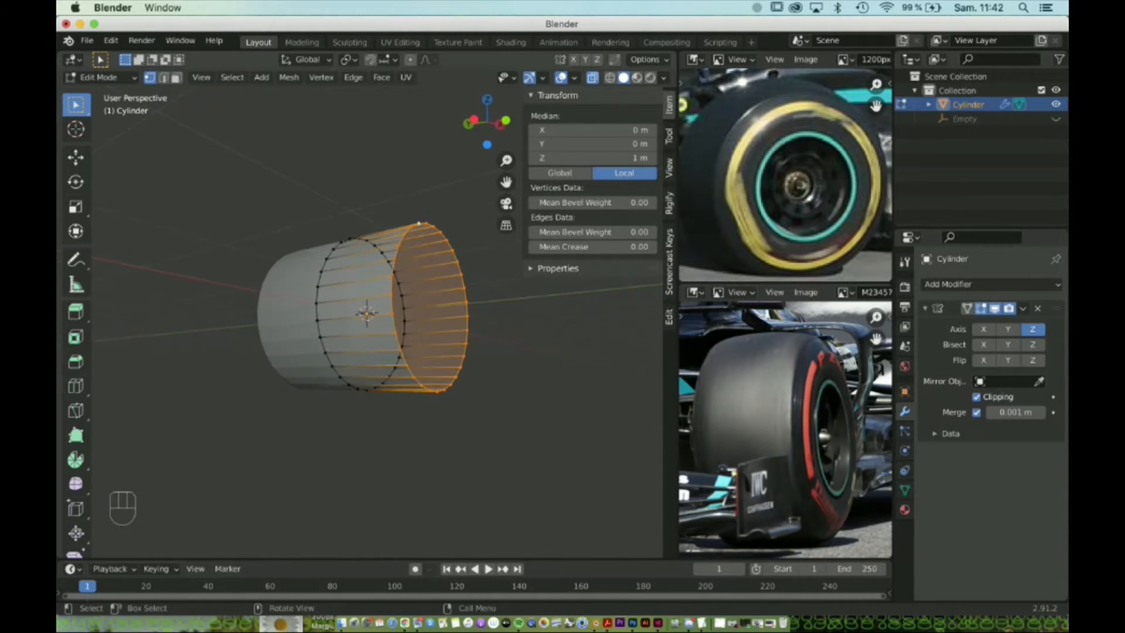
left_click(424, 224)
left_click(426, 224, "alt")
middle_click_drag(426, 223, 447, 246)
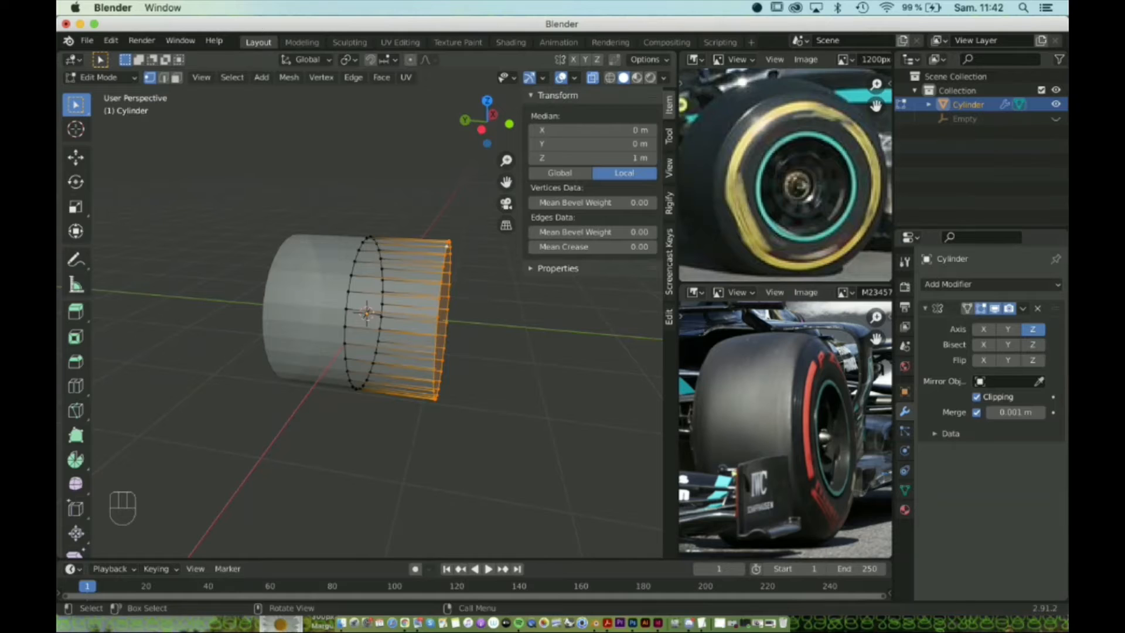
Select a vertex on the cylinder's outer rim and add the vertex straight across from it on the mirror seam.
scroll(367, 317, "up", 2)
middle_click_drag(368, 317, 375, 343)
left_click(464, 259)
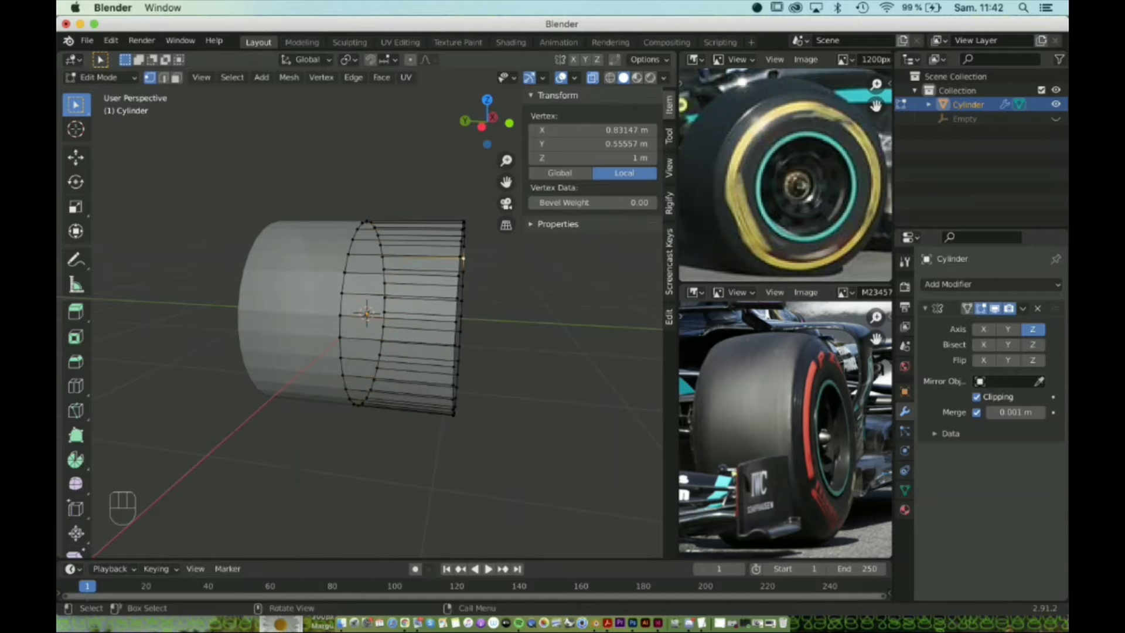
left_click(383, 256, "shift")
middle_click_drag(383, 256, 331, 269)
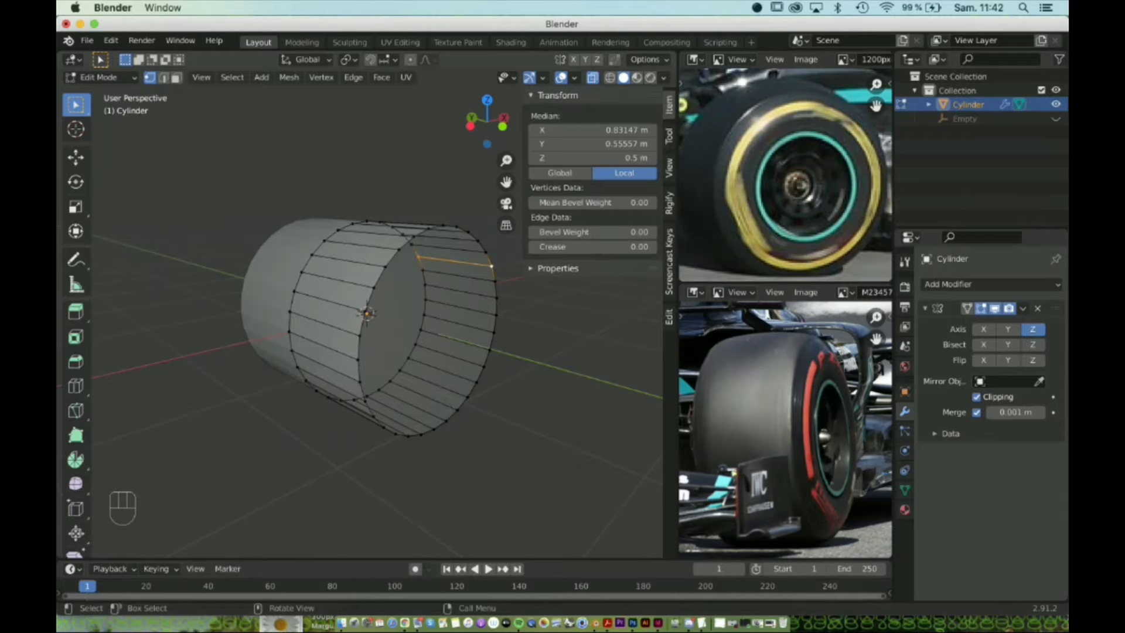
Select the outer rim's edge loop, only a few of its upper vertices, and the whole loop again.
double_click(488, 256)
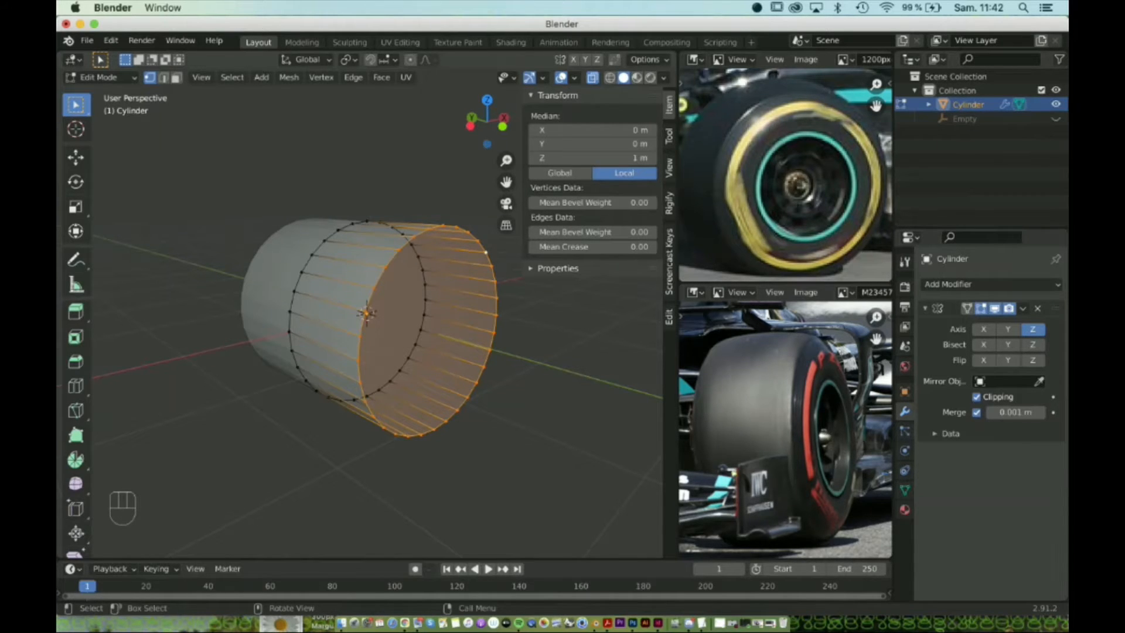
middle_click_drag(375, 317, 311, 316)
left_click(463, 222)
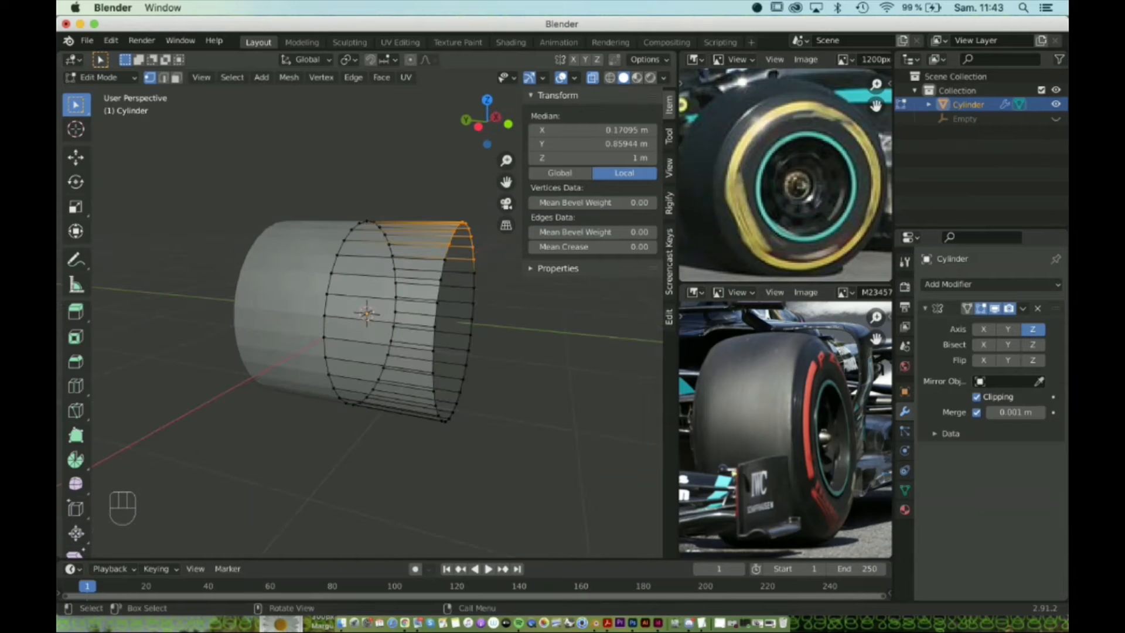
left_click(472, 305, "alt")
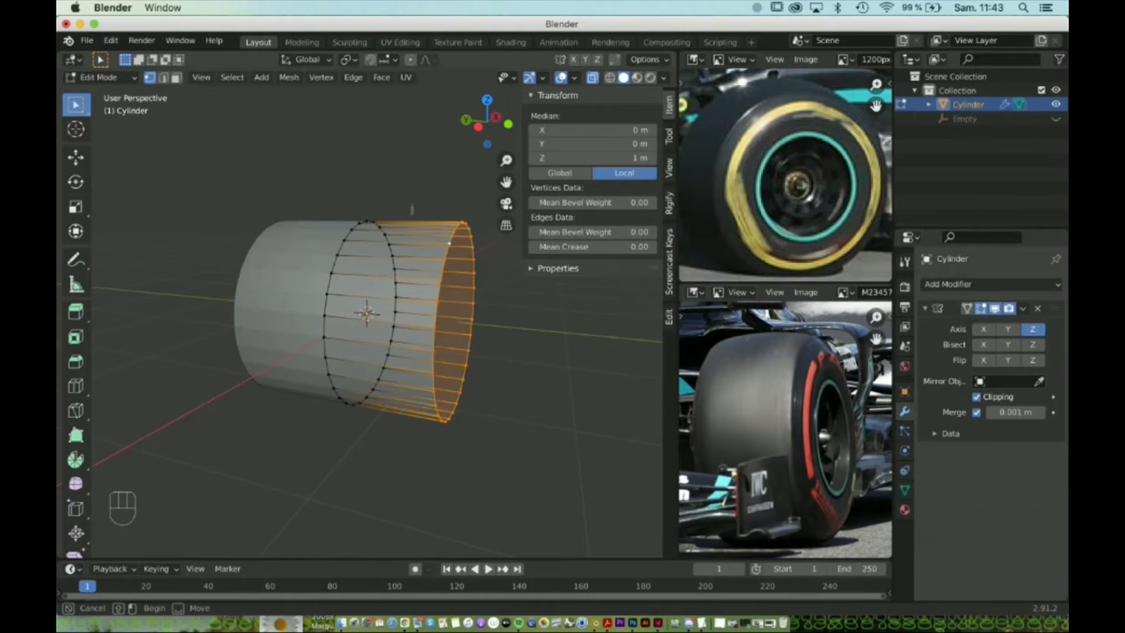
Box-select the outer end ring and move it about 0.43 m along Y towards the mirror seam.
left_click_drag(411, 205, 526, 474)
middle_click_drag(410, 317, 364, 316)
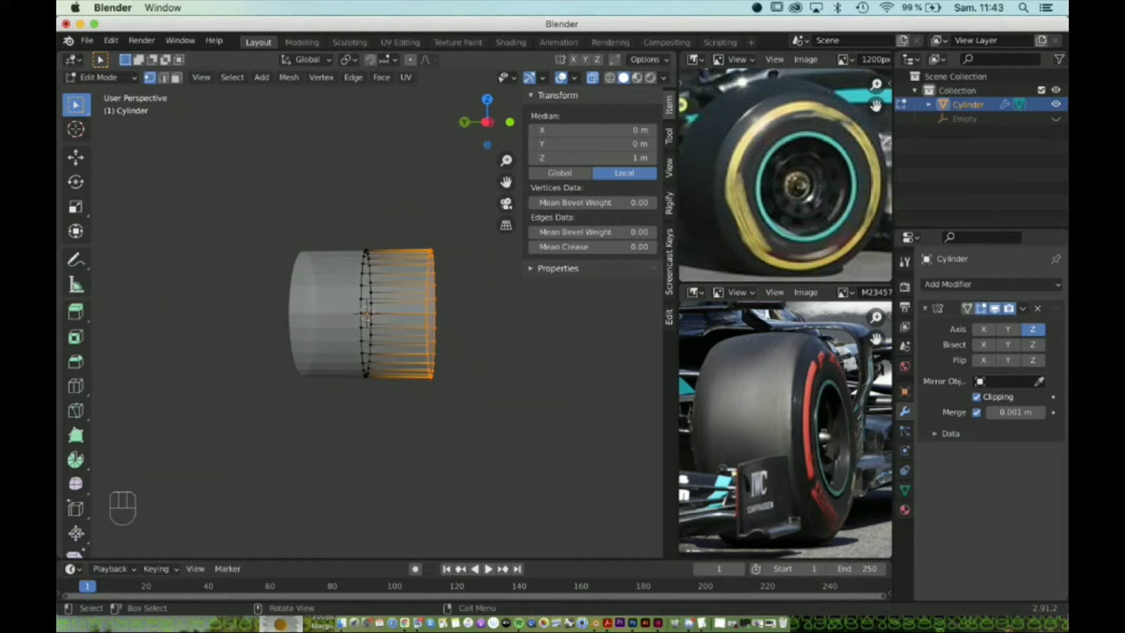
key("g")
key("y")
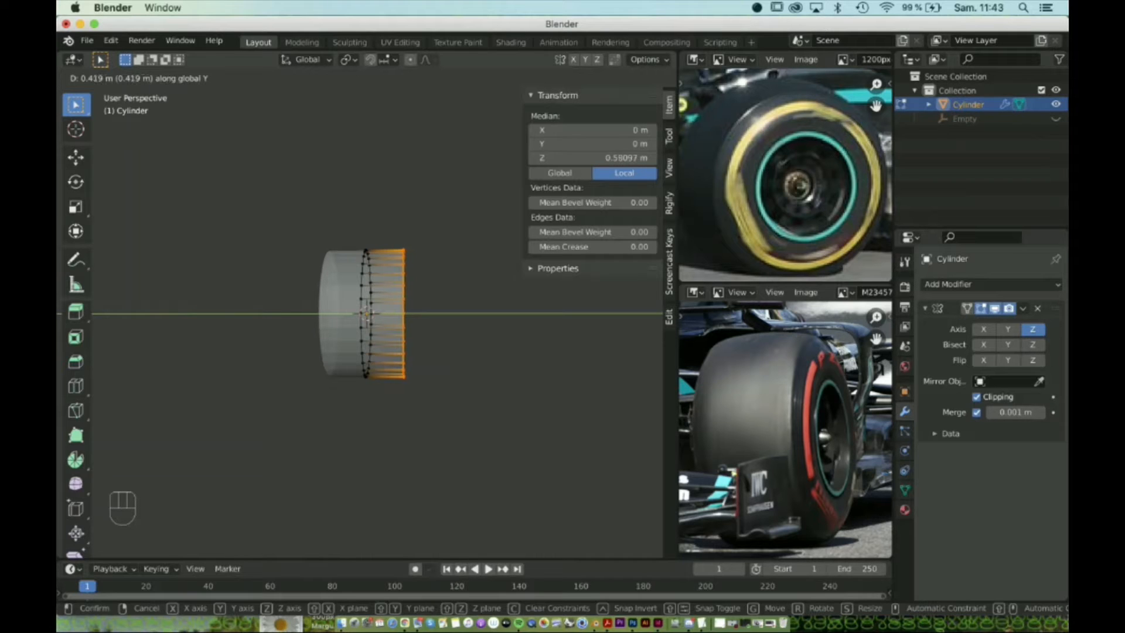
key("Return")
Try beveling the outer end ring, first with the direct command and again with the Bevel tool, and undo the result.
middle_click_drag(375, 411, 492, 394)
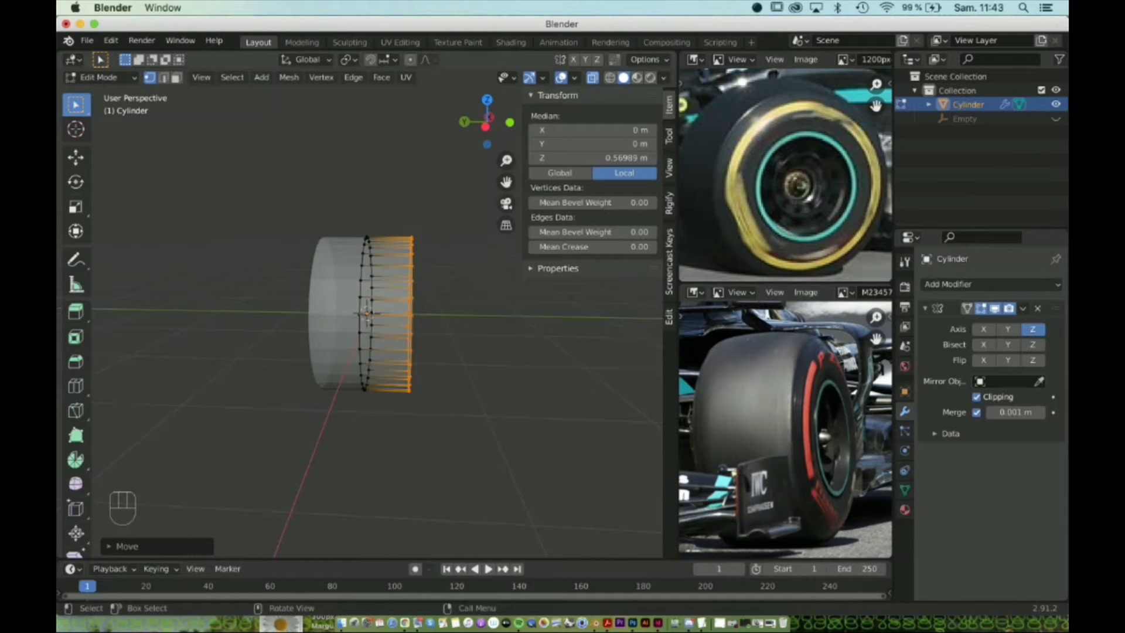
mouse_move(410, 392)
middle_mouse_down()
mouse_move(453, 392)
mouse_move(400, 391)
middle_mouse_up()
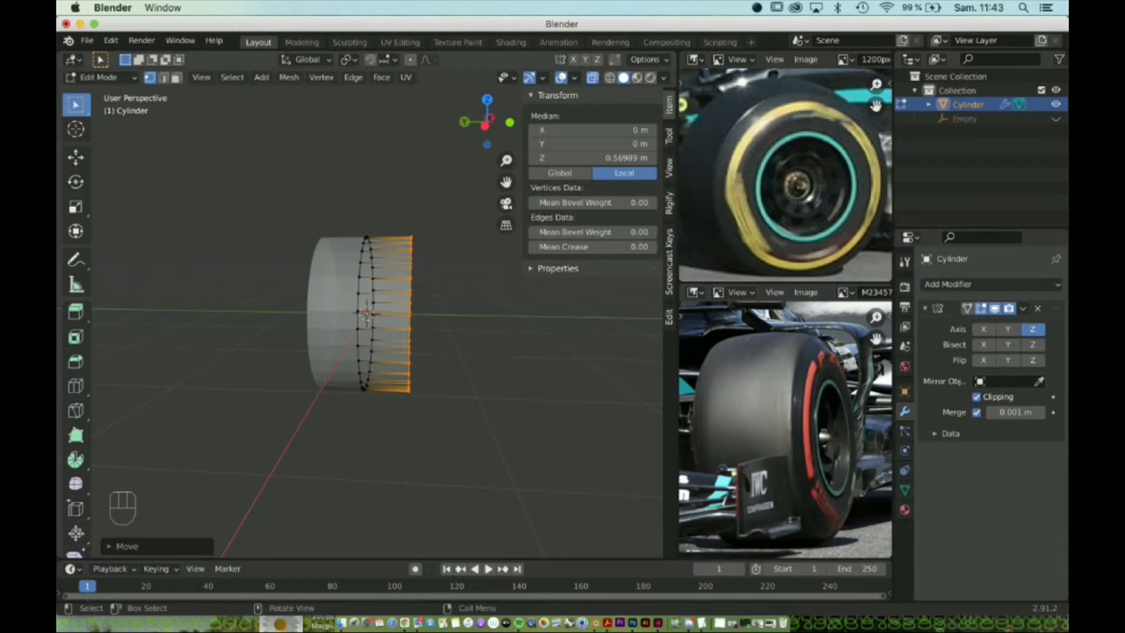
middle_click_drag(400, 391, 388, 391)
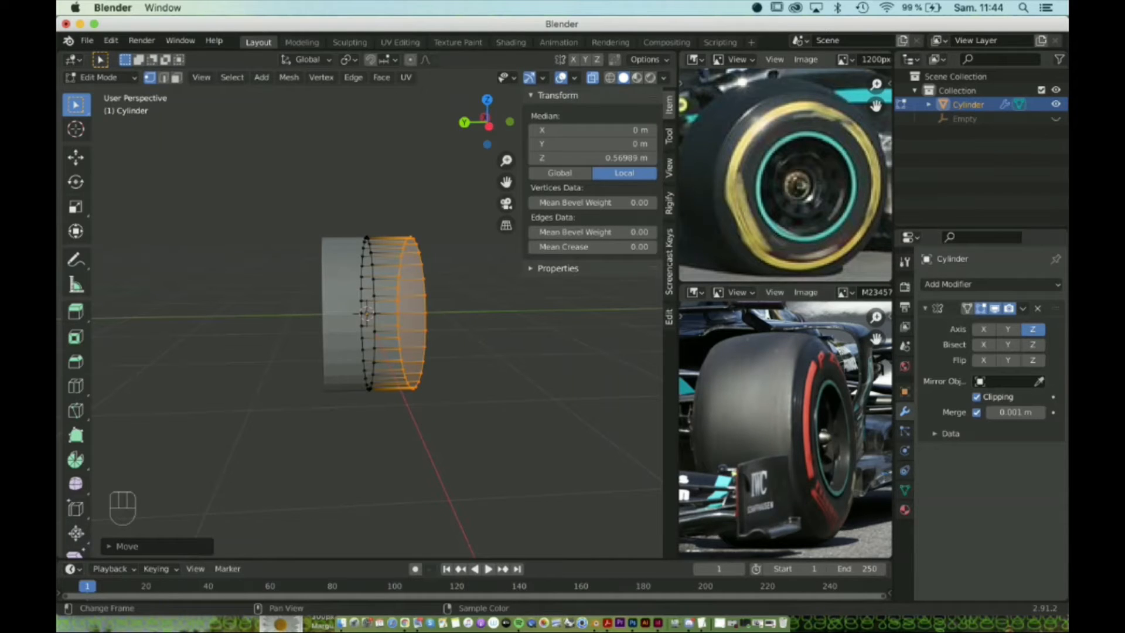
middle_click_drag(388, 392, 341, 393)
scroll(341, 392, "up", 1)
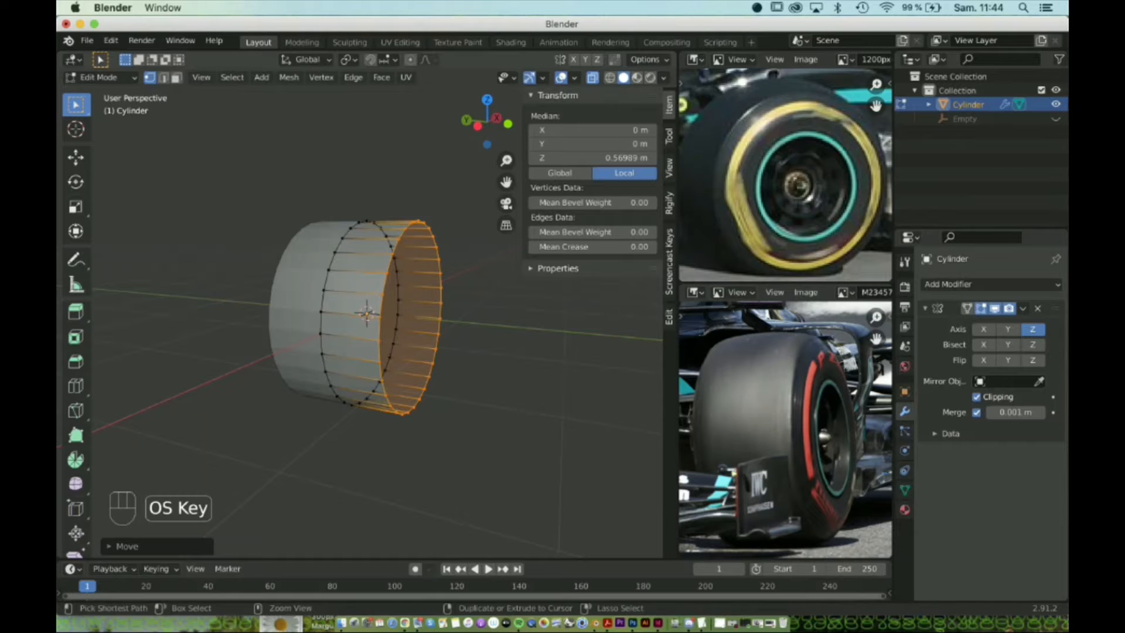
key("super+b")
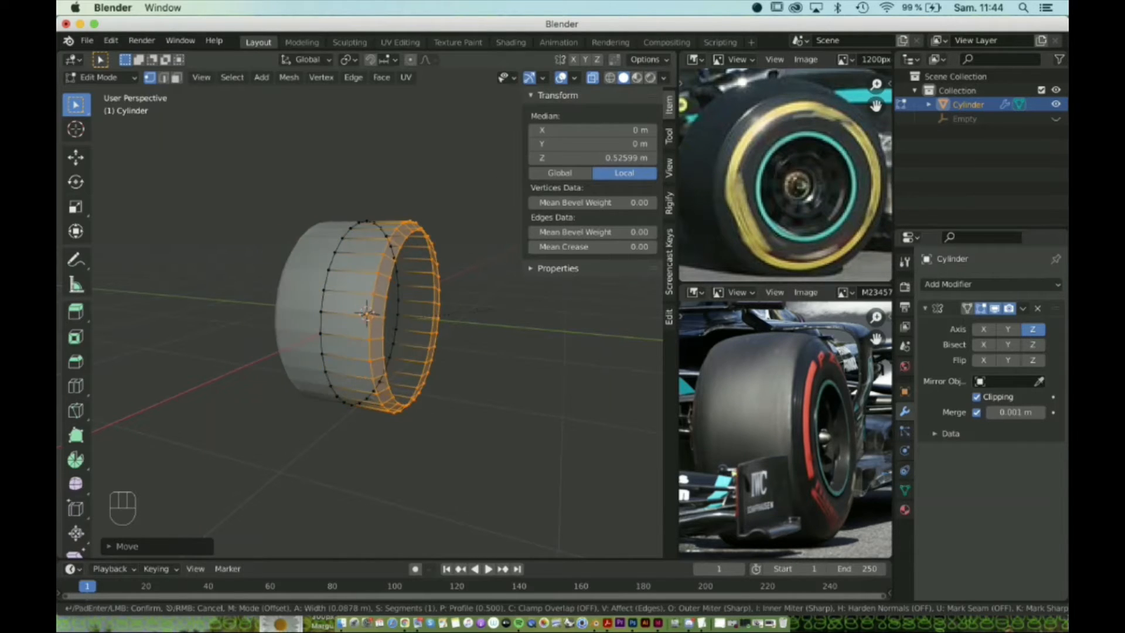
key("Escape")
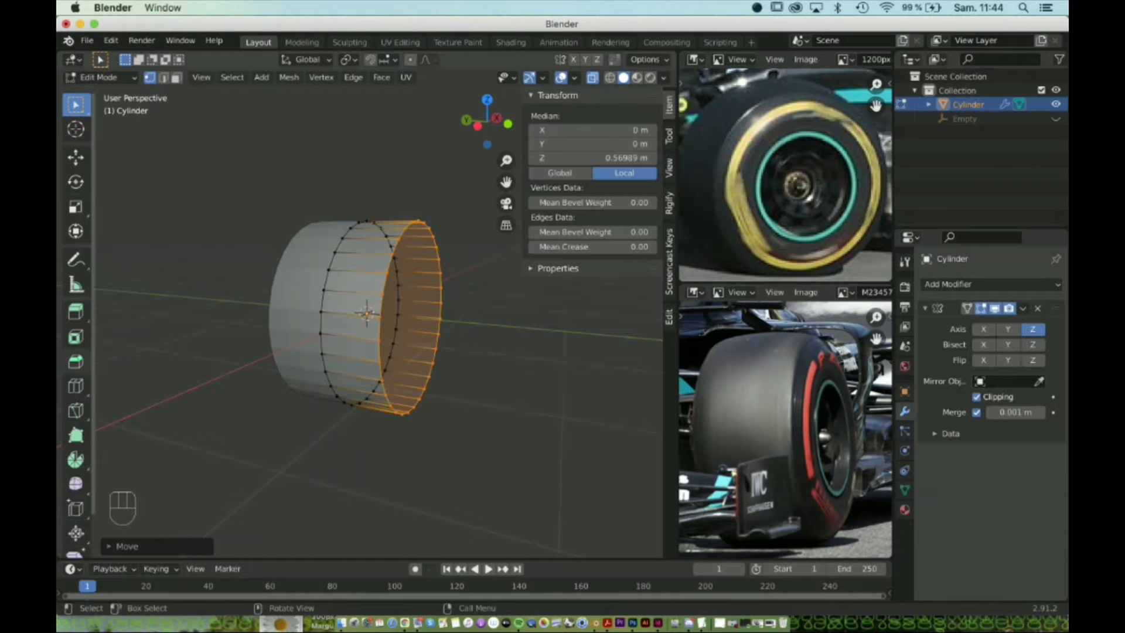
left_click(75, 362)
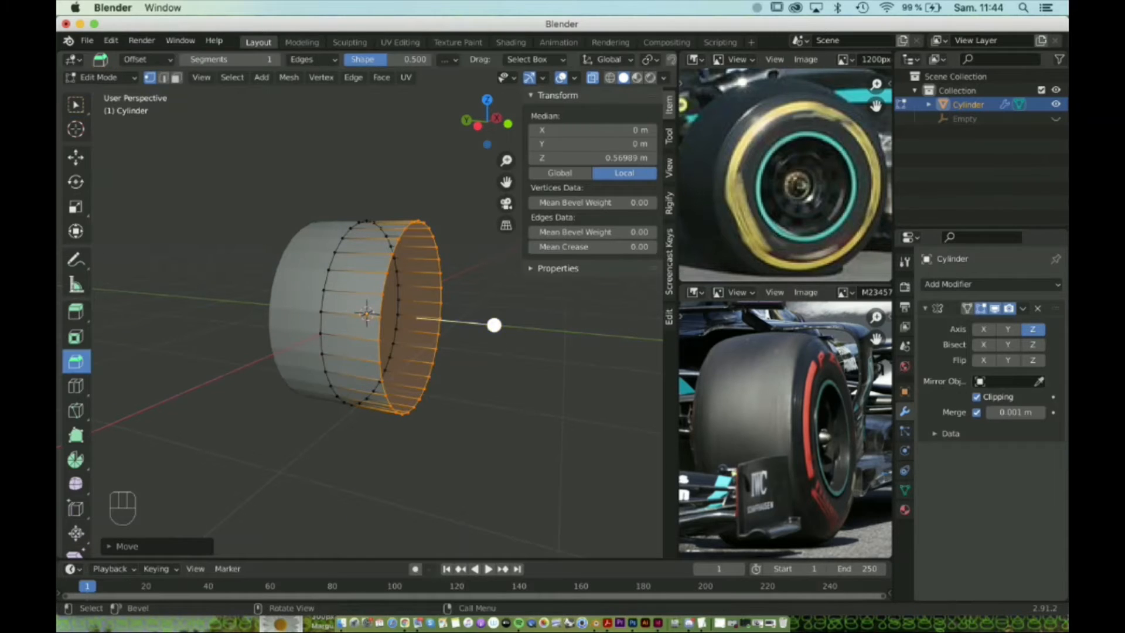
mouse_move(494, 325)
left_mouse_down()
mouse_move(462, 325)
mouse_move(485, 324)
left_mouse_up()
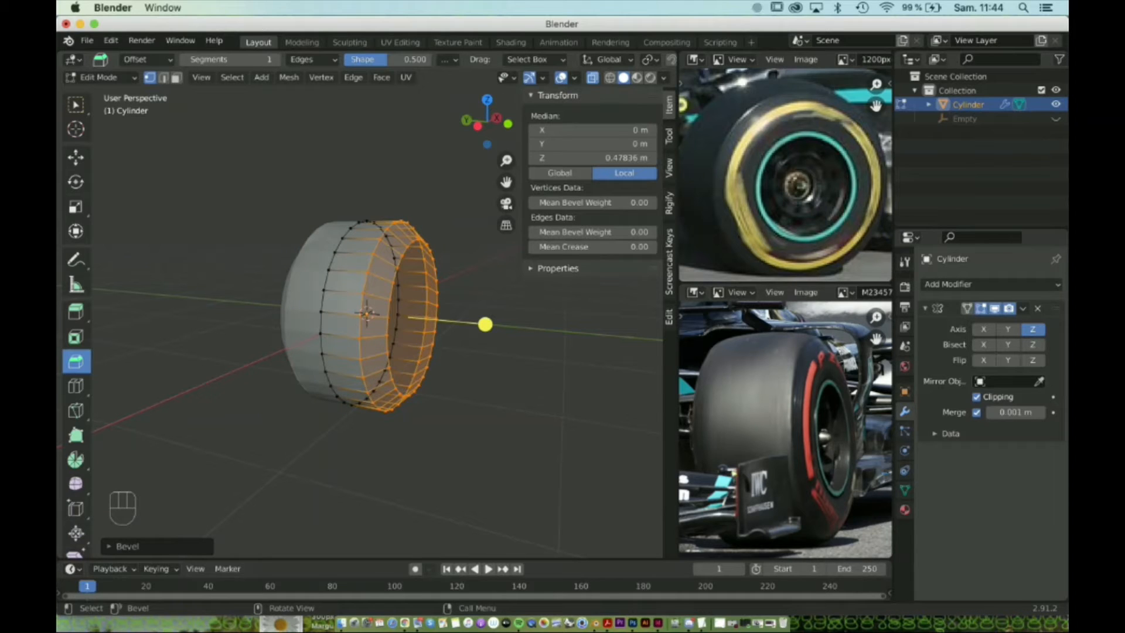
middle_click_drag(485, 324, 460, 323)
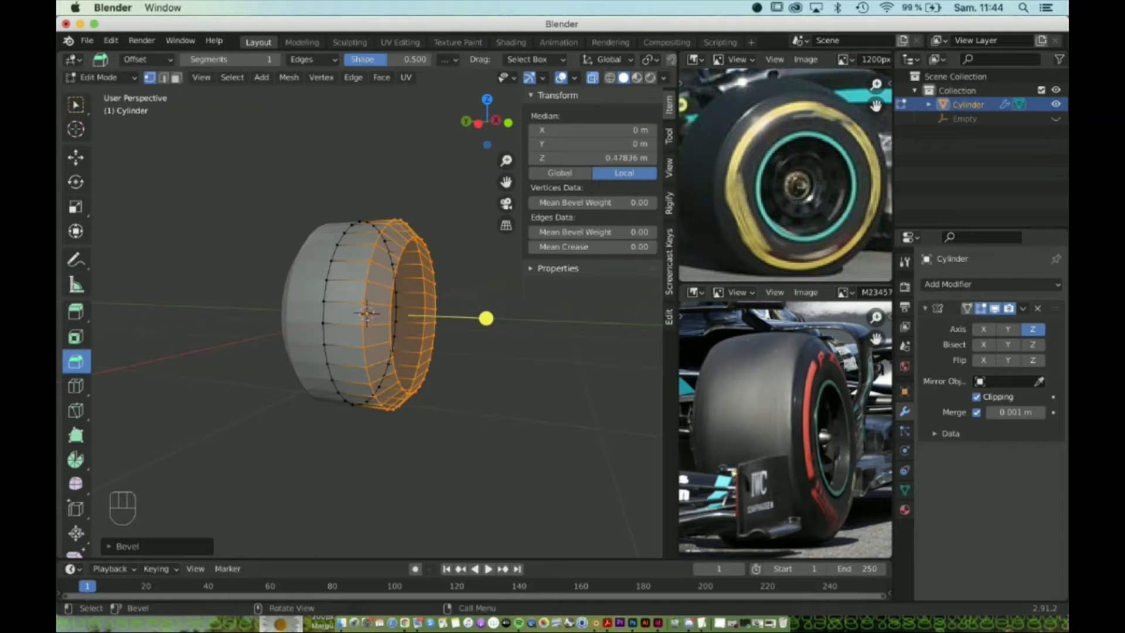
key("super+z")
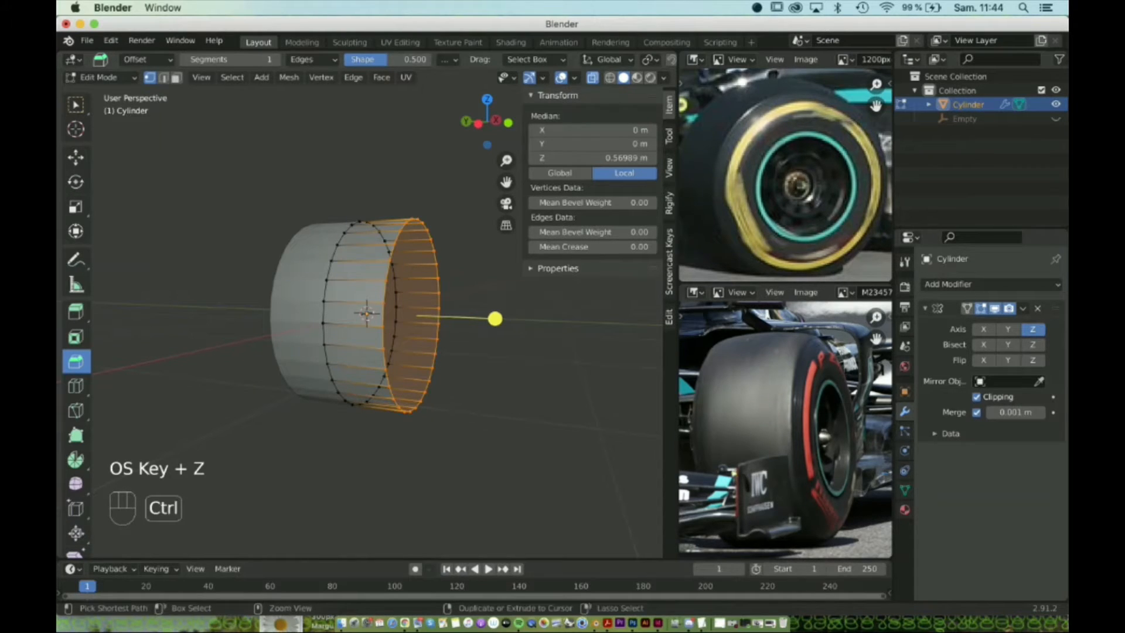
Bevel the outer end ring with a width of about 0.123 m and expand the operation's settings.
key("ctrl+b")
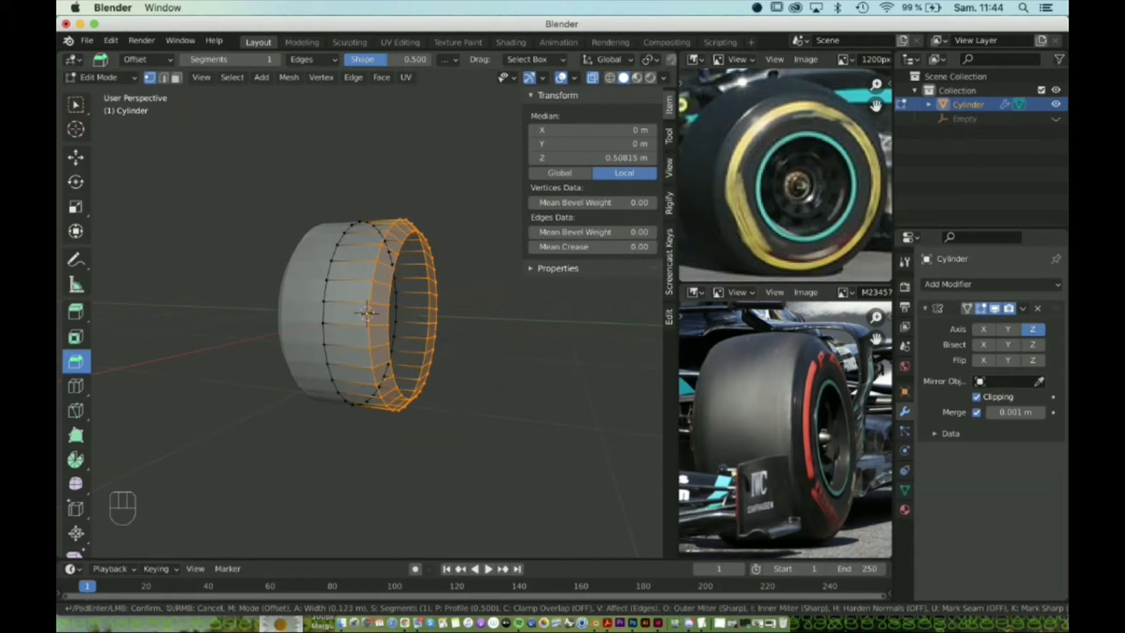
key("Return")
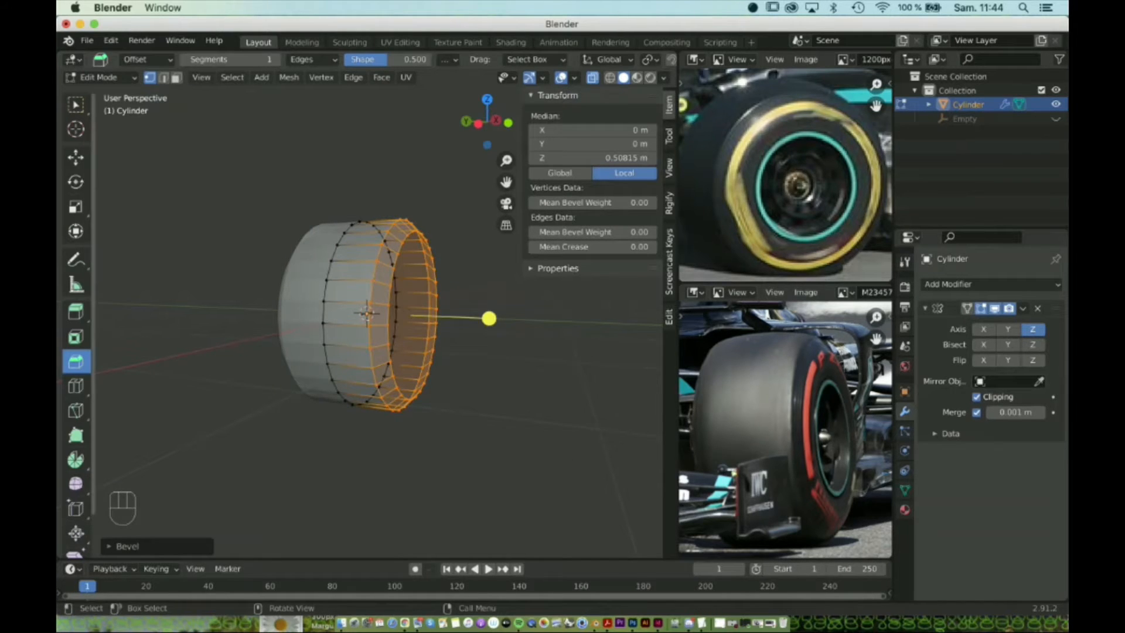
left_click(120, 546)
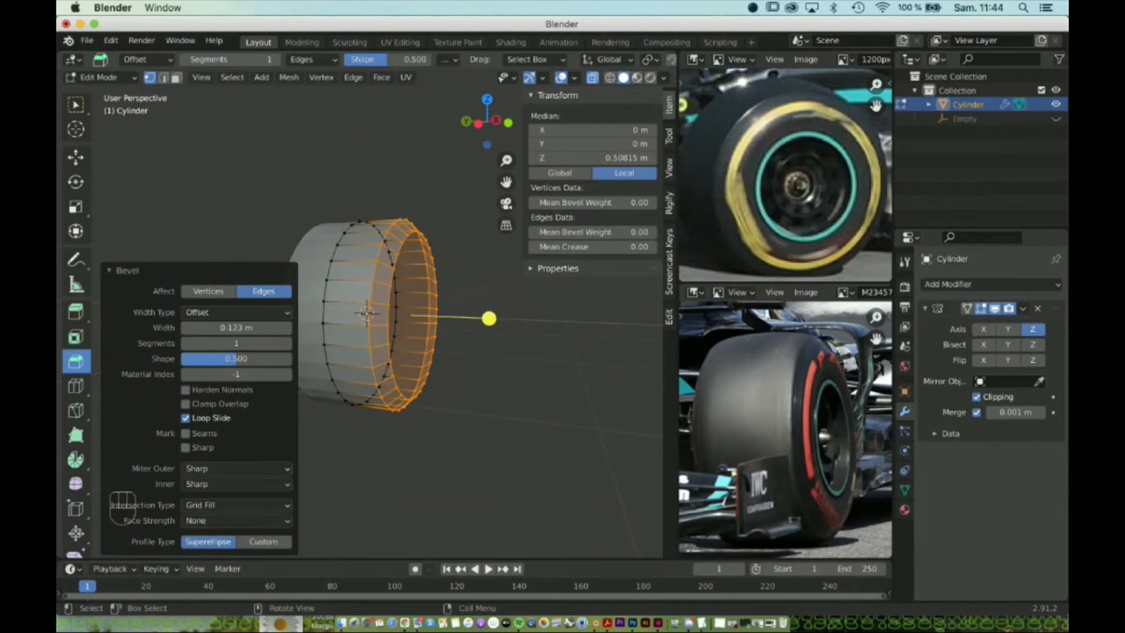
middle_click_drag(374, 346, 406, 353)
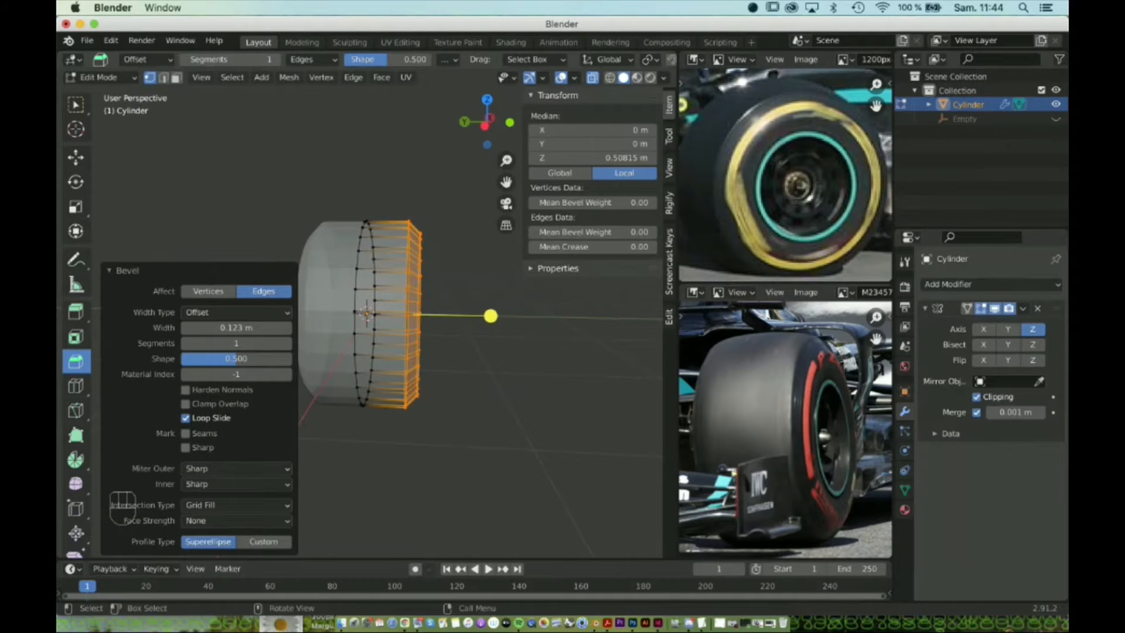
Set the bevel's width to 0.2 m and its segments to 3.
left_click(236, 327)
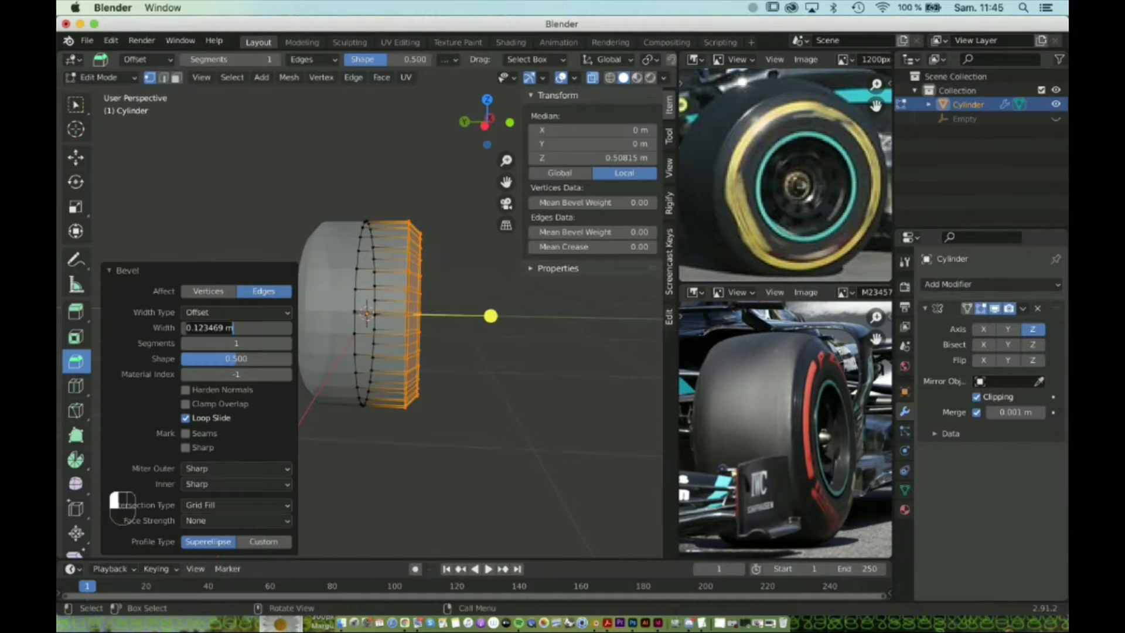
left_click(224, 327)
key("BackSpace")
key("BackSpace")
key("BackSpace")
key("BackSpace")
key("BackSpace")
key("BackSpace")
key("BackSpace")
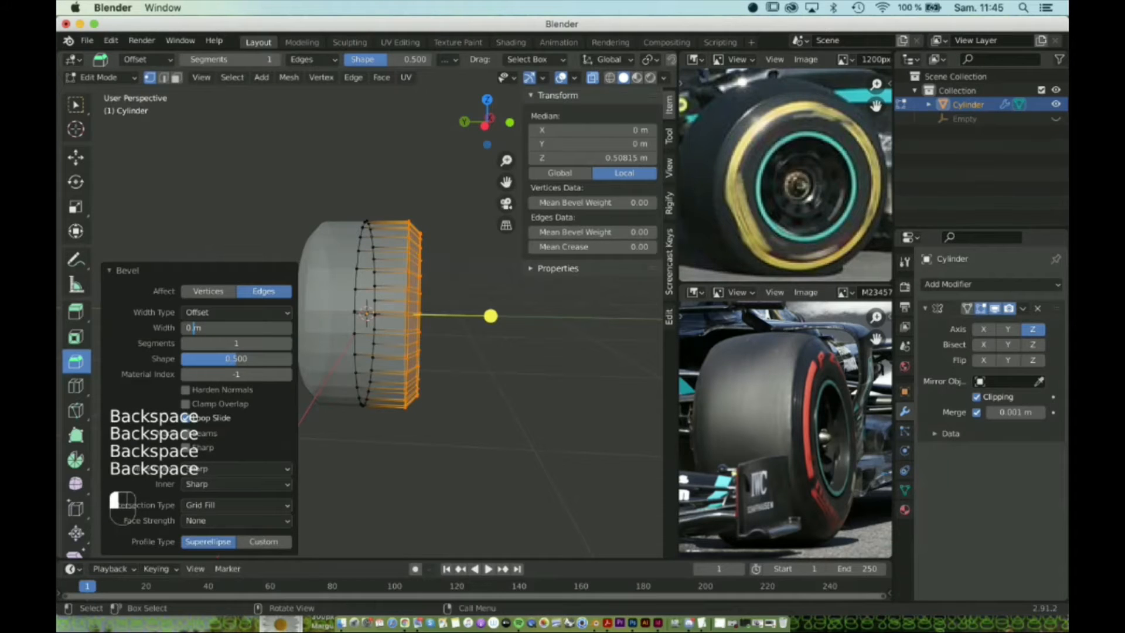
type(".2")
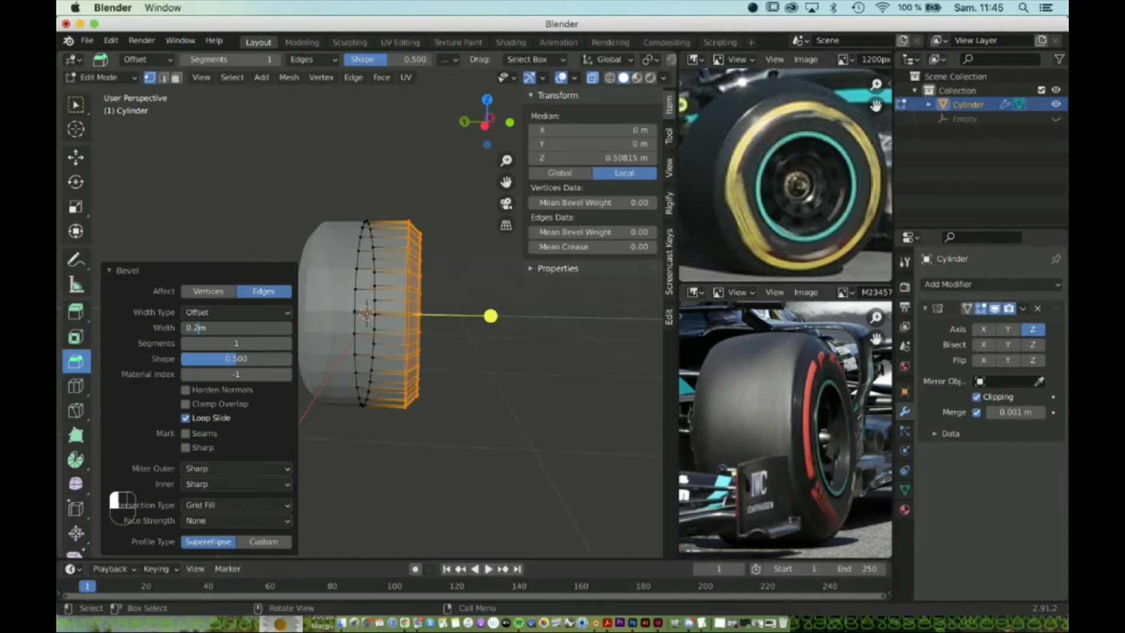
key("Return")
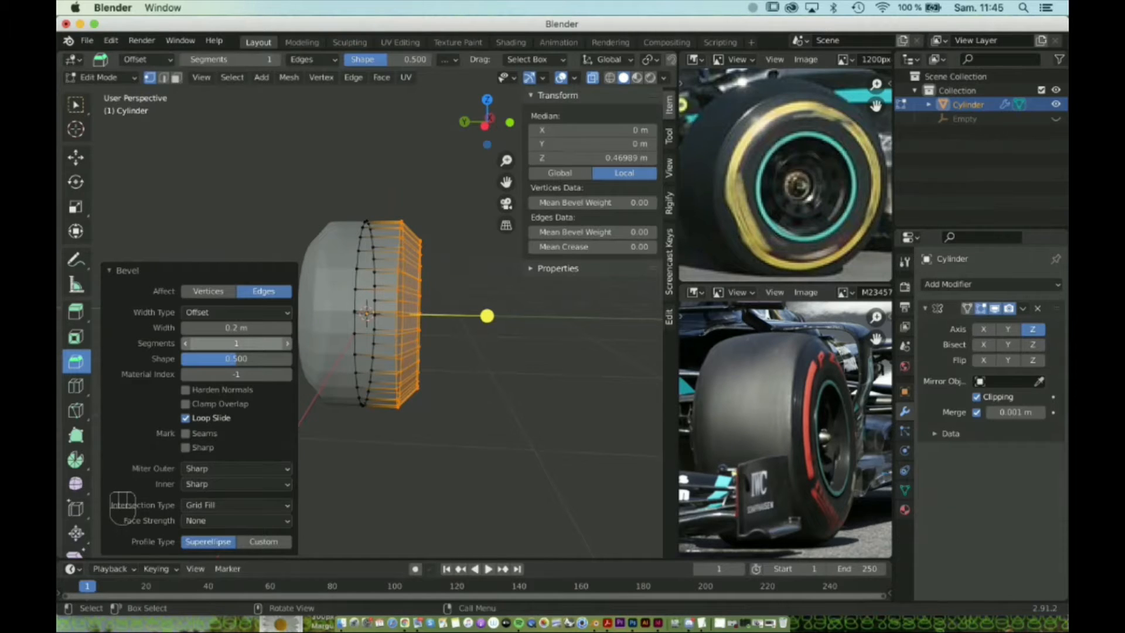
left_click(287, 343)
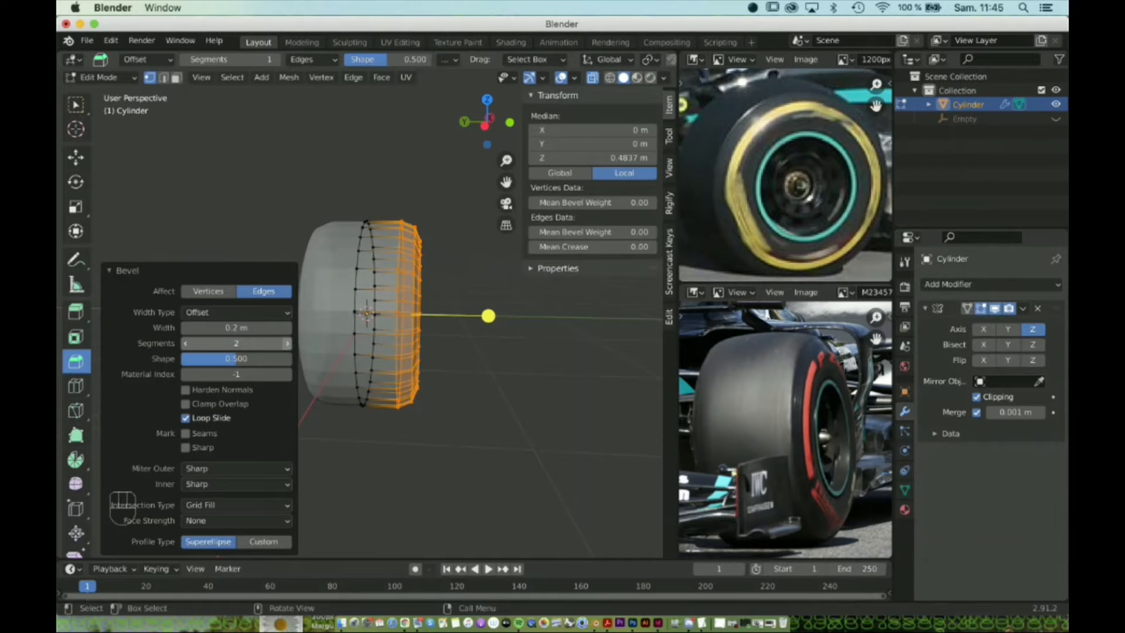
left_click(287, 343)
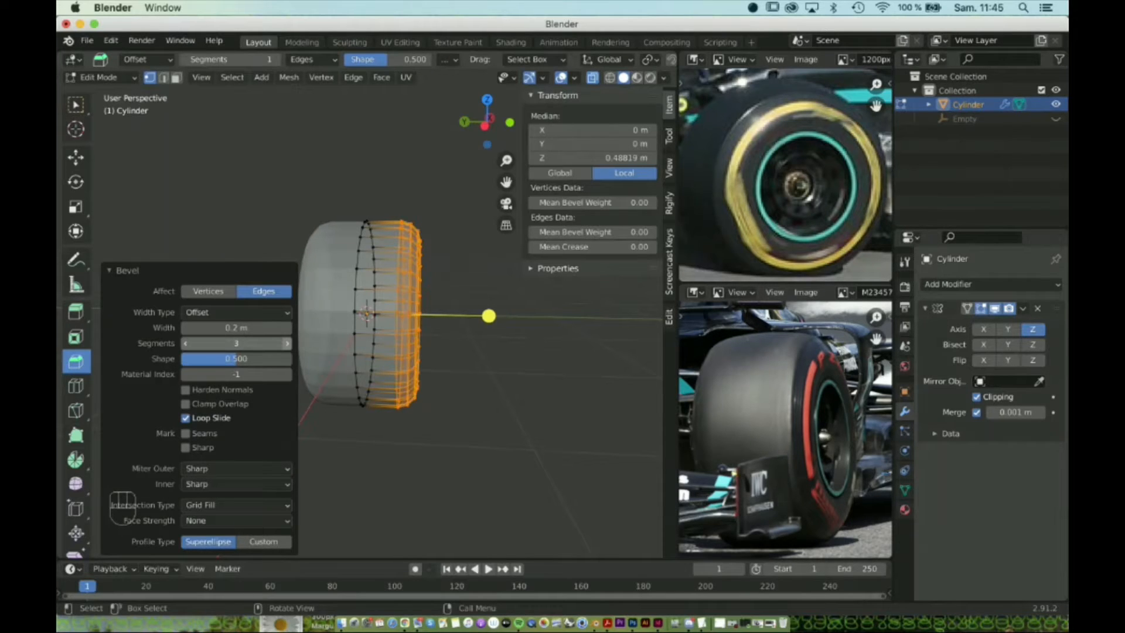
Turn off X-ray and select the edge loop that bounds the wheel's flat outer face.
mouse_move(468, 375)
middle_mouse_down()
mouse_move(426, 378)
mouse_move(447, 376)
mouse_move(495, 406)
mouse_move(415, 432)
mouse_move(500, 394)
mouse_move(480, 372)
mouse_move(500, 402)
mouse_move(473, 424)
middle_mouse_up()
key("alt+z")
left_click(425, 375)
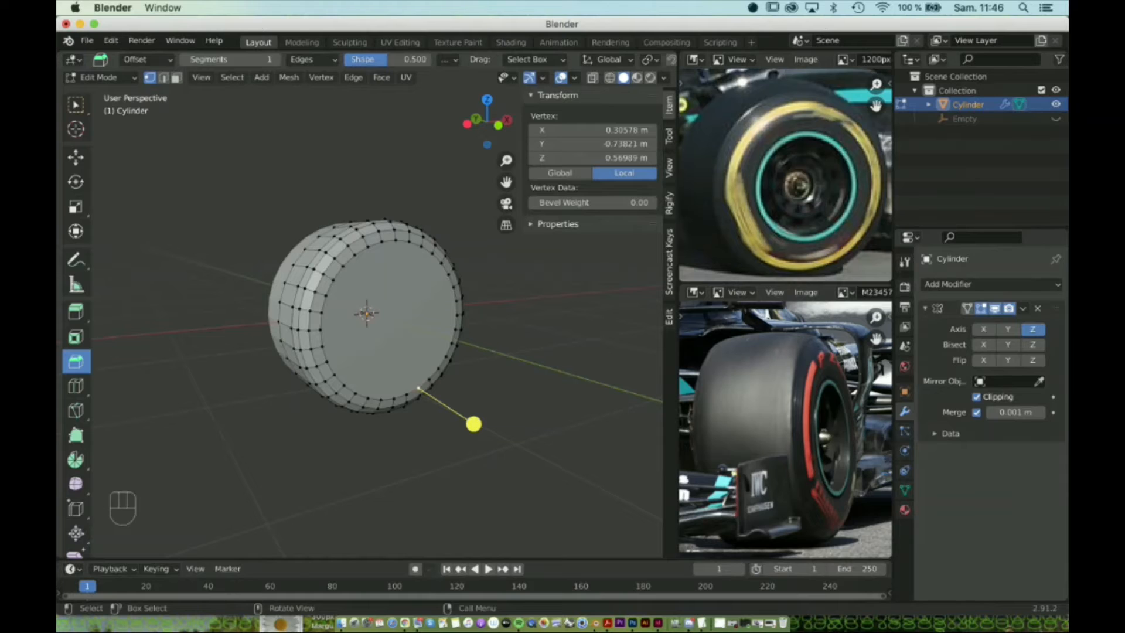
left_click(431, 252, "alt")
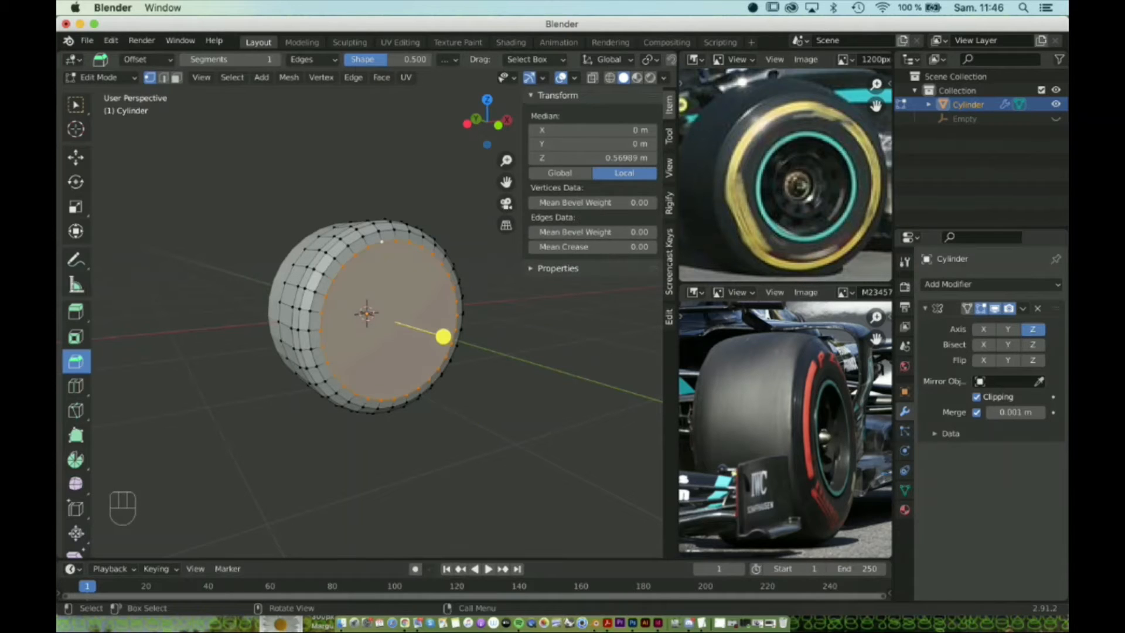
middle_click_drag(364, 445, 410, 445)
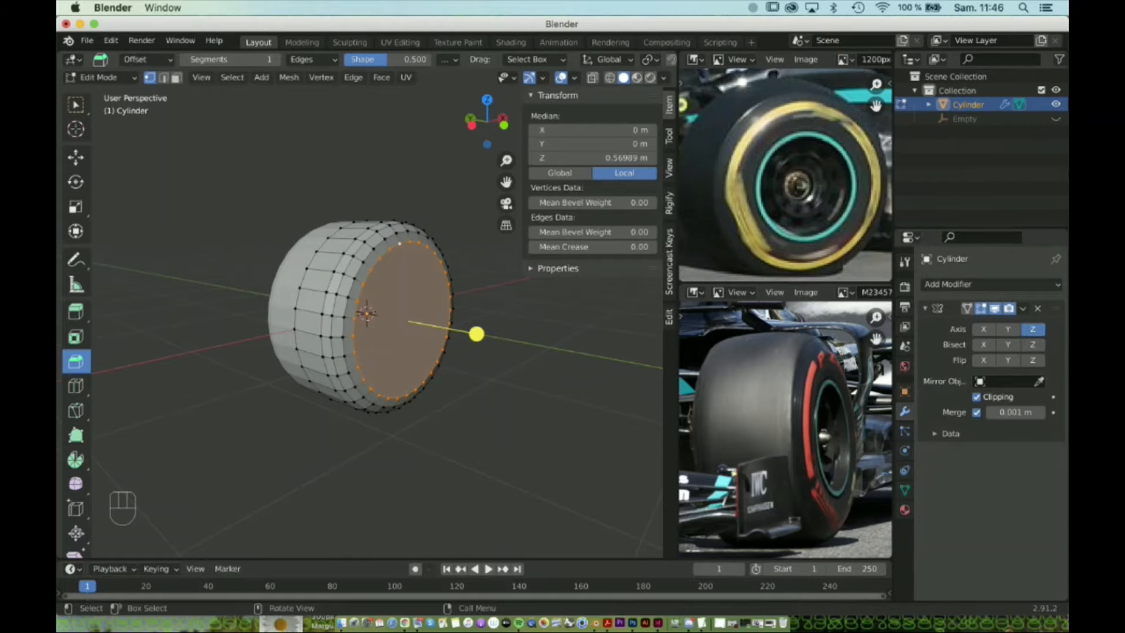
Return to the Select Box tool and inset the flat outer face with a thickness of about 0.286 m.
key("w")
scroll(374, 316, "up", 2)
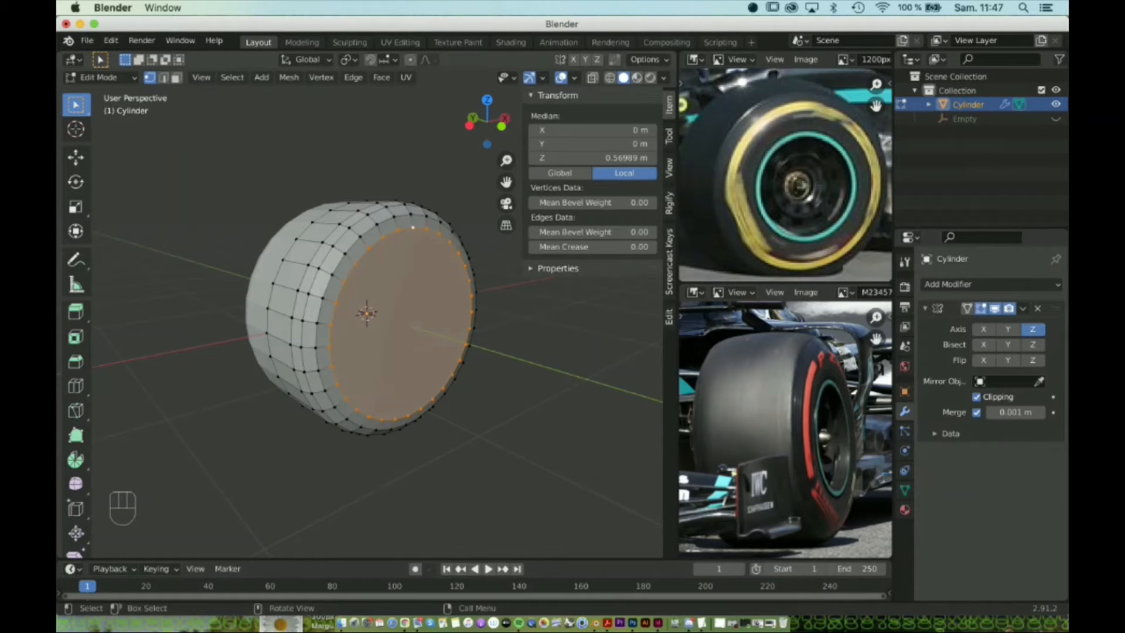
key("ctrl+i")
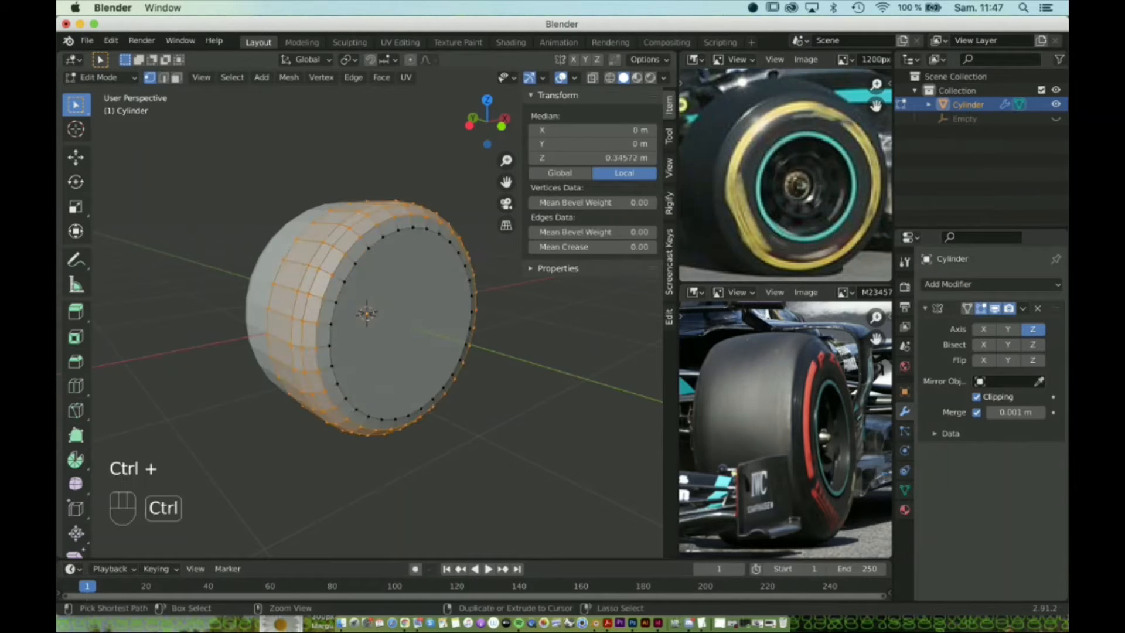
key("super+z")
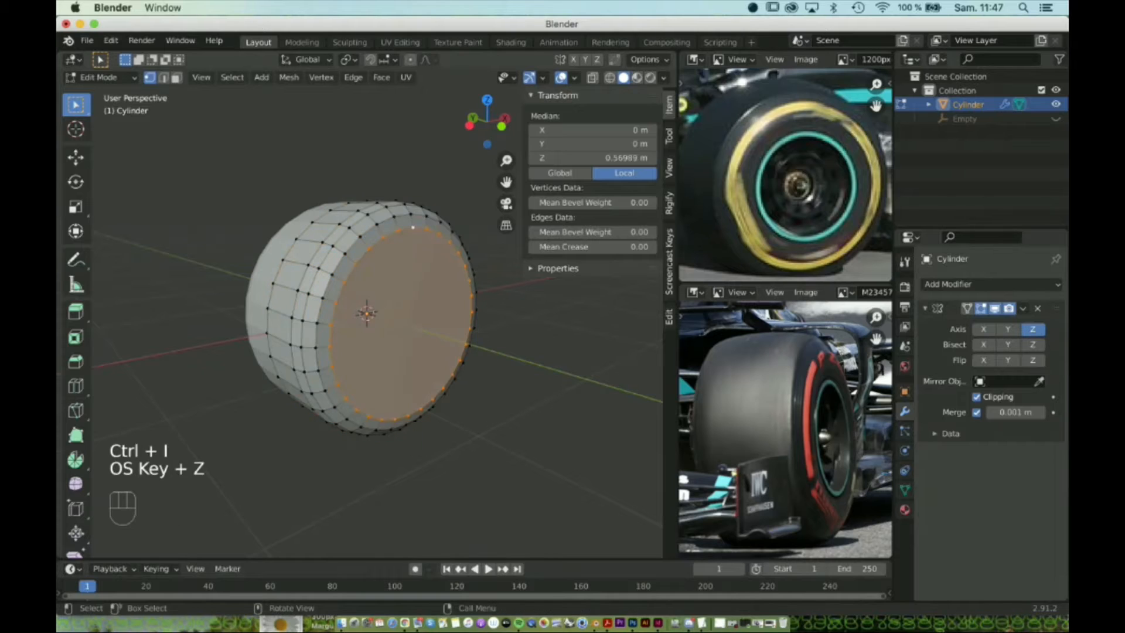
key("i")
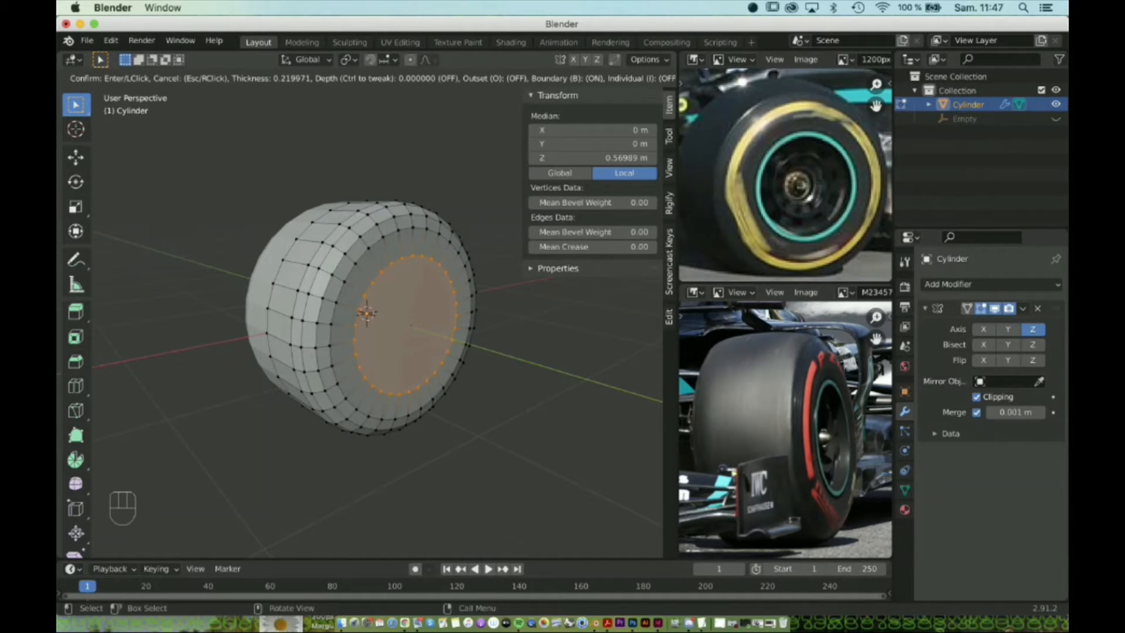
left_click(422, 306)
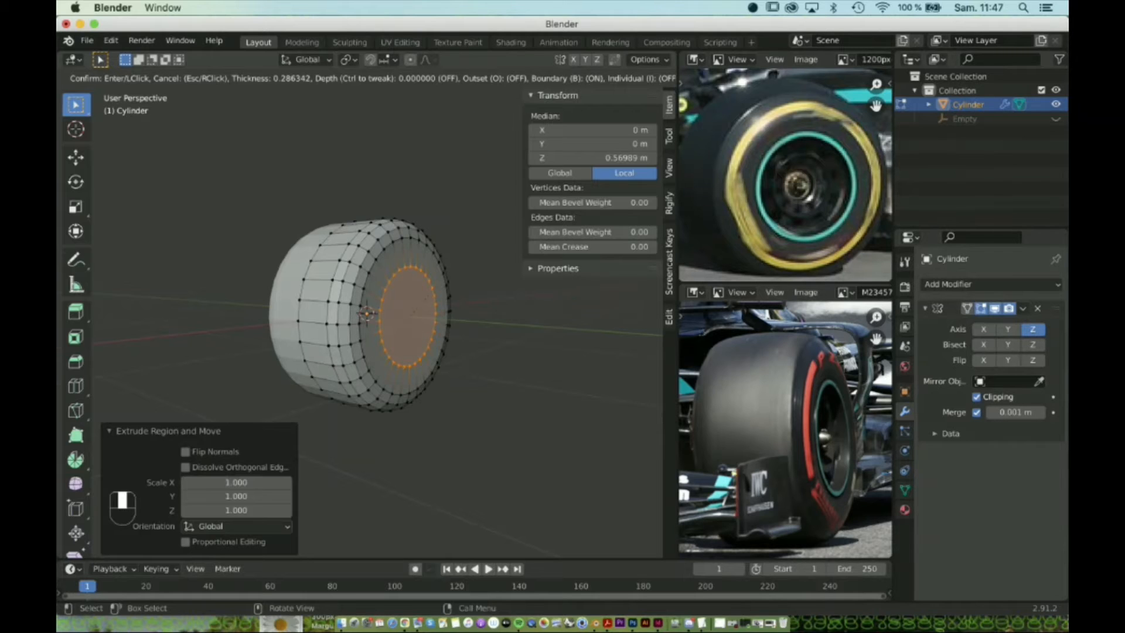
Finish the inset of the wheel's flat outer face and examine the rim edge in the lower reference photo.
left_click(427, 298)
mouse_move(428, 298)
middle_mouse_down()
mouse_move(296, 301)
mouse_move(423, 296)
middle_mouse_up()
scroll(423, 297, "up", 1)
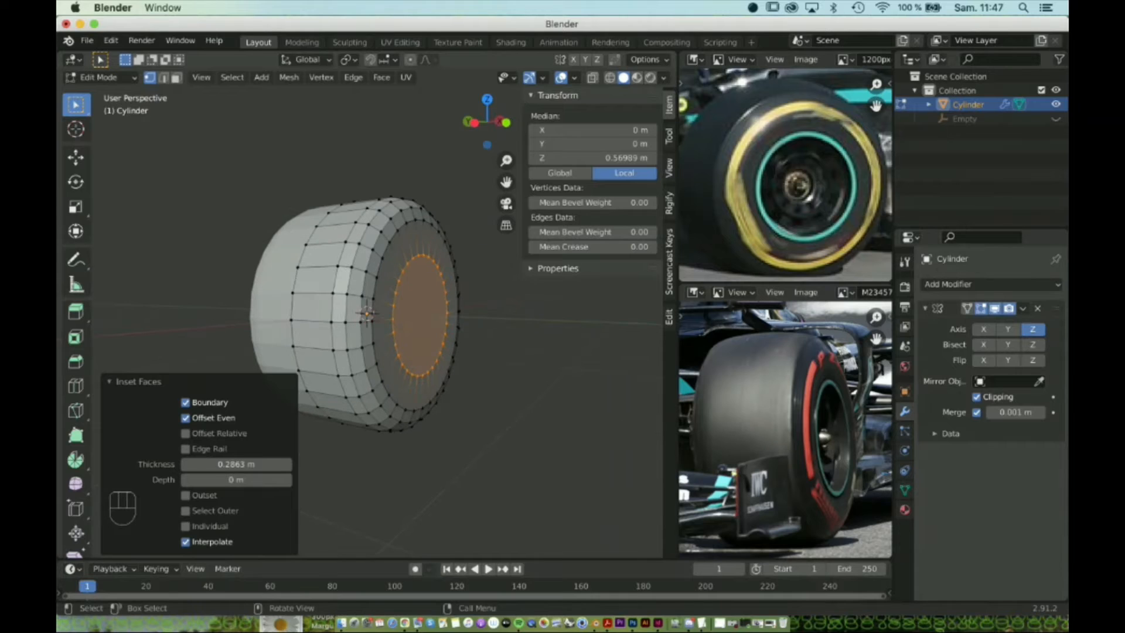
scroll(423, 297, "up", 1)
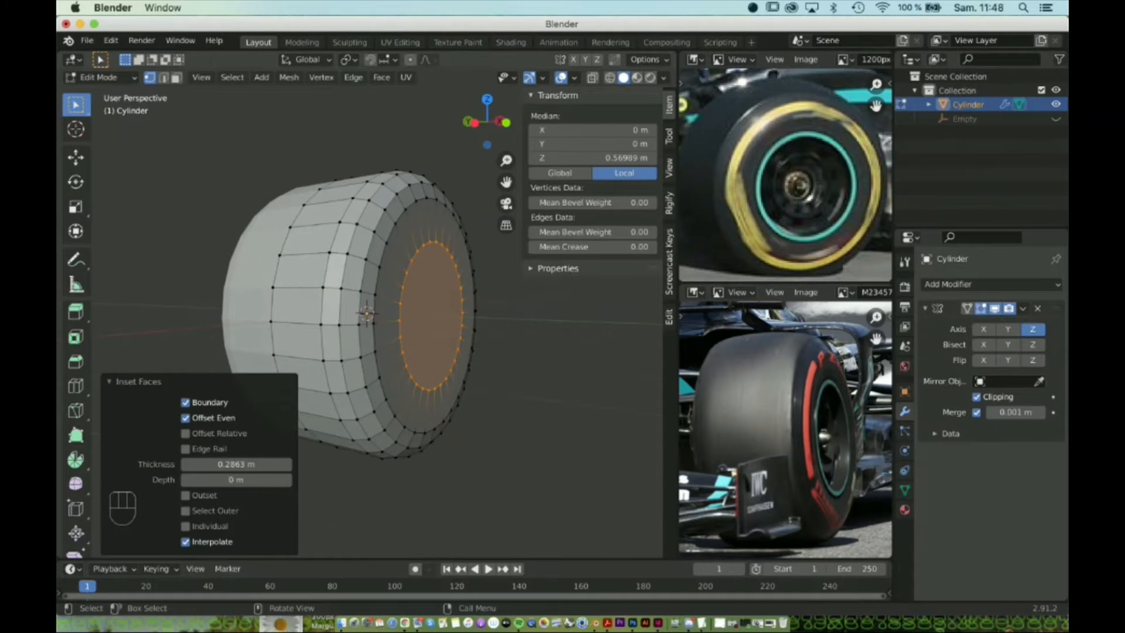
scroll(340, 315, "up", 1)
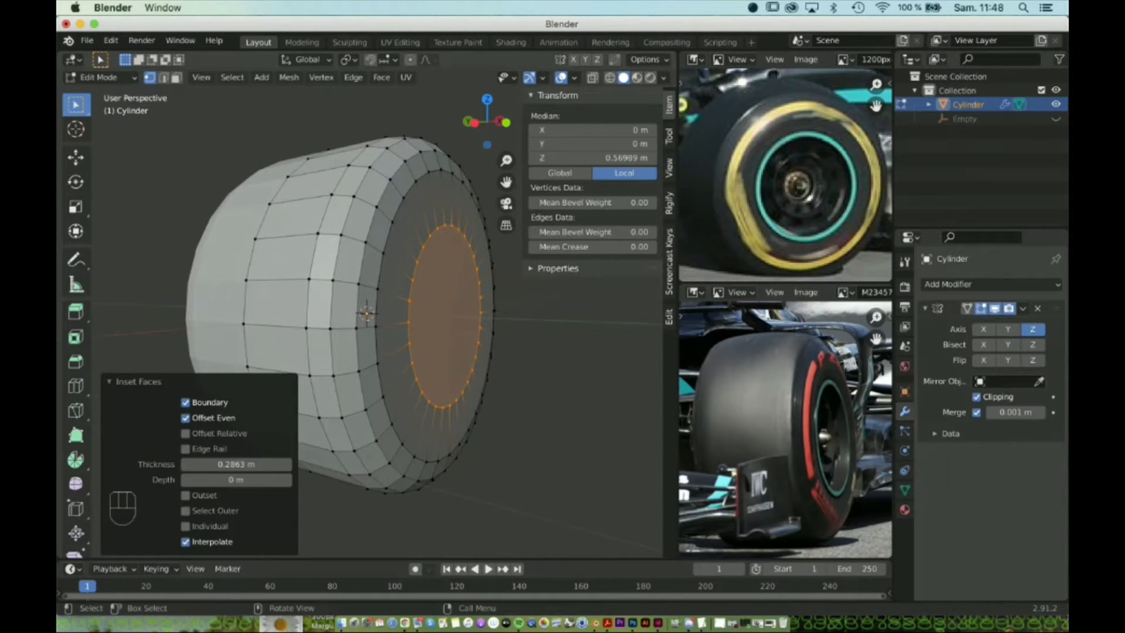
middle_click_drag(340, 315, 292, 316)
scroll(785, 428, "up", 2)
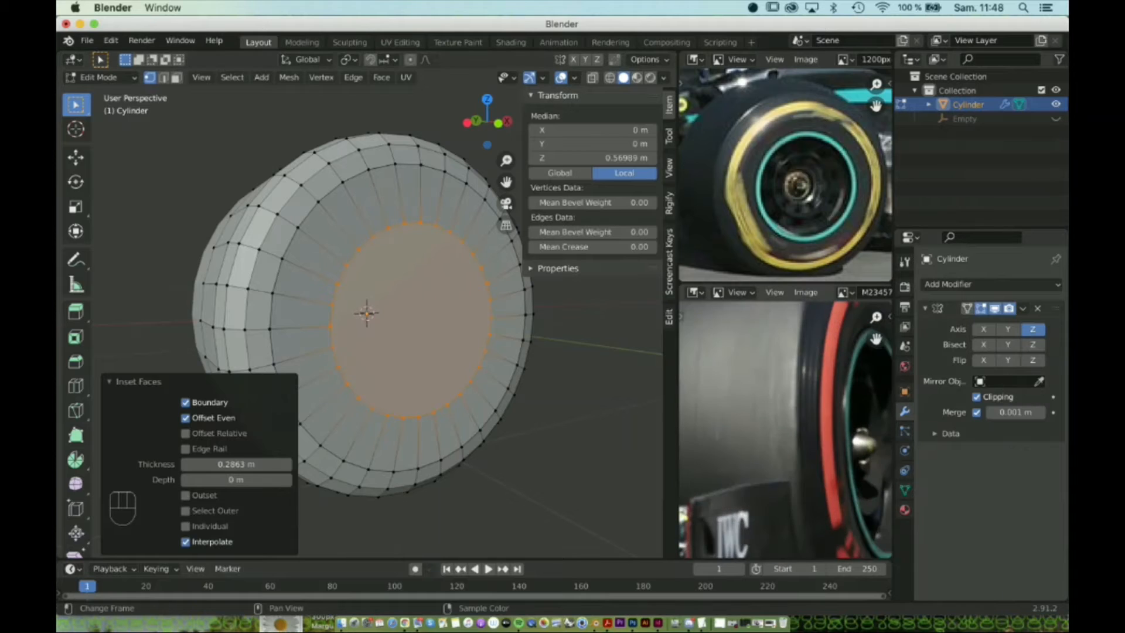
middle_click_drag(838, 430, 739, 436, "shift")
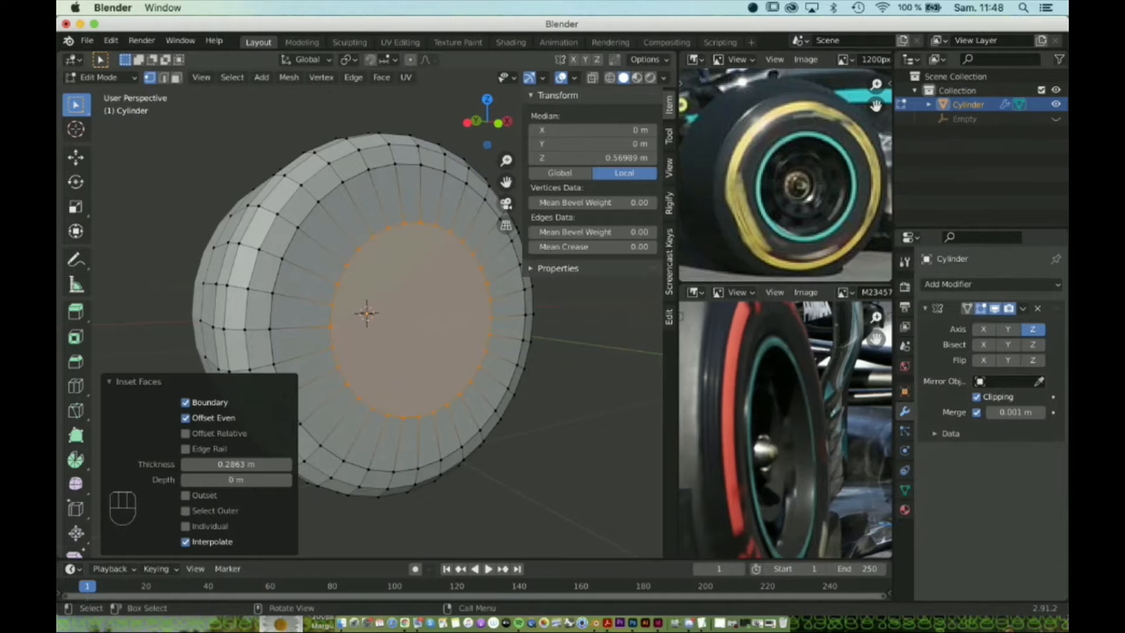
Try a further inset of about 0.035 m on the circular centre face and undo it.
key("i")
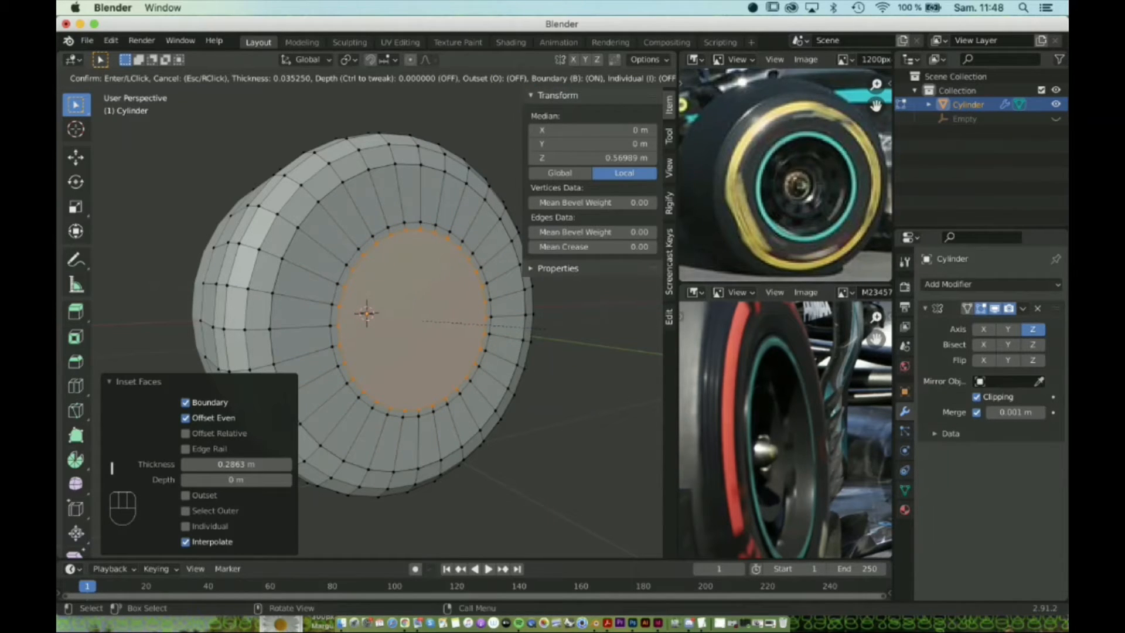
key("Return")
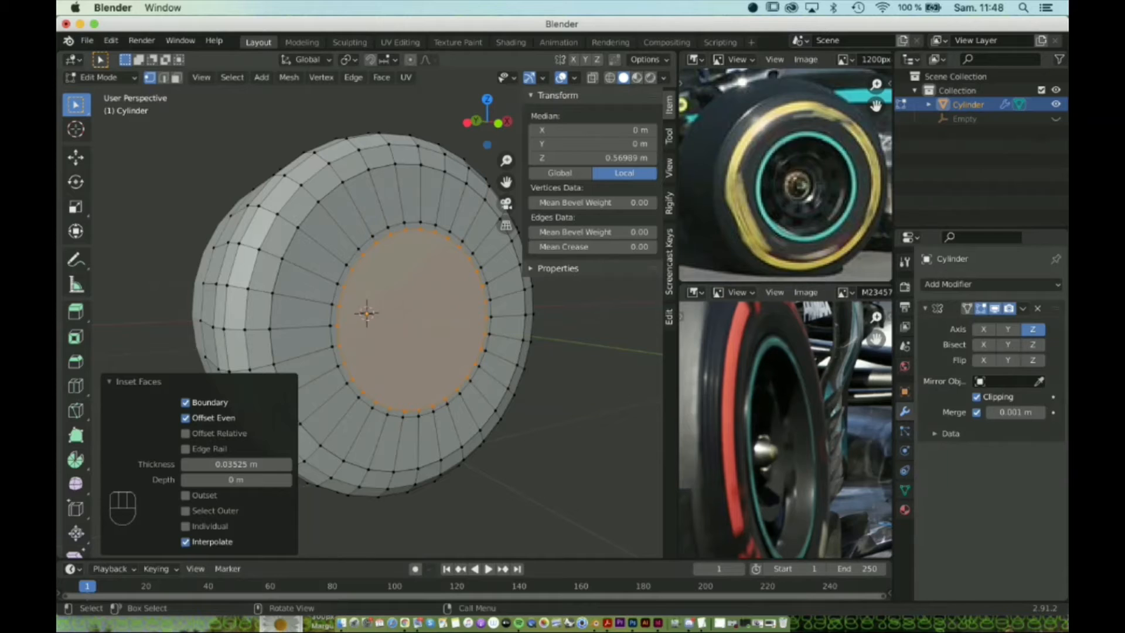
scroll(361, 313, "up", 2)
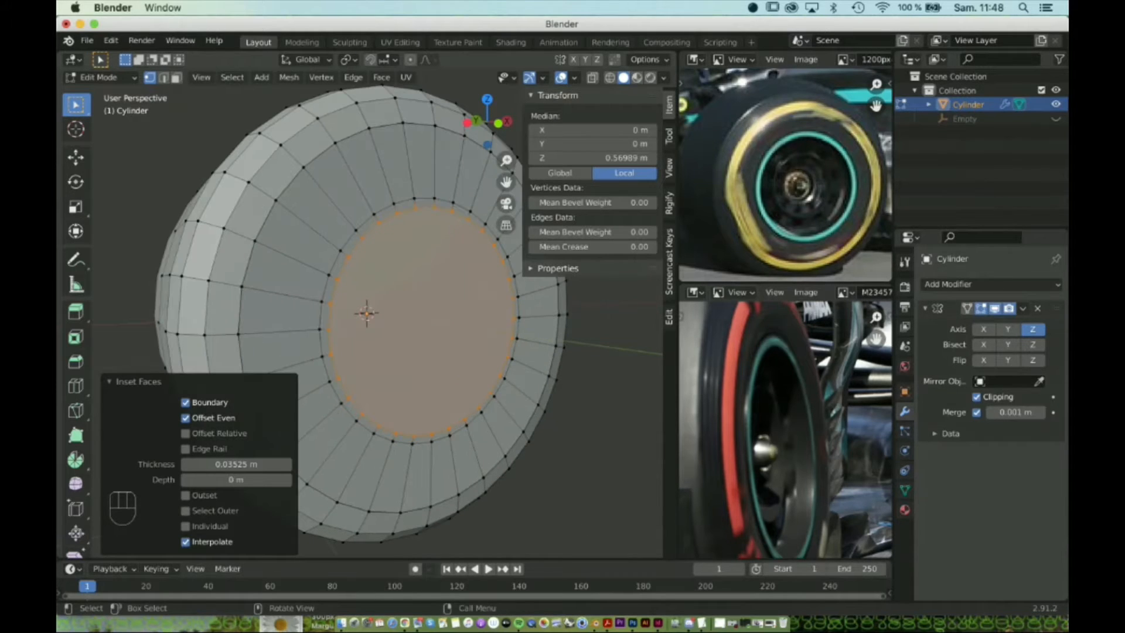
key("super+z")
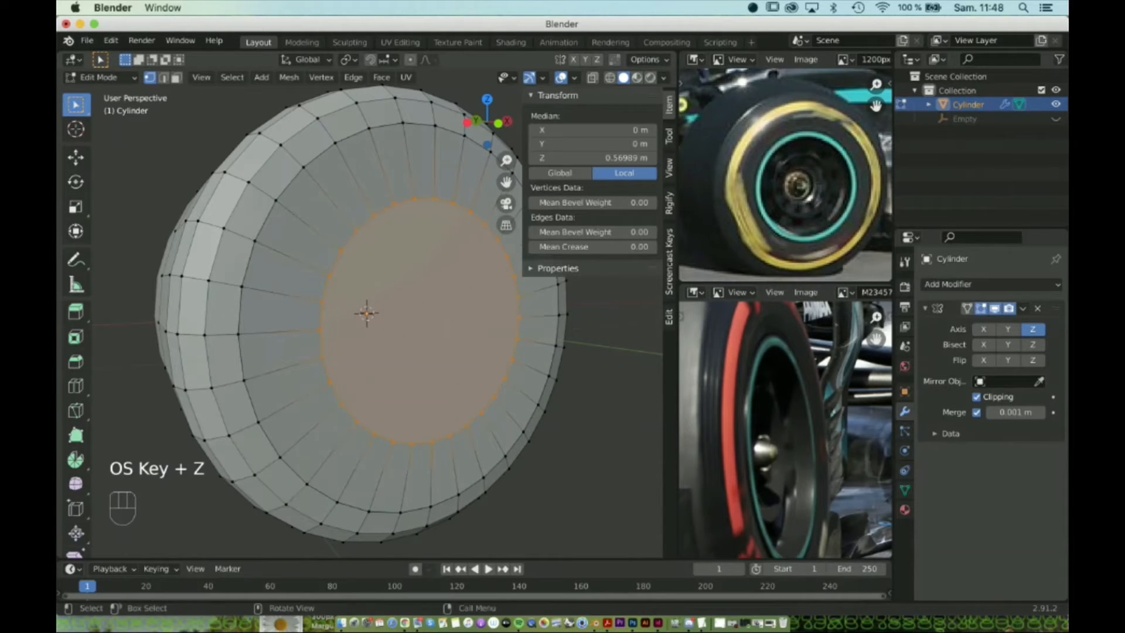
Inset the circular centre face twice, with a thickness of about 0.013 m and about 0.017 m.
key("i")
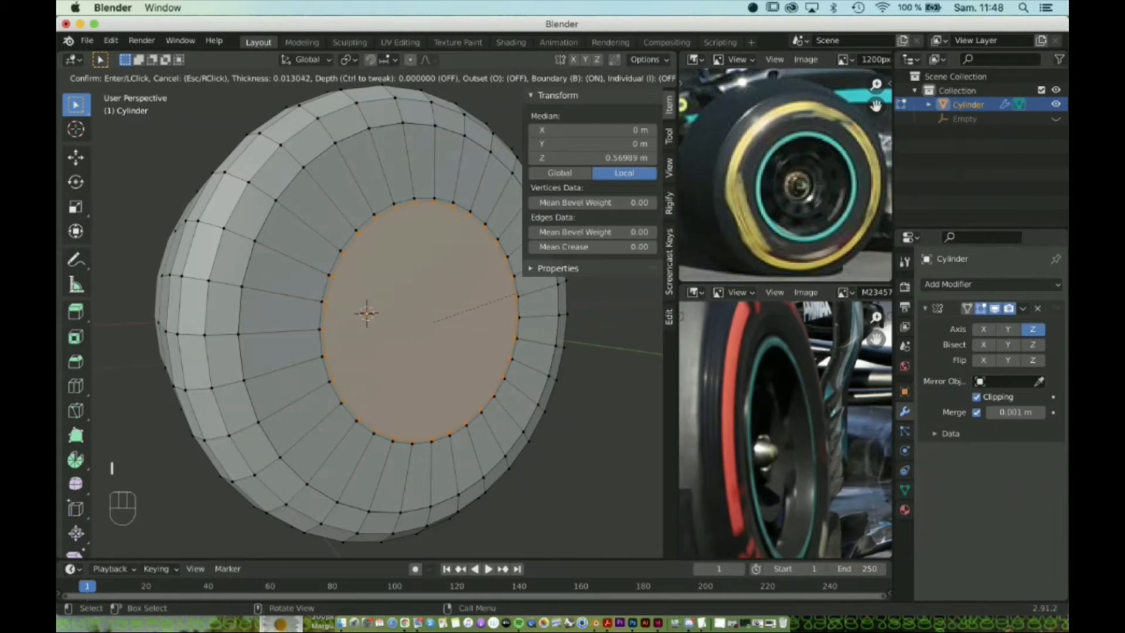
left_click(367, 313)
key("i")
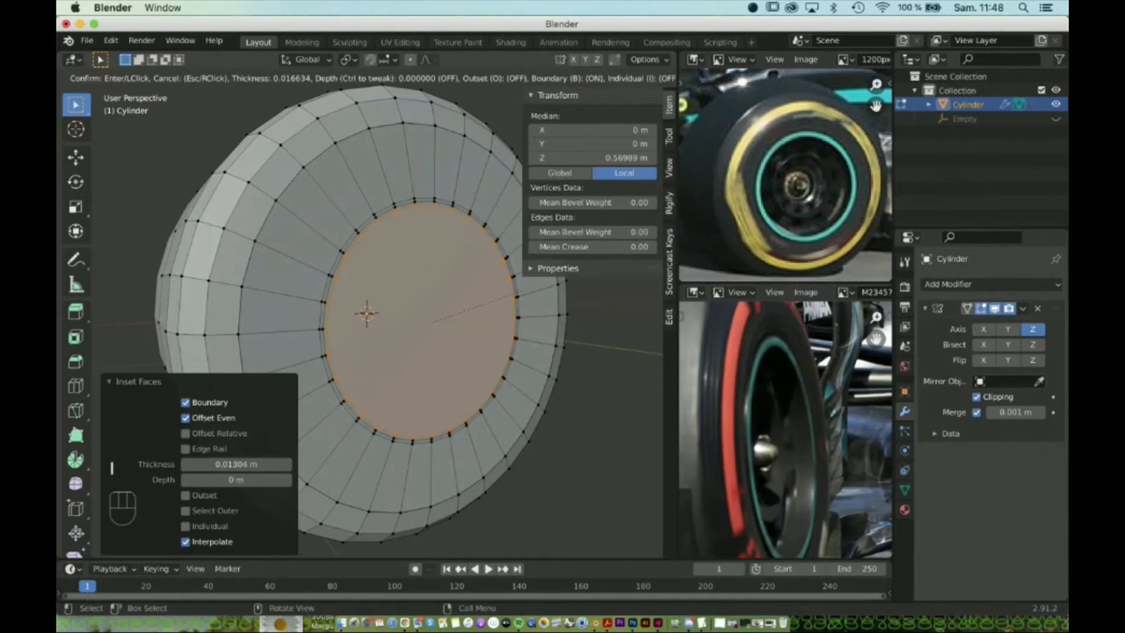
left_click(518, 292)
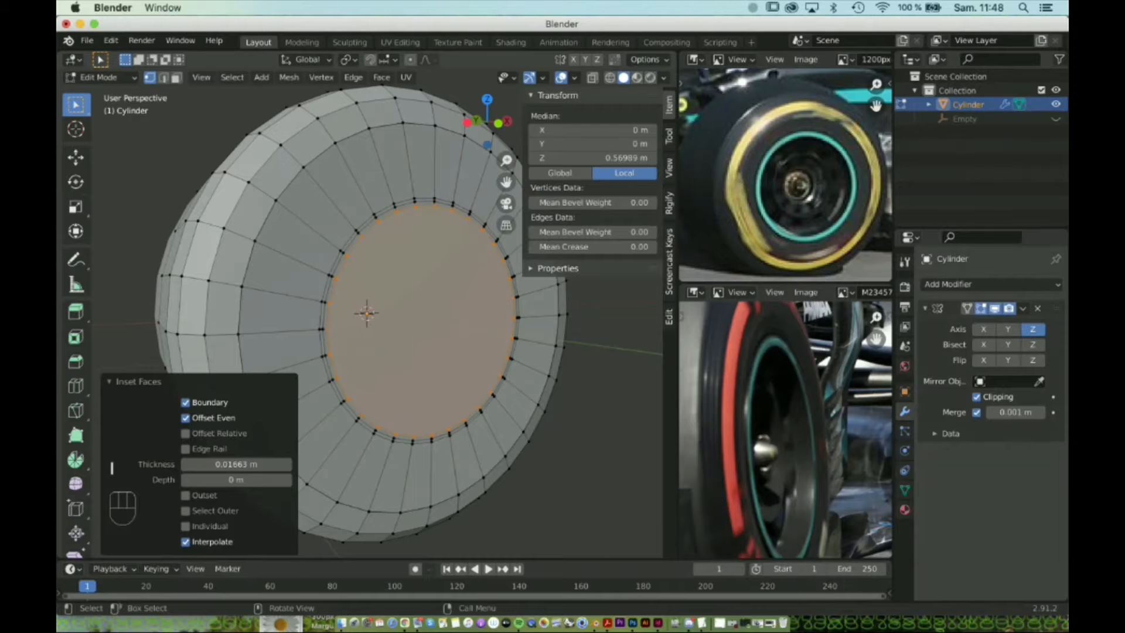
Select the edge loop between the two narrow insets and move it slightly outward along the global Y axis.
middle_click_drag(518, 293, 571, 291)
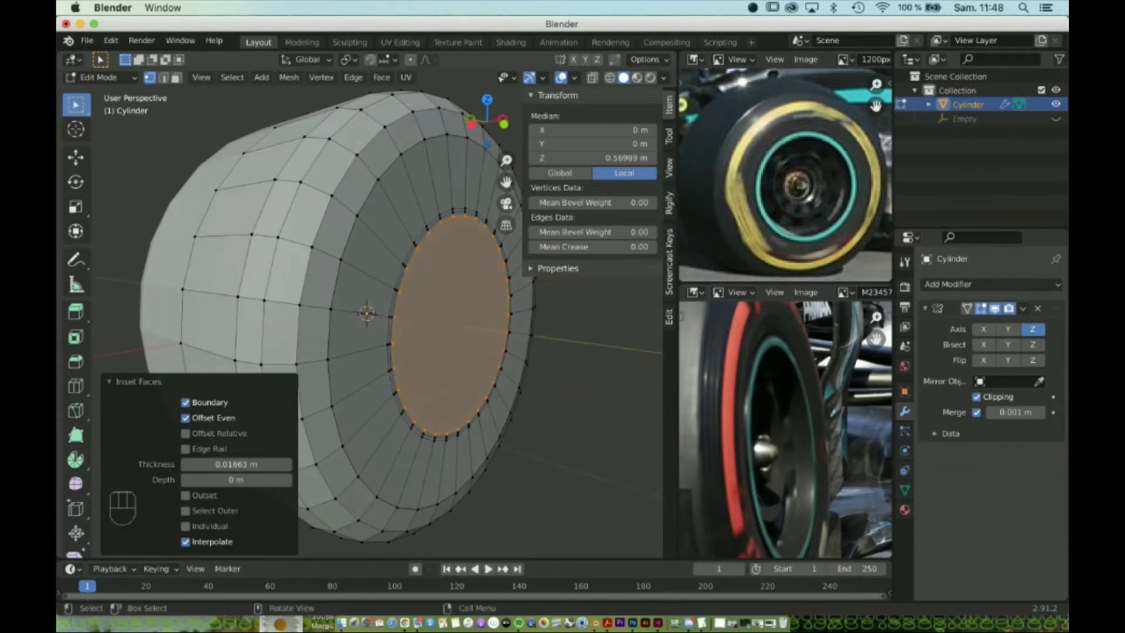
left_click(455, 212, "alt")
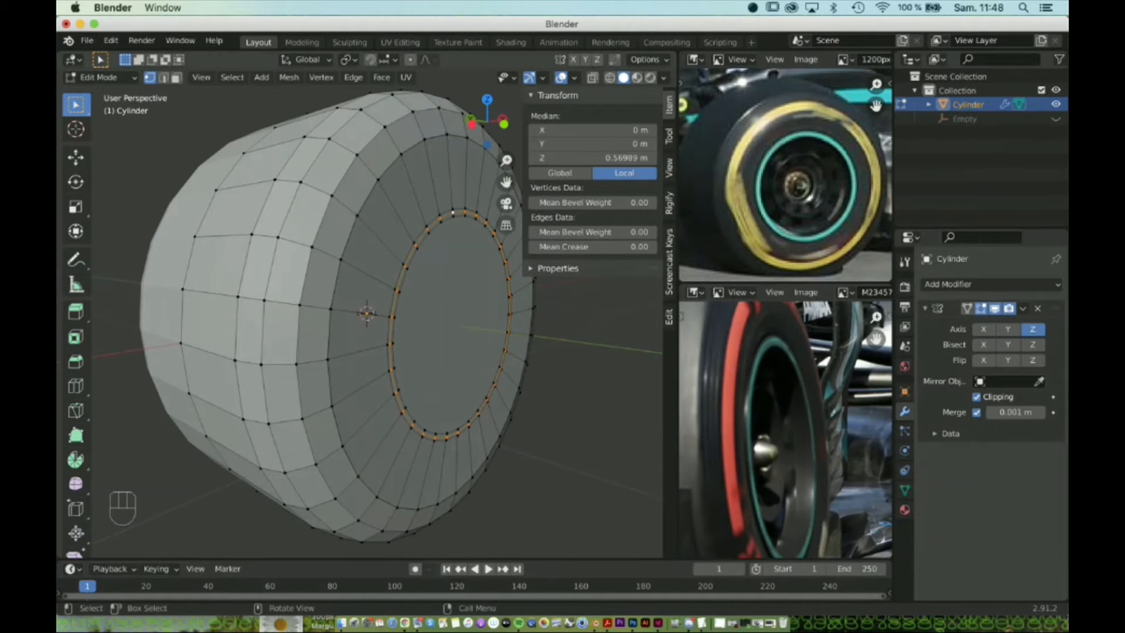
key("g")
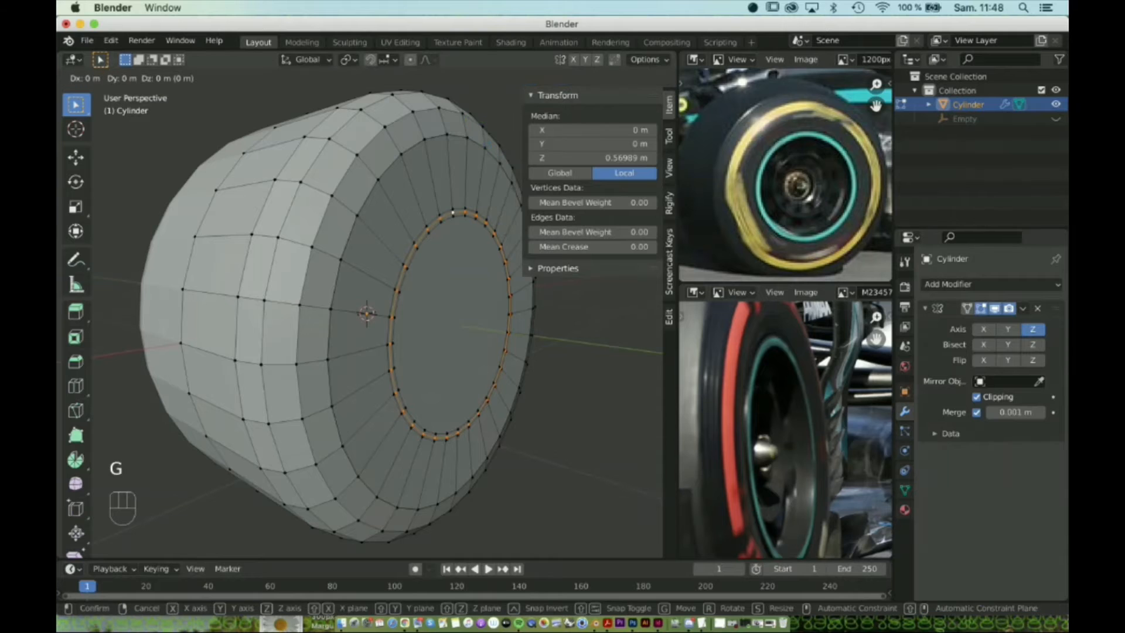
key("y")
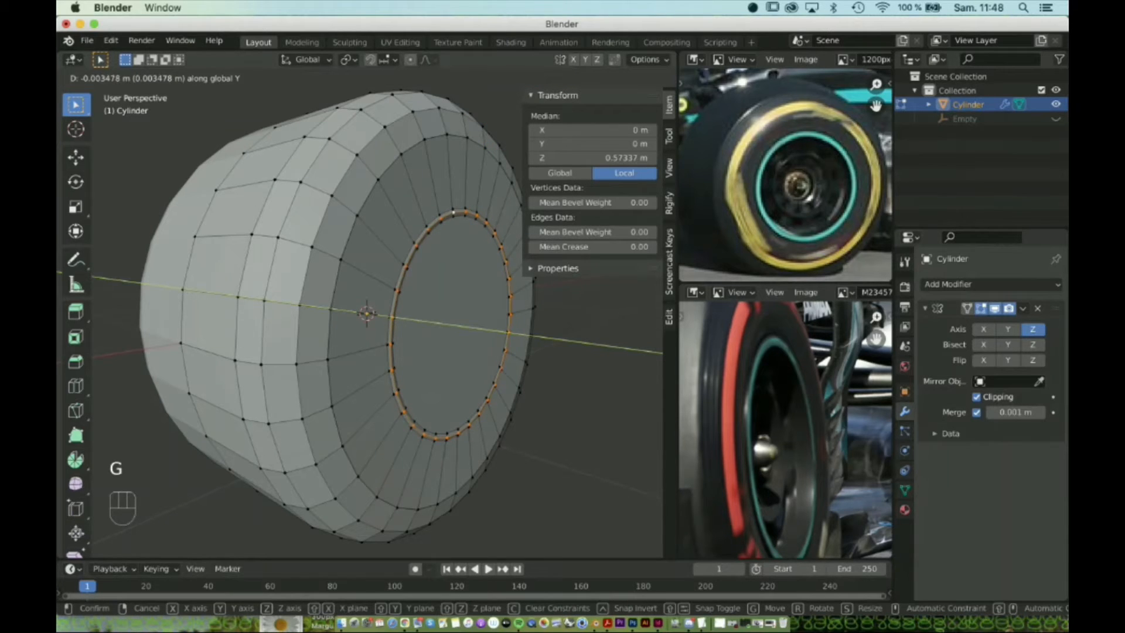
left_click(410, 328)
Examine the raised rim lip around the centre face from close up and from several angles.
middle_click_drag(410, 328, 287, 316)
left_click(215, 295)
scroll(389, 361, "down", 2)
scroll(367, 314, "up", 4)
scroll(367, 313, "up", 3)
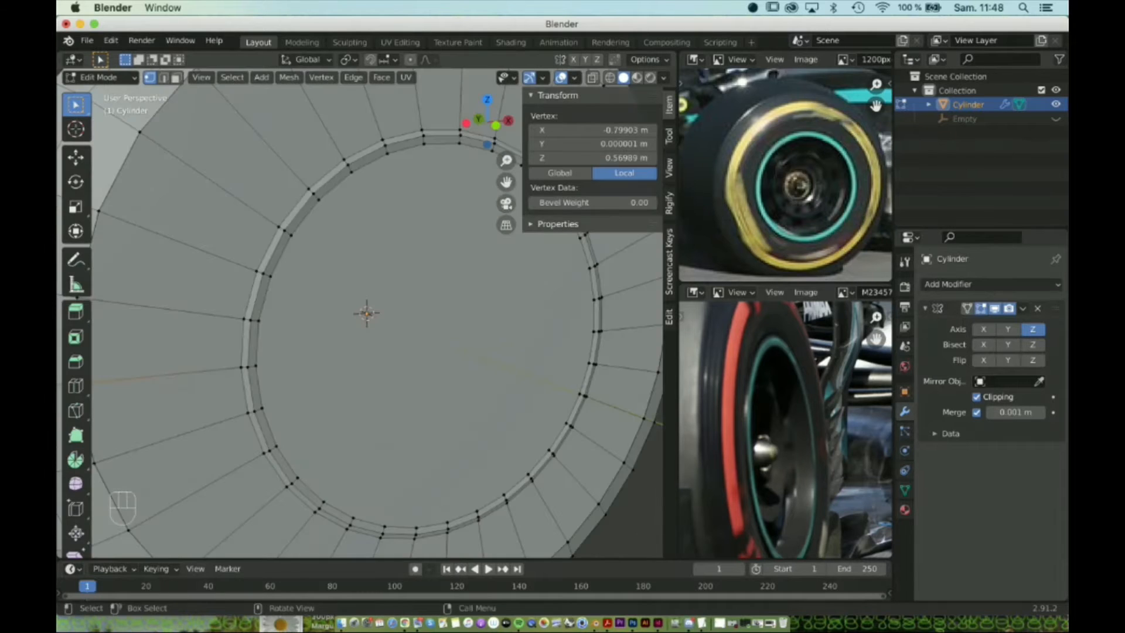
scroll(367, 313, "down", 4)
middle_click_drag(367, 314, 337, 313)
scroll(366, 313, "down", 2)
scroll(367, 314, "up", 4)
scroll(366, 314, "down", 3)
Try to bevel the outer edge loop of the rim lip, then cancel the bevel and inspect the lip.
left_click(467, 252)
left_click(367, 313, "alt")
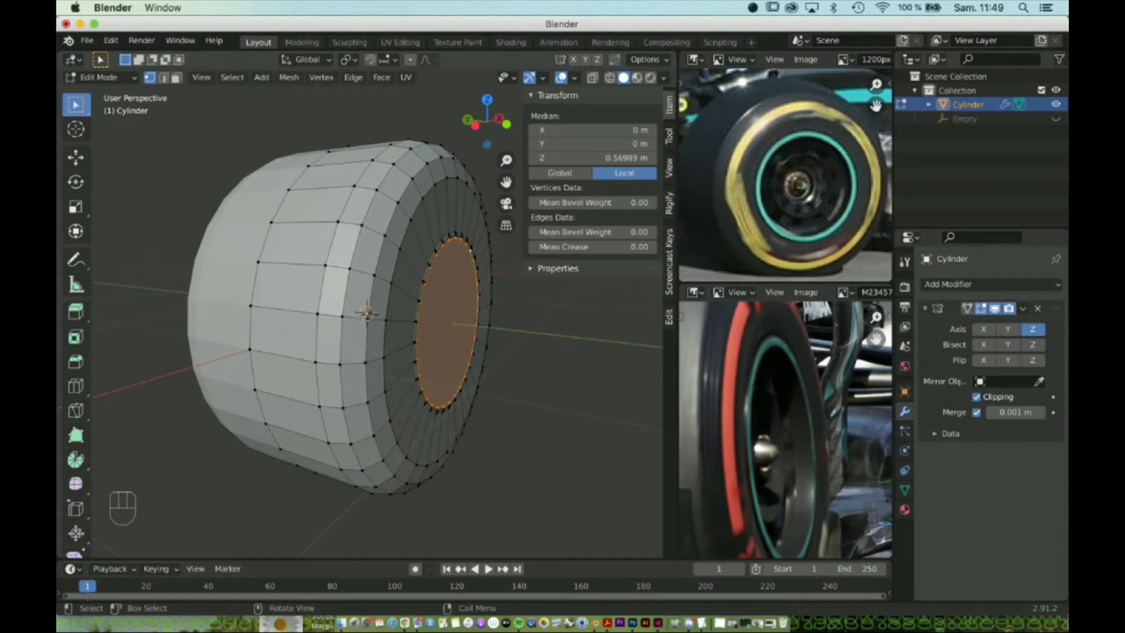
left_click(470, 251)
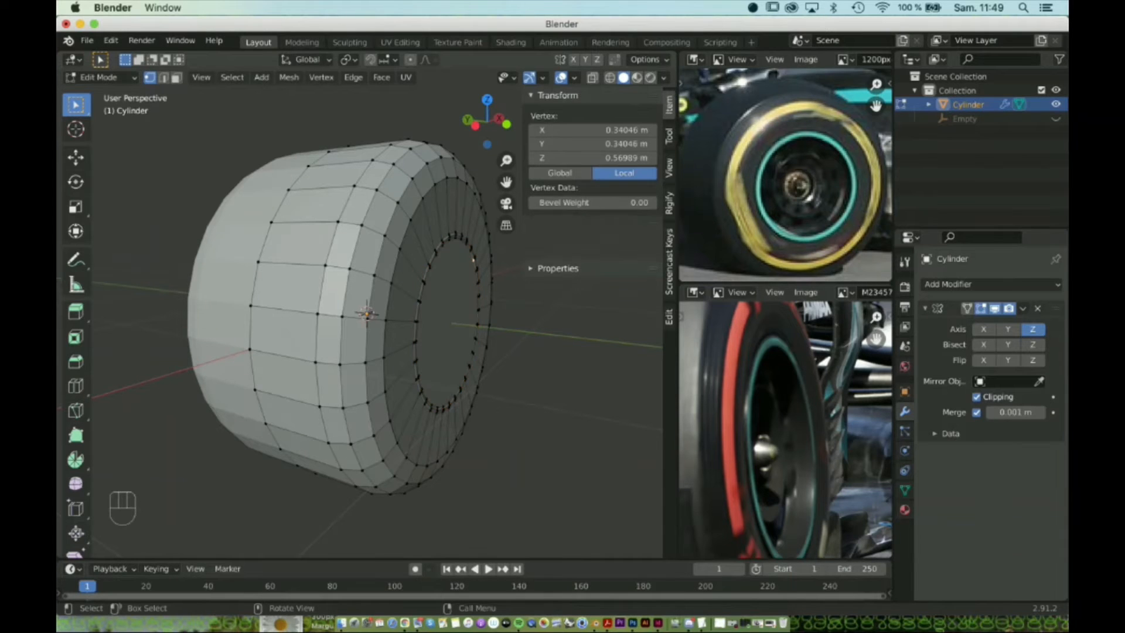
left_click(442, 239)
middle_click_drag(442, 240, 467, 228)
left_click(423, 226, "alt")
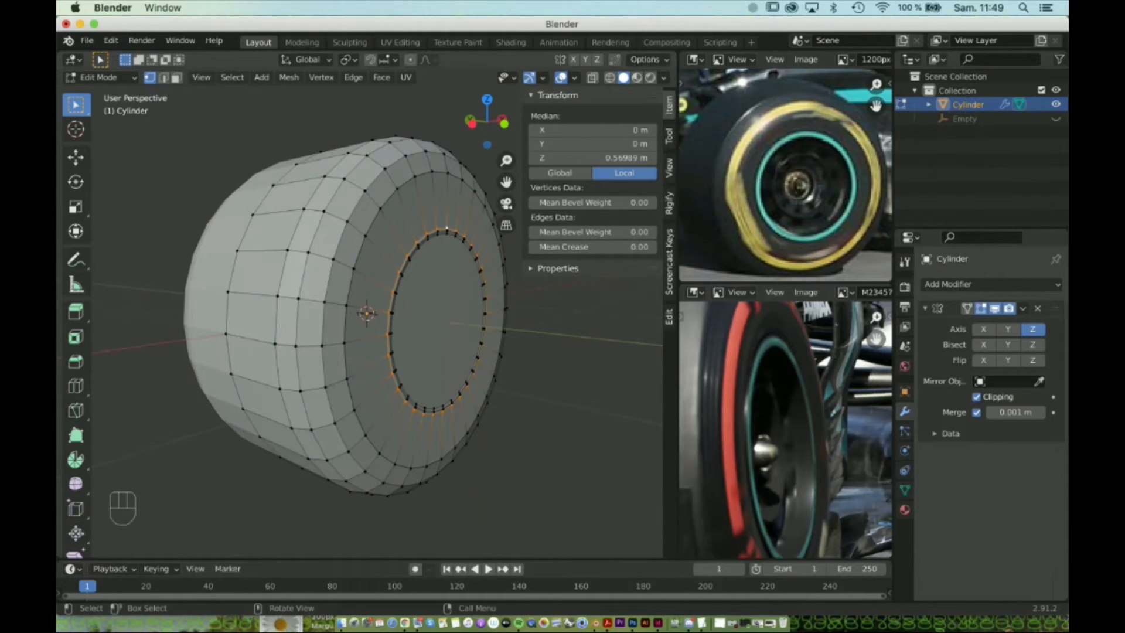
key("super+b")
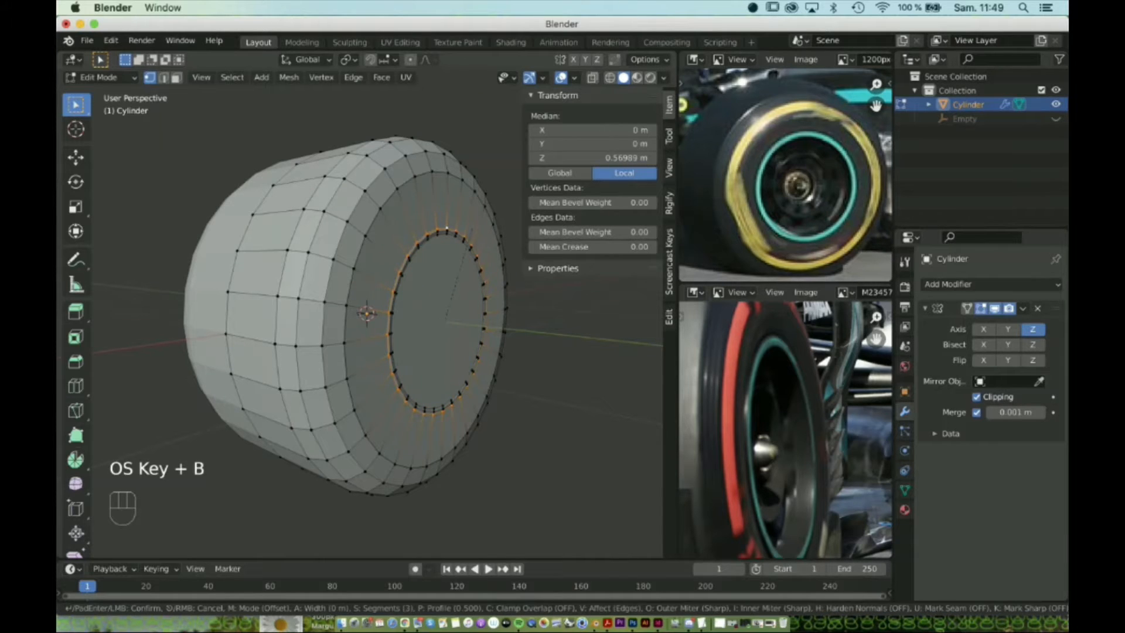
key("Escape")
scroll(367, 314, "up", 5)
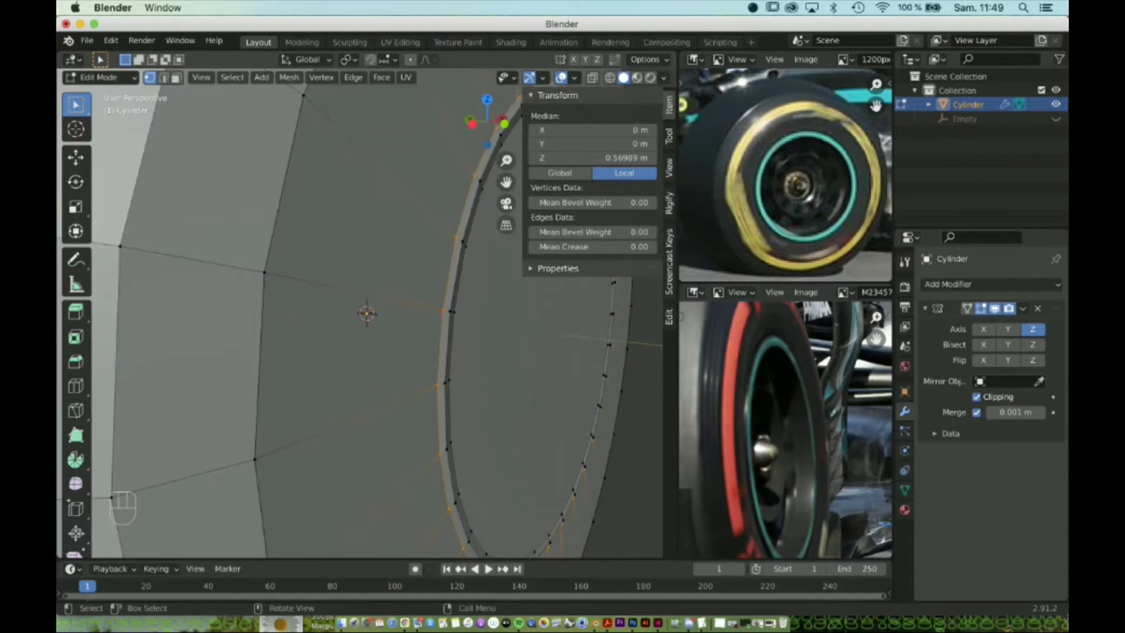
scroll(366, 313, "down", 5)
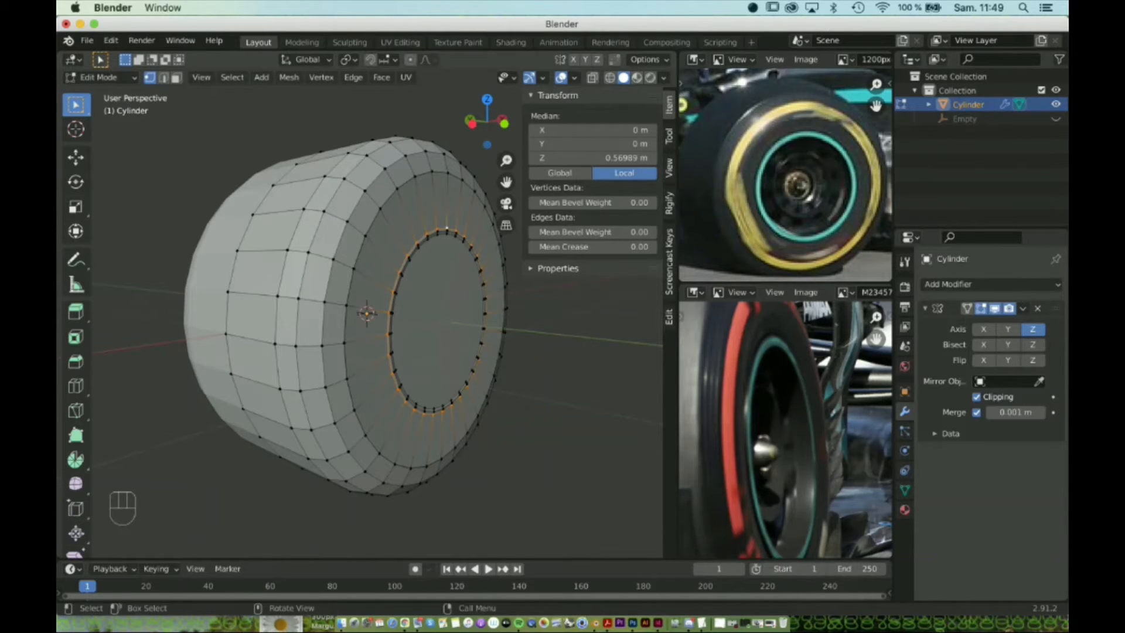
Select the circular face inside the rim lip and extrude it about 0.15 m into the wheel.
scroll(363, 316, "up", 2)
mouse_move(404, 329)
middle_mouse_down("shift")
mouse_move(349, 328)
mouse_move(397, 327)
middle_mouse_up("shift")
key("f")
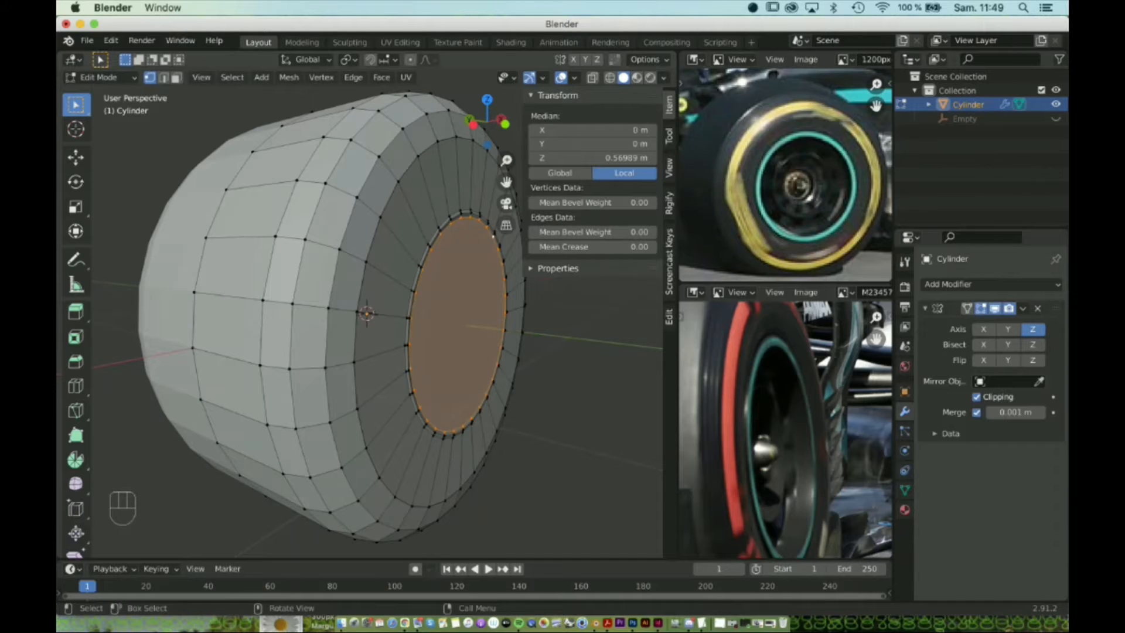
key("e")
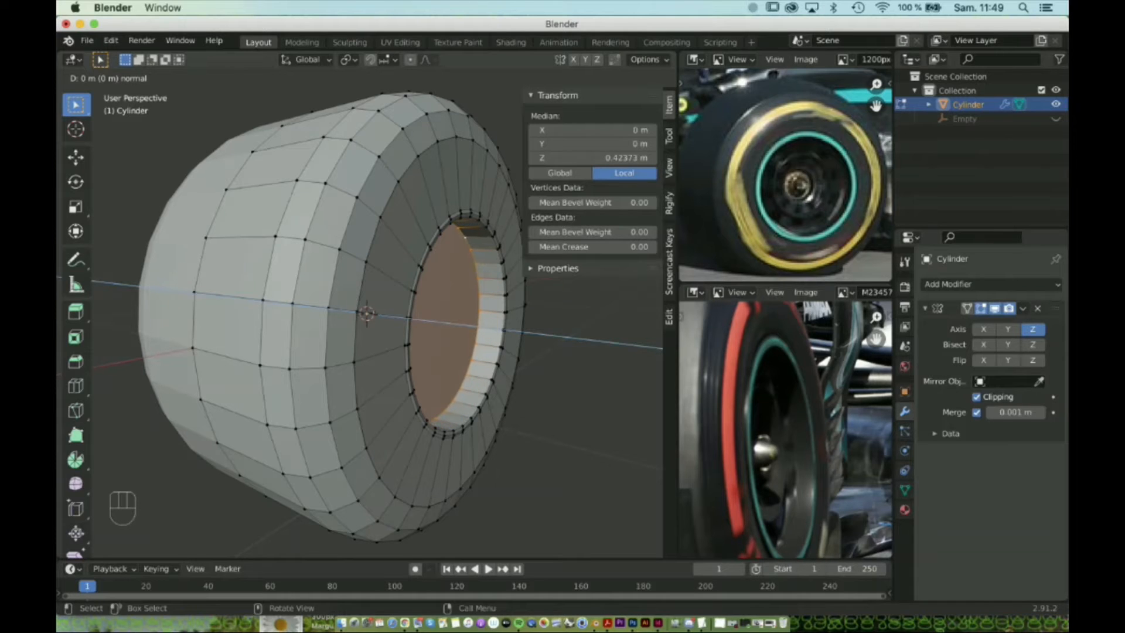
left_click(387, 319)
middle_click_drag(387, 319, 351, 317)
Inset the recessed face by about 0.185 m and extrude the resulting centre face outward about 0.02 m.
key("i")
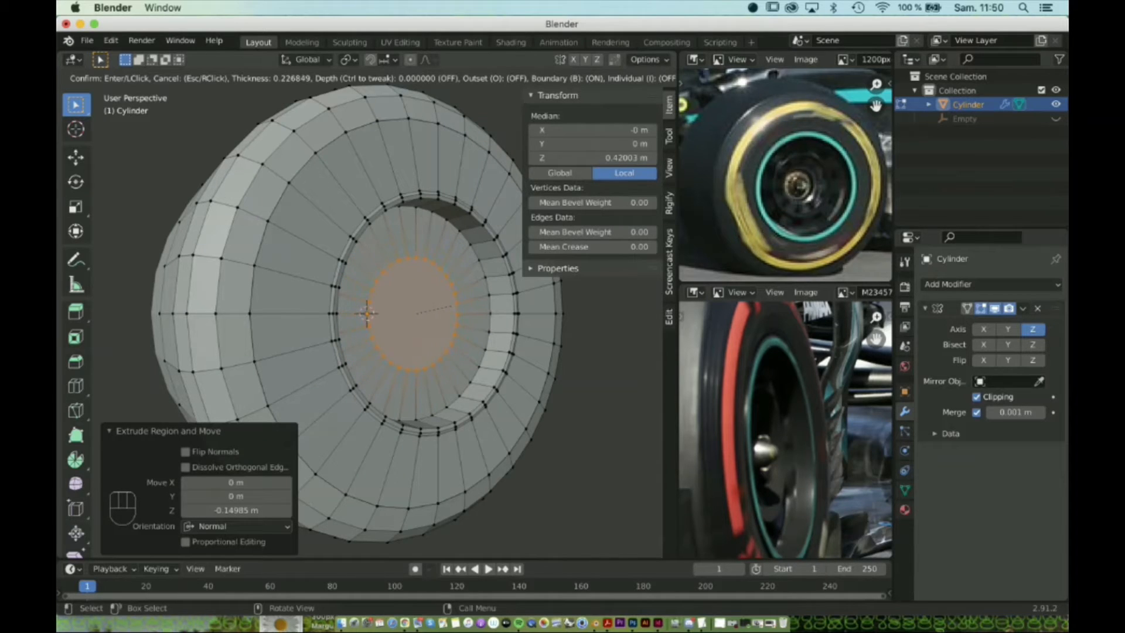
left_click(460, 304)
mouse_move(459, 305)
middle_mouse_down()
mouse_move(427, 305)
mouse_move(474, 295)
middle_mouse_up()
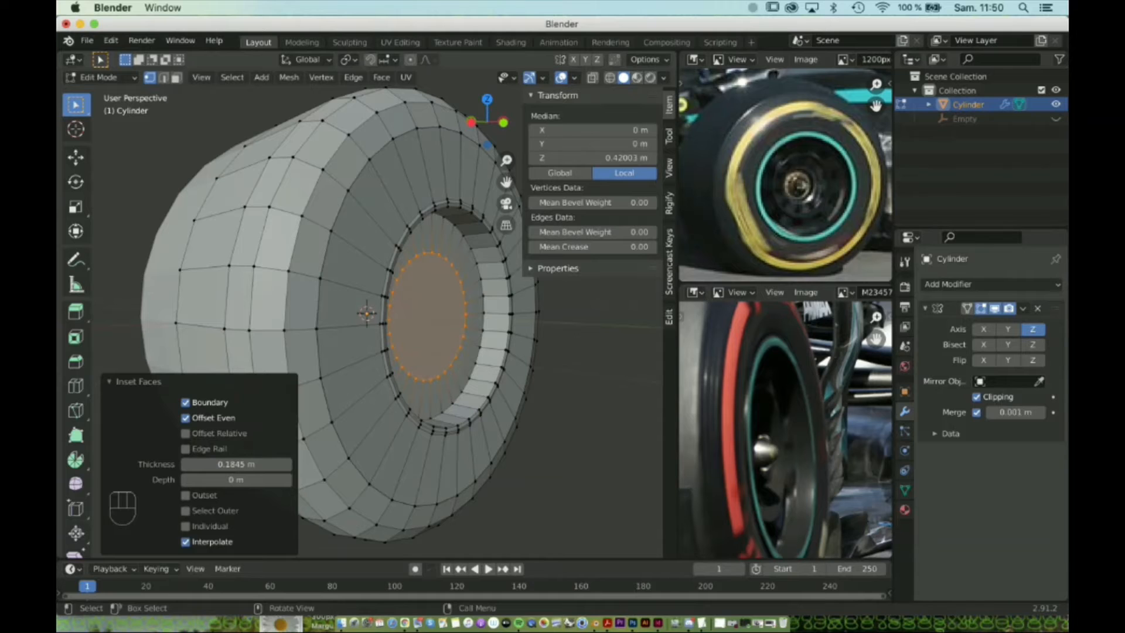
key("e")
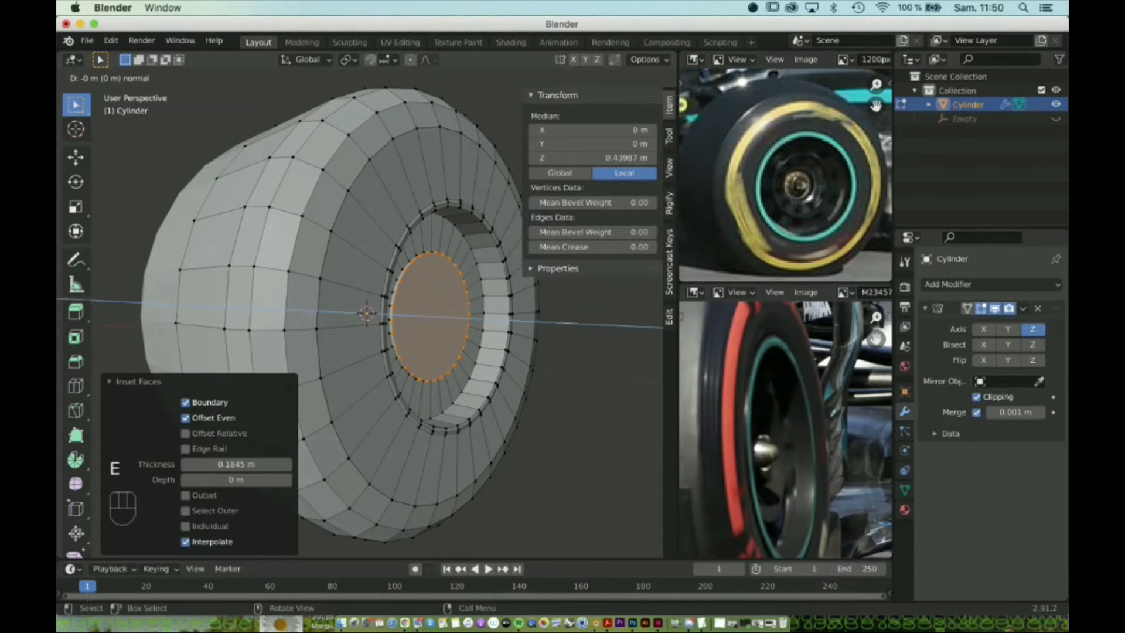
key("Return")
Inset the raised hub face by about 0.025 m and extrude its centre inward about 0.028 m.
key("i")
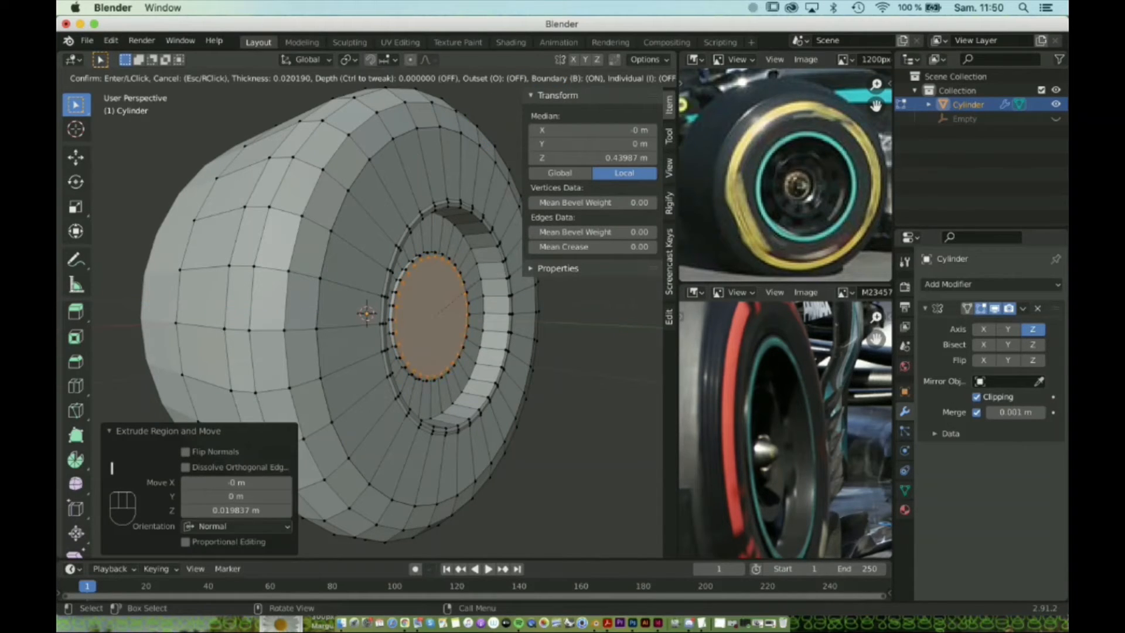
key("Return")
key("e")
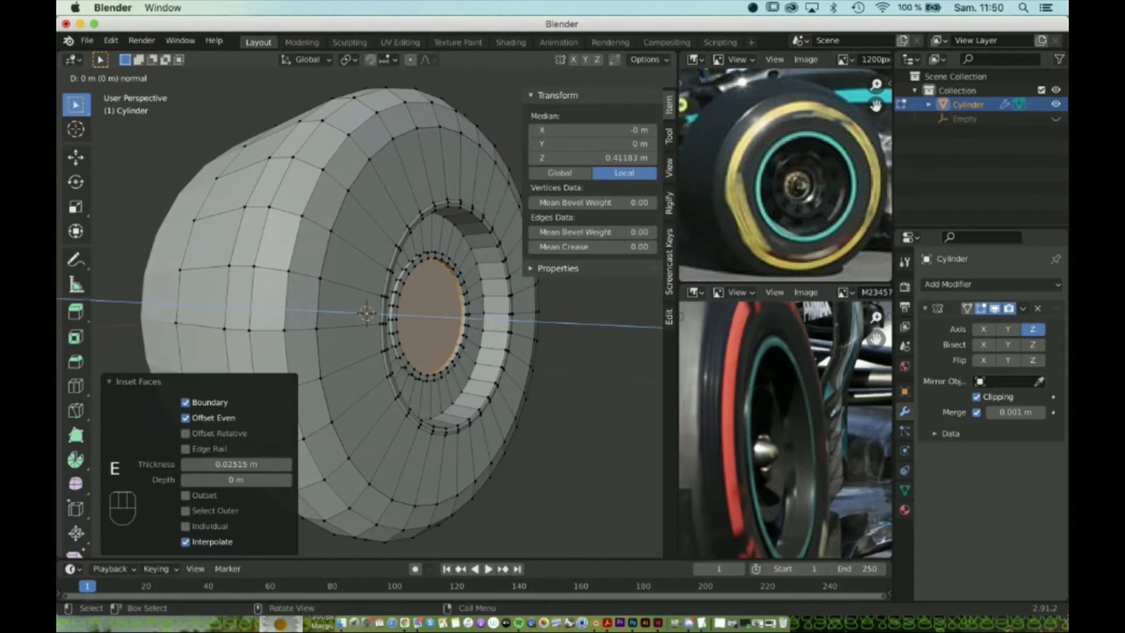
key("Return")
Inset the recessed hub face by about 0.127 m and extrude its centre outward about 0.025 m.
middle_click_drag(410, 316, 302, 325)
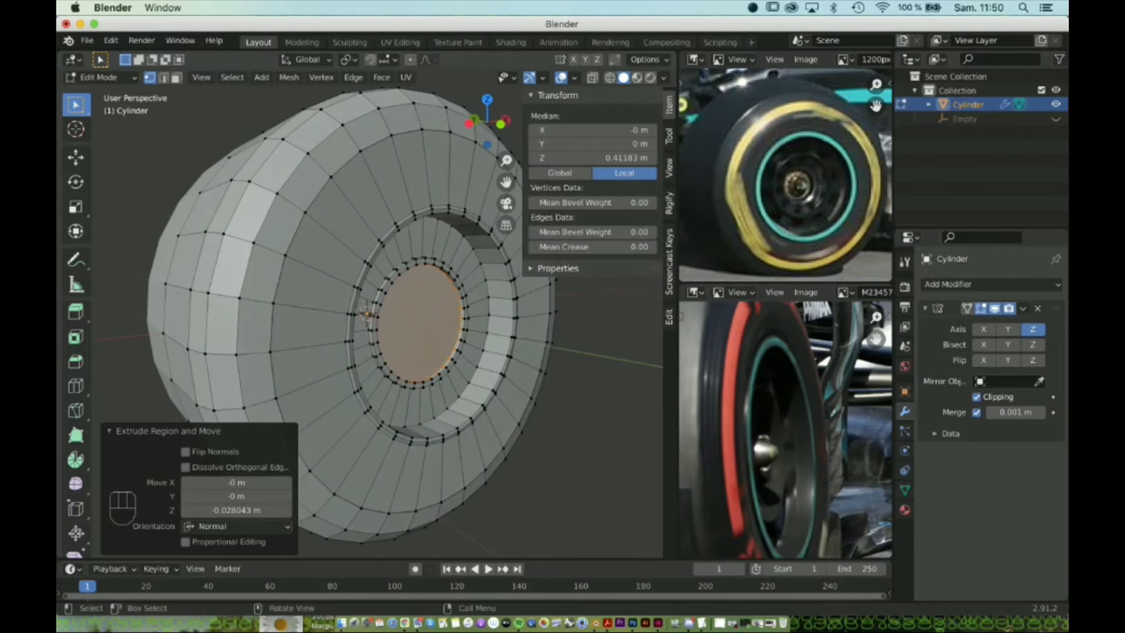
scroll(364, 316, "up", 3)
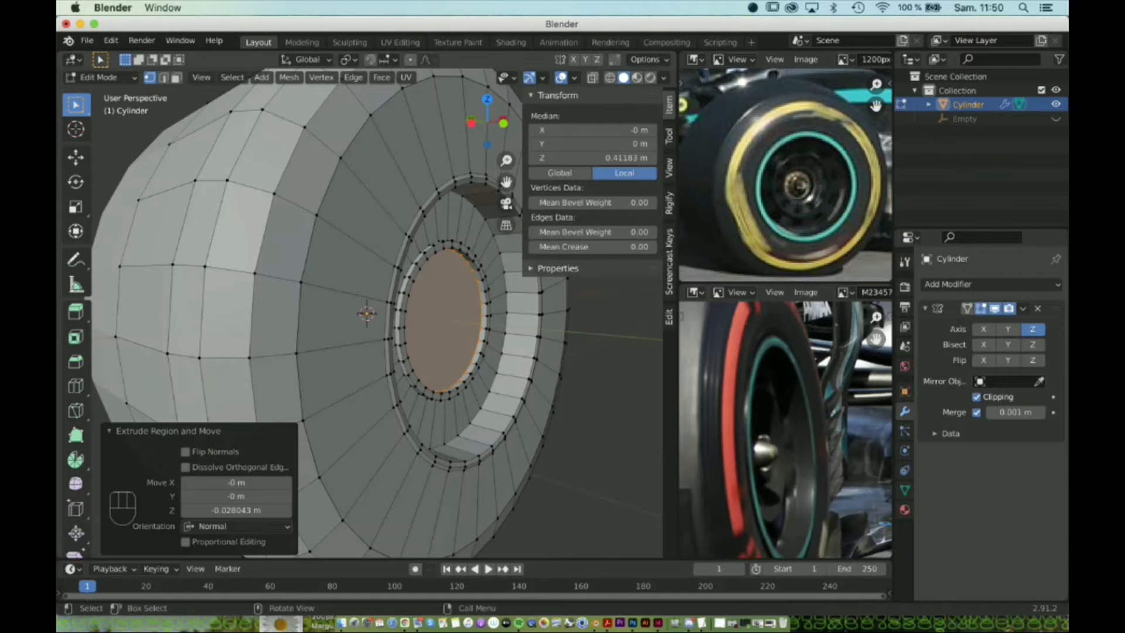
middle_click_drag(422, 317, 366, 314)
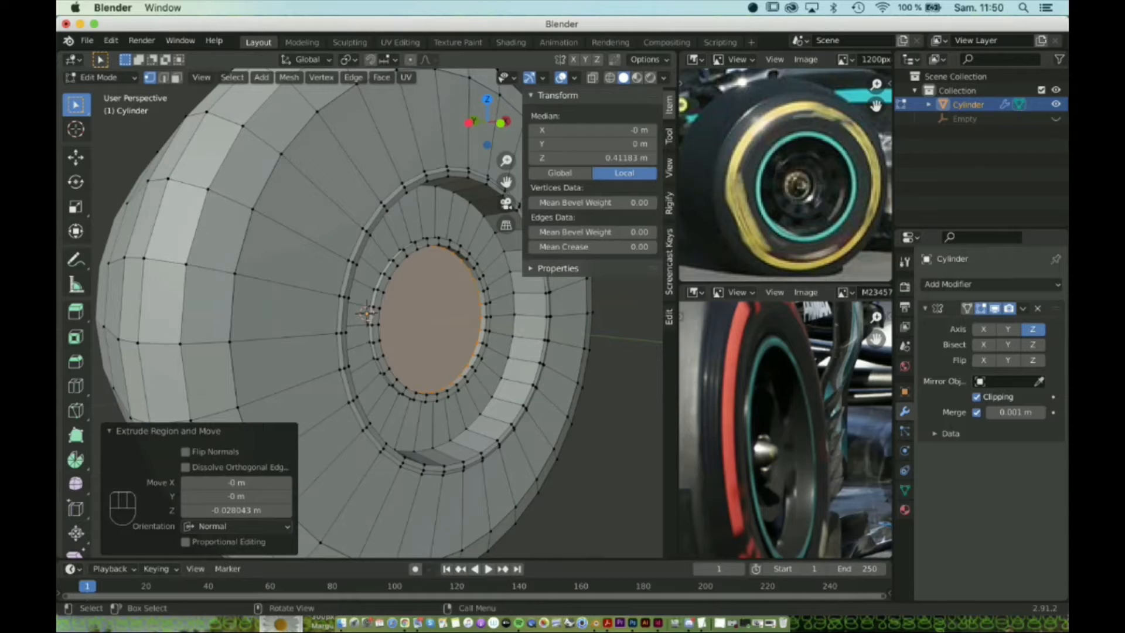
middle_click_drag(367, 313, 357, 314)
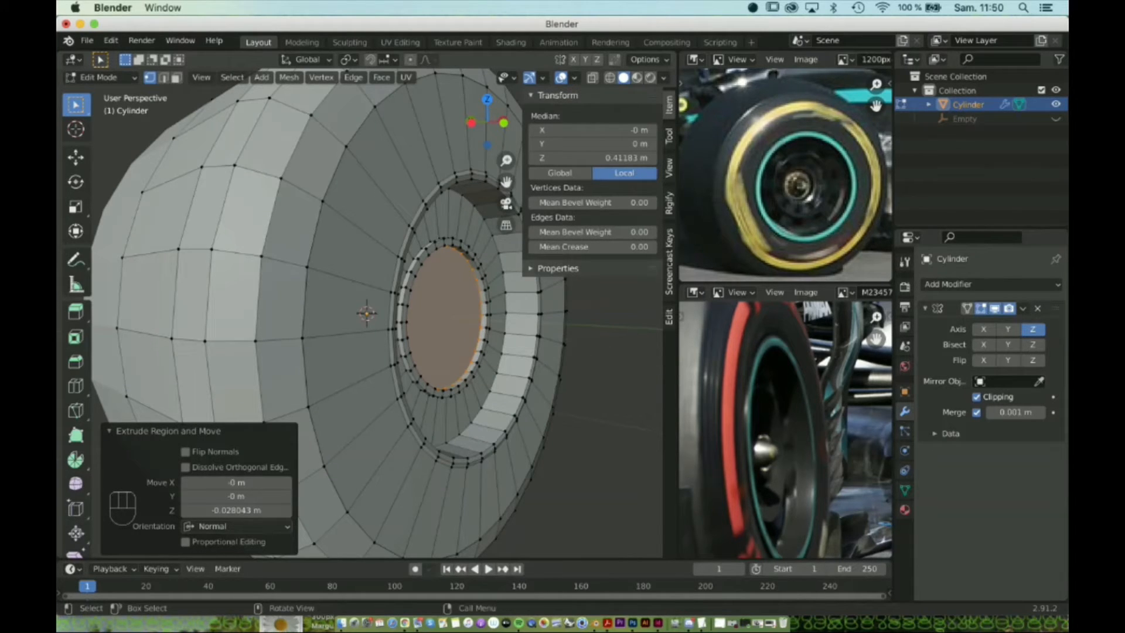
middle_click_drag(367, 314, 367, 314)
key("i")
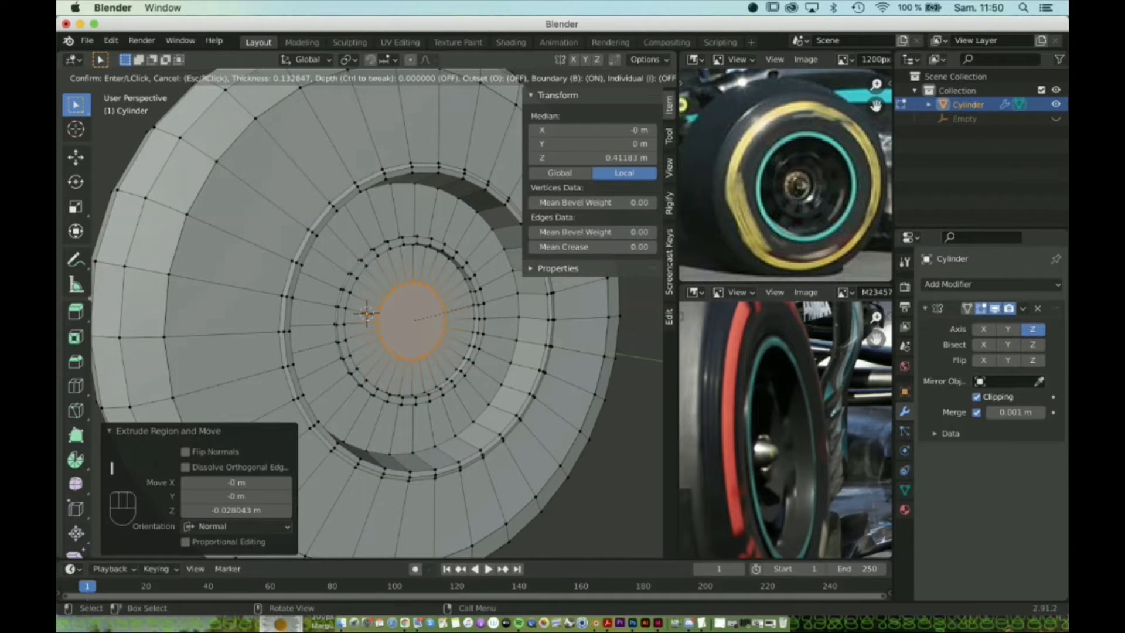
left_click(367, 313)
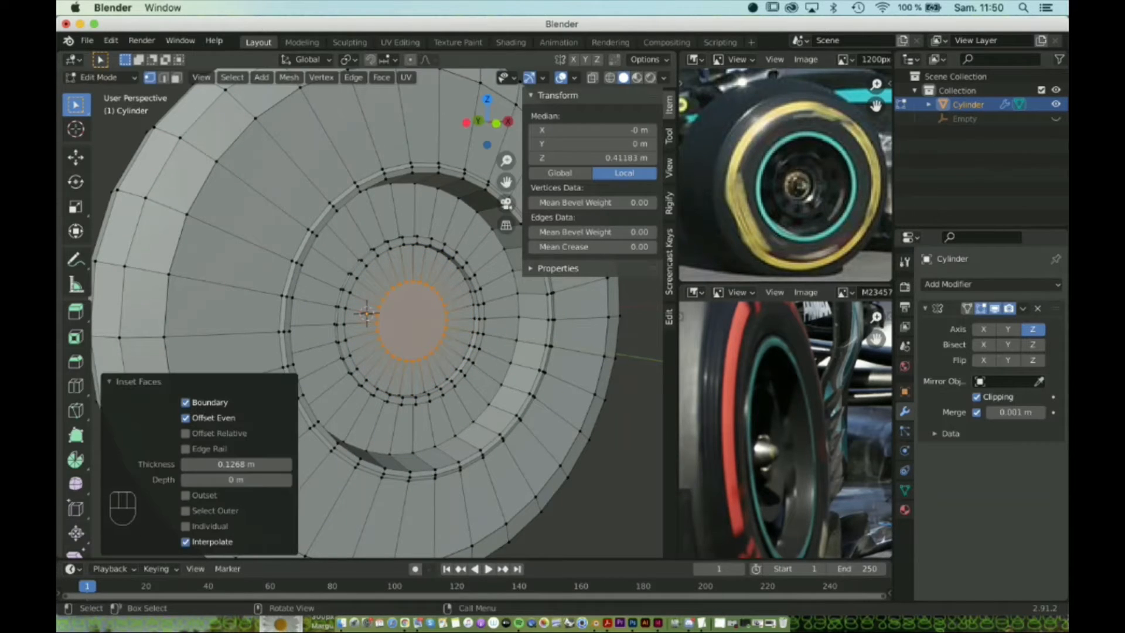
middle_click_drag(366, 313, 367, 314)
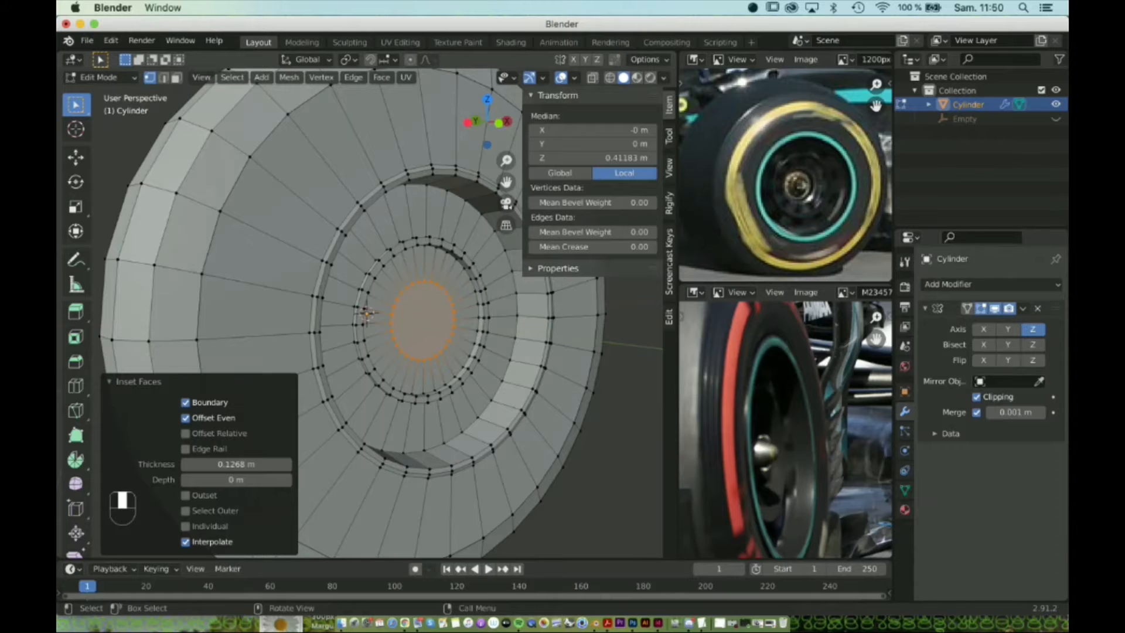
key("e")
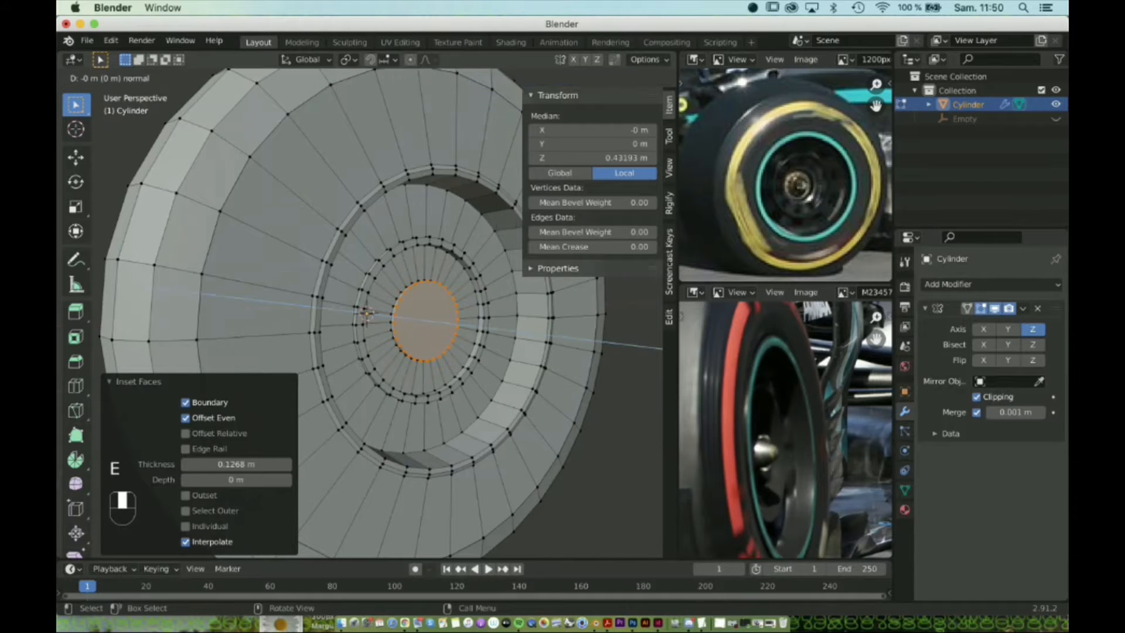
left_click(433, 316)
Inset the raised centre face by about 0.027 m and extrude the resulting face inward about 0.024 m.
key("i")
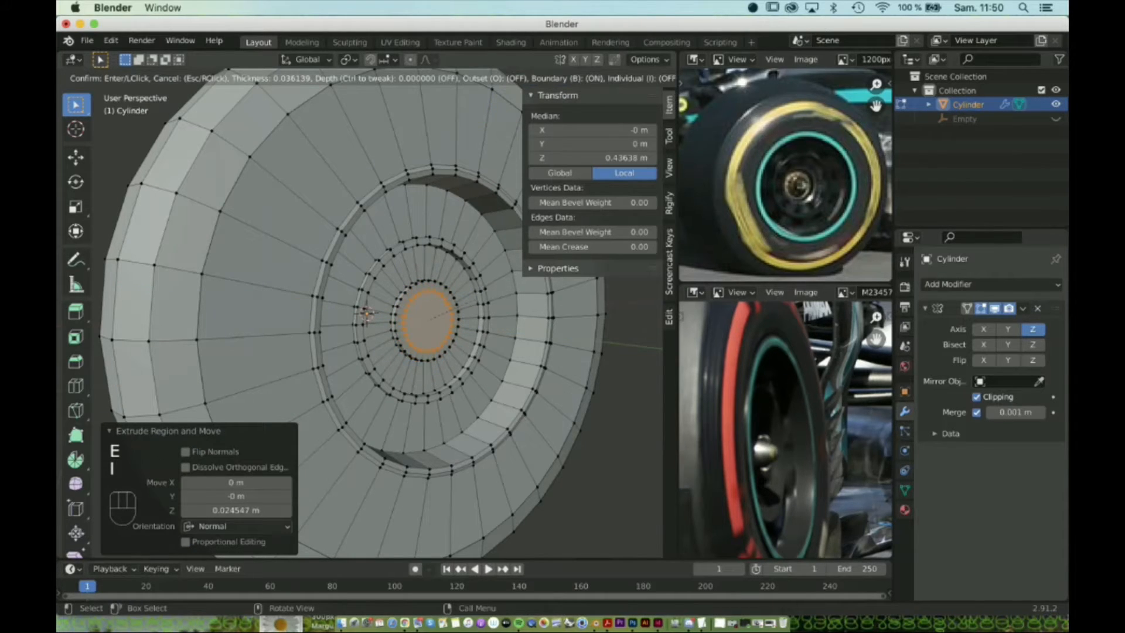
left_click(366, 315)
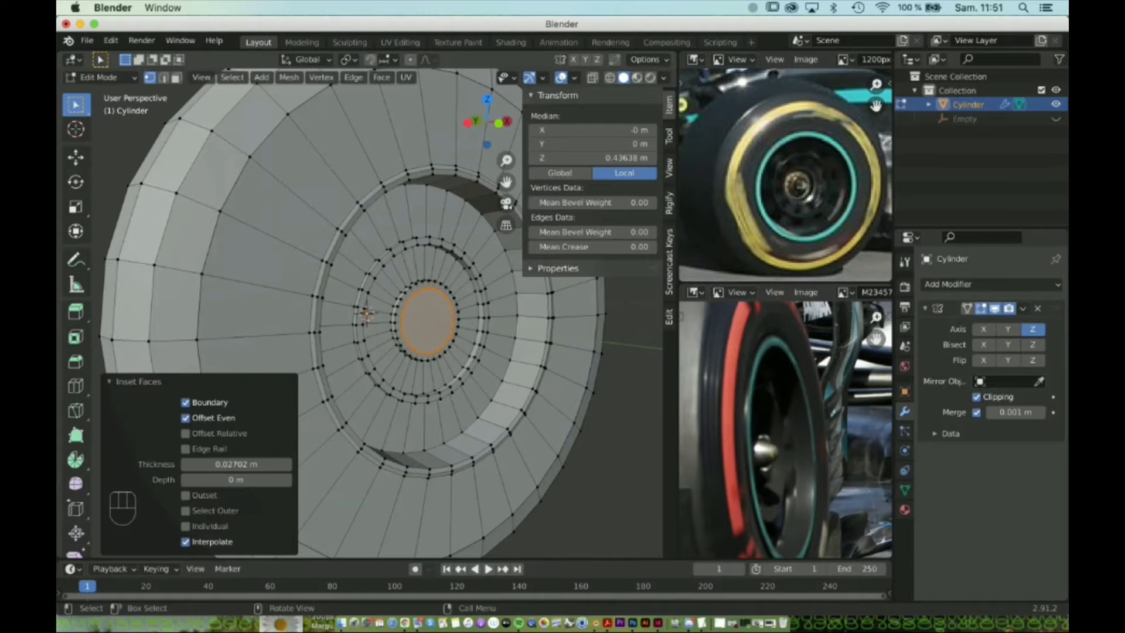
key("e")
left_click(366, 315)
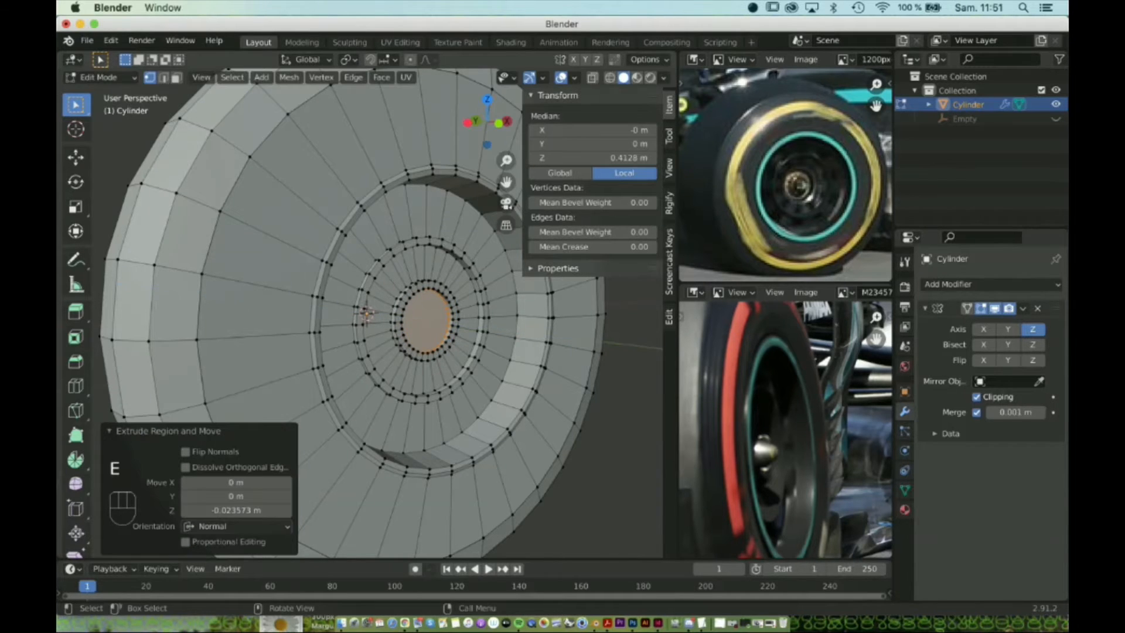
Inset the innermost hub face by about 0.035 m and extrude it outward about 0.076 m as the axle stub.
mouse_move(366, 315)
middle_mouse_down()
mouse_move(375, 305)
mouse_move(331, 315)
mouse_move(359, 313)
middle_mouse_up()
scroll(365, 314, "up", 5)
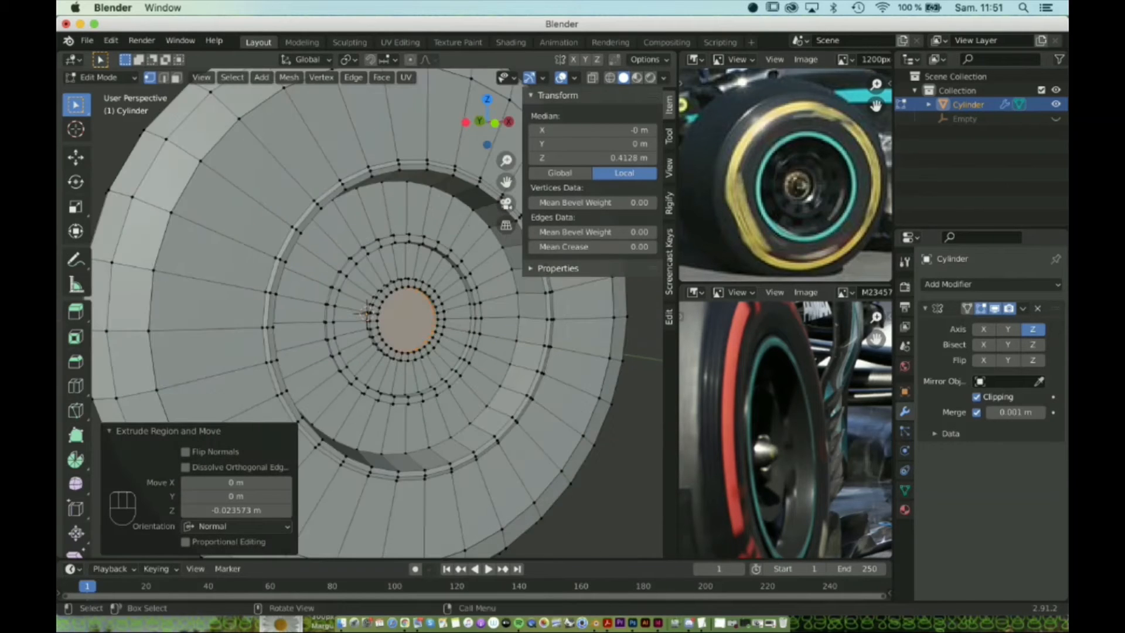
key("i")
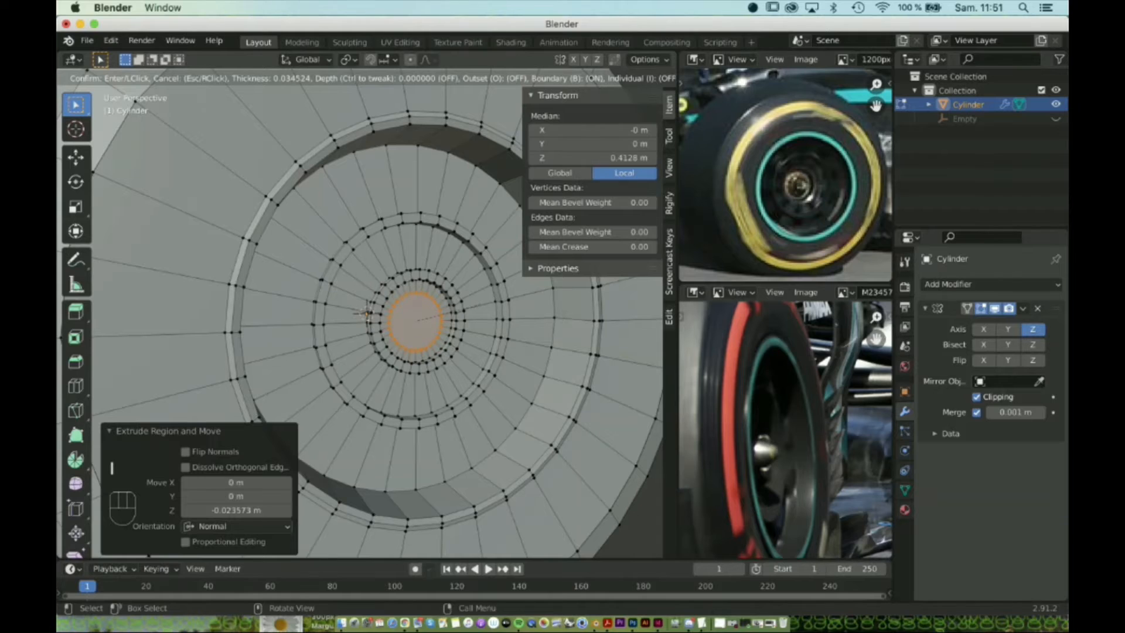
left_click(367, 314)
key("e")
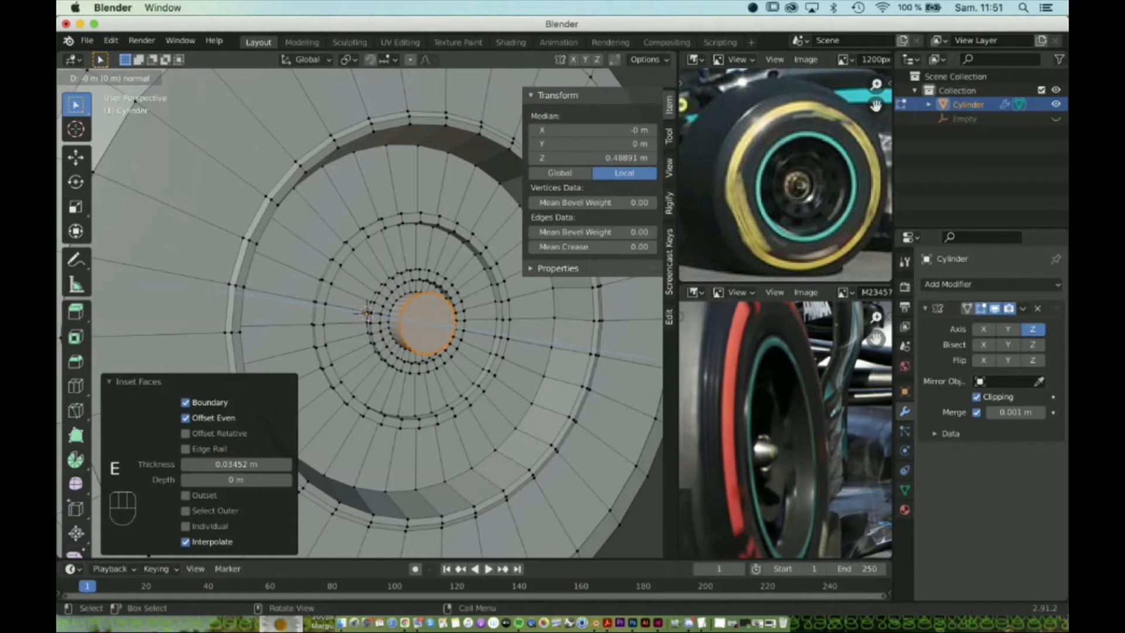
left_click(367, 313)
Examine the wheel and its protruding axle stub from the side and the front against the reference images.
middle_click_drag(366, 313, 367, 314)
scroll(366, 314, "down", 5)
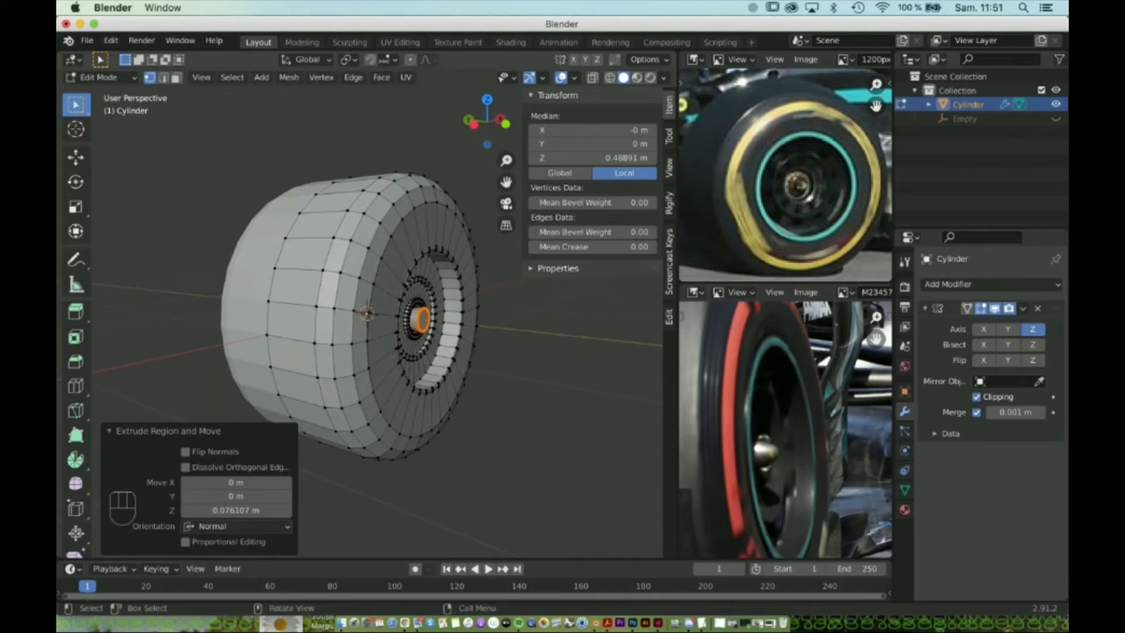
scroll(363, 317, "up", 3)
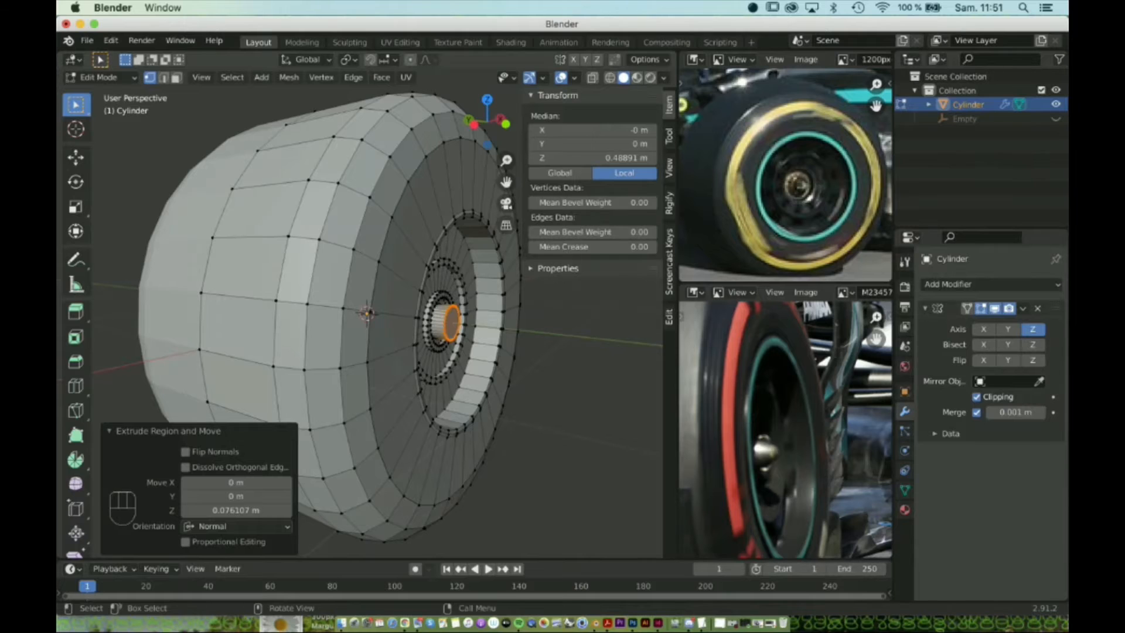
middle_click_drag(404, 316, 322, 318)
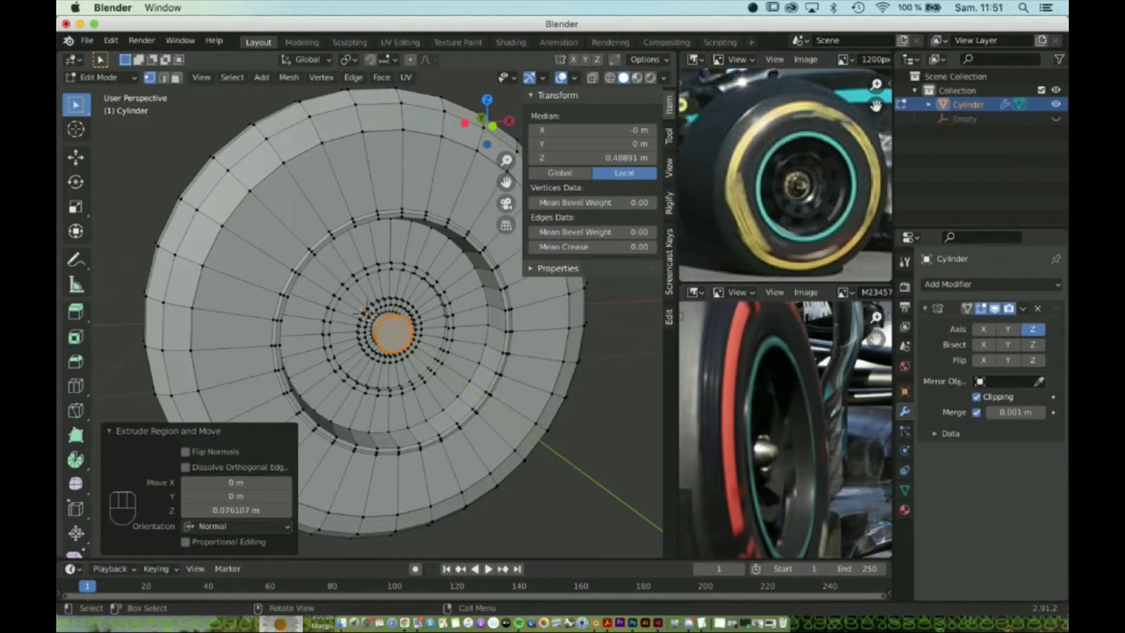
scroll(363, 316, "down", 5)
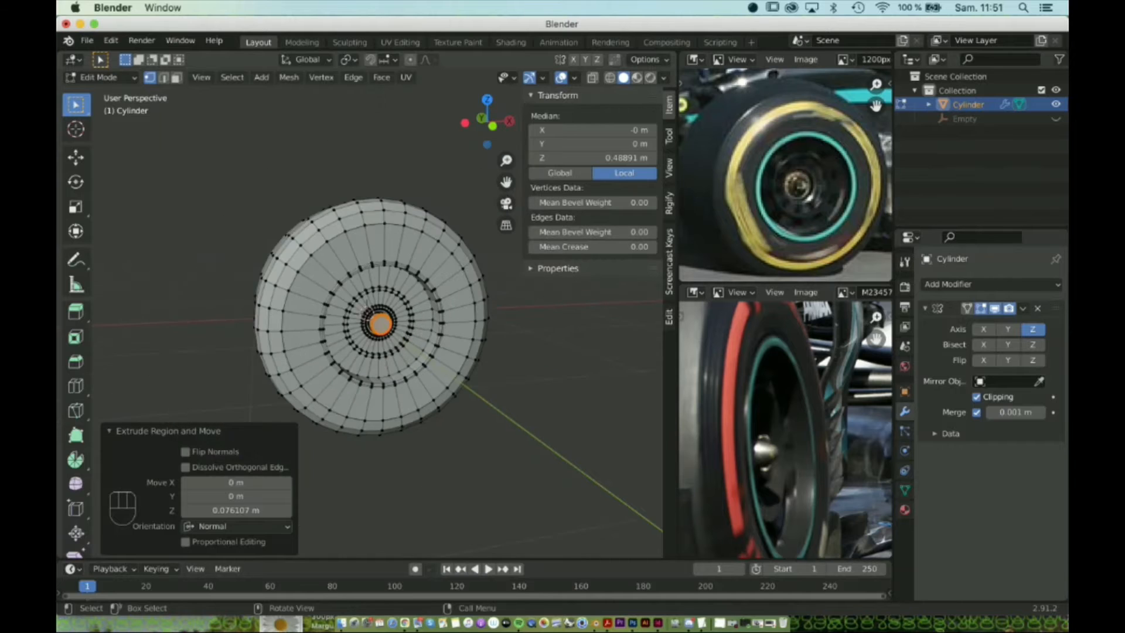
middle_click_drag(328, 316, 393, 317)
left_click(466, 308)
scroll(410, 323, "up", 5)
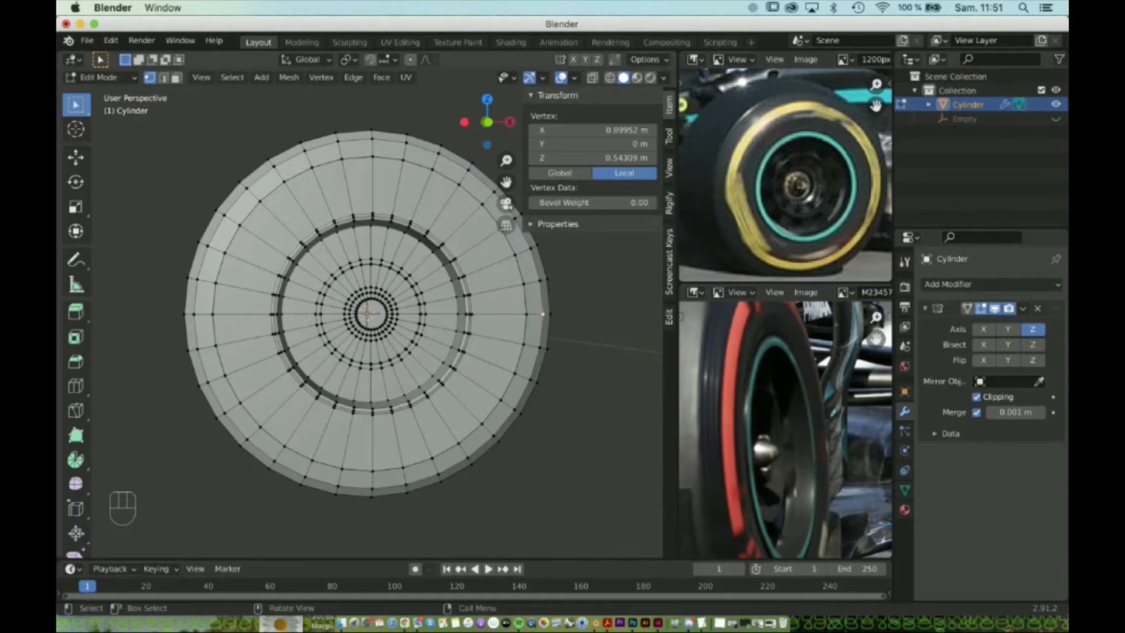
Select adjacent face pairs on the recessed rim disc at five evenly spaced positions, running counter-clockwise from the bottom to the top.
middle_click_drag(369, 316, 410, 311)
key("3")
left_click(379, 390)
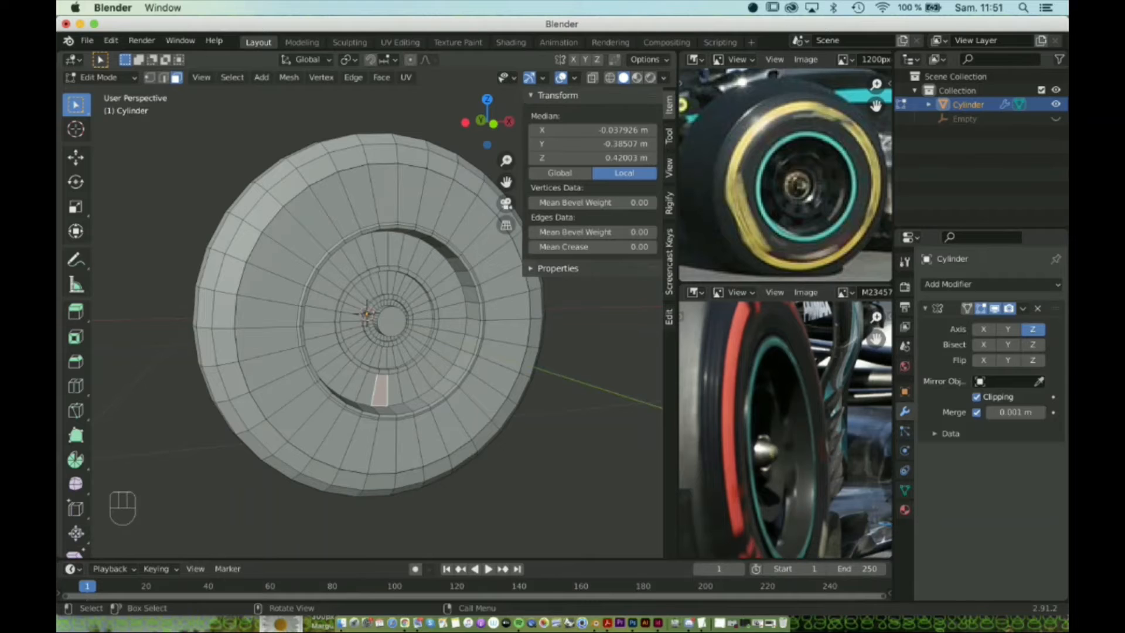
middle_click_drag(399, 389, 375, 391)
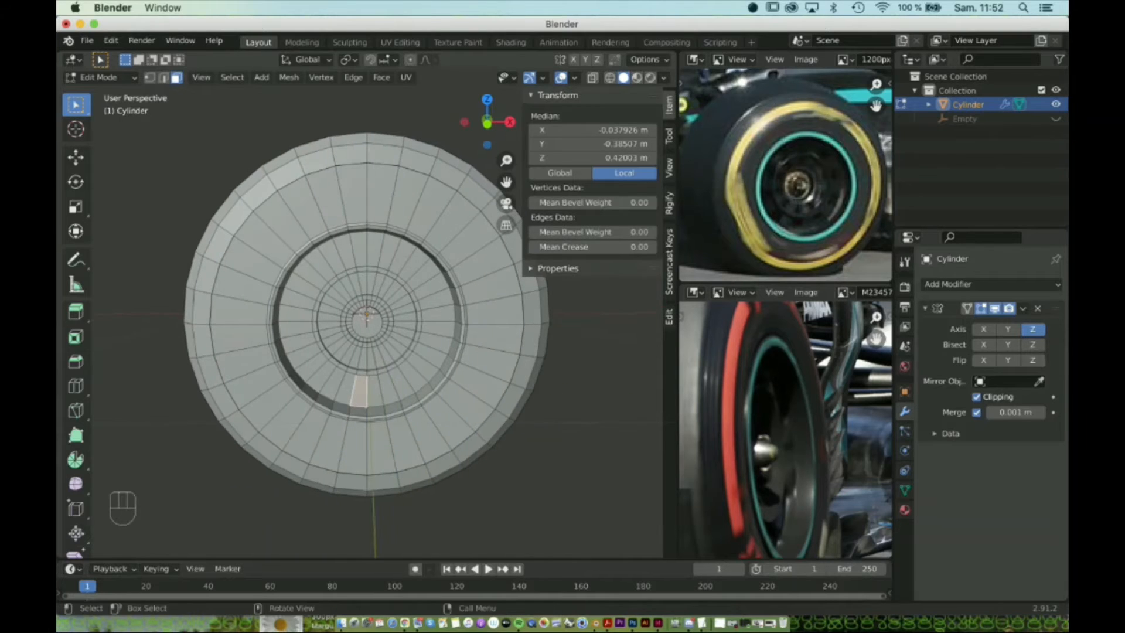
left_click(375, 391, "shift")
left_click(417, 372, "shift")
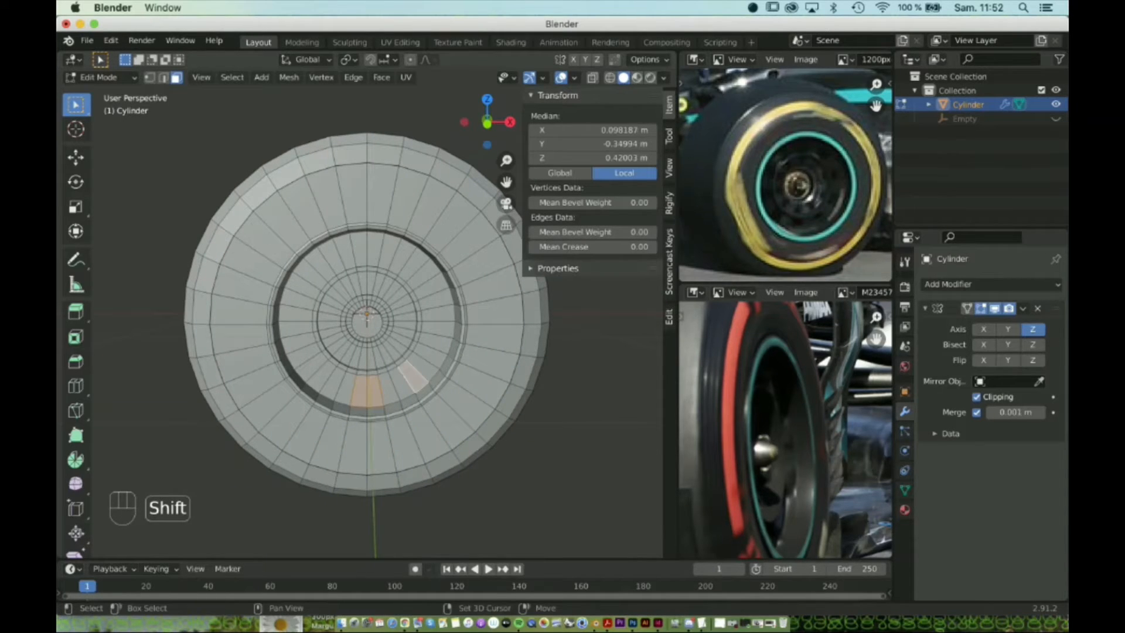
left_click(438, 326, "shift")
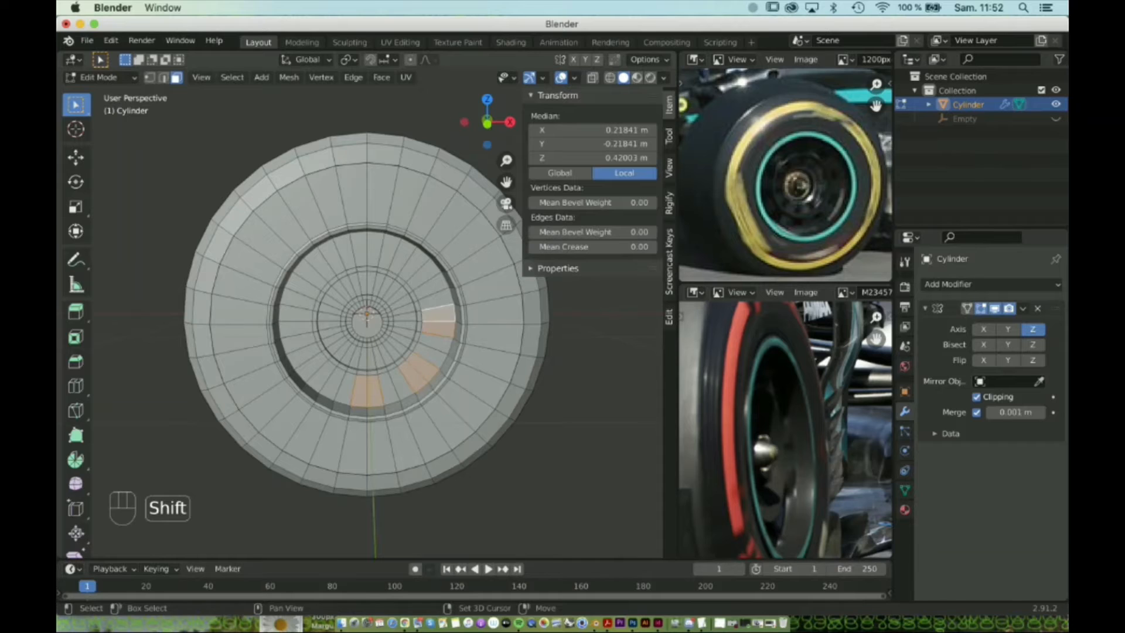
left_click(419, 268, "shift")
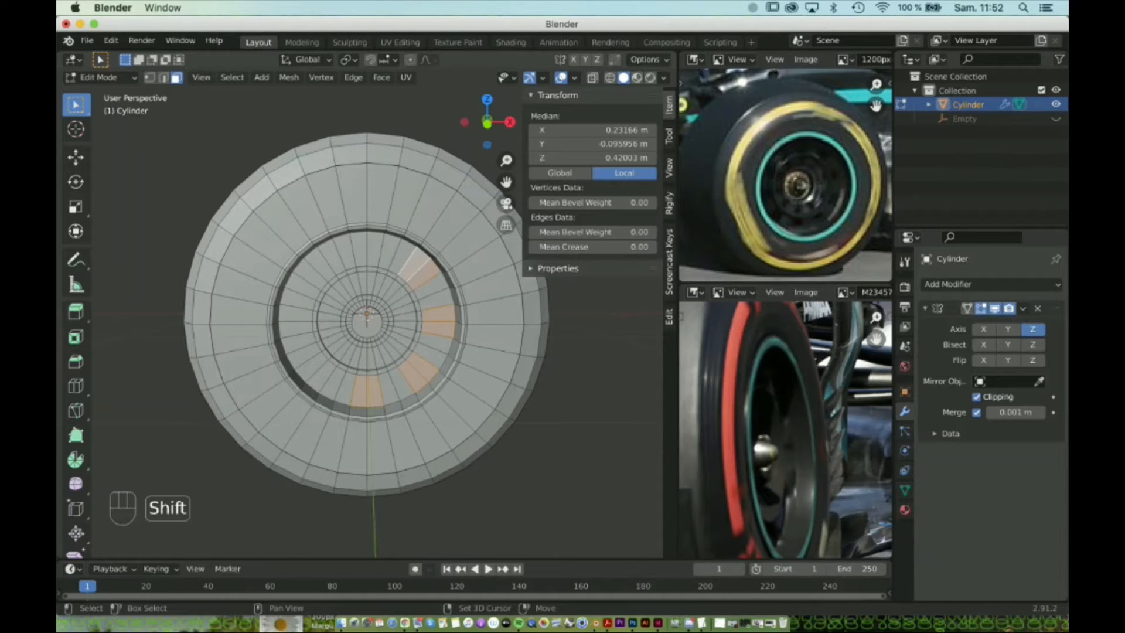
left_click(375, 250, "shift")
left_click(359, 250, "shift")
left_click(331, 257, "shift")
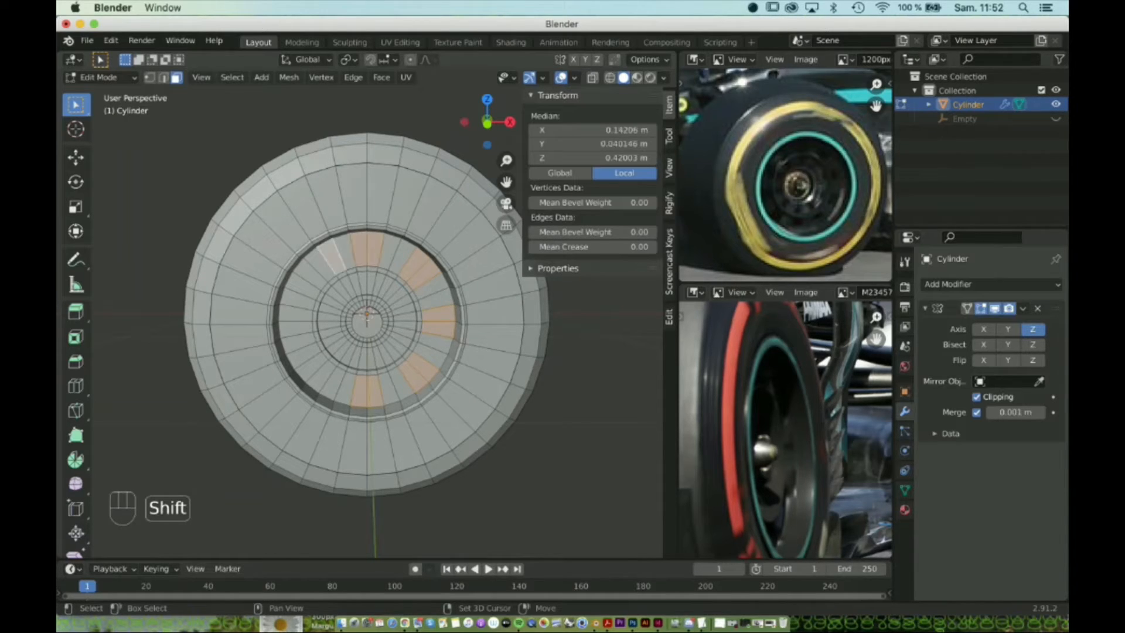
left_click(318, 264, "shift")
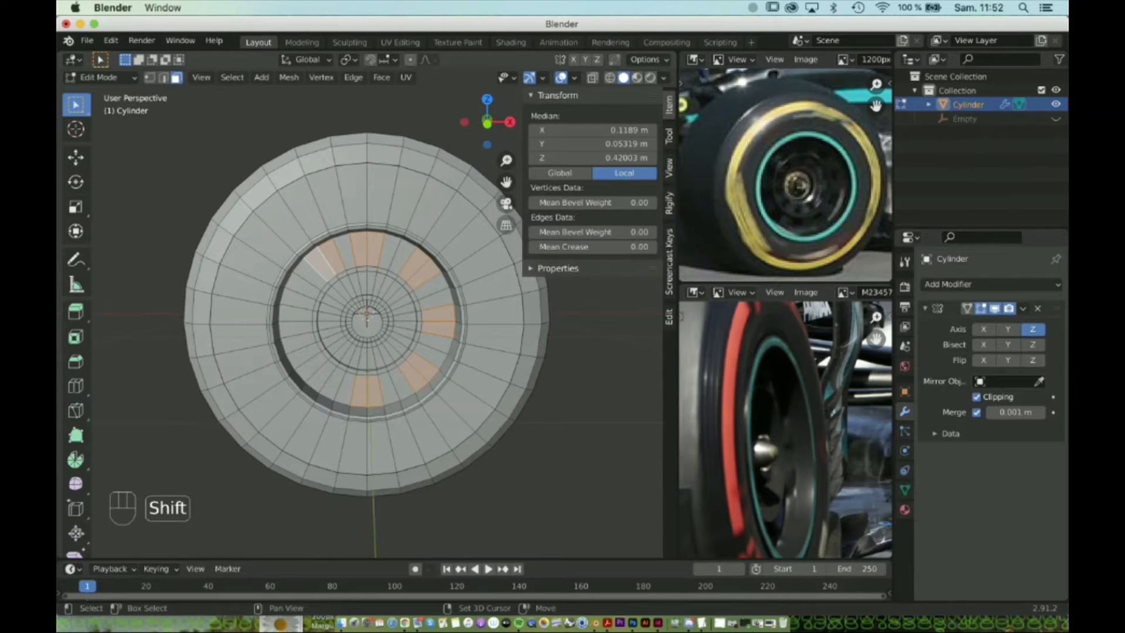
left_click(296, 306, "shift")
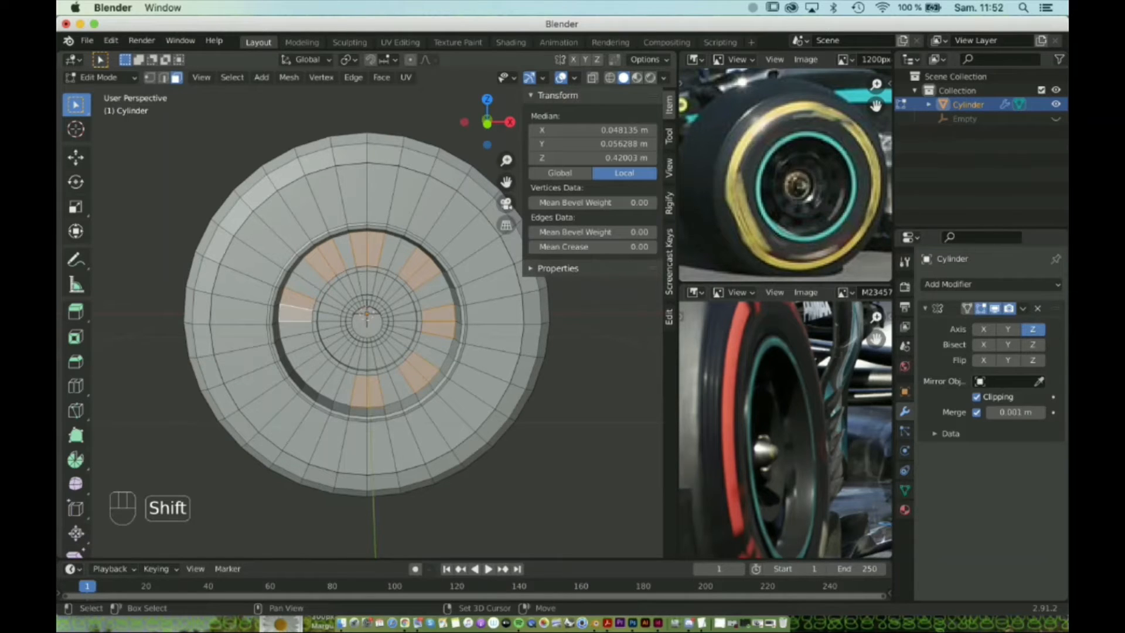
left_click(310, 362, "shift")
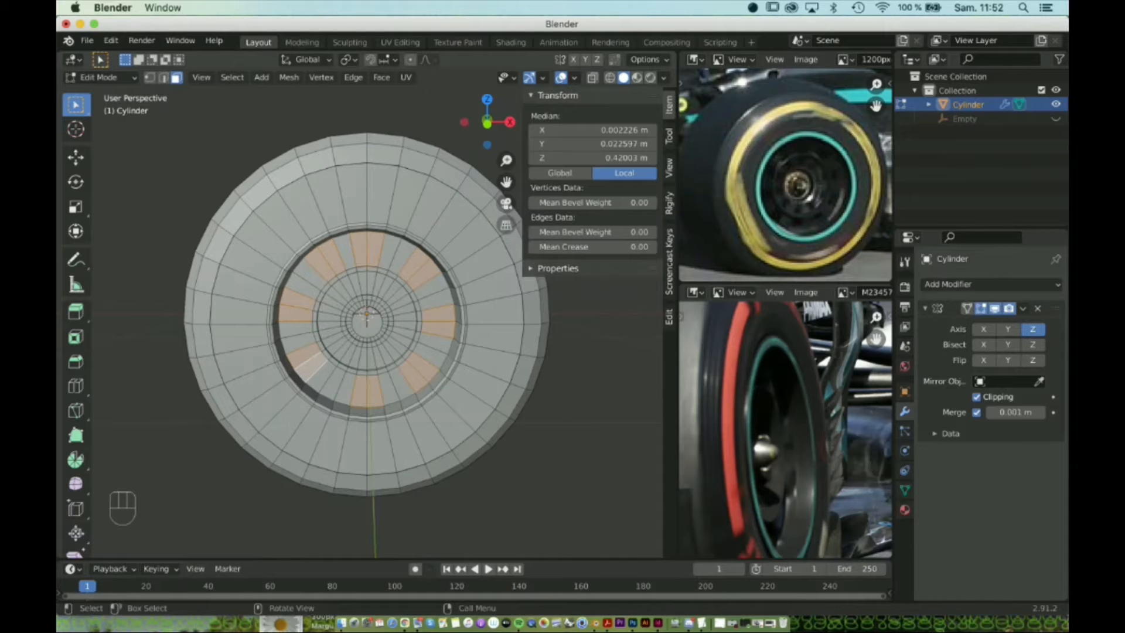
key("super+z")
key("super+z")
key("super+z")
key("super+z")
key("super+z")
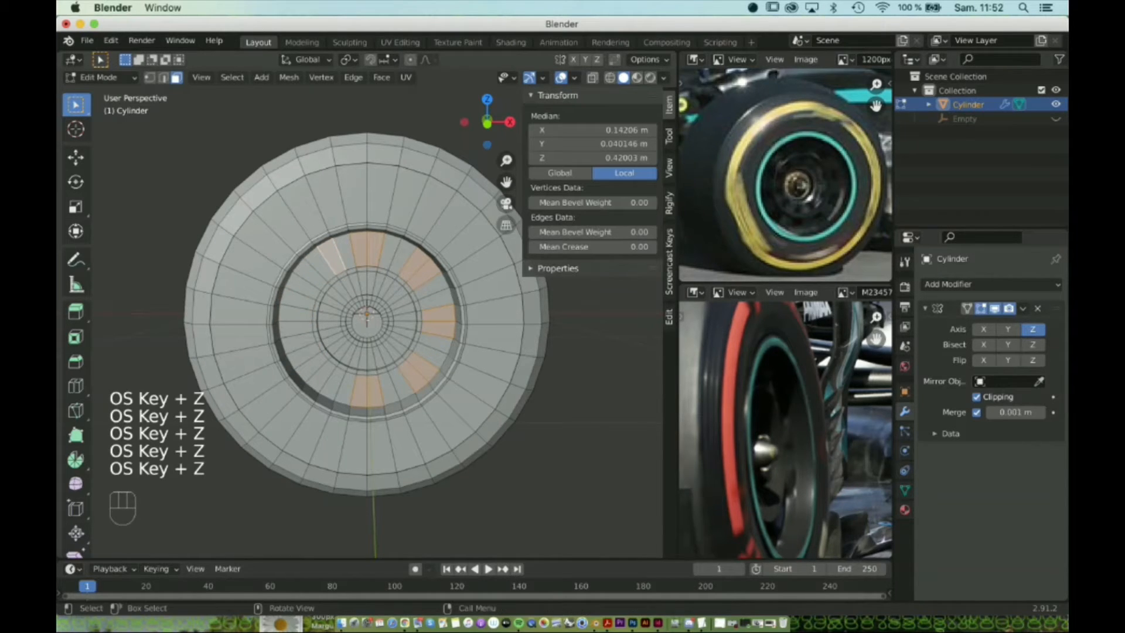
key("super+z")
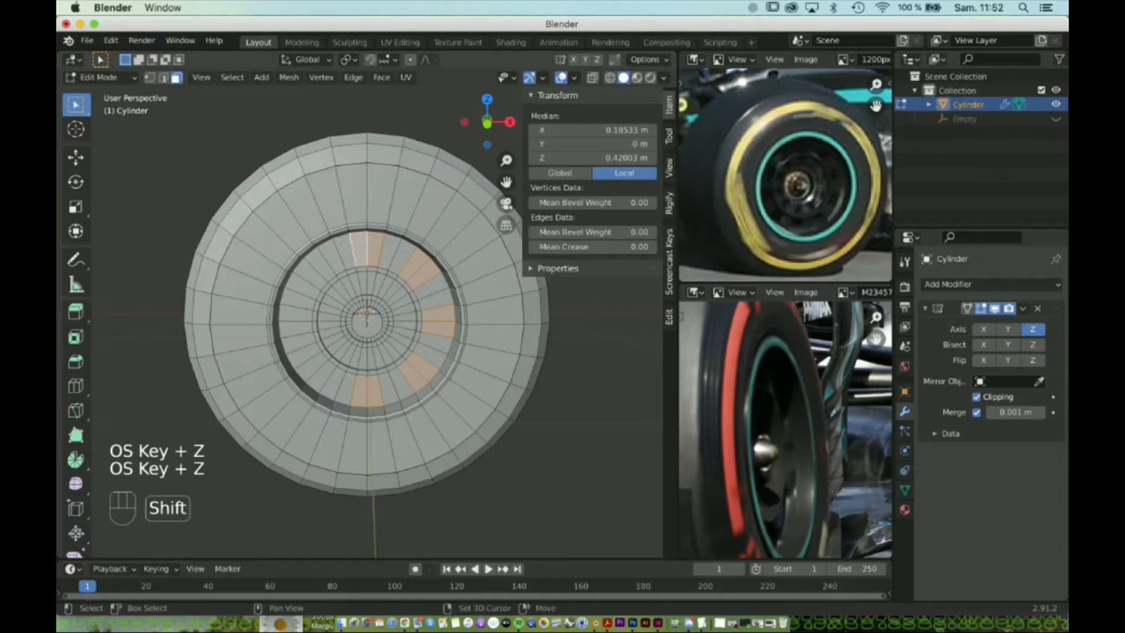
Add the upper-left, left and lower-left face pairs of the recessed rim disc to complete eight evenly spaced selected pairs.
left_click(319, 263, "shift")
left_click(308, 271, "shift")
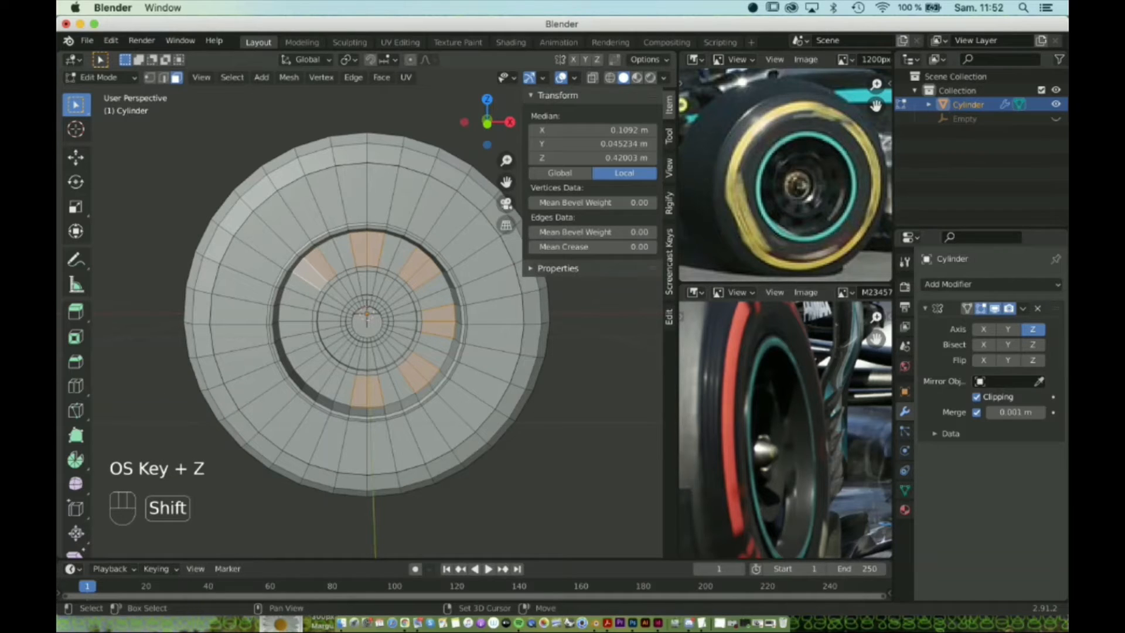
left_click(295, 311, "shift")
left_click(295, 329, "shift")
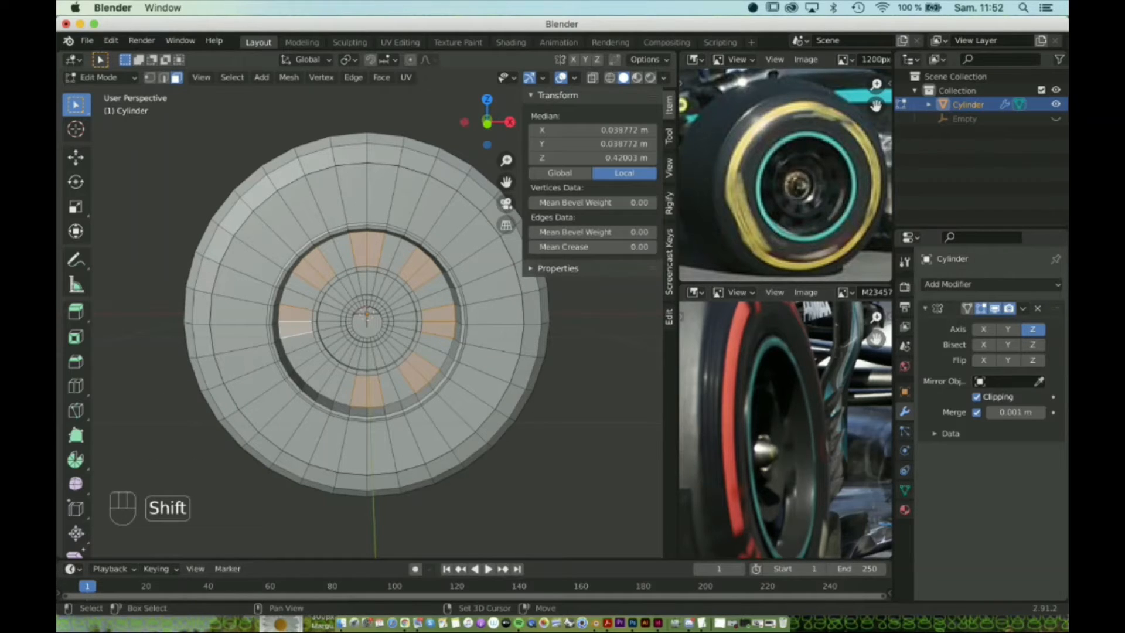
left_click(313, 370, "shift")
key("r")
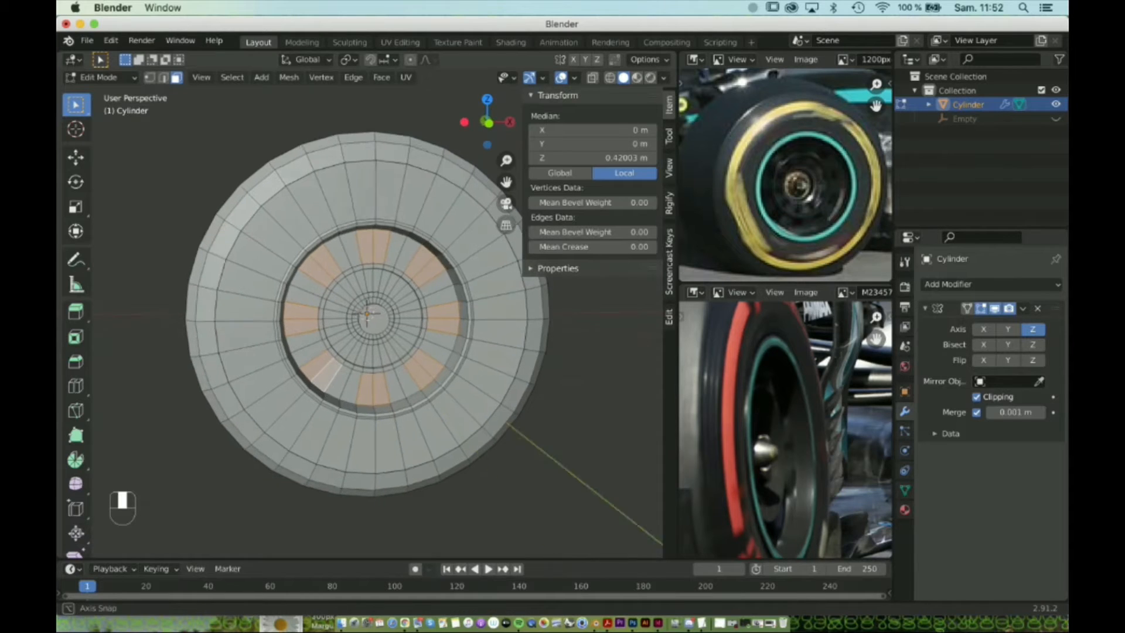
Add the face pairs of the inner hub disc that line up with the eight selected rim face pairs.
middle_click_drag(351, 375, 354, 362)
left_click(370, 351, "shift")
left_click(380, 351, "shift")
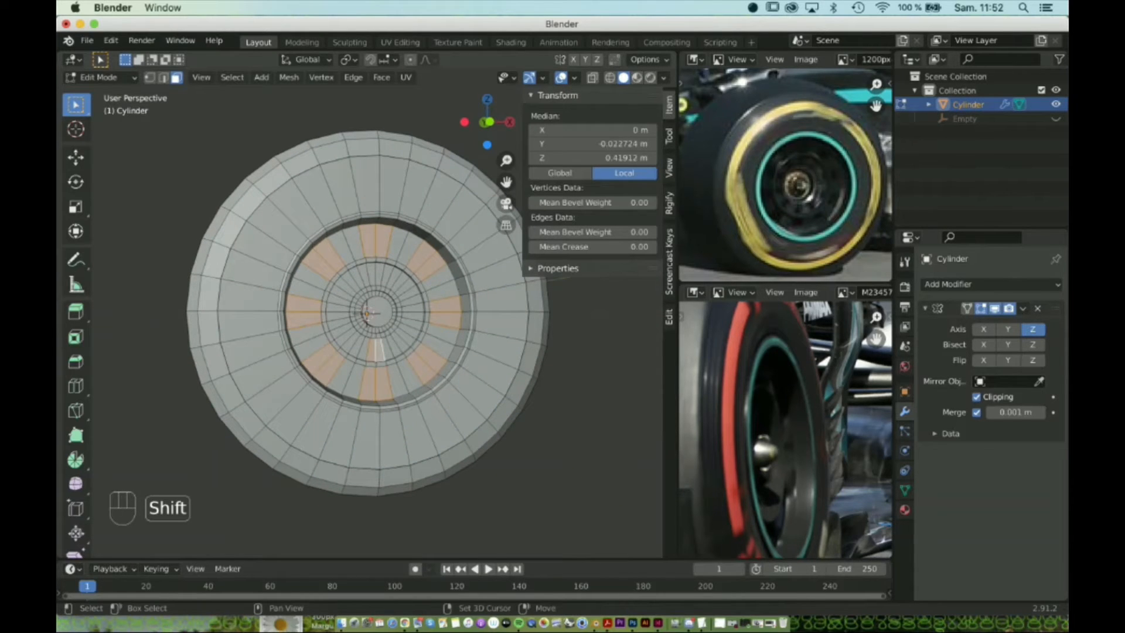
left_click(402, 340, "shift")
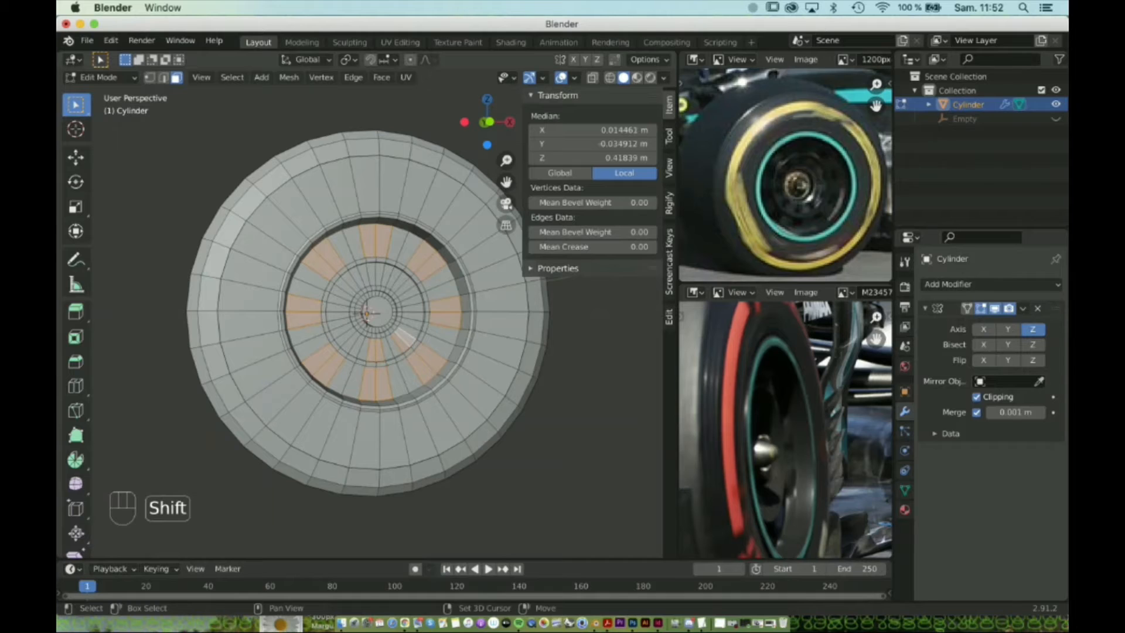
left_click(413, 317, "shift")
left_click(413, 307, "shift")
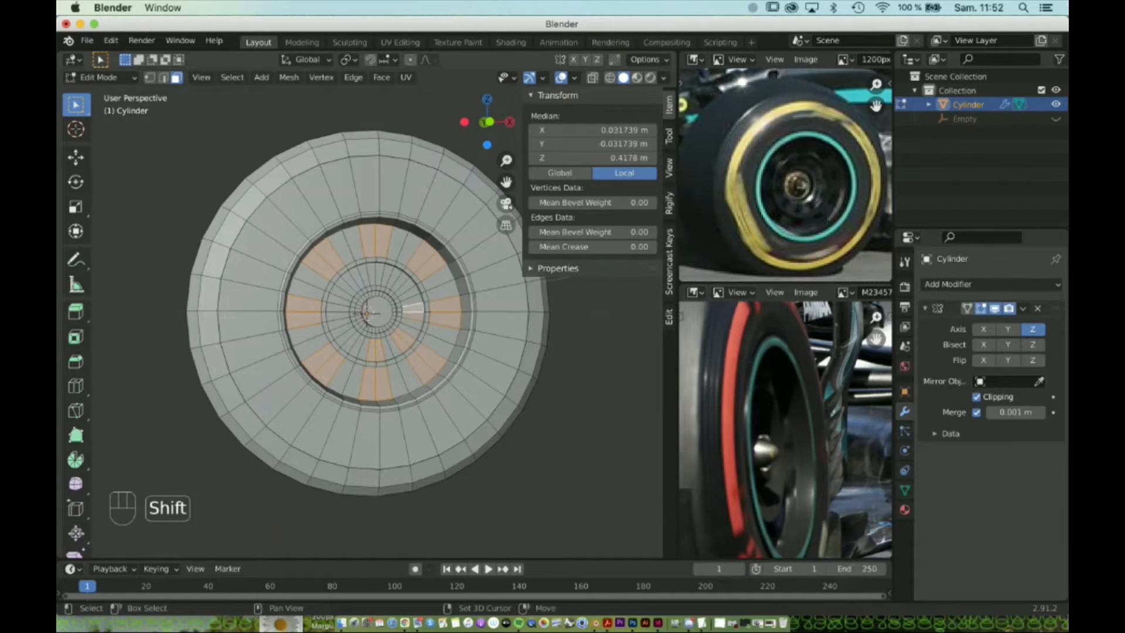
left_click(402, 284, "shift")
left_click(373, 273, "shift")
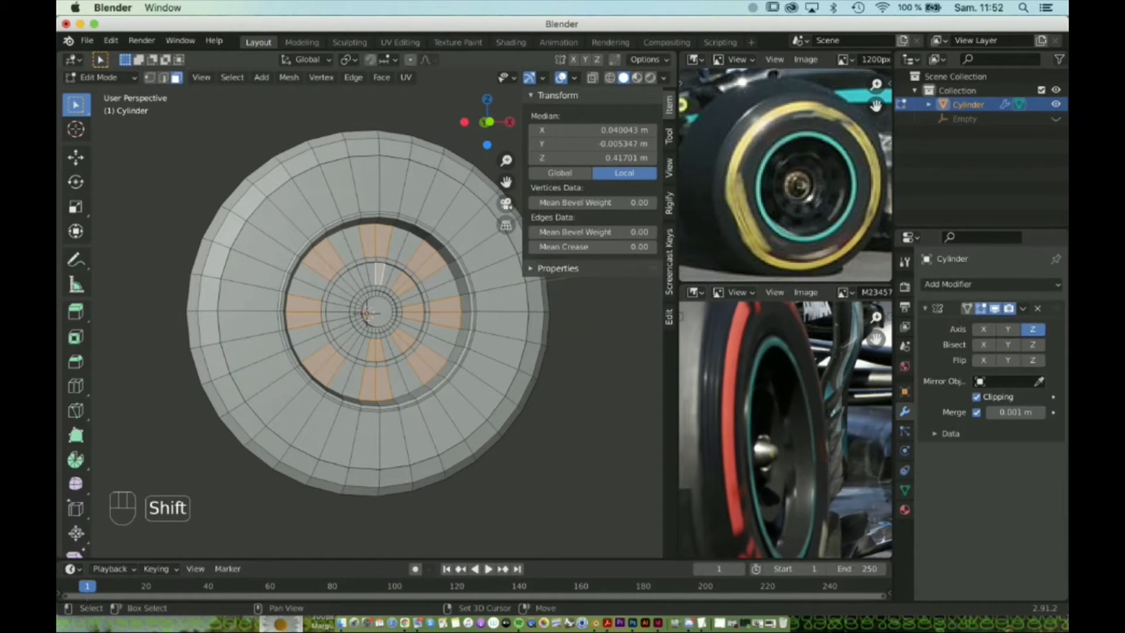
left_click(347, 285, "shift")
left_click(337, 307, "shift")
left_click(346, 337, "shift")
Extrude the selected rim and hub face pairs inward about 0.05 m and clear the selection.
middle_click_drag(345, 337, 419, 344)
scroll(371, 311, "up", 3)
mouse_move(371, 311)
middle_mouse_down()
mouse_move(358, 301)
mouse_move(366, 314)
middle_mouse_up()
key("e")
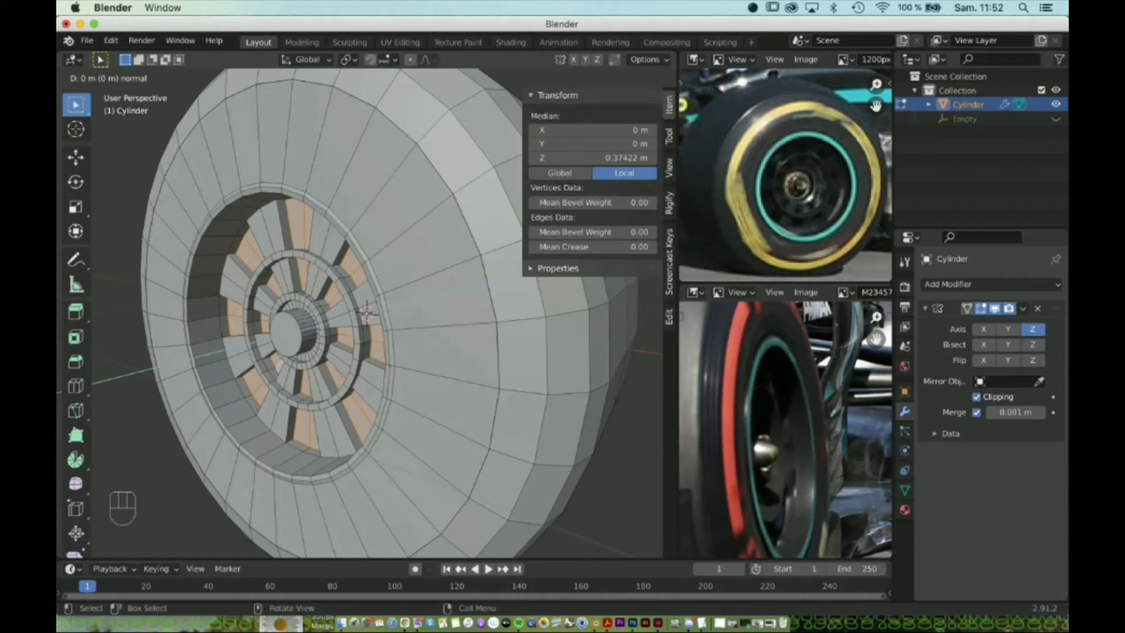
left_click(367, 314)
middle_click_drag(367, 314, 412, 317)
scroll(413, 316, "down", 5)
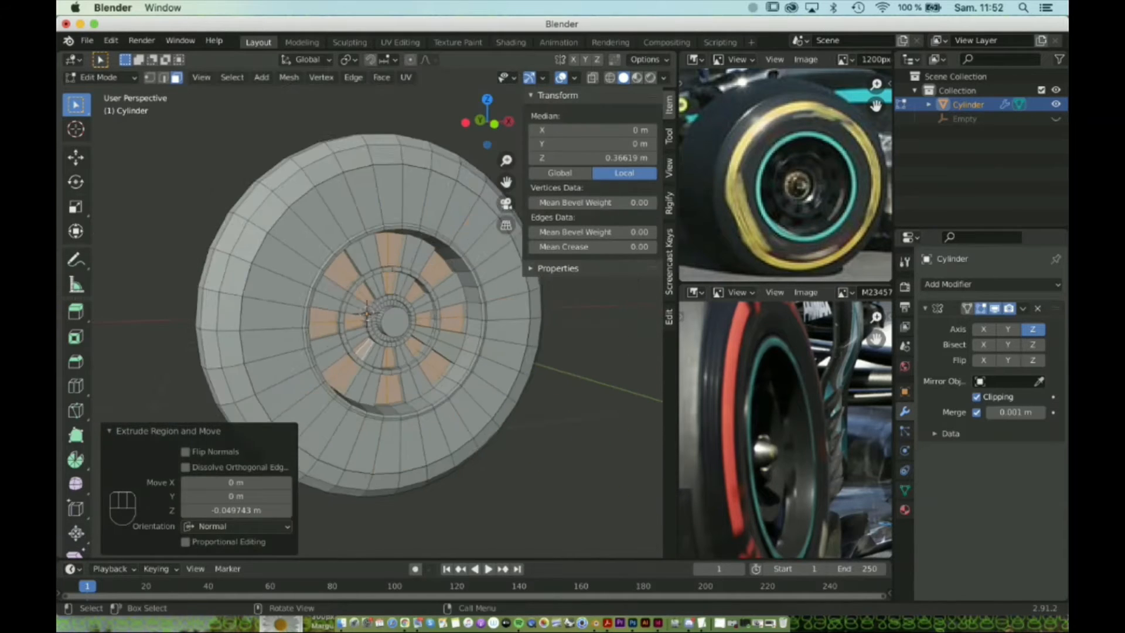
left_click(521, 369)
middle_click_drag(521, 369, 563, 345)
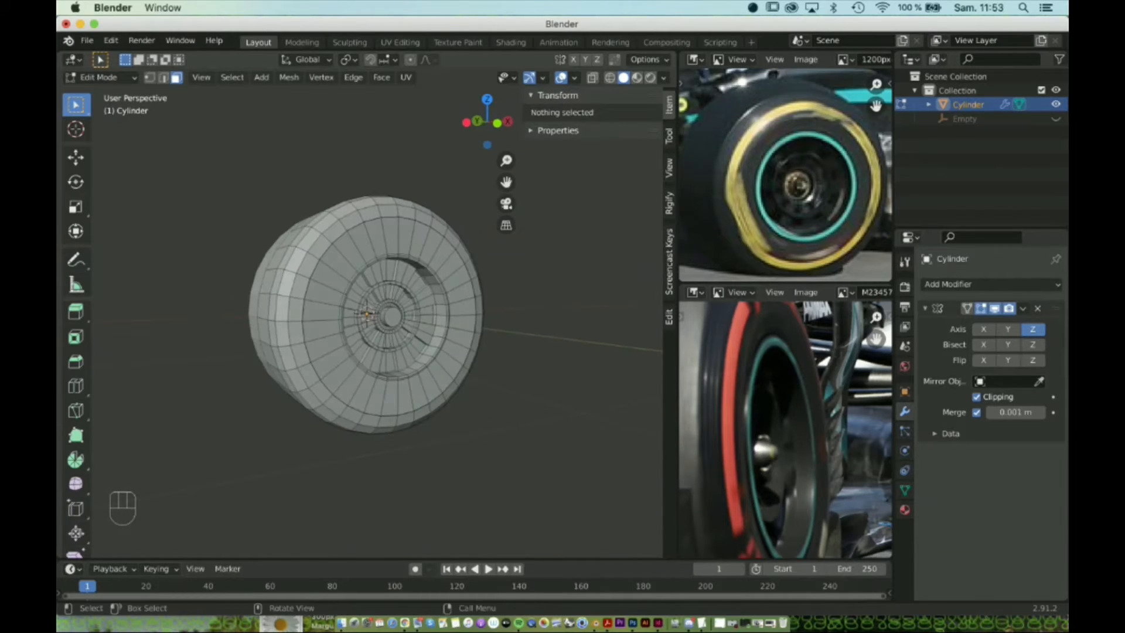
Bevel the outer edge loop of the raised hub ring about 0.0044 m with 3 segments.
scroll(563, 345, "up", 3)
scroll(364, 313, "up", 2)
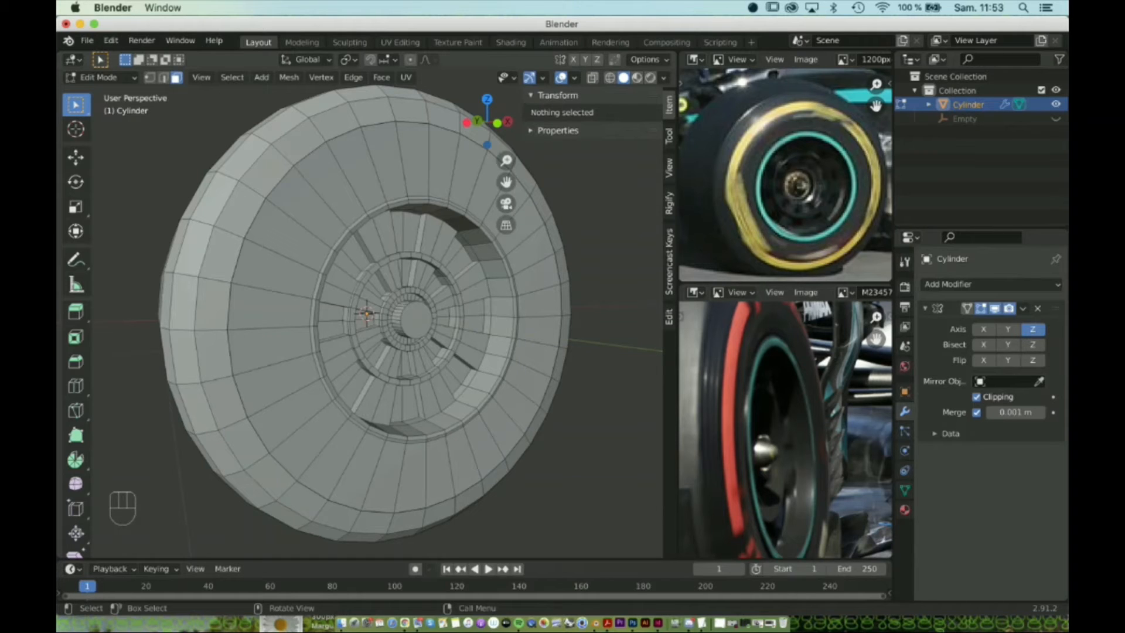
scroll(367, 313, "up", 2)
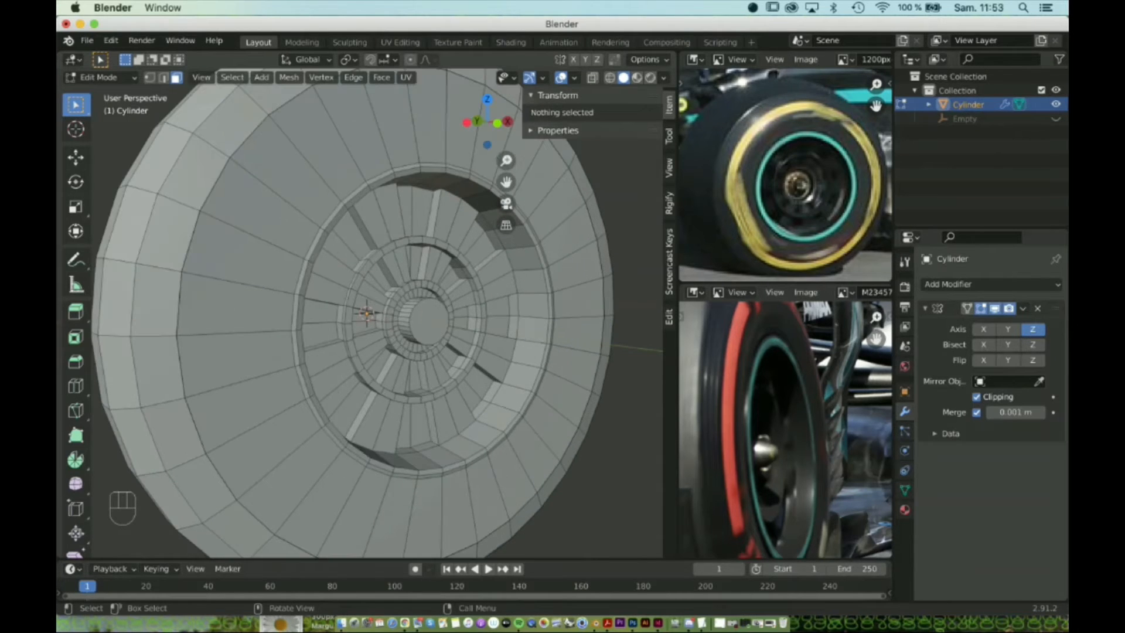
scroll(367, 314, "up", 2)
left_click(364, 208)
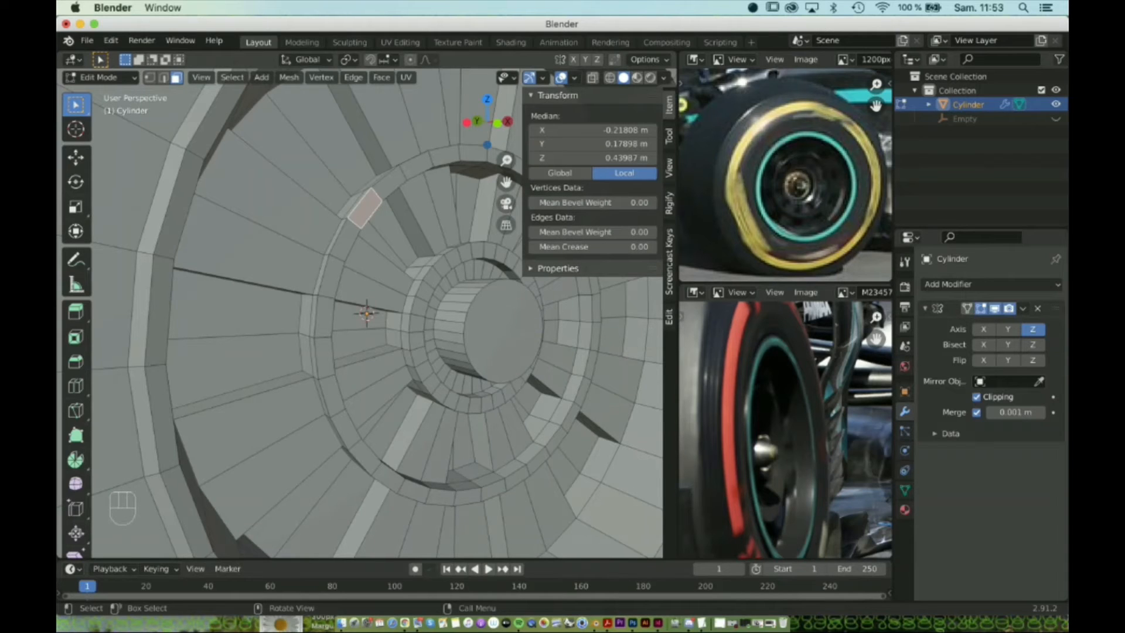
key("2")
left_click(352, 210, "alt")
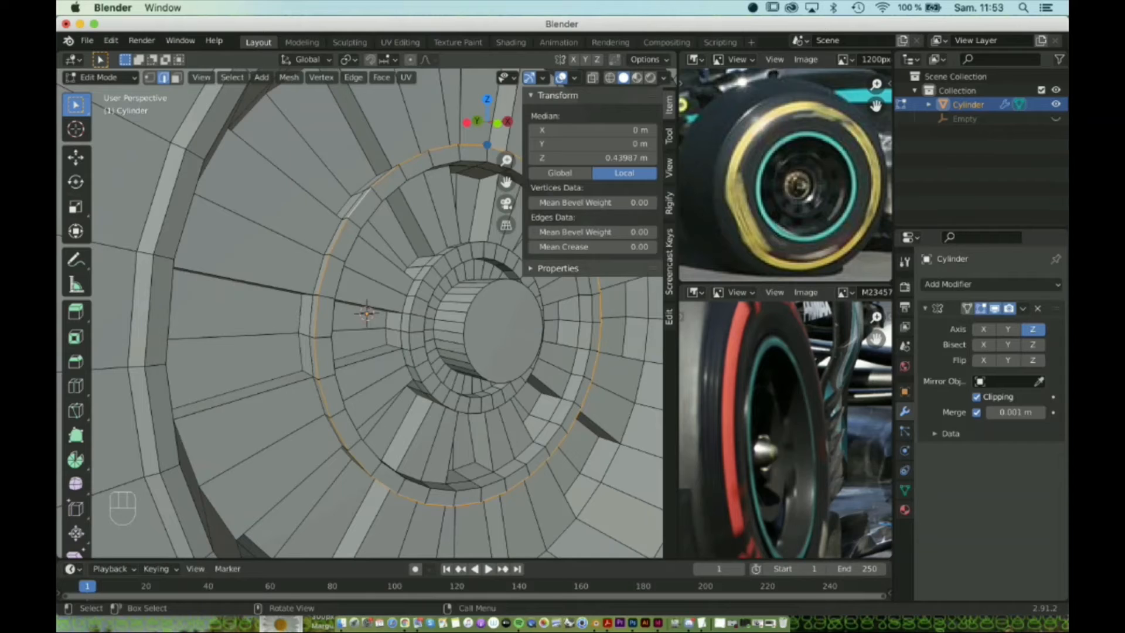
key("super+b")
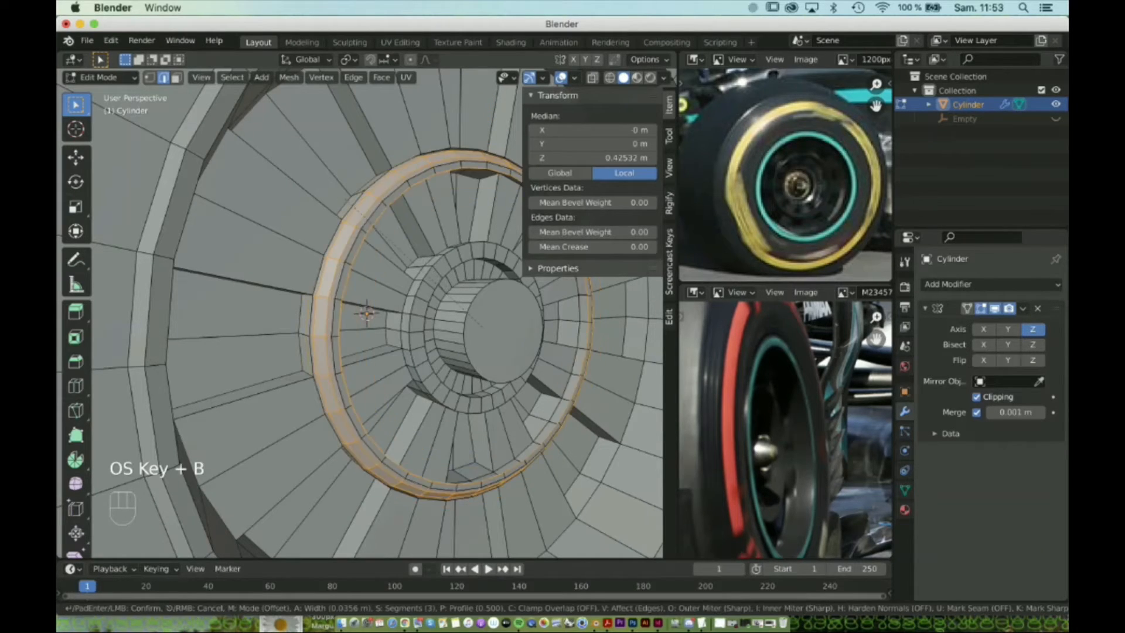
left_click(358, 211)
mouse_move(357, 211)
middle_mouse_down()
mouse_move(418, 213)
mouse_move(371, 224)
middle_mouse_up()
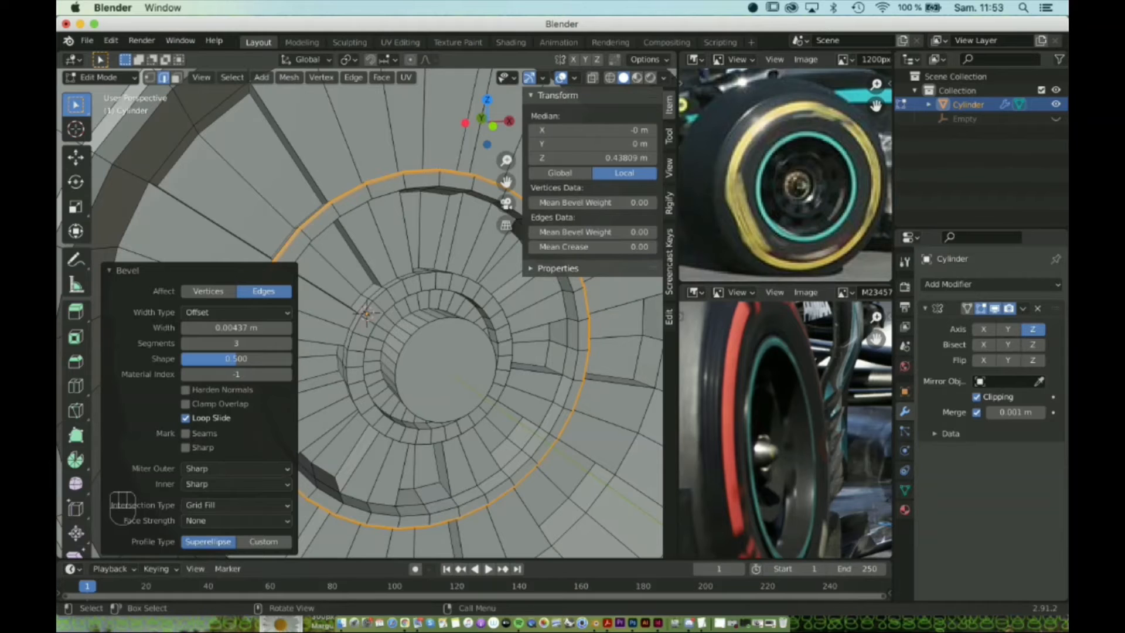
Bevel the inner edge loop of the raised hub ring about 0.0035 m with 3 segments.
scroll(372, 223, "down", 5)
mouse_move(372, 224)
middle_mouse_down()
mouse_move(423, 228)
mouse_move(365, 230)
middle_mouse_up()
scroll(376, 230, "down", 5)
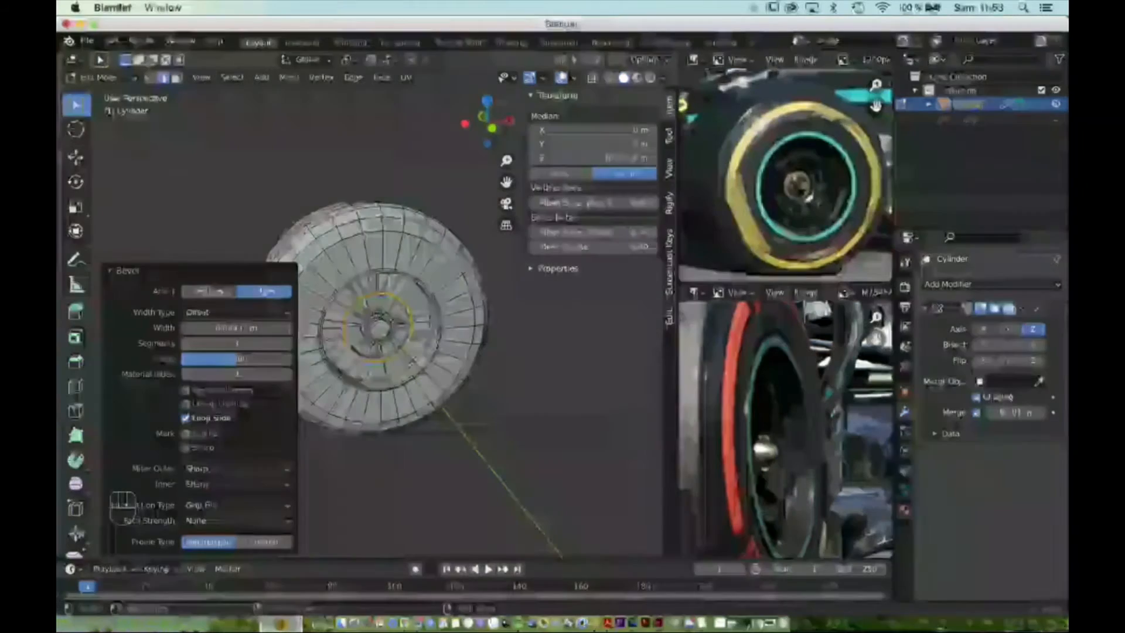
scroll(364, 230, "up", 2)
middle_click_drag(364, 230, 336, 215)
scroll(422, 224, "up", 5)
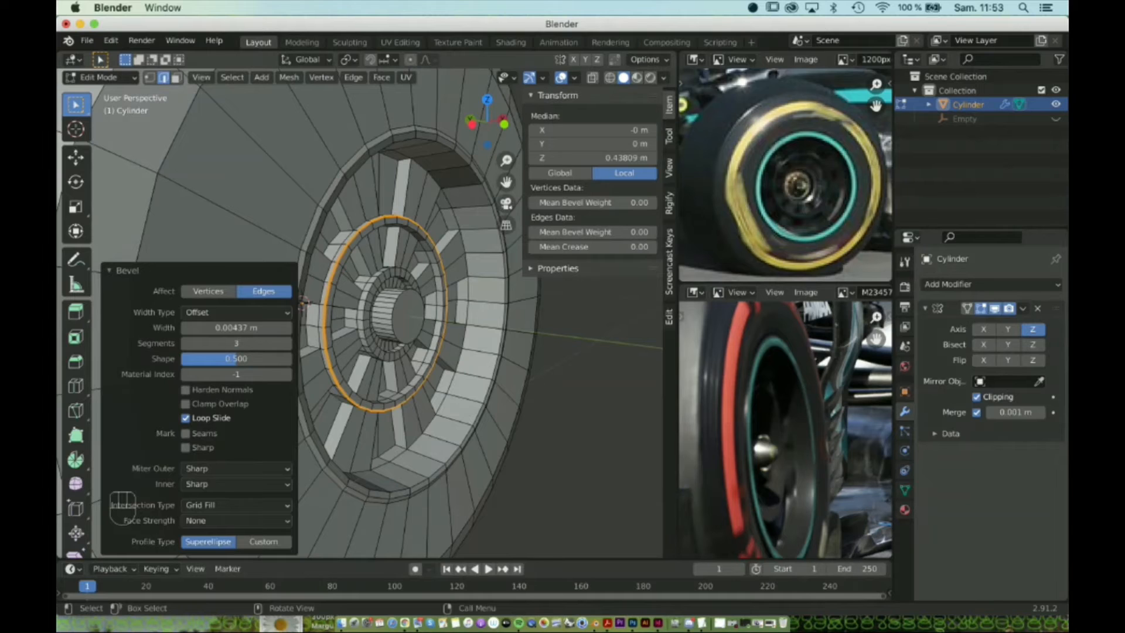
scroll(304, 302, "up", 2)
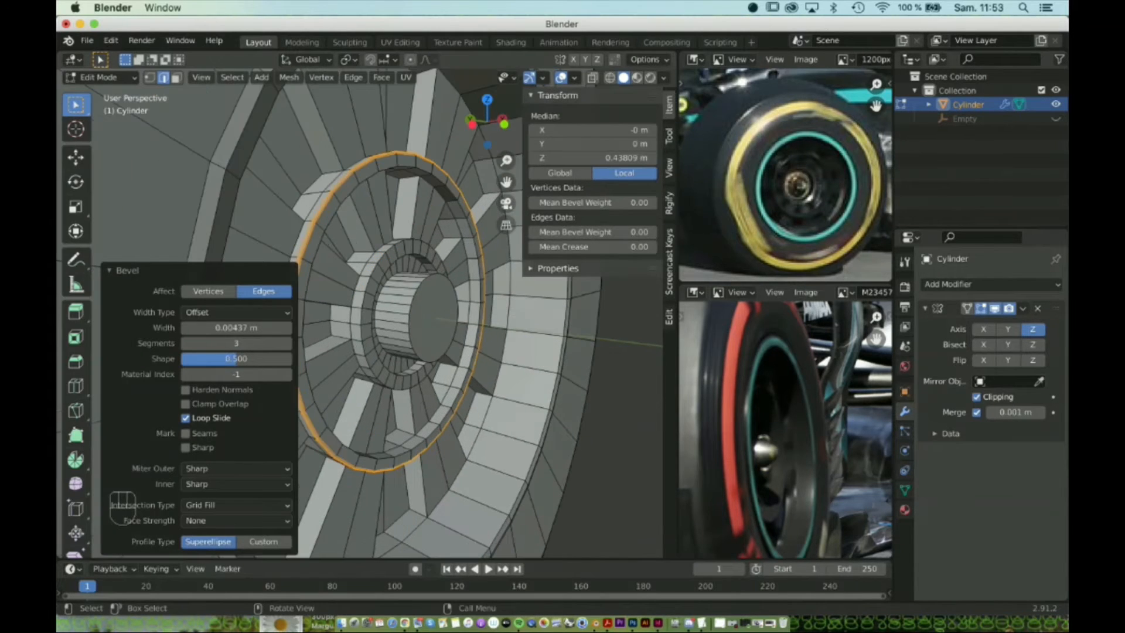
left_click(305, 304, "alt")
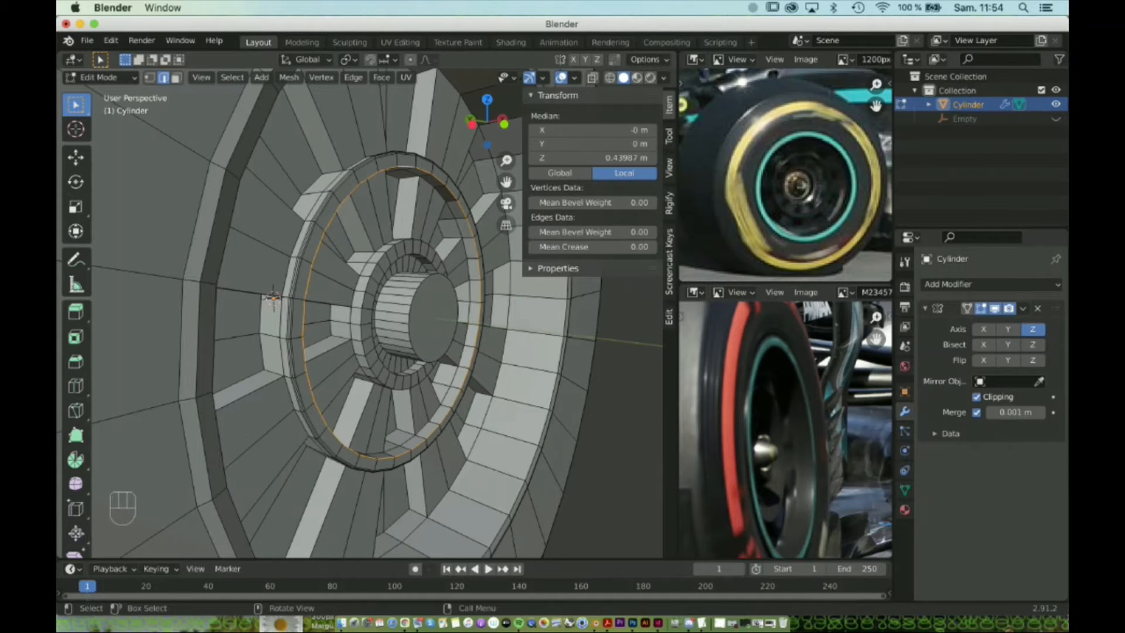
key("super+b")
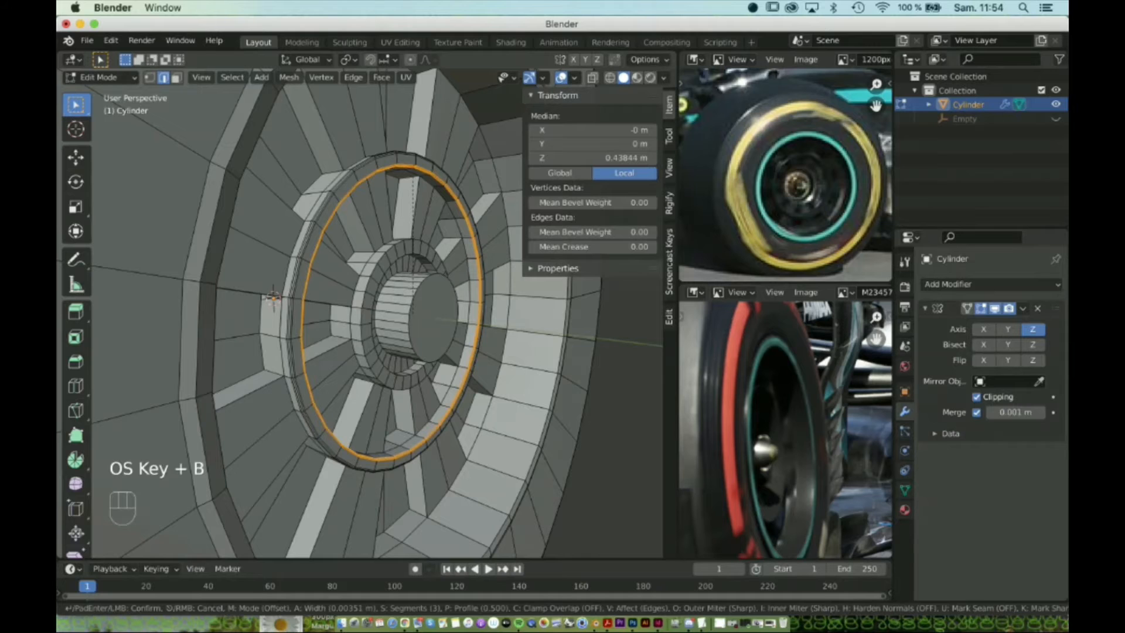
left_click(412, 166)
middle_click_drag(412, 167, 293, 173)
Round the outer end of the axle stub with a bevel of about 0.057 m and 3 segments.
left_click(440, 316, "alt")
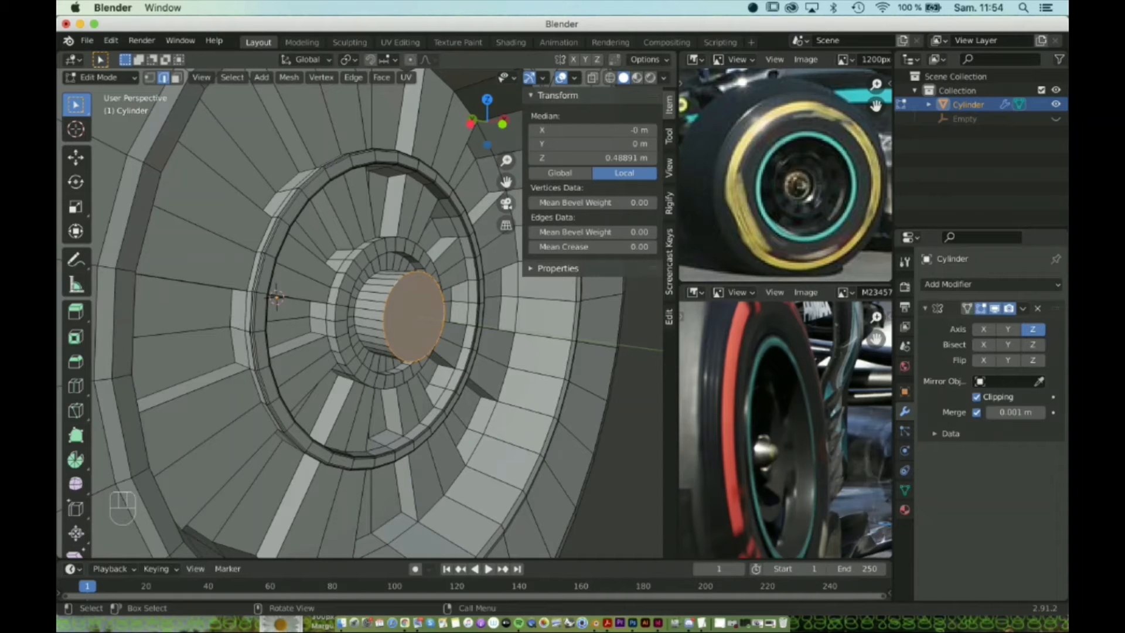
key("ctrl+b")
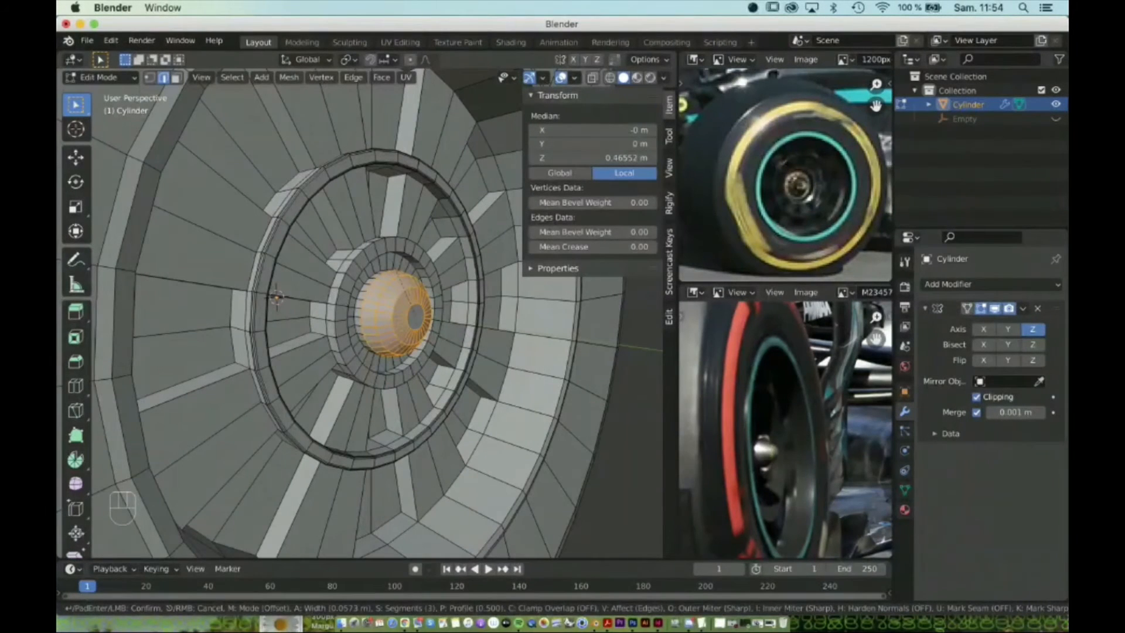
left_click(276, 297)
middle_click_drag(276, 298, 262, 295)
scroll(381, 317, "down", 6)
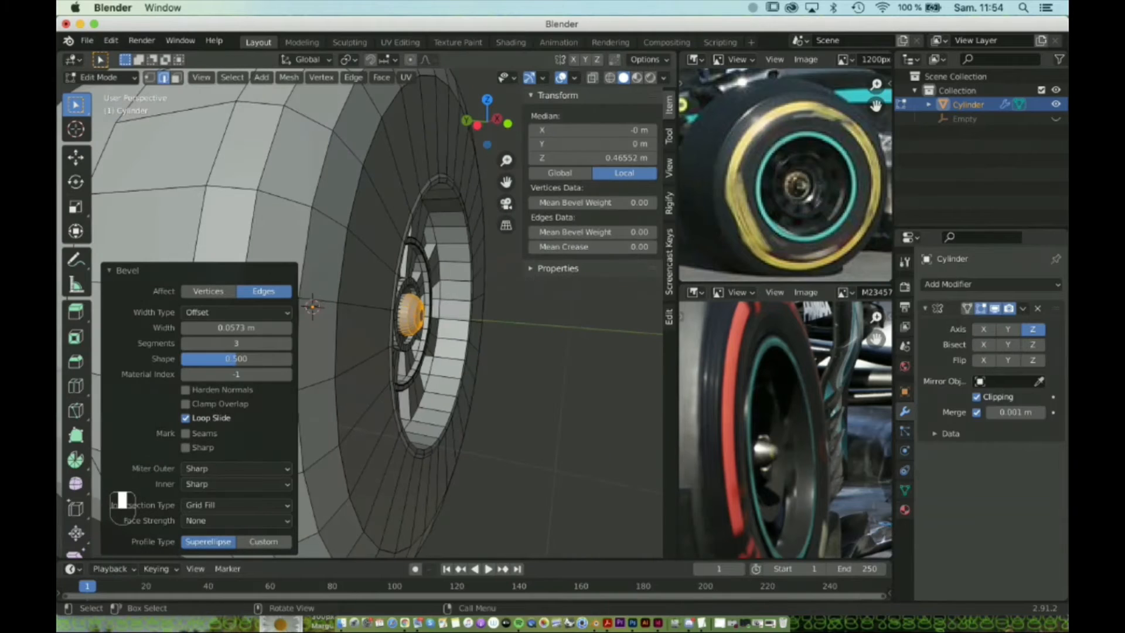
mouse_move(381, 316)
middle_mouse_down()
mouse_move(348, 317)
mouse_move(372, 319)
middle_mouse_up()
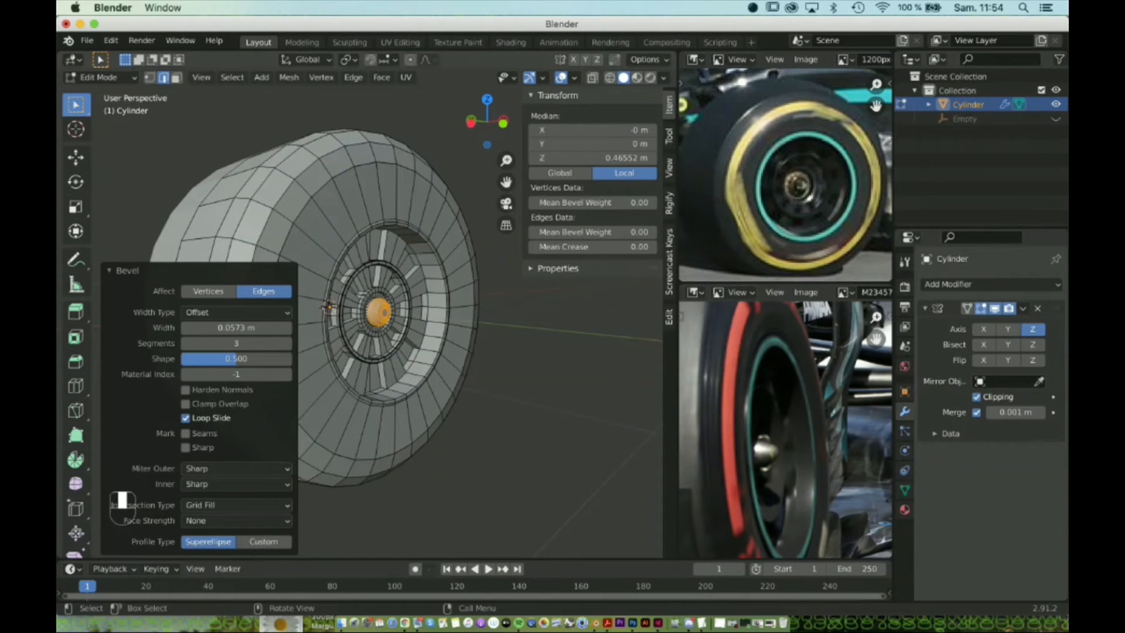
scroll(372, 320, "down", 3)
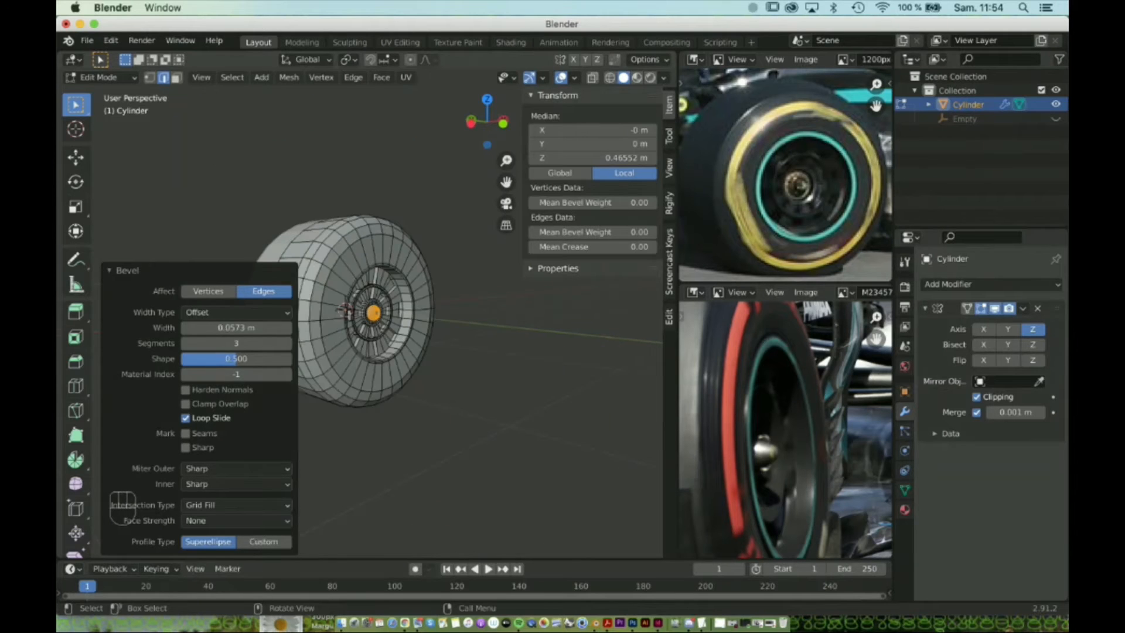
middle_click_drag(372, 319, 319, 302)
Return to Object Mode and give the wheel a new material with a black base color.
left_click(99, 78)
left_click(100, 94)
scroll(317, 303, "up", 5)
scroll(316, 303, "down", 5)
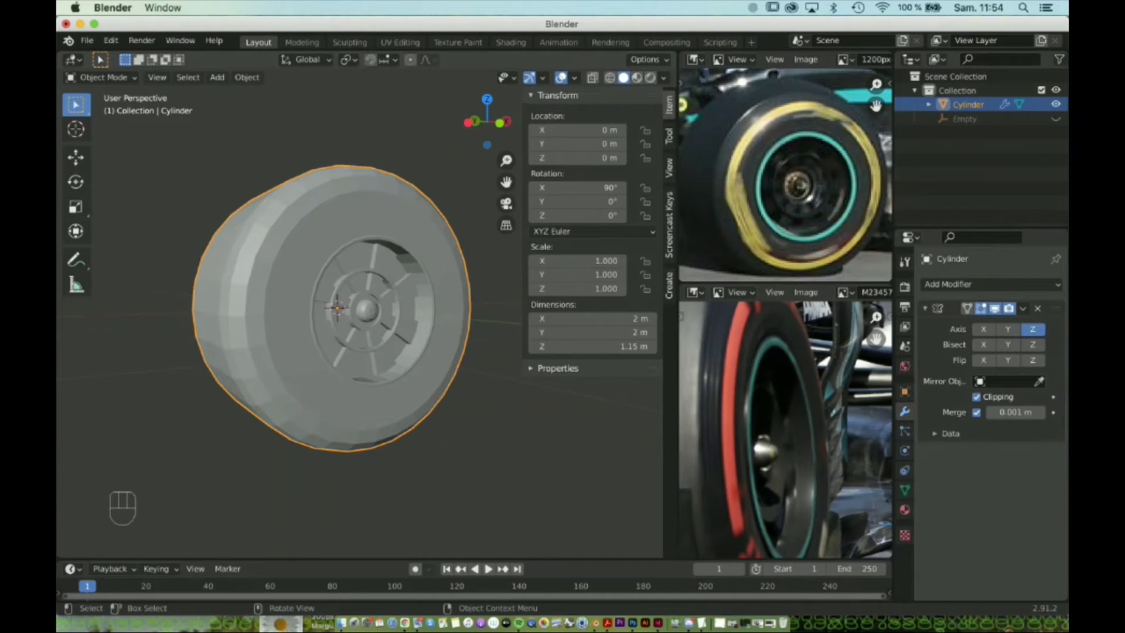
left_click(904, 509)
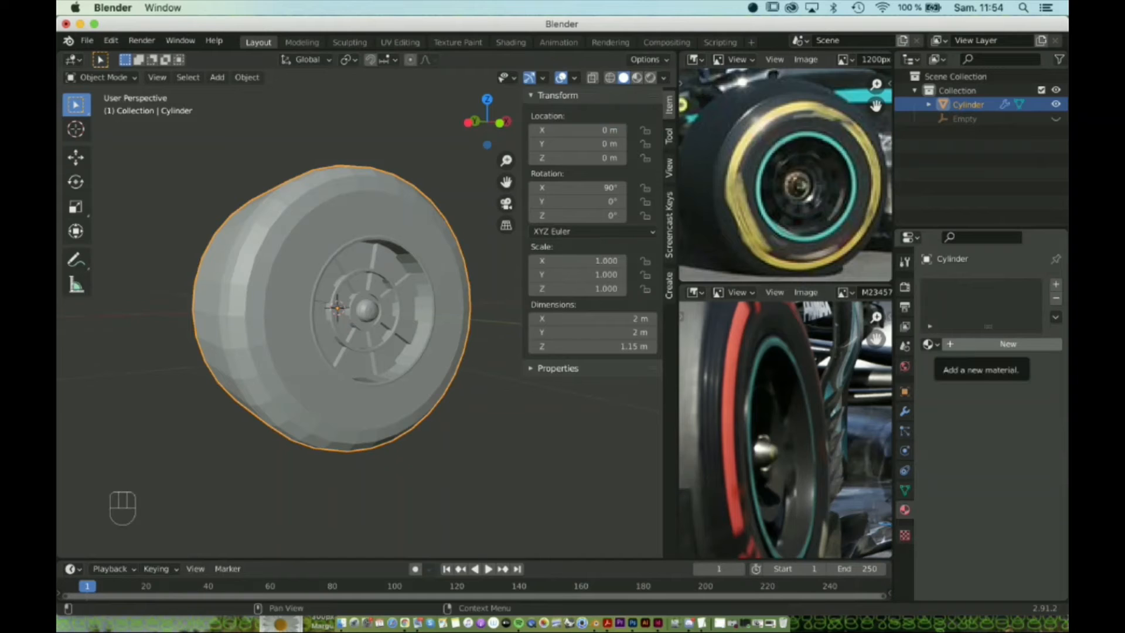
left_click(976, 343)
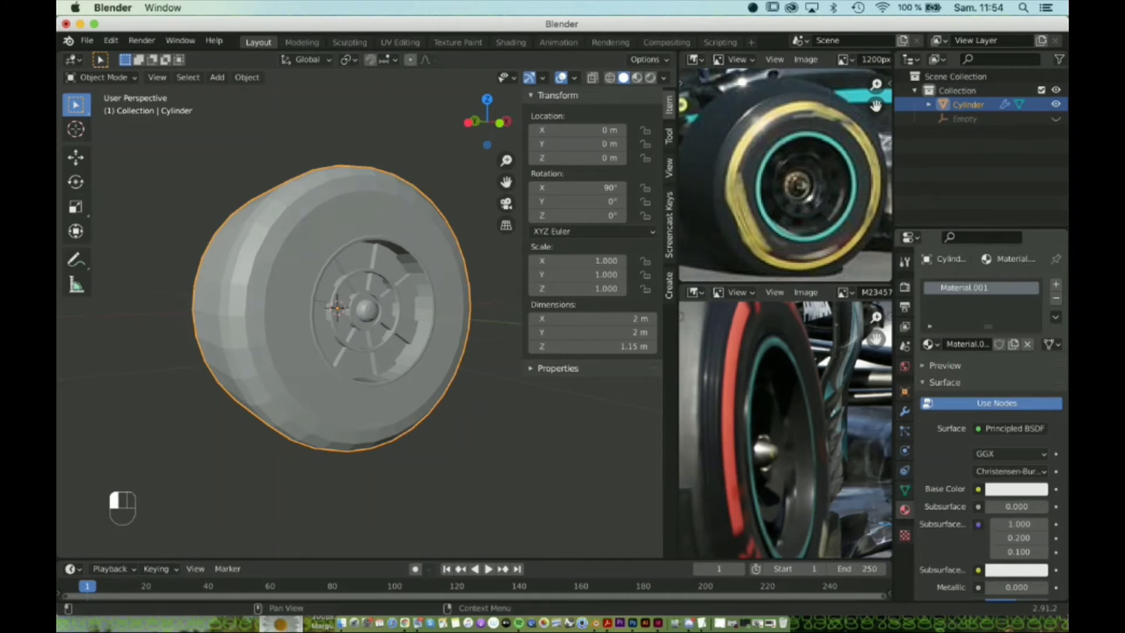
left_click(1017, 489)
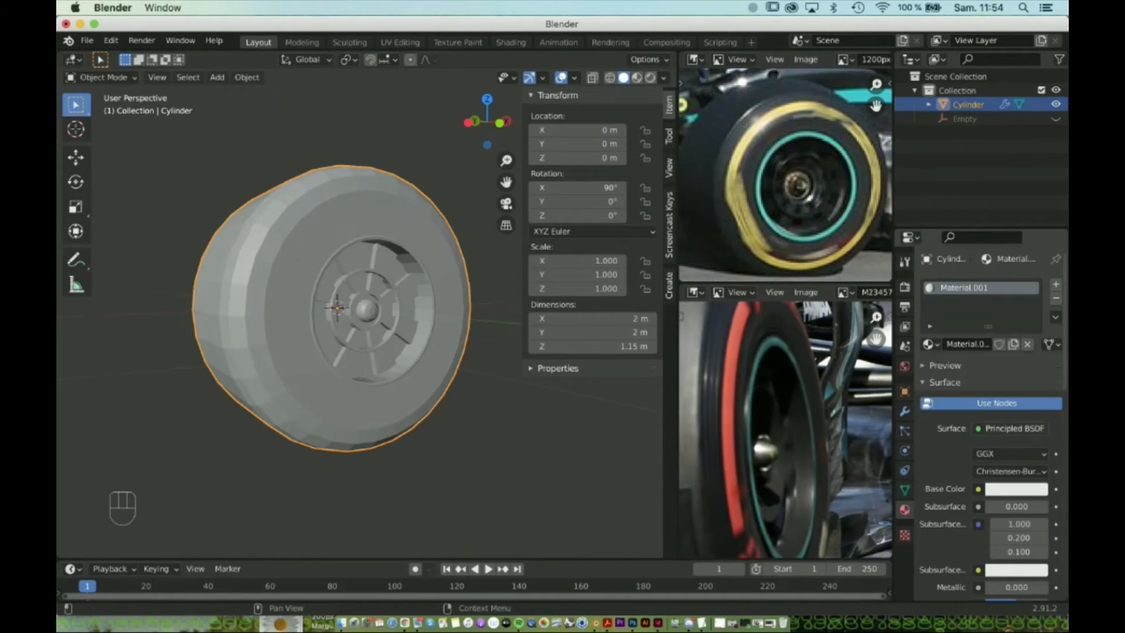
left_click_drag(1036, 296, 1036, 394)
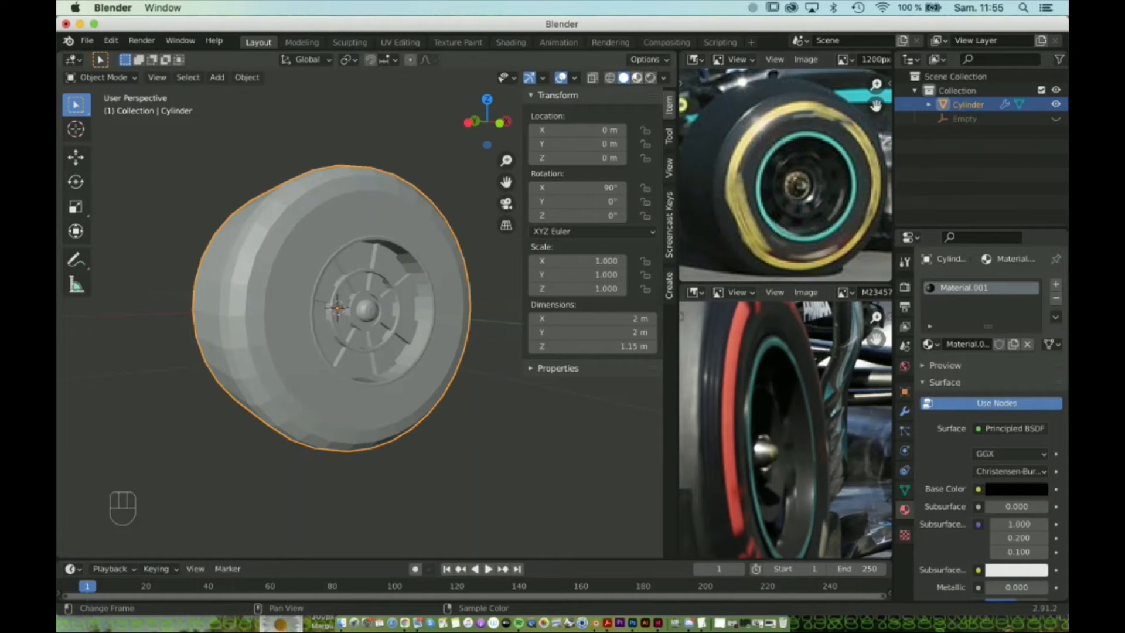
Switch the viewport to Material Preview shading and inspect the wheel's rim and hub.
left_click(637, 77)
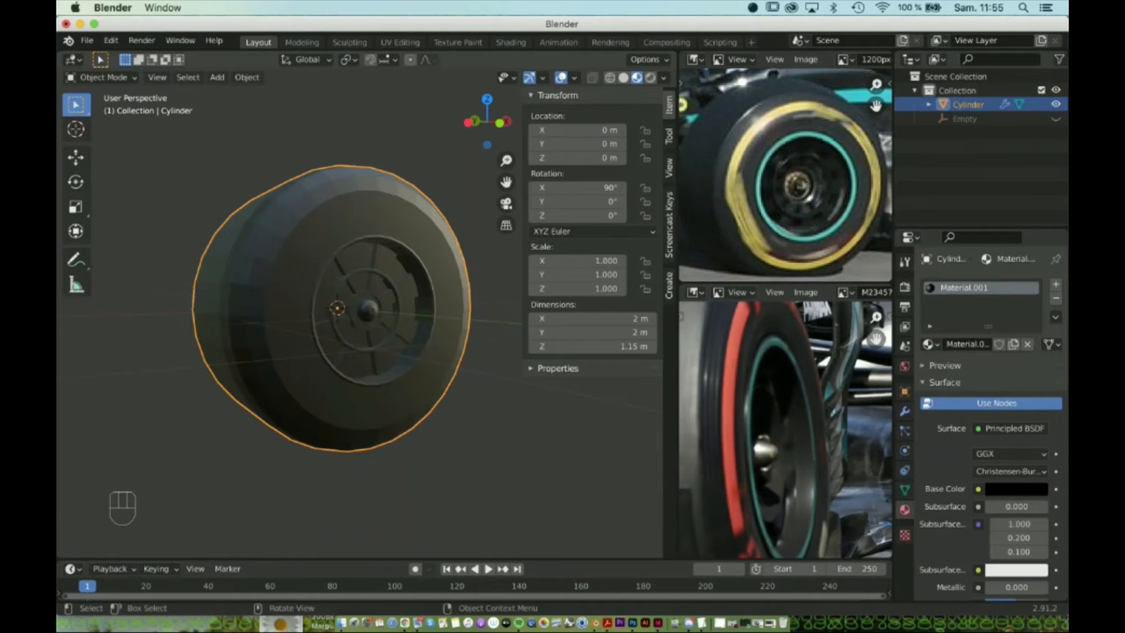
mouse_move(352, 328)
middle_mouse_down()
mouse_move(392, 329)
mouse_move(314, 322)
mouse_move(355, 306)
middle_mouse_up()
scroll(337, 306, "up", 4)
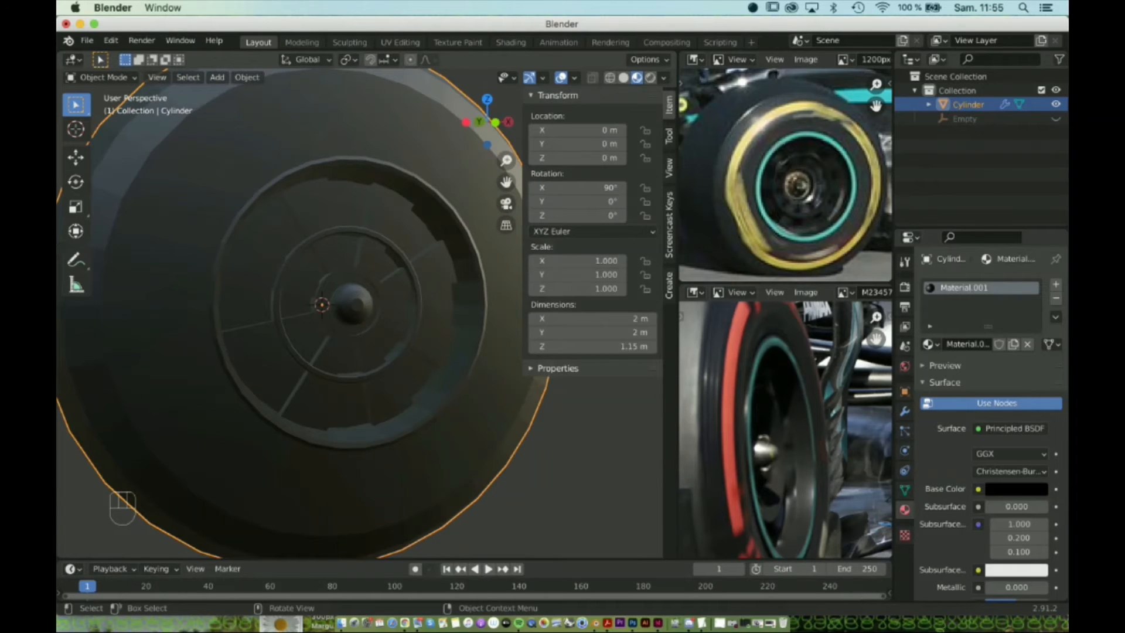
middle_click_drag(354, 306, 363, 310)
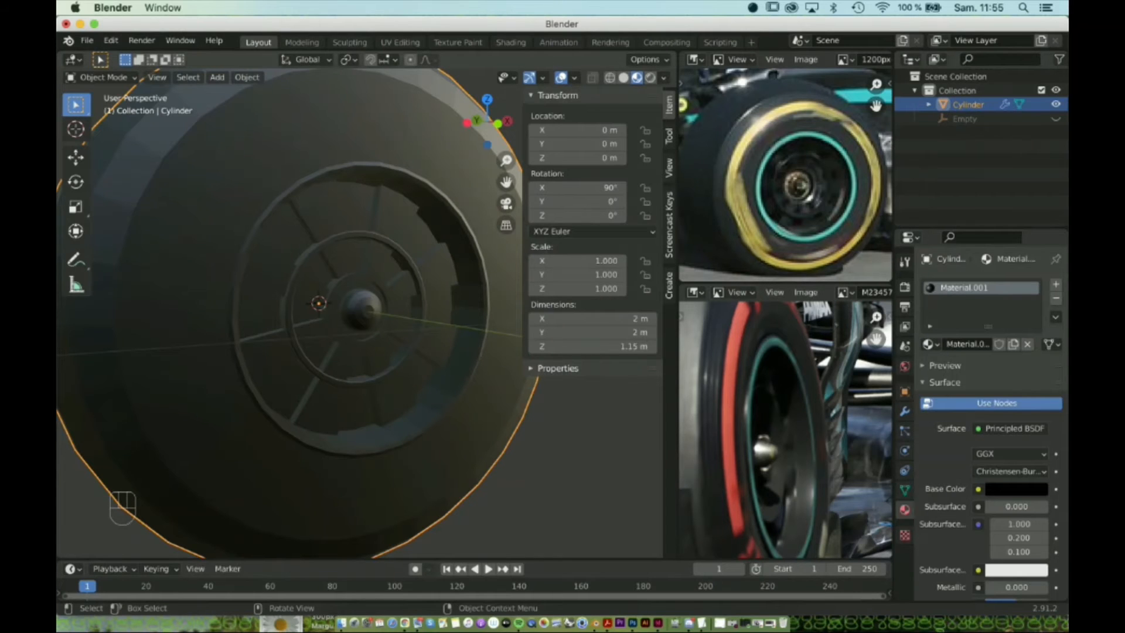
In Edit Mode, add a second material with a blue base color and assign it to the selected rim edge ring.
left_click(101, 76)
left_click(101, 108)
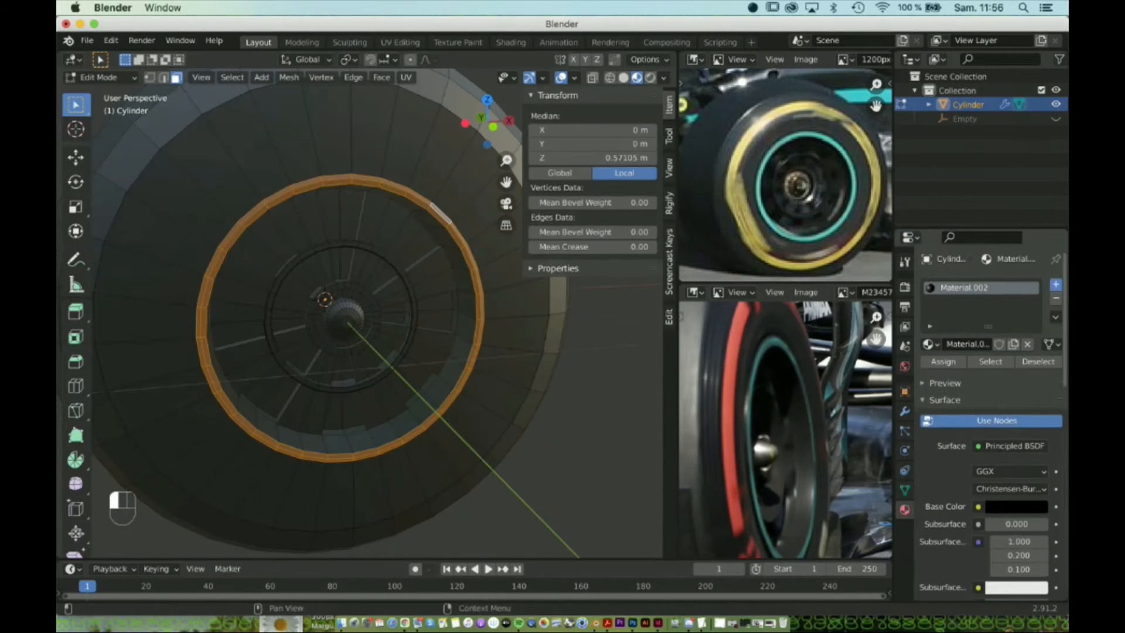
left_click(1056, 284)
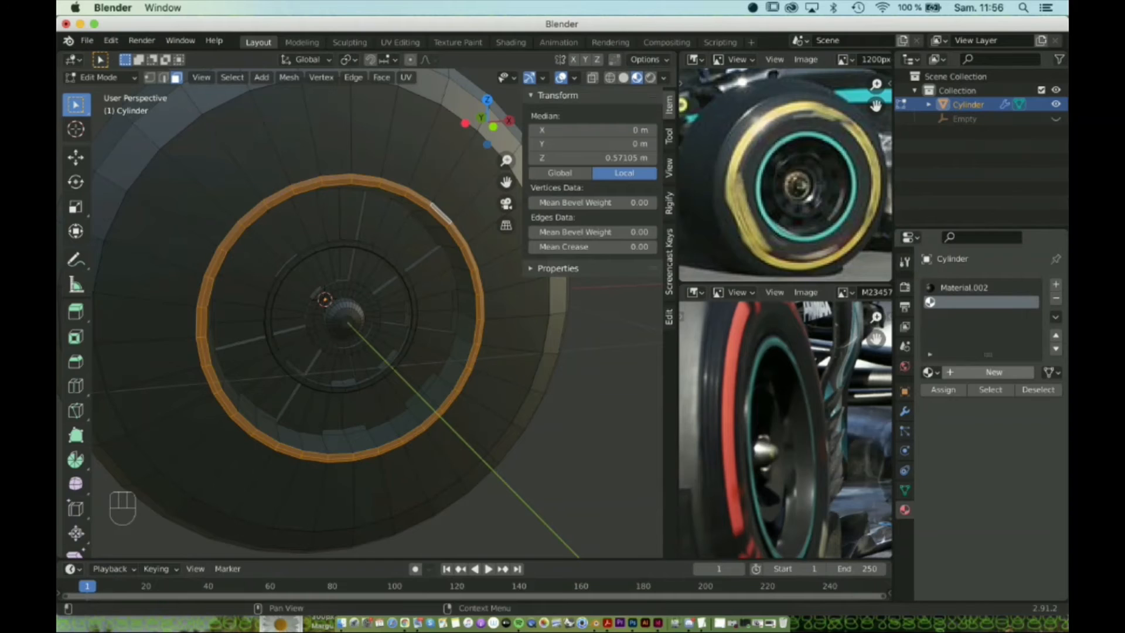
left_click(994, 372)
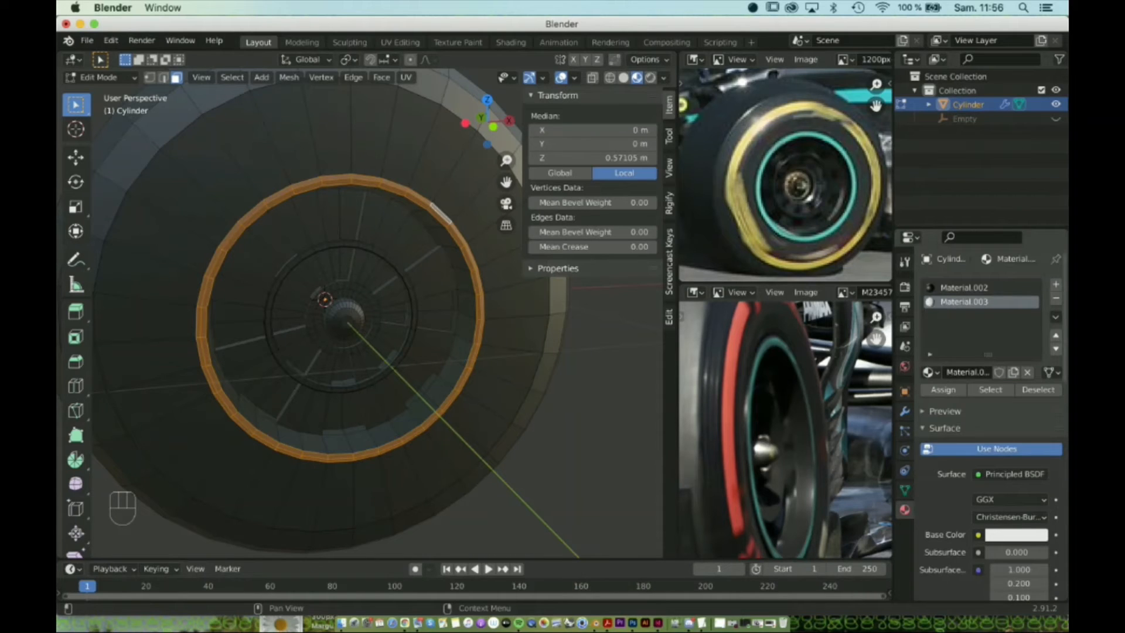
left_click(1016, 535)
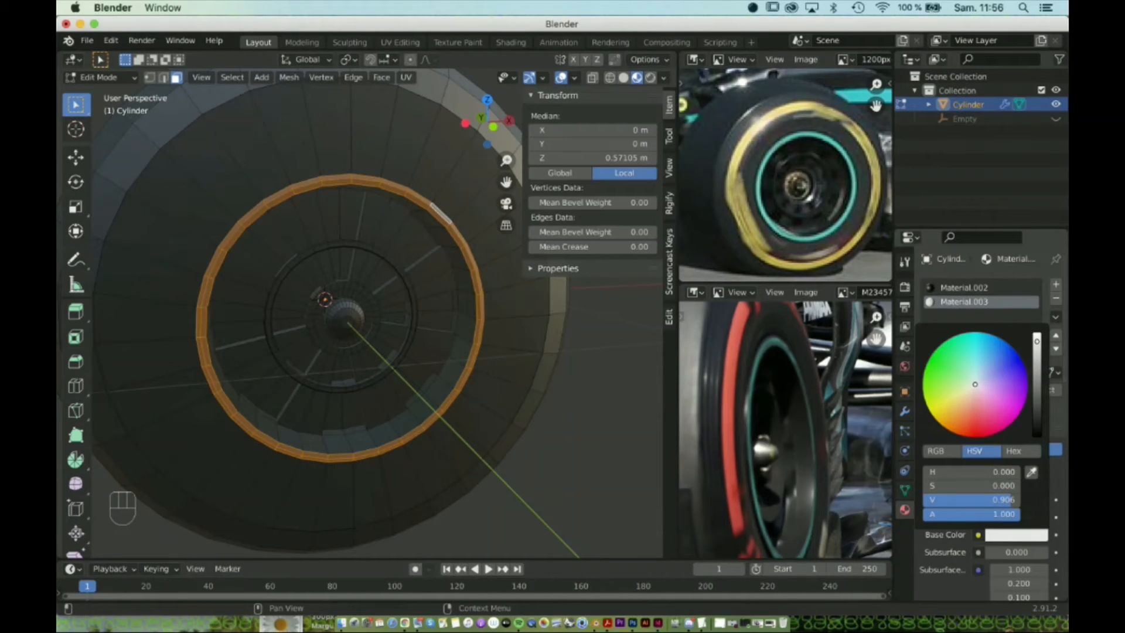
left_click(1023, 361)
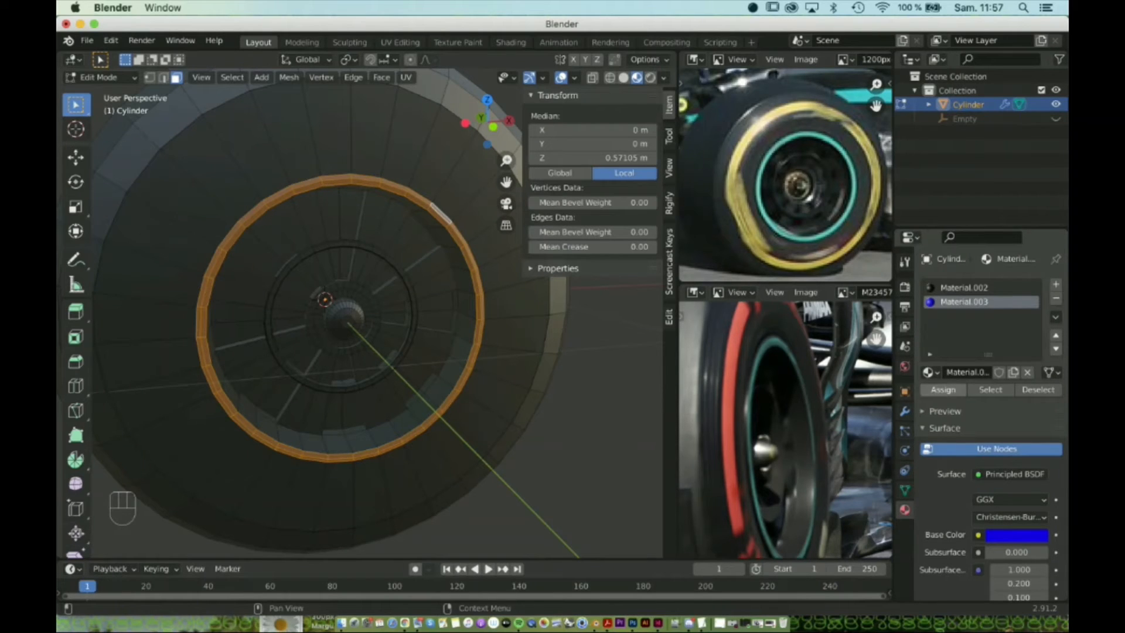
left_click(942, 390)
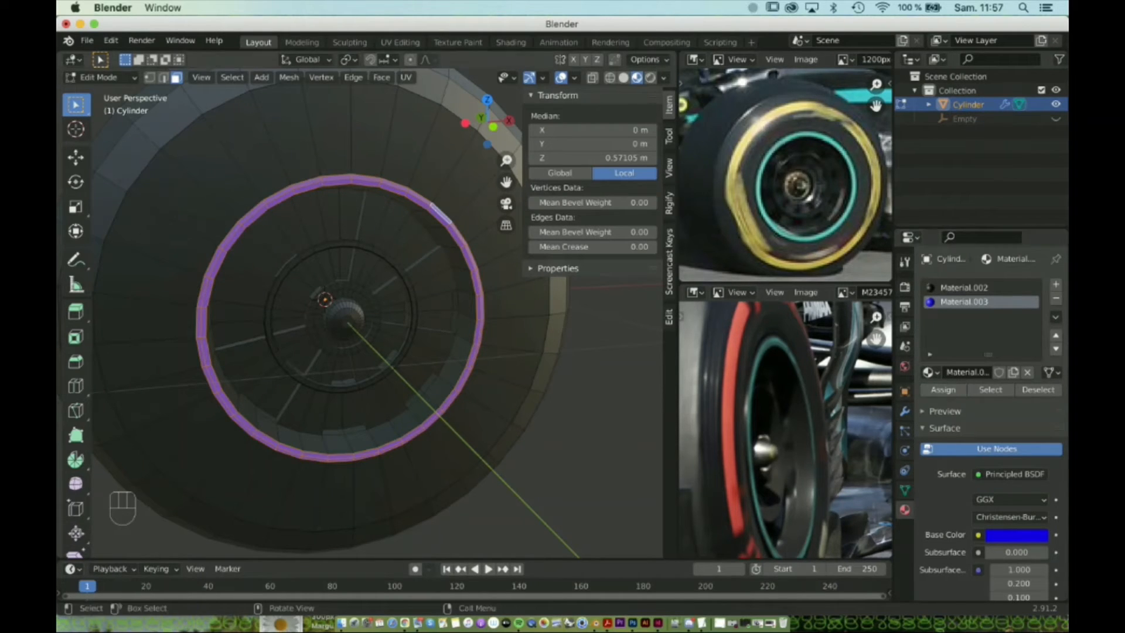
Select all faces of the axle stub, from its end cap and rounded tip back to the surrounding base ring.
mouse_move(293, 304)
middle_mouse_down()
mouse_move(445, 304)
mouse_move(310, 305)
middle_mouse_up()
key("alt+a")
scroll(316, 305, "down", 3)
scroll(310, 304, "up", 5)
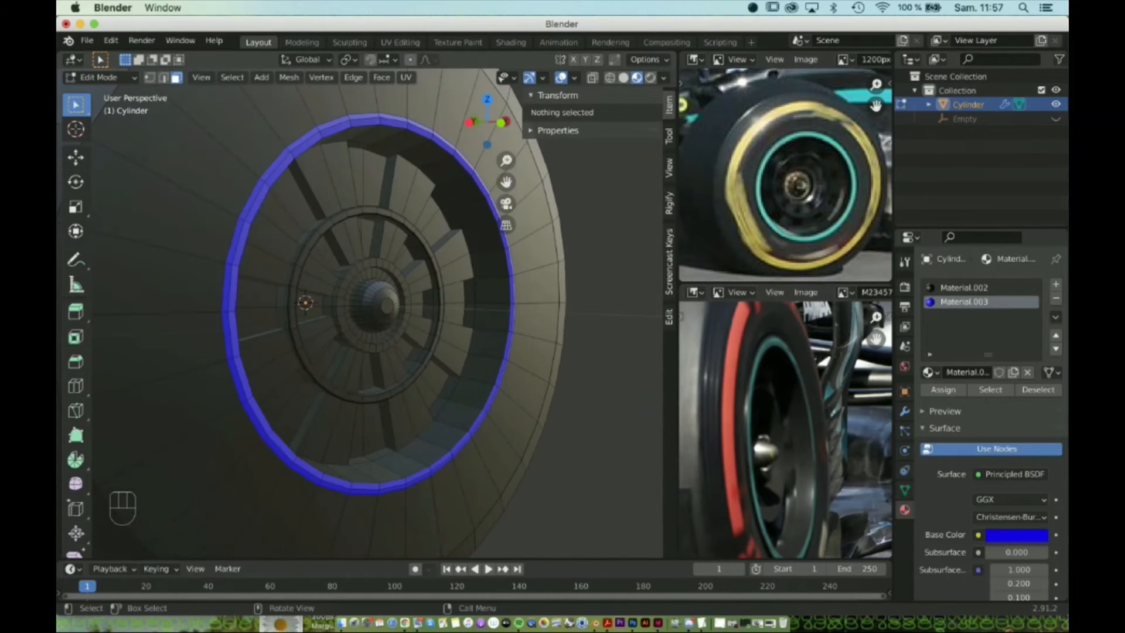
left_click(394, 298, "alt")
left_click(377, 313, "alt")
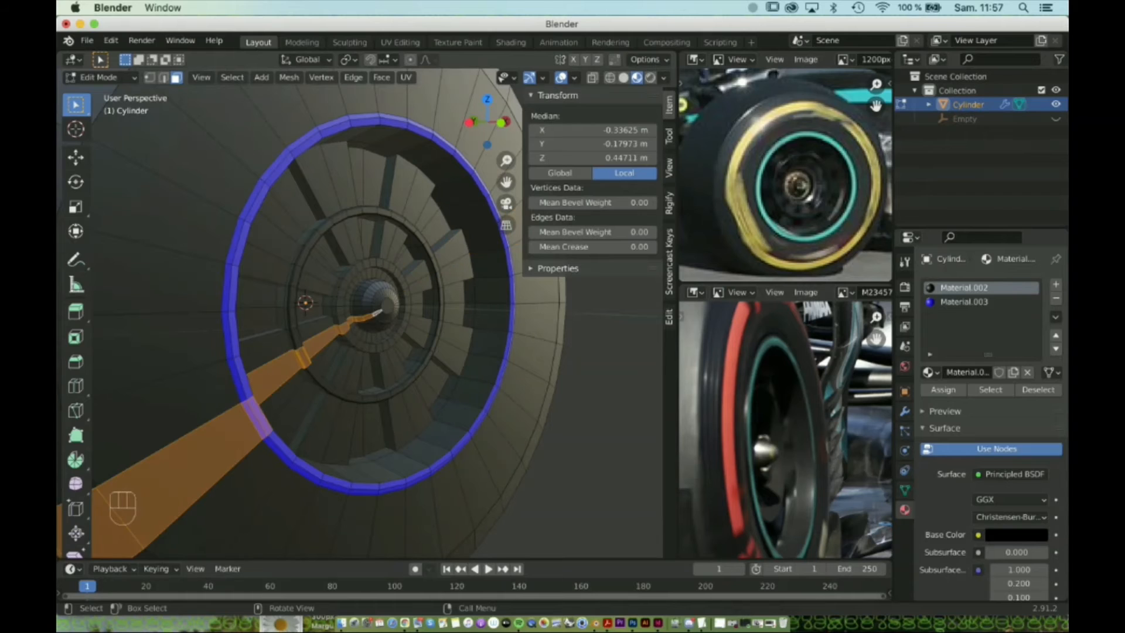
left_click(384, 305, "alt")
scroll(384, 305, "up", 3)
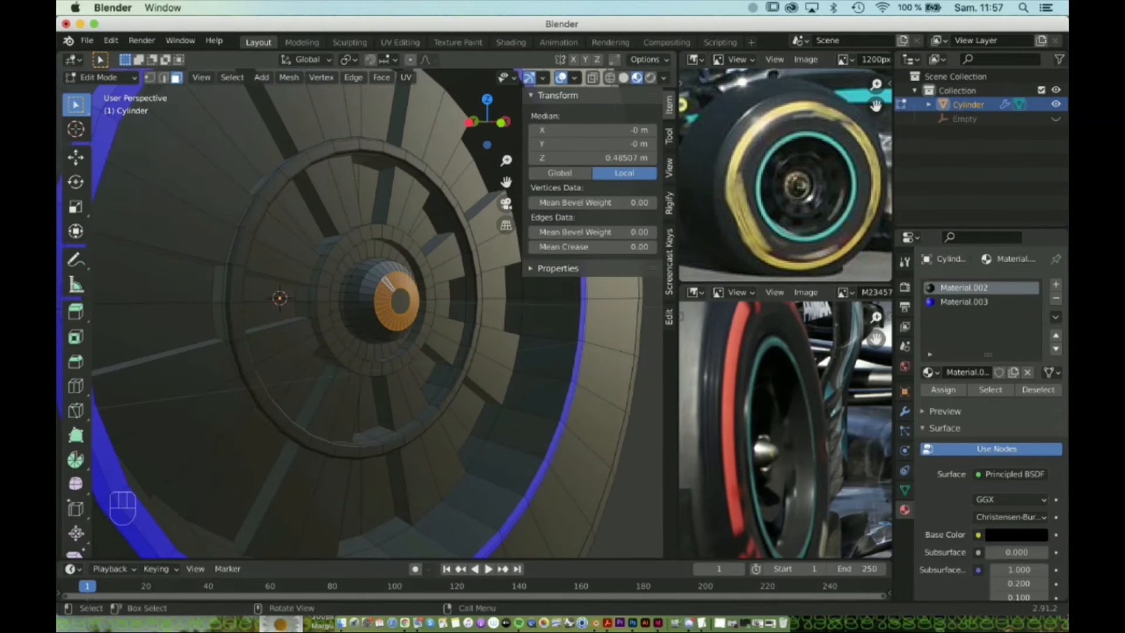
left_click(400, 301, "shift")
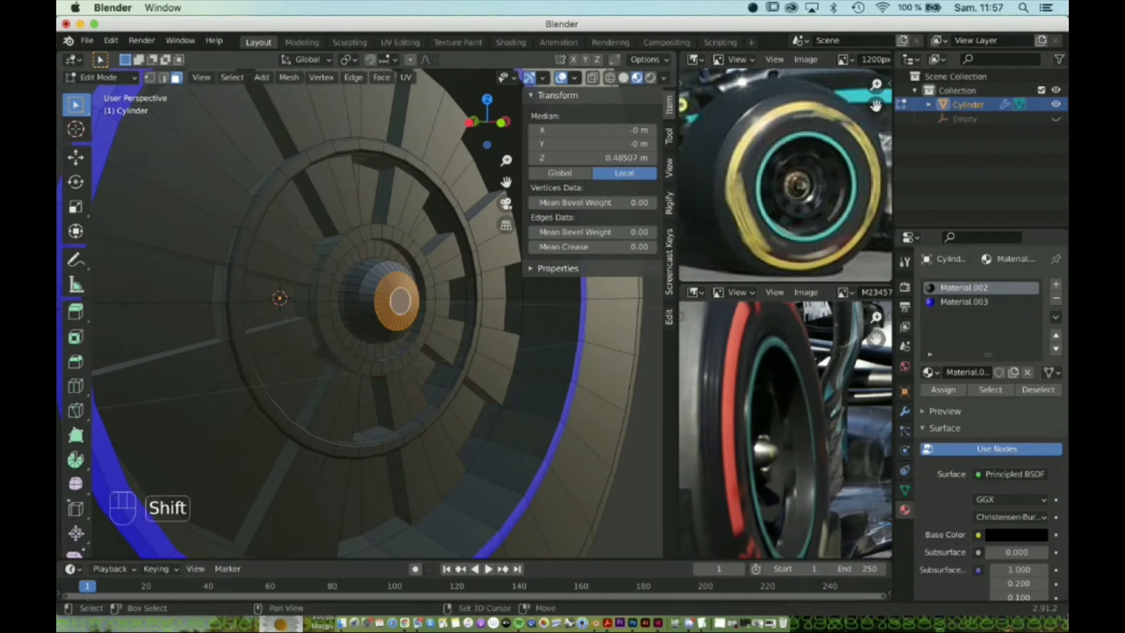
left_click(370, 277, "shift")
double_click(359, 273, "shift")
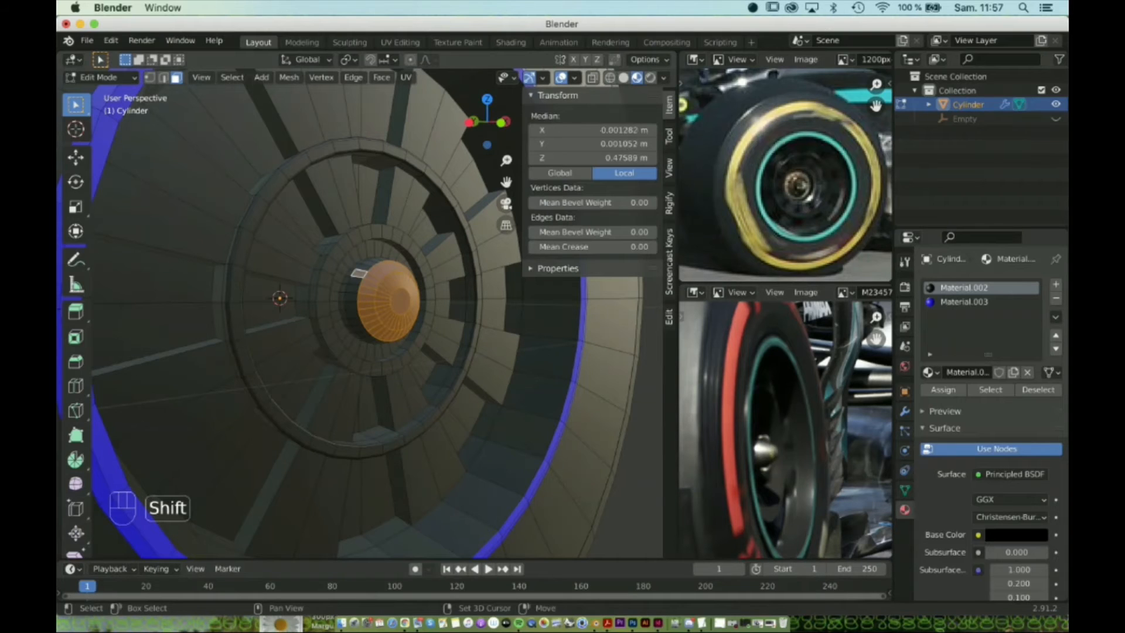
key("super+z")
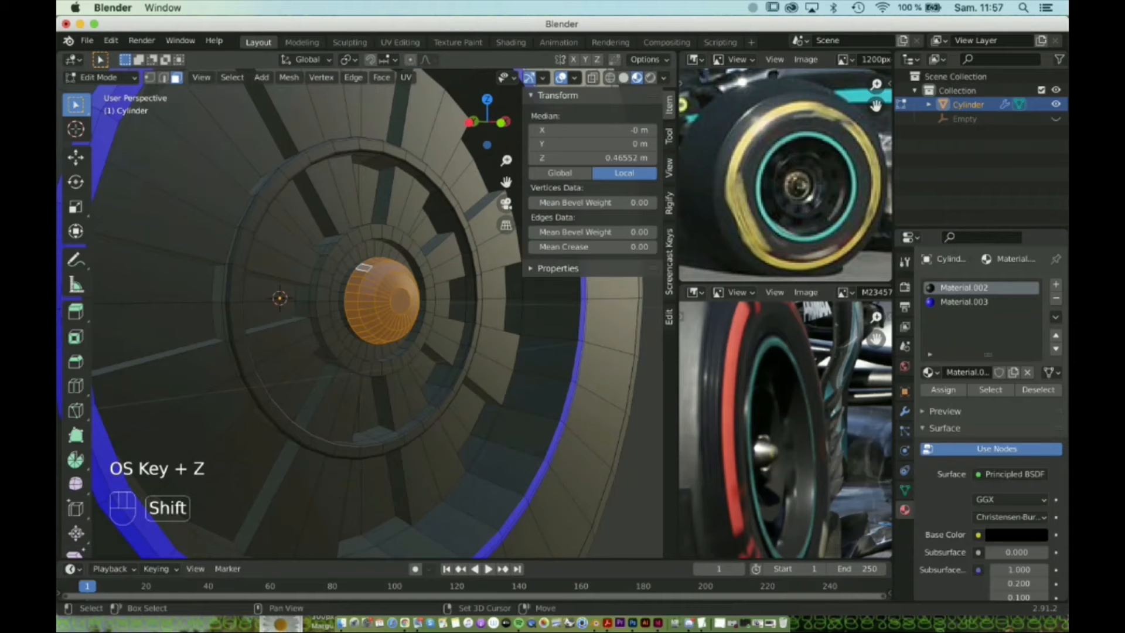
left_click(343, 288, "shift")
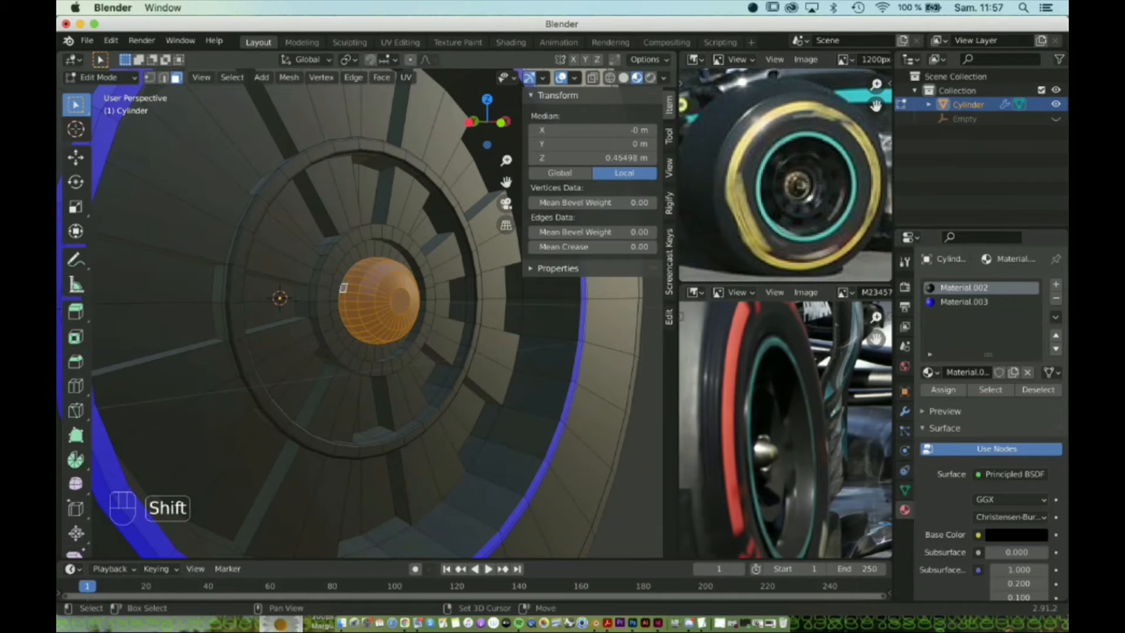
double_click(338, 276, "shift")
middle_click_drag(338, 276, 316, 263)
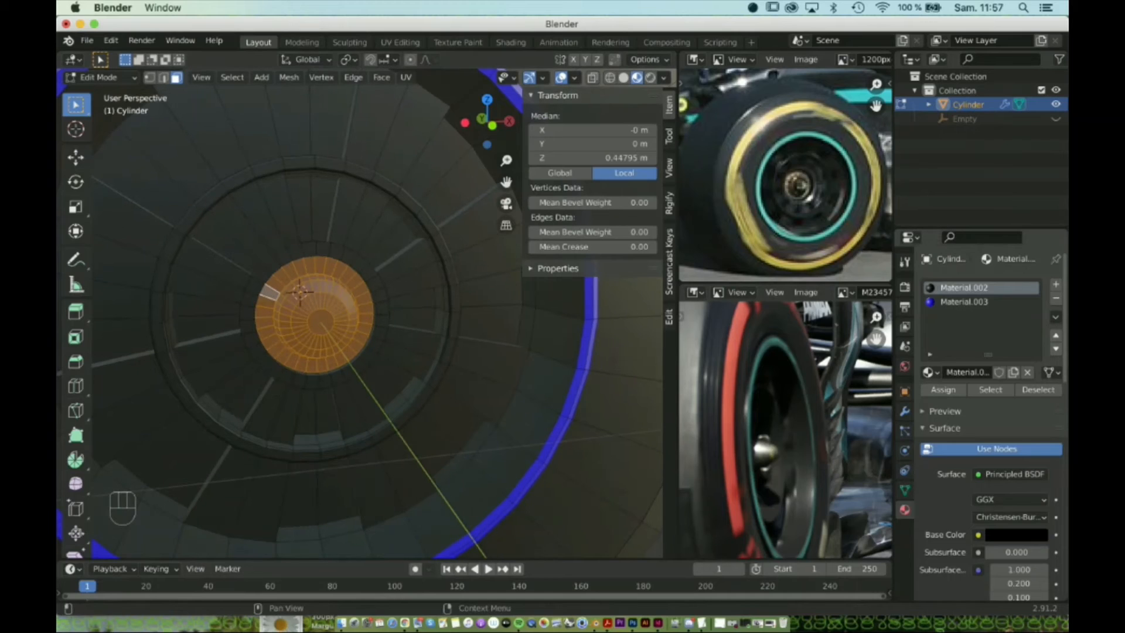
Add a third material with a light orange base color and set its Metallic value to 1.000.
left_click(1056, 285)
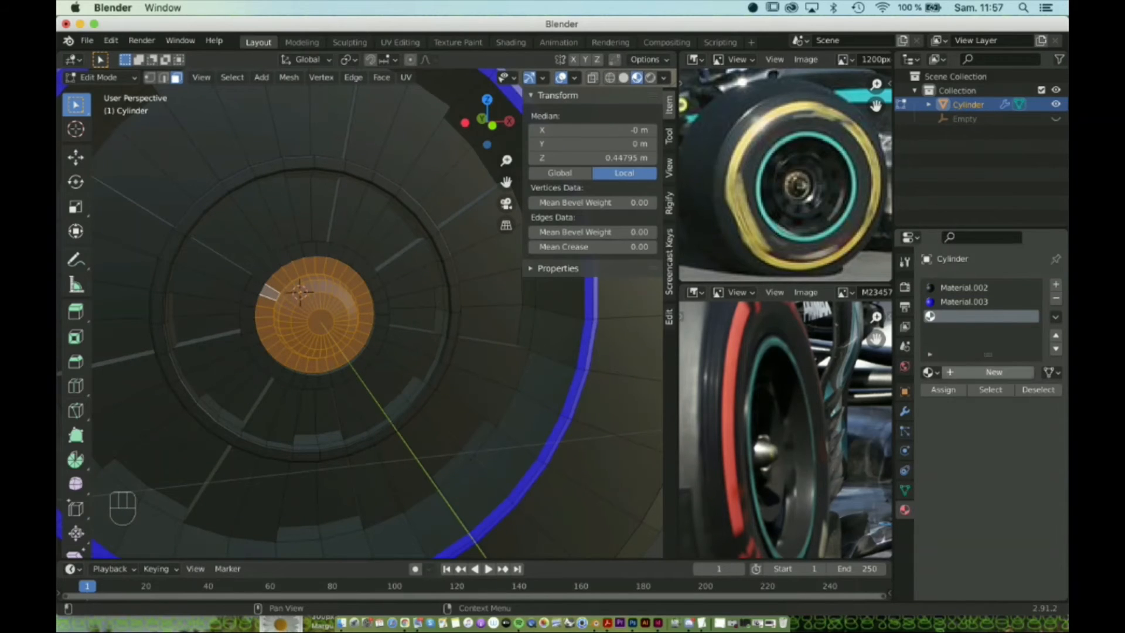
left_click(994, 371)
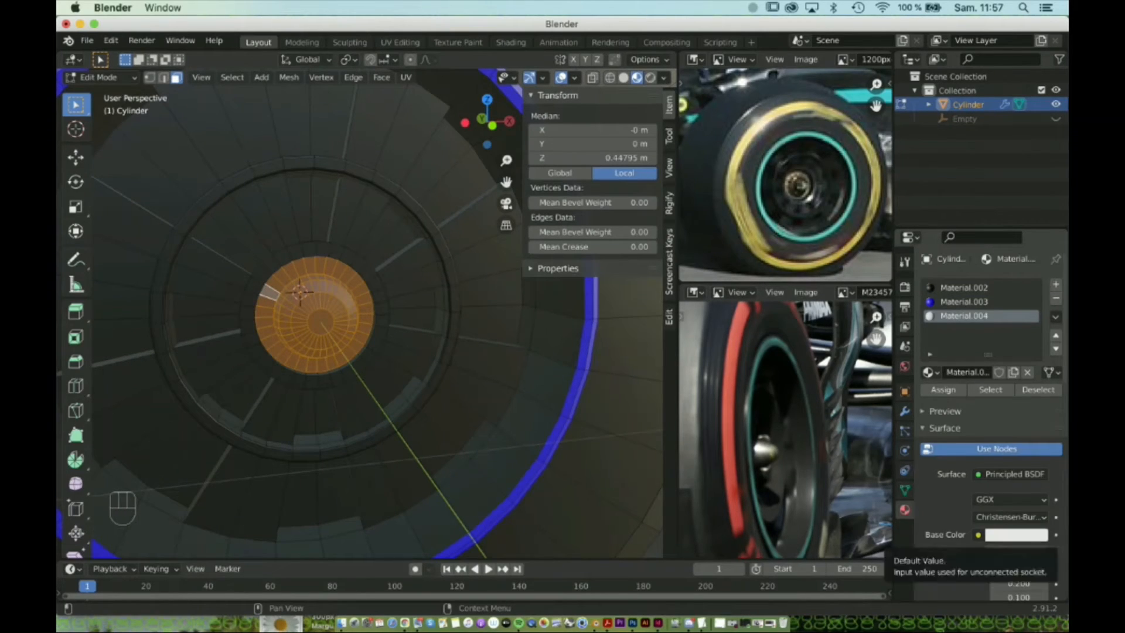
left_click(1016, 534)
left_click(945, 424)
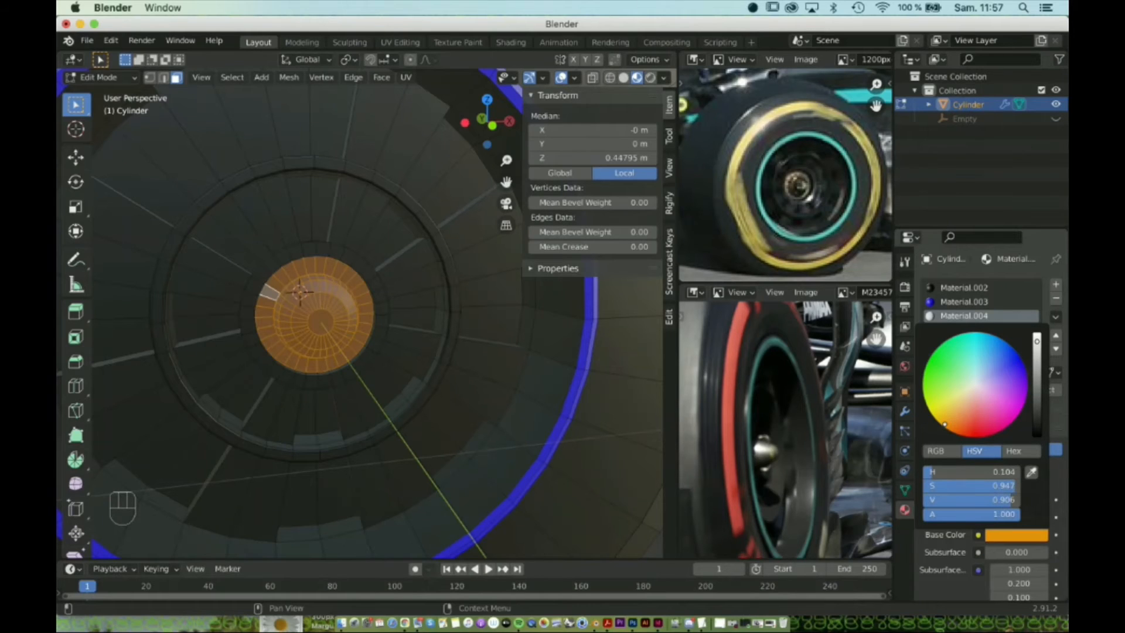
left_click_drag(944, 423, 958, 410)
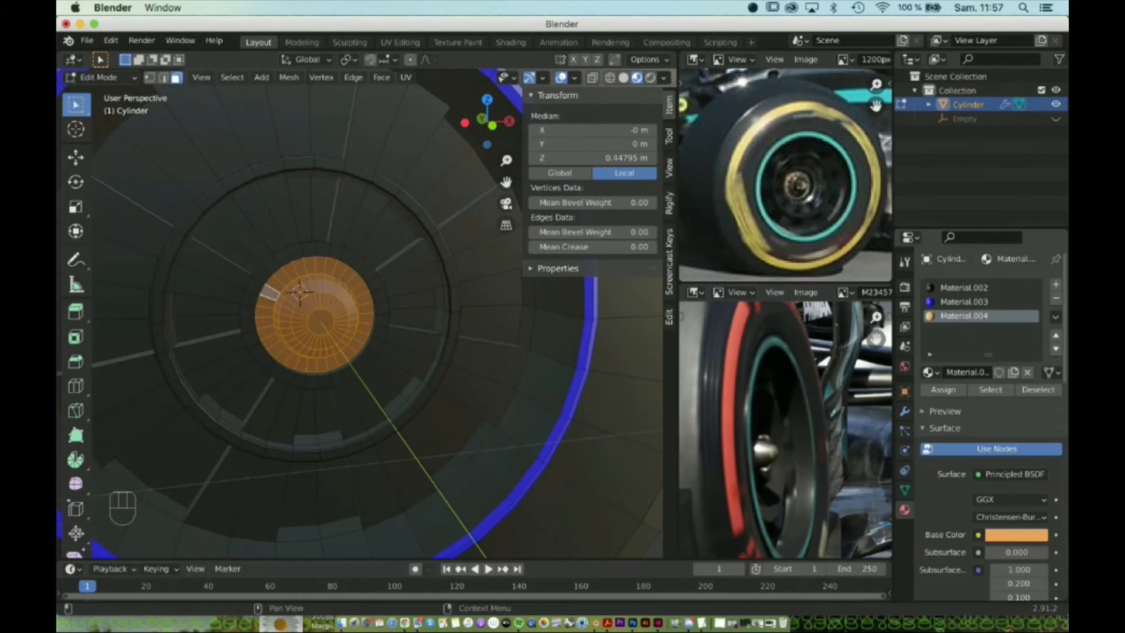
scroll(990, 422, "down", 4)
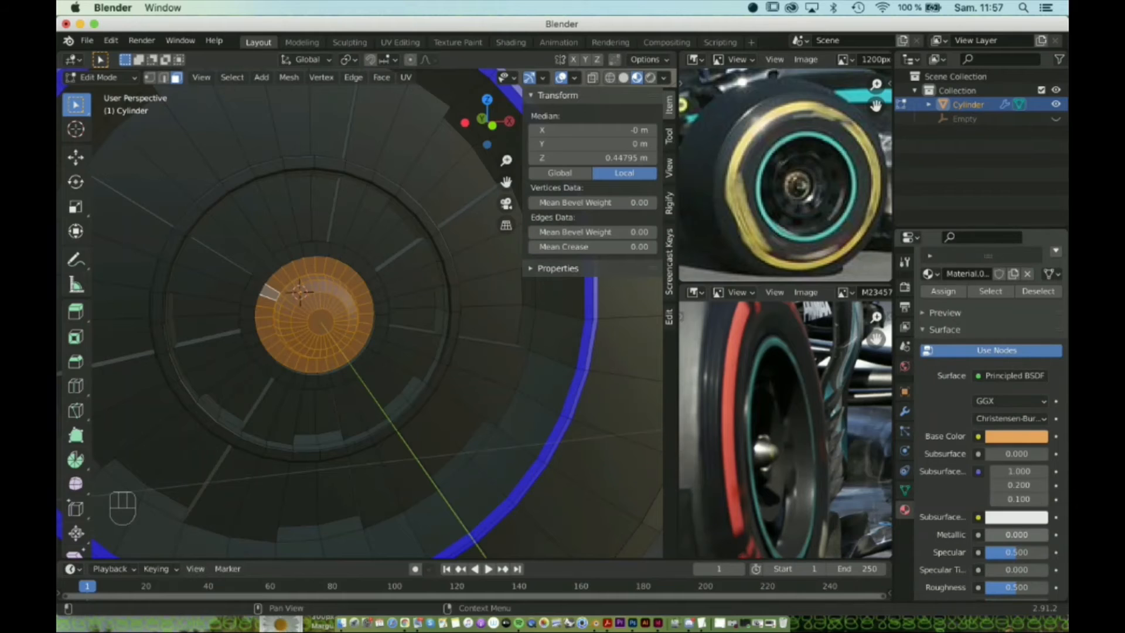
left_click_drag(996, 535, 1049, 534)
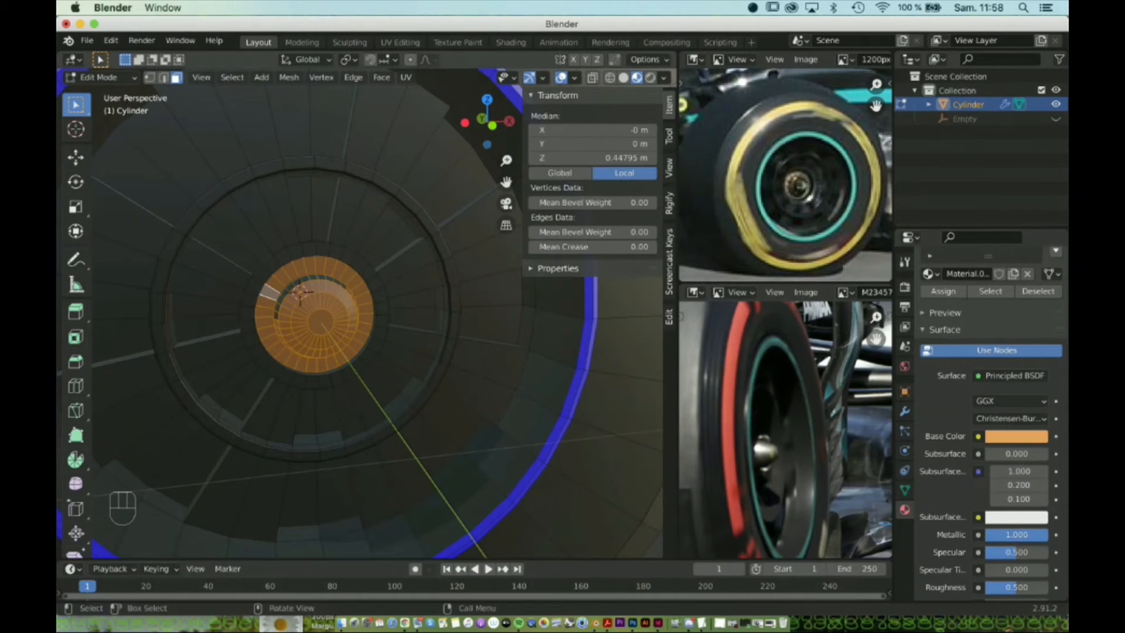
Hide the sidebar, assign the orange metallic material to the axle stub faces and inspect the wheel from several angles.
left_click(669, 261)
scroll(316, 315, "up", 3)
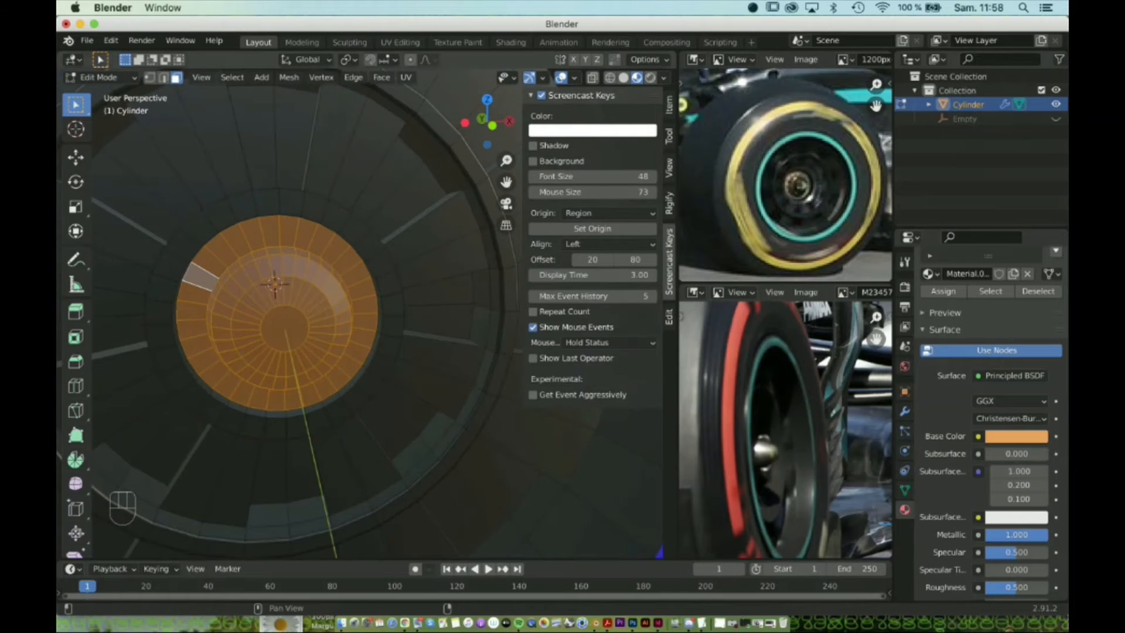
key("n")
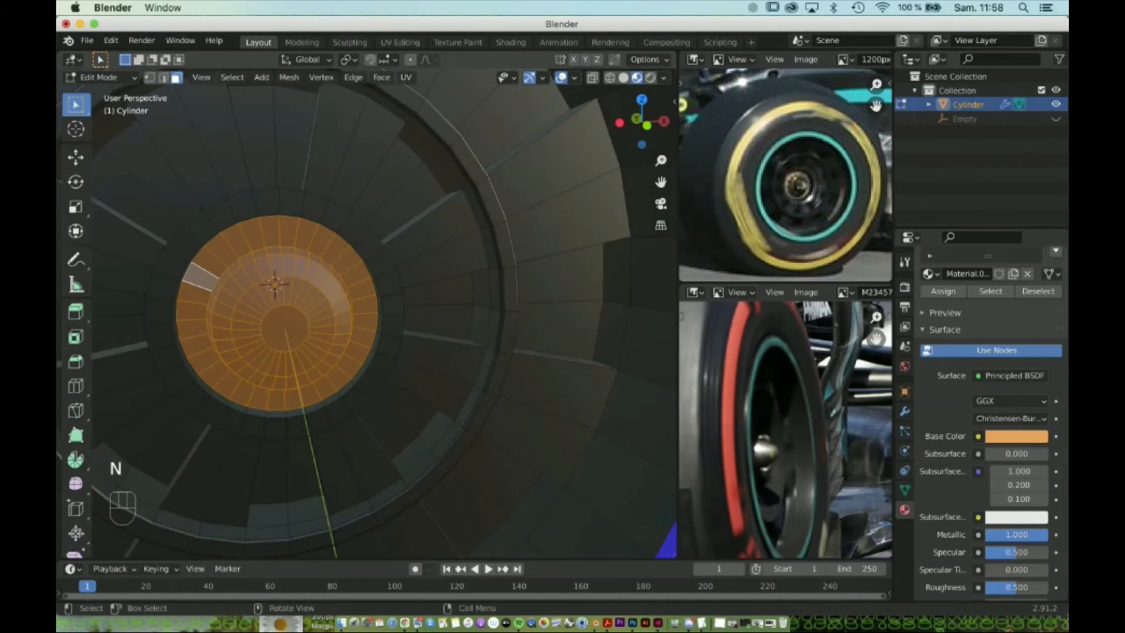
scroll(340, 315, "down", 5)
scroll(367, 313, "down", 1)
key("alt+a")
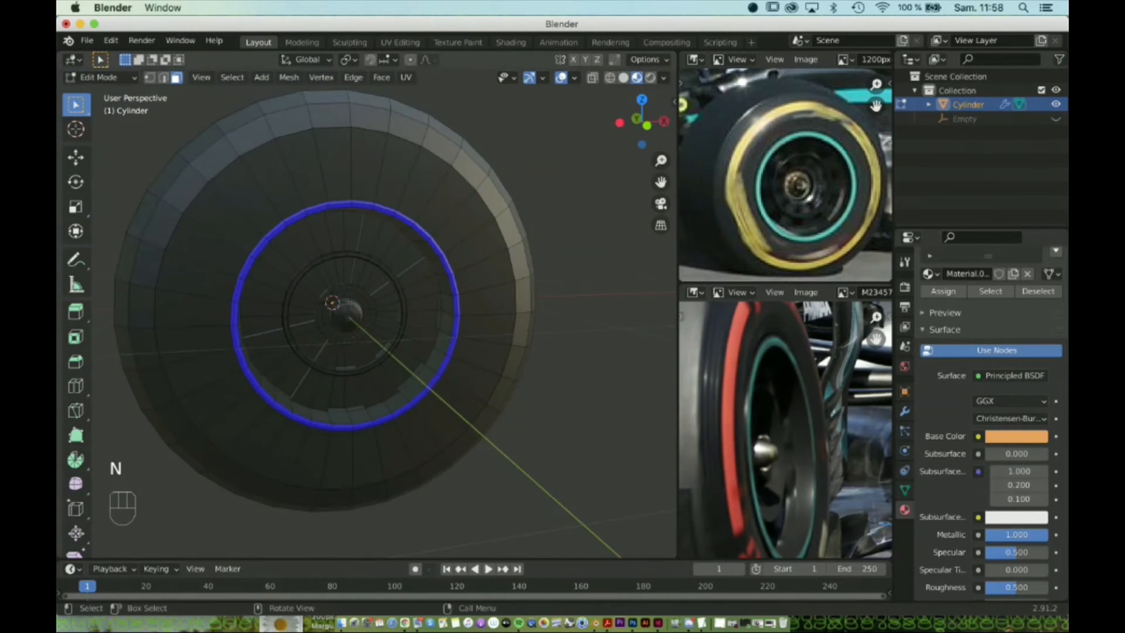
key("super+z")
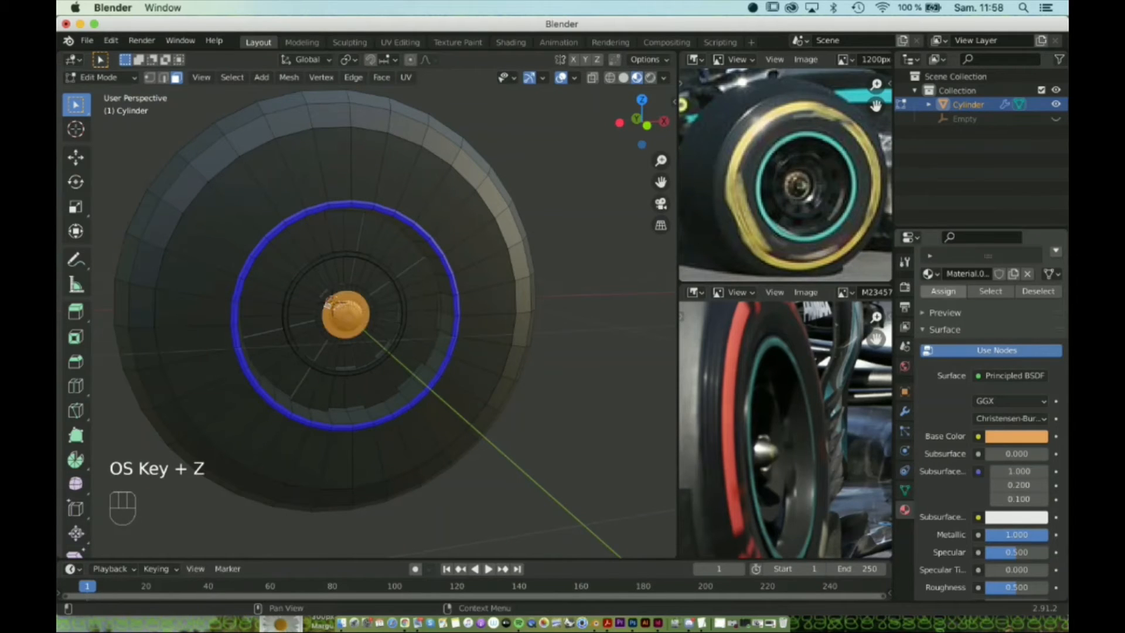
middle_click_drag(351, 317, 399, 299)
left_click(557, 375)
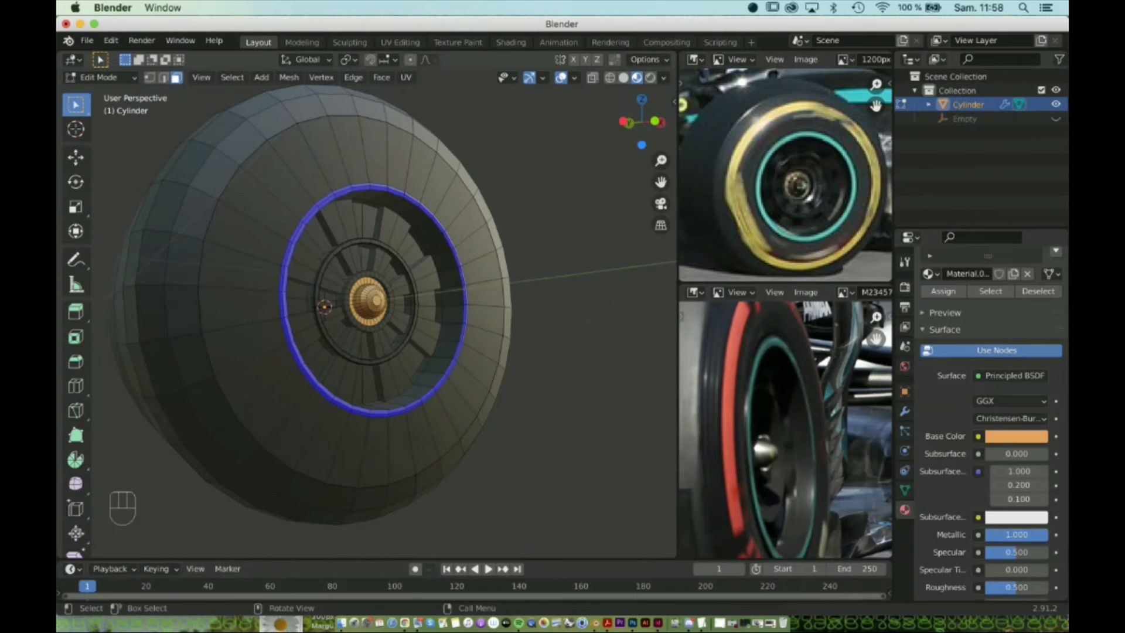
scroll(528, 351, "down", 4)
middle_click_drag(527, 352, 480, 370)
scroll(480, 371, "up", 2)
scroll(363, 313, "up", 3)
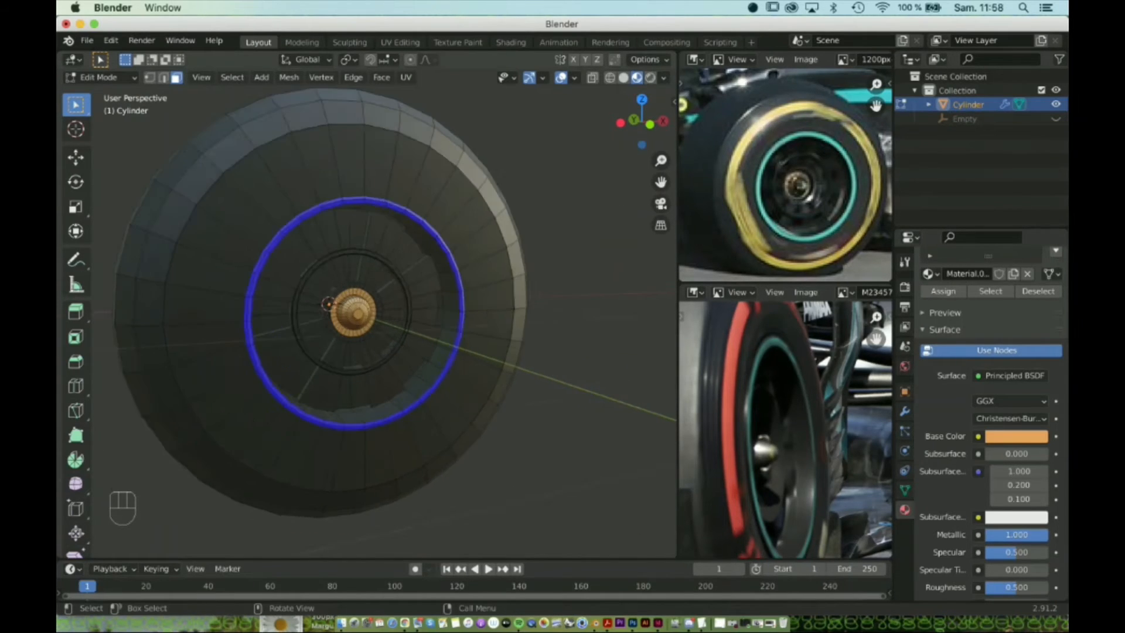
Extrude the eight two-face panels spaced between the rim and the hub ring inward by about 0.27 m.
middle_click_drag(363, 313, 360, 288)
scroll(361, 289, "down", 3)
middle_click_drag(375, 305, 409, 311)
left_click(408, 310, "alt")
key("alt+a")
left_click(408, 297, "shift")
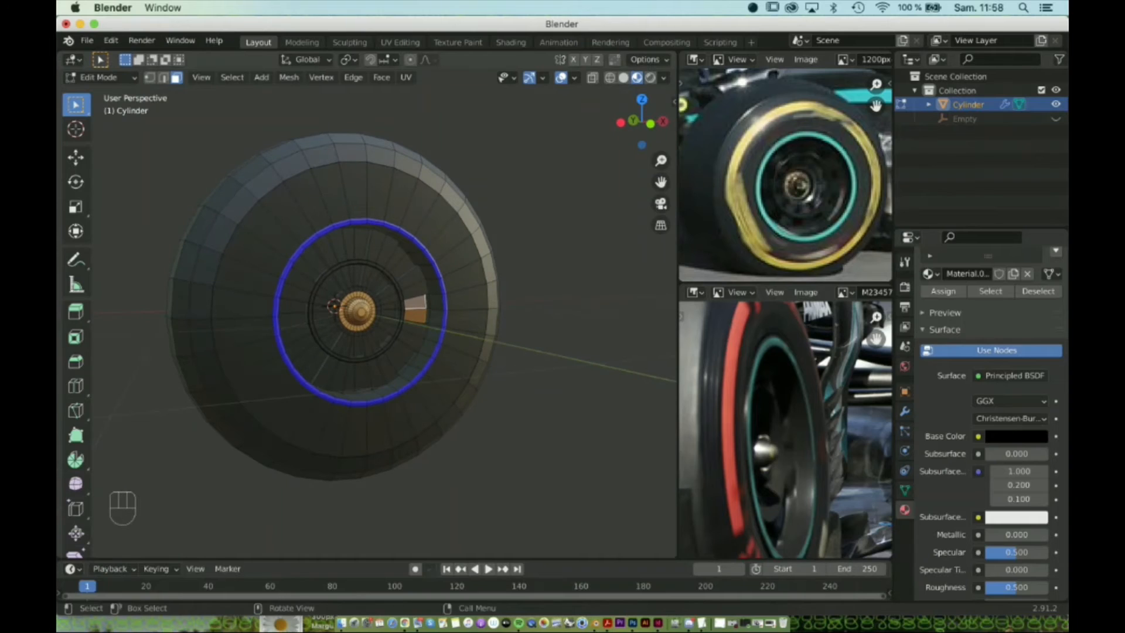
left_click(360, 243, "shift")
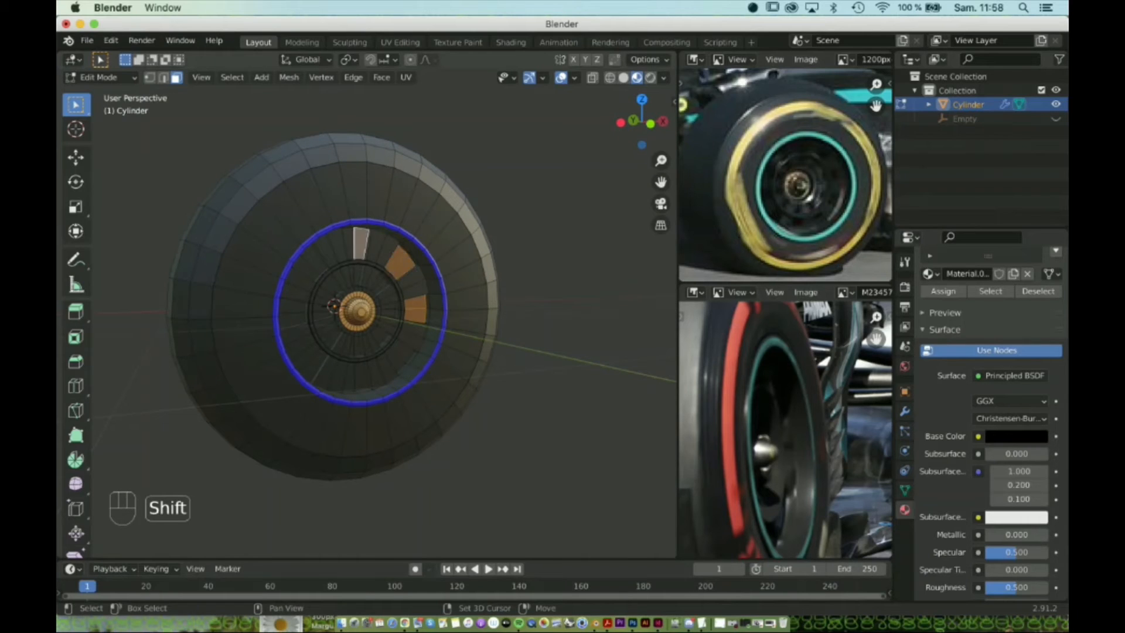
left_click(311, 264, "shift")
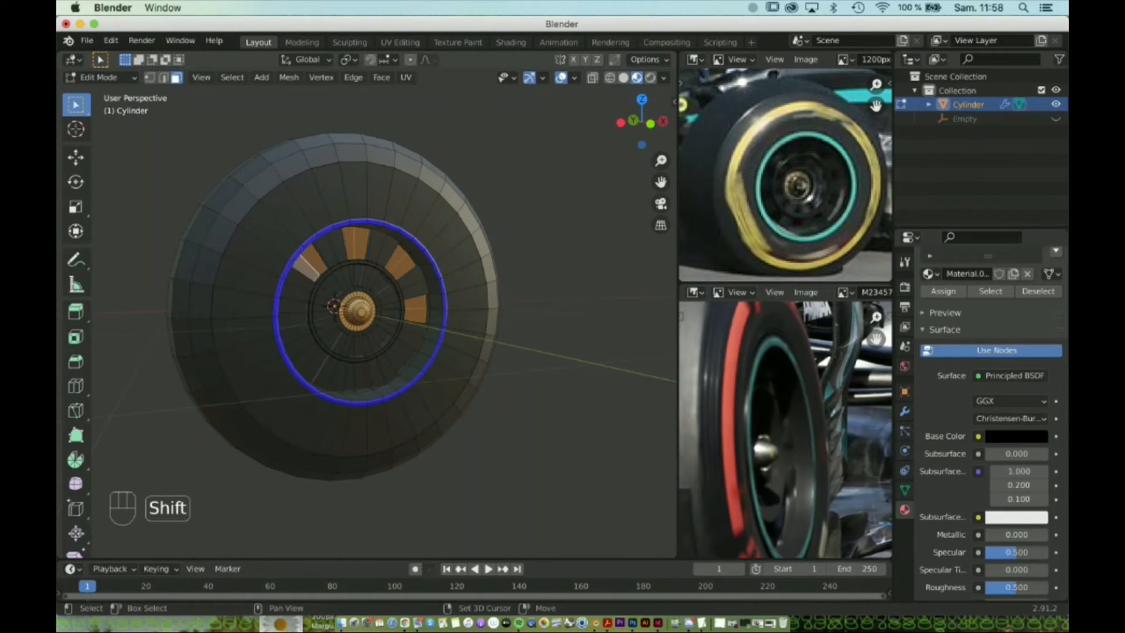
middle_click_drag(351, 305, 316, 347)
left_click(286, 346, "shift")
left_click(301, 354, "shift")
left_click(348, 376, "shift")
left_click(360, 375, "shift")
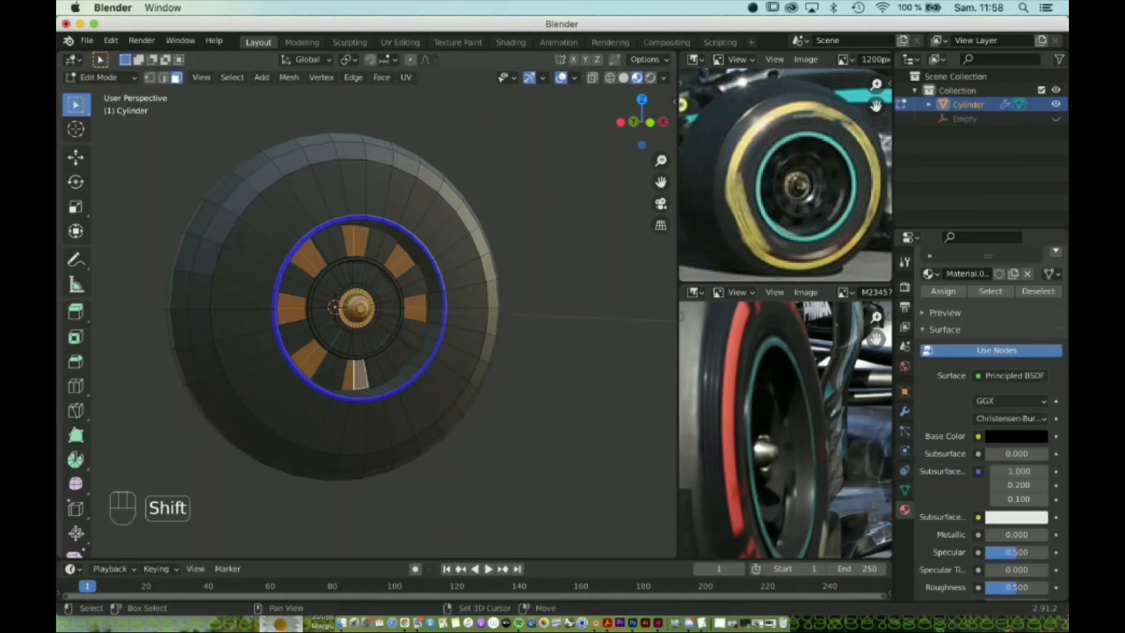
left_click(395, 359, "shift")
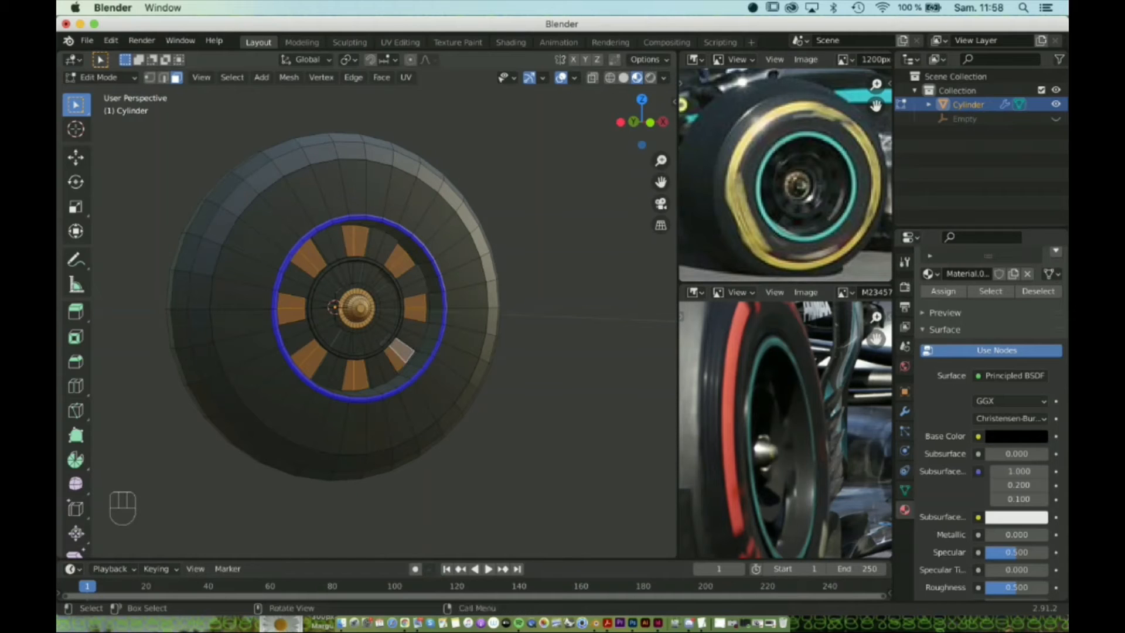
key("e")
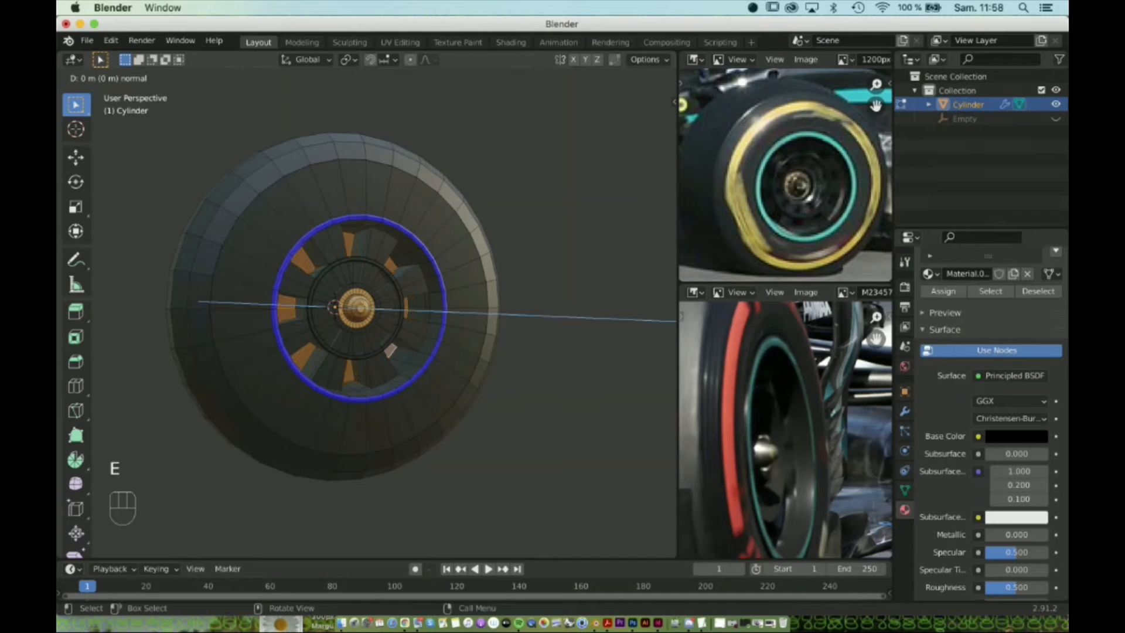
left_click(404, 357)
middle_click_drag(404, 357, 338, 373)
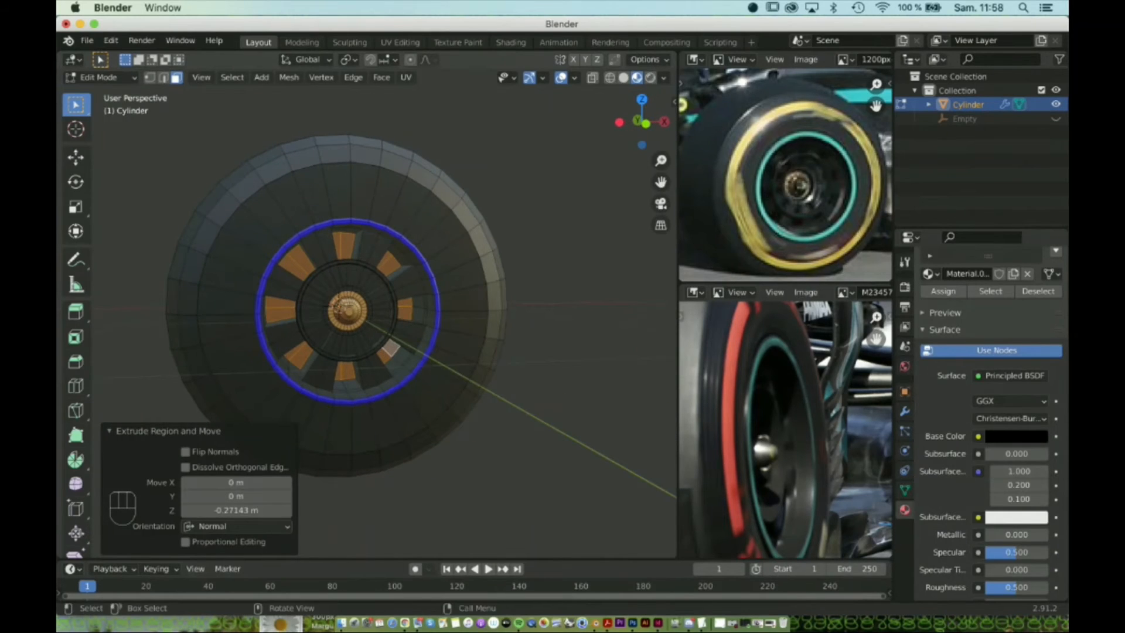
Select the two-face panels spaced around the ring between the axle stub and the hub ring.
scroll(338, 373, "up", 3)
left_click(375, 347)
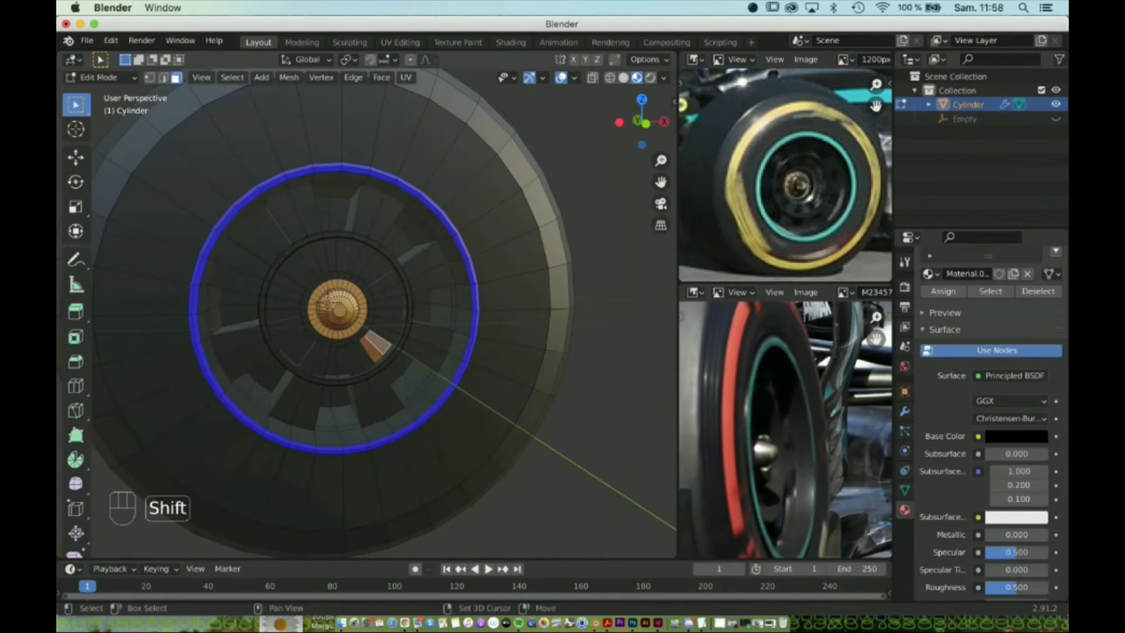
left_click(388, 313, "shift")
left_click(377, 271, "shift")
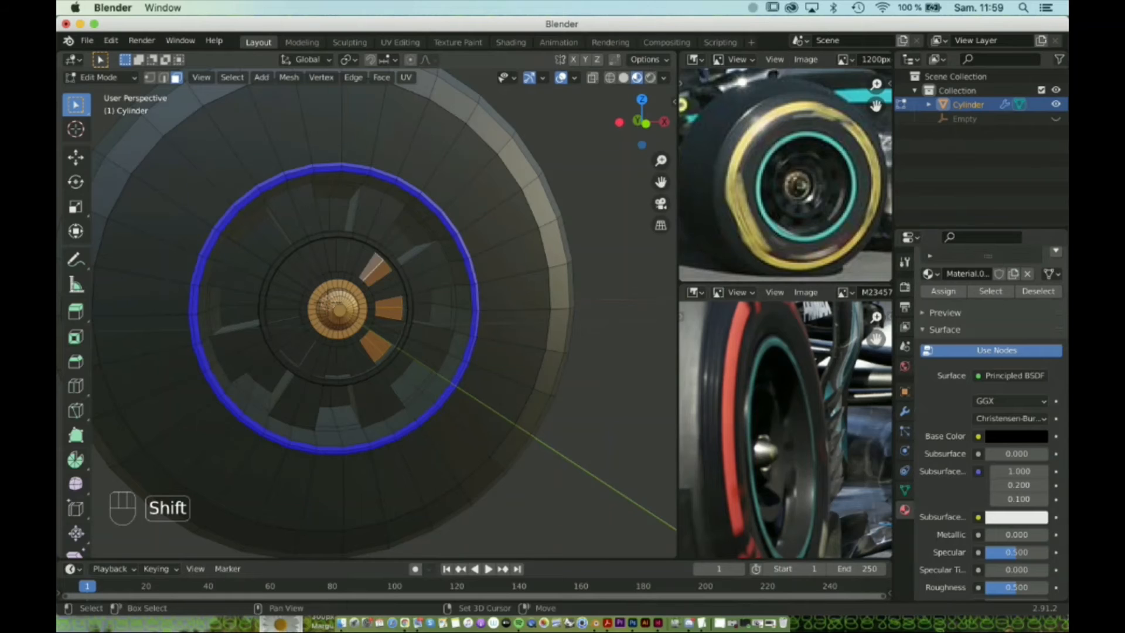
left_click(341, 254, "shift")
left_click(330, 256, "shift")
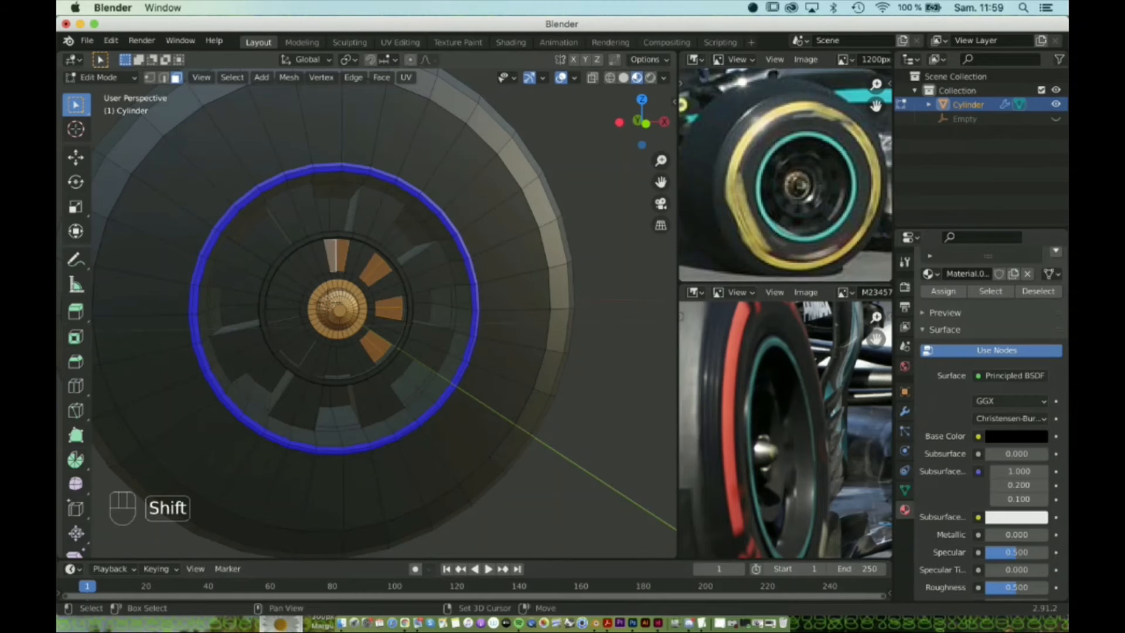
left_click(297, 269, "shift")
middle_click_drag(294, 274, 313, 258)
left_click(301, 288, "shift")
left_click(300, 298, "shift")
middle_click_drag(328, 345, 386, 275)
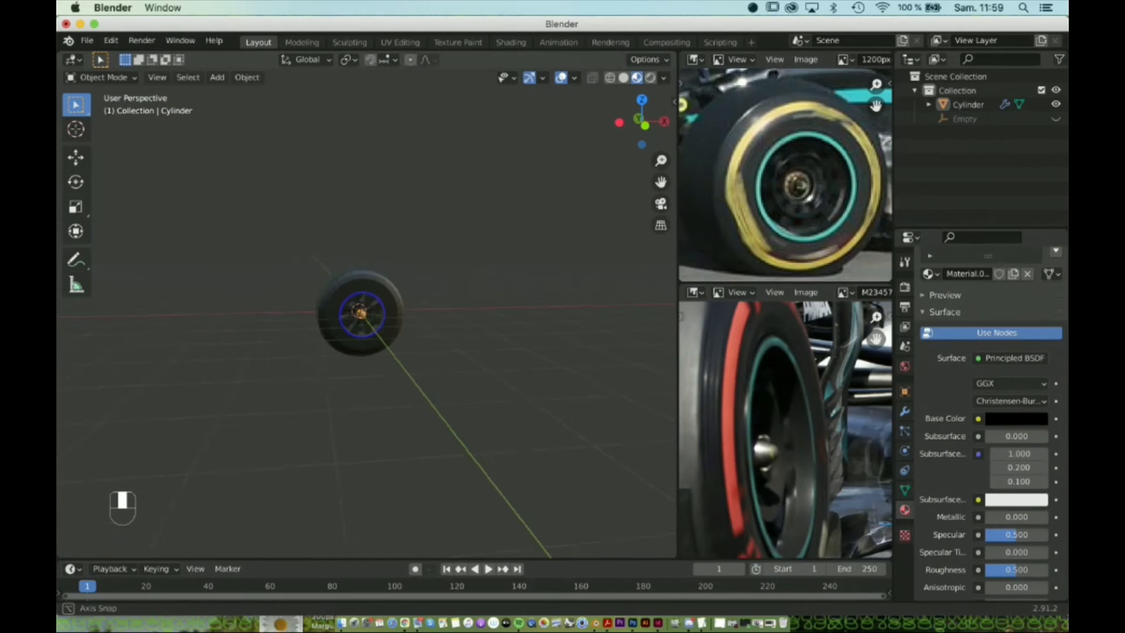
Unhide the Empty, select it and raise it about 2.91 m along Z above the wheel.
key("shift+a")
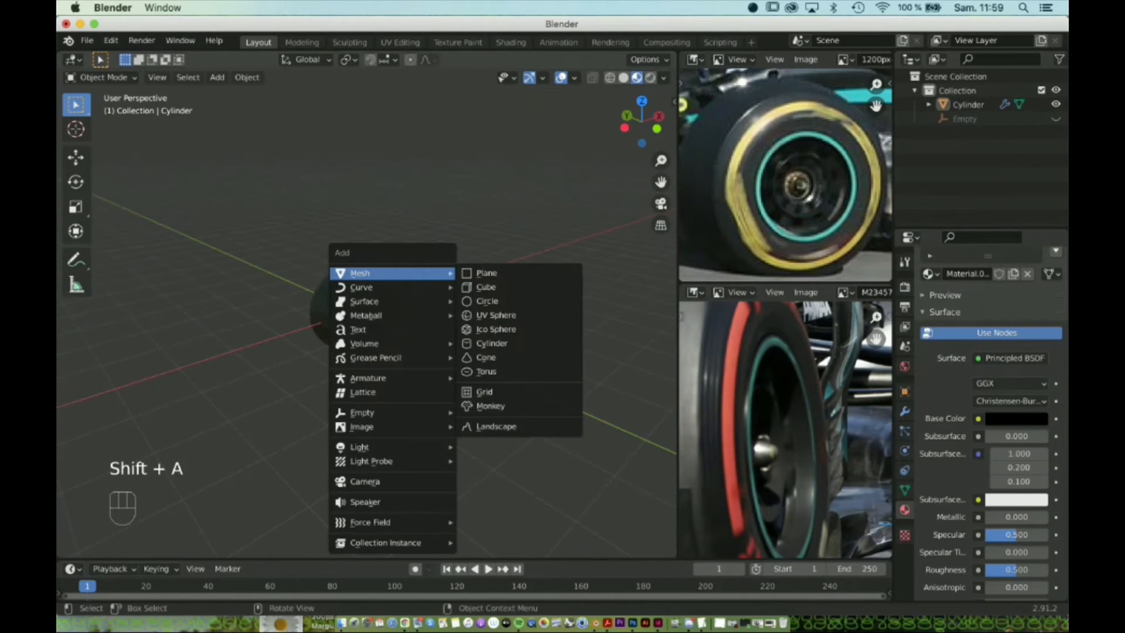
mouse_move(375, 427)
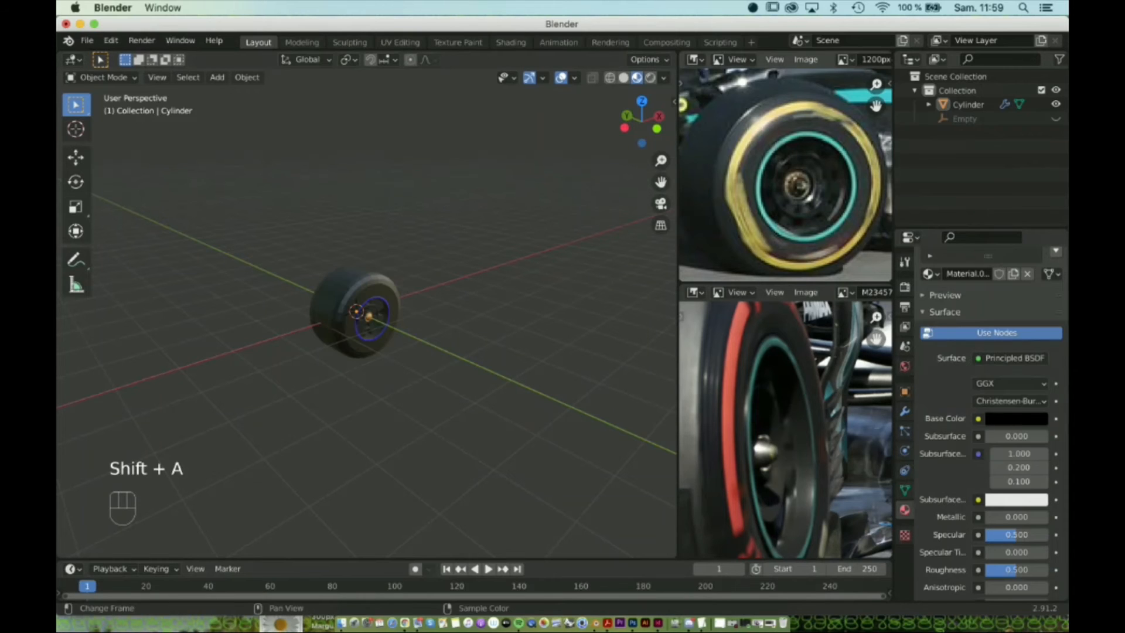
left_click(1055, 119)
middle_click_drag(469, 340, 342, 344)
left_click(341, 345)
key("g")
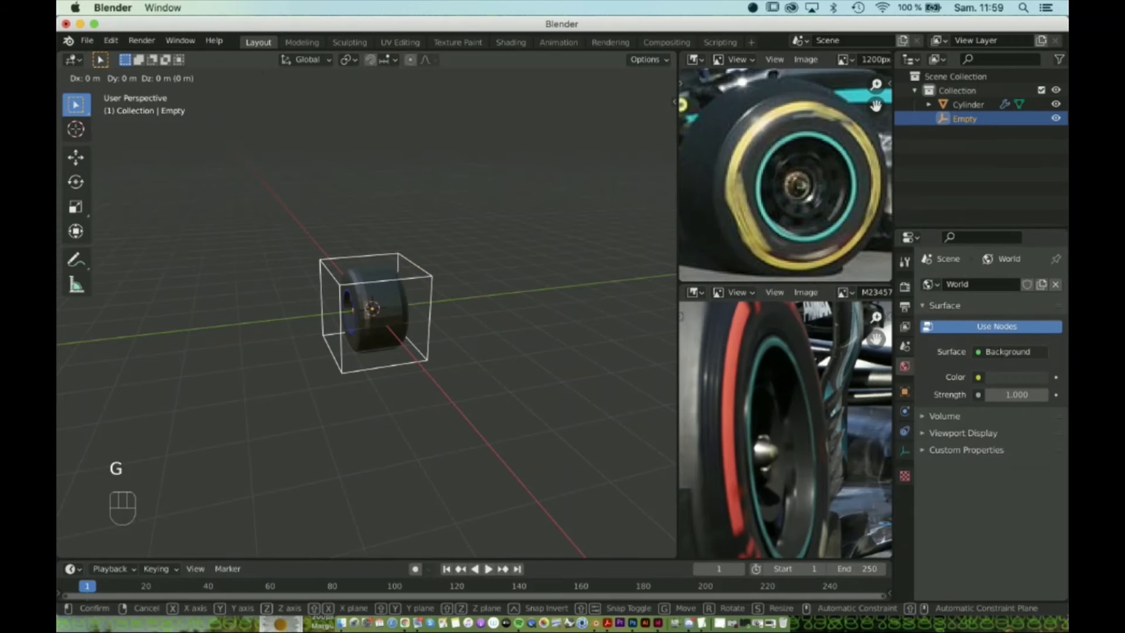
key("z")
left_click(352, 217)
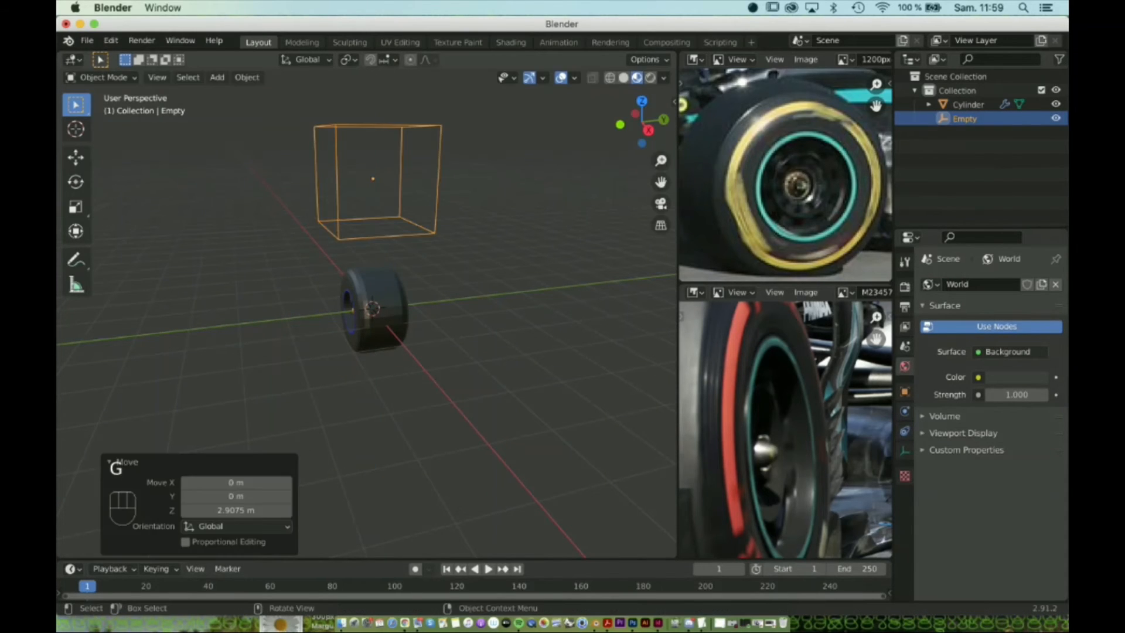
In top view, move the Empty about -2.02 m in X and -2.02 m in Y, clear of the wheel.
middle_click_drag(351, 223, 328, 224)
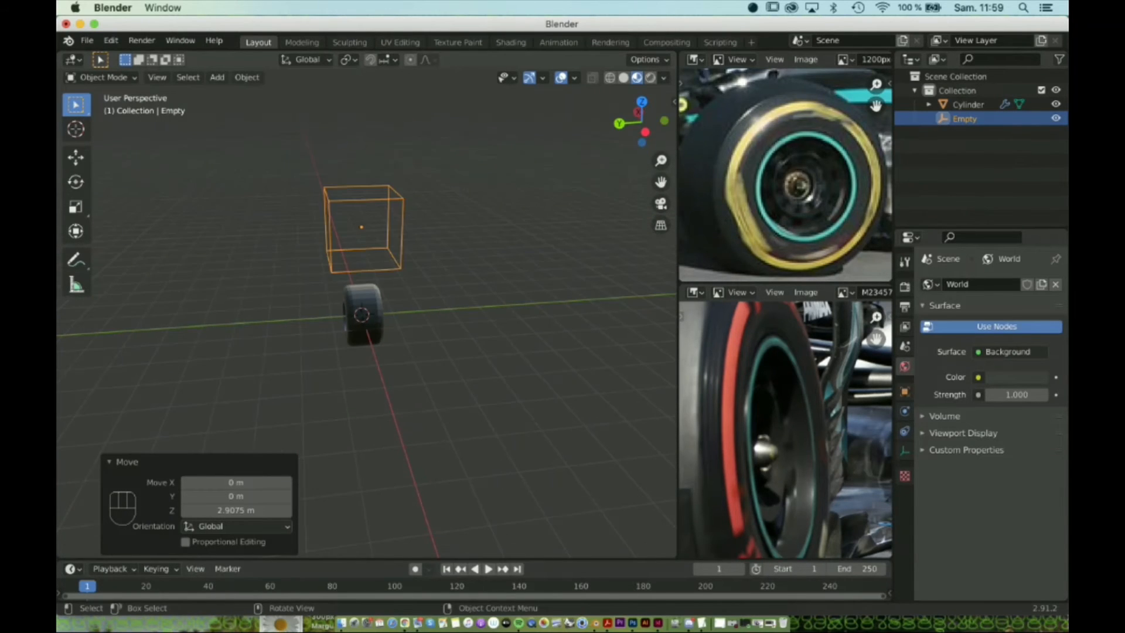
key("KP_7")
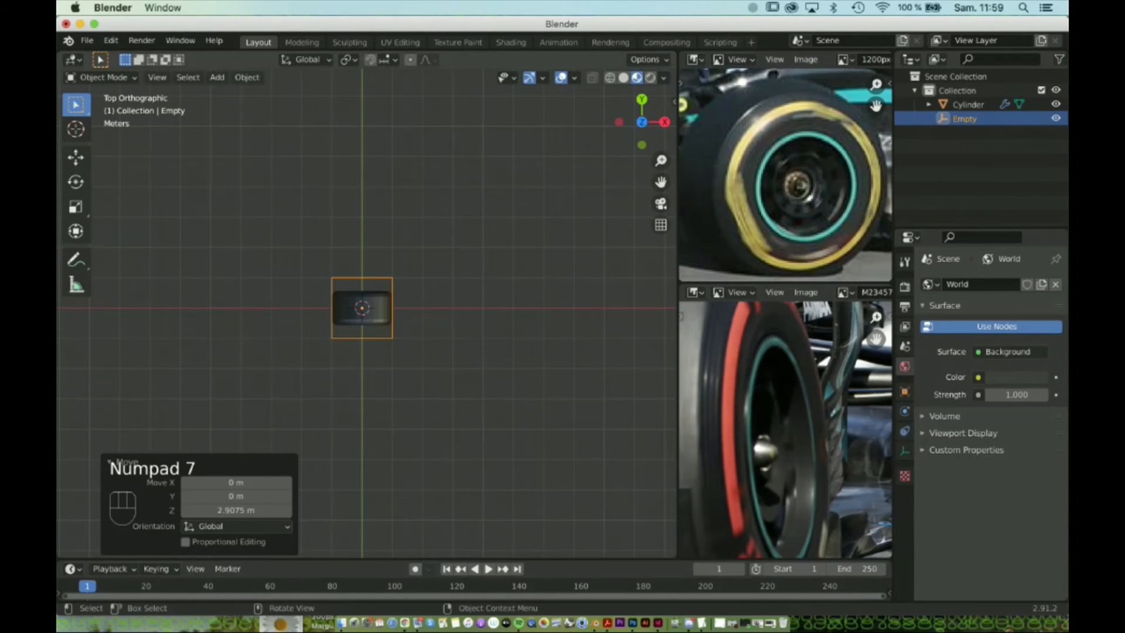
key("g")
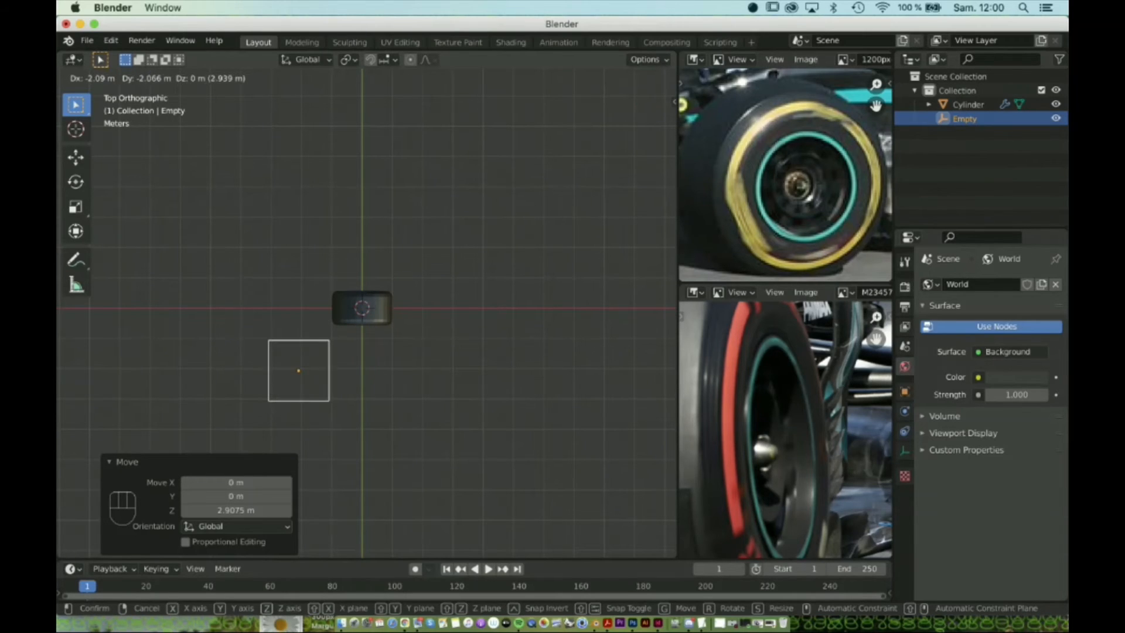
key("Return")
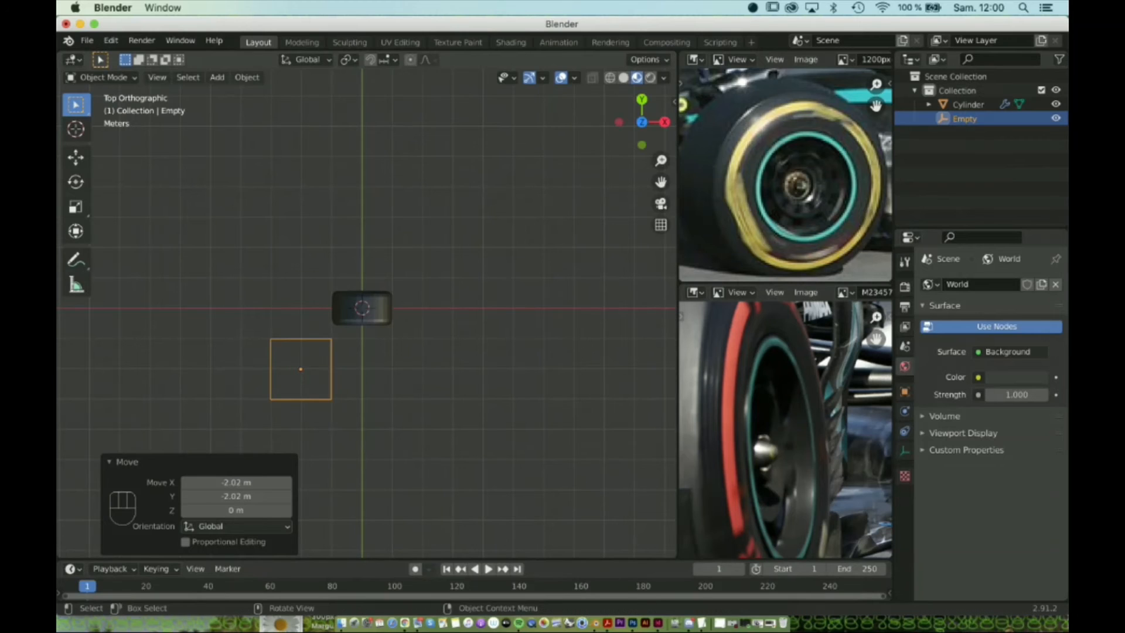
Add a Transformation constraint to the wheel with the Empty as its target and Extrapolate enabled.
middle_click_drag(366, 311, 498, 340)
left_click(369, 316)
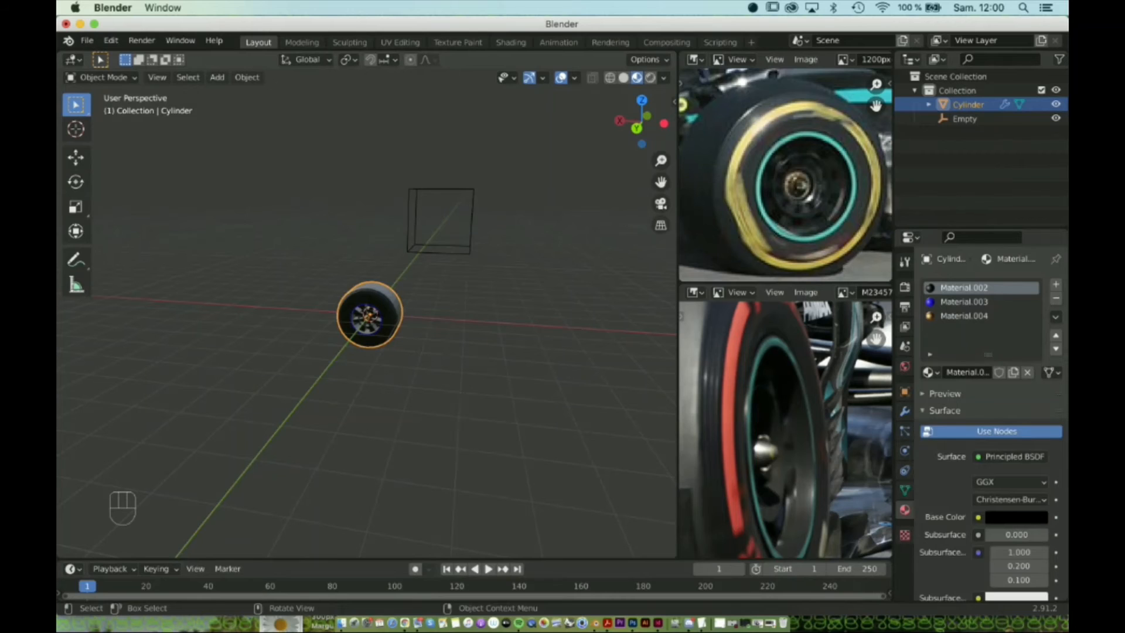
left_click(904, 470)
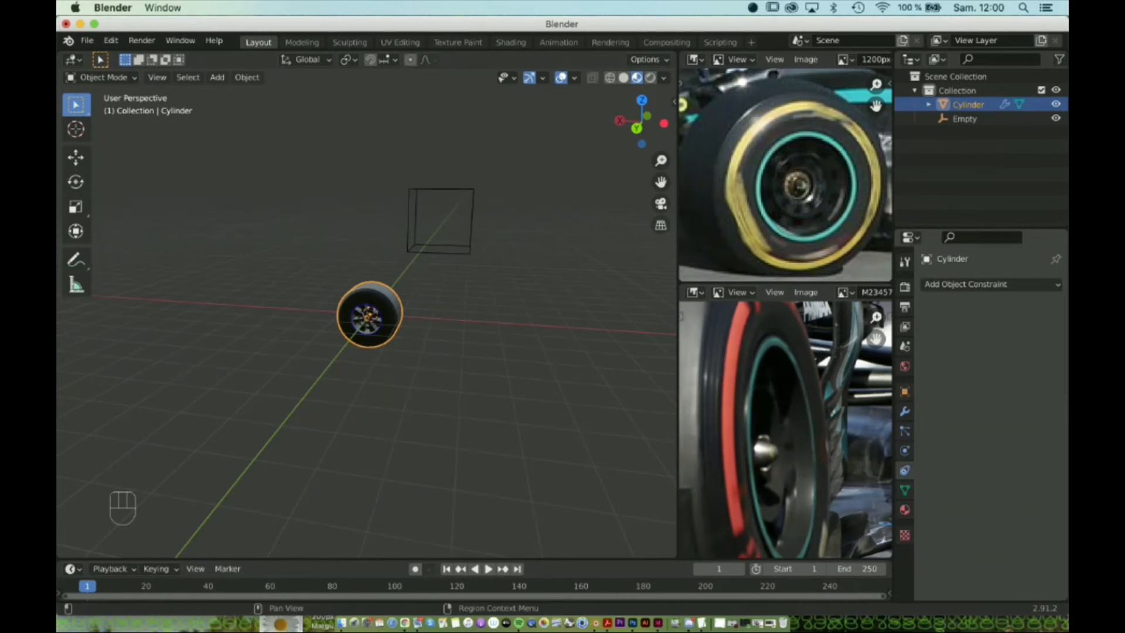
left_click(990, 284)
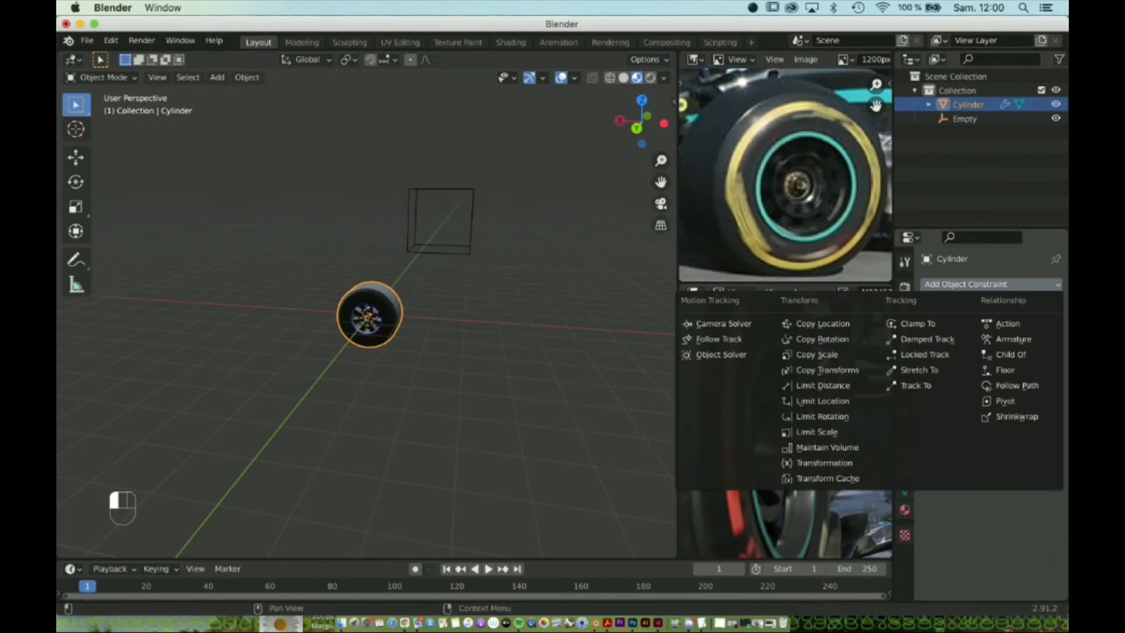
left_click(824, 463)
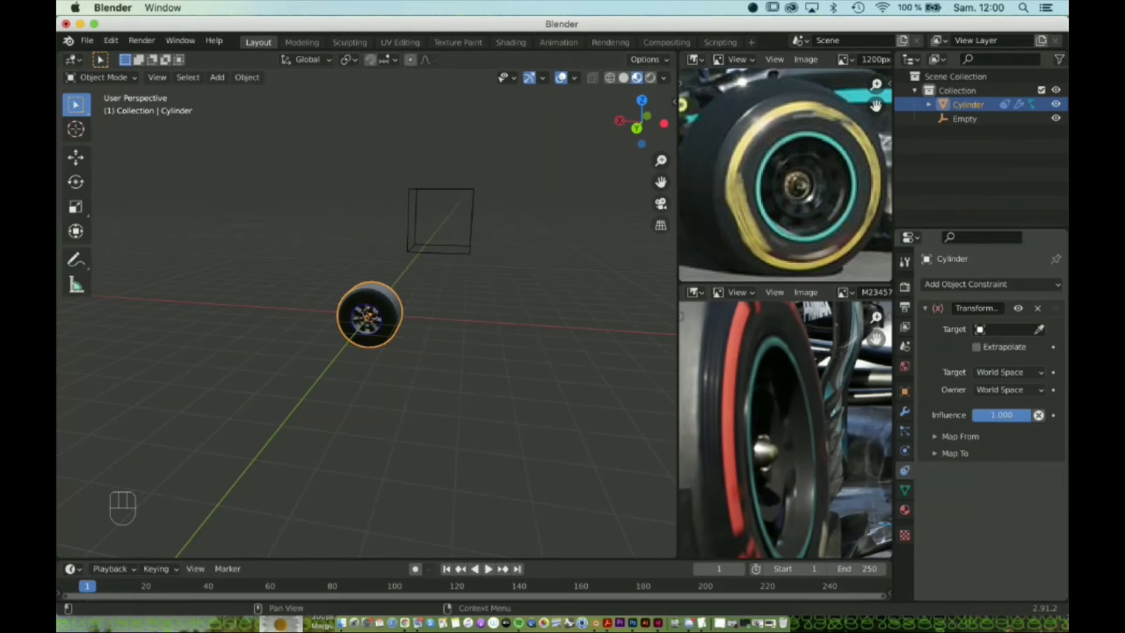
left_click(1005, 329)
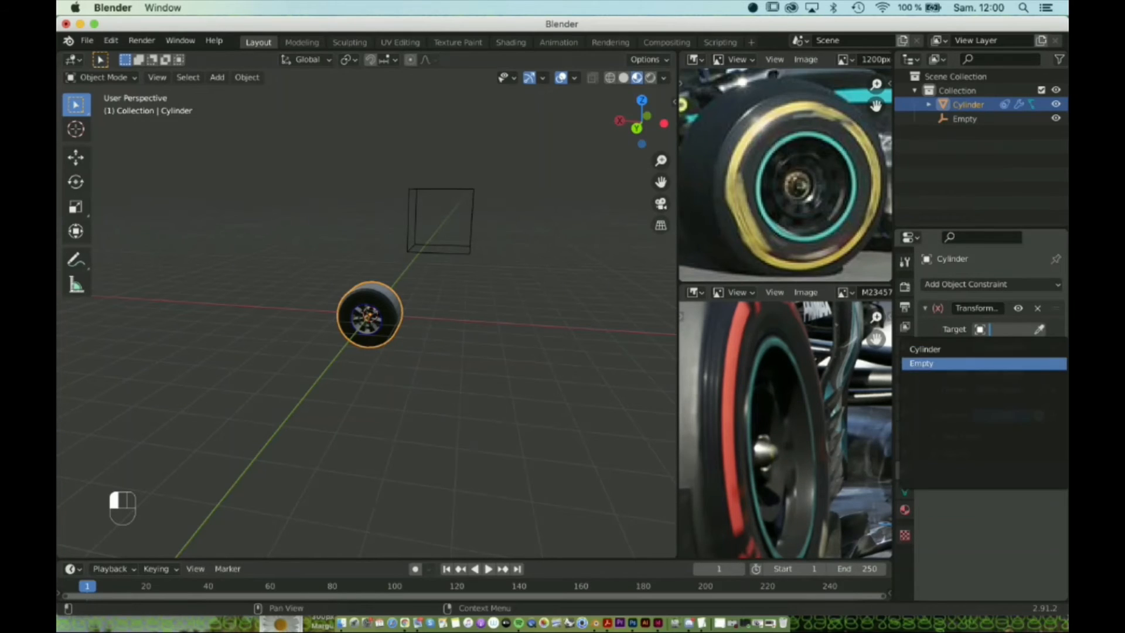
left_click(922, 363)
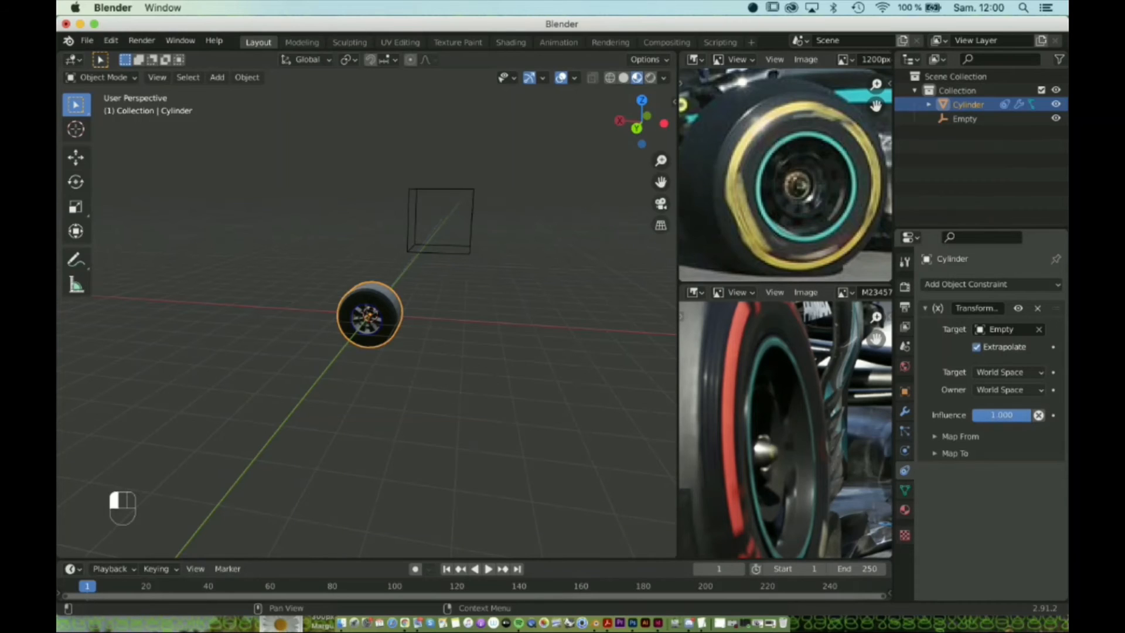
Set the constraint's Map From location X Max to 6.28 m.
left_click(956, 436)
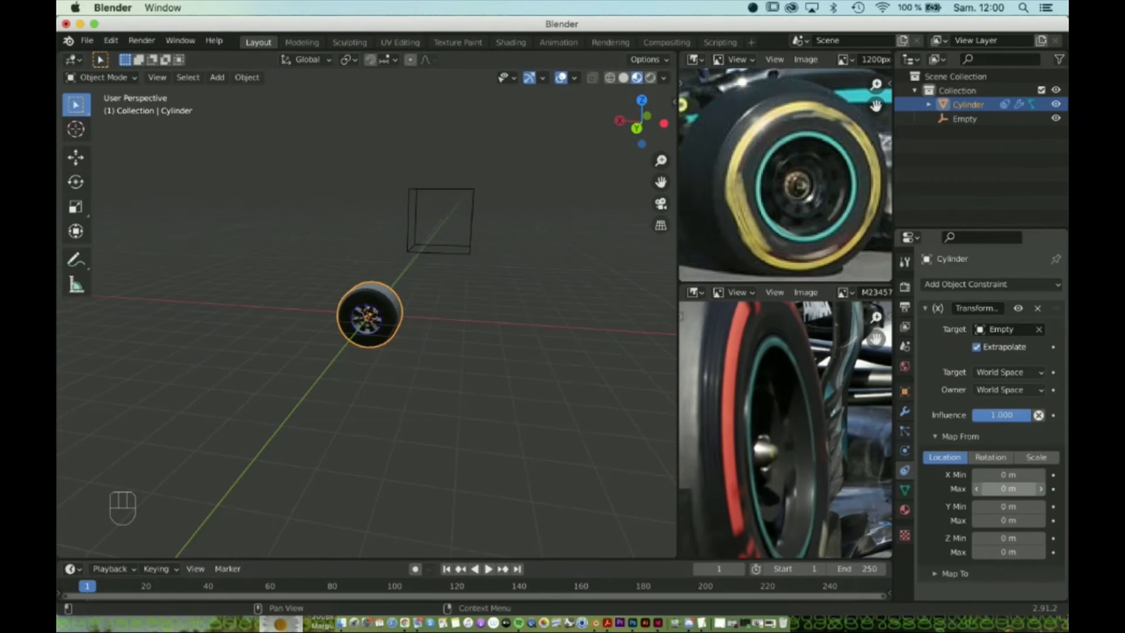
left_click(1008, 489)
key("shift")
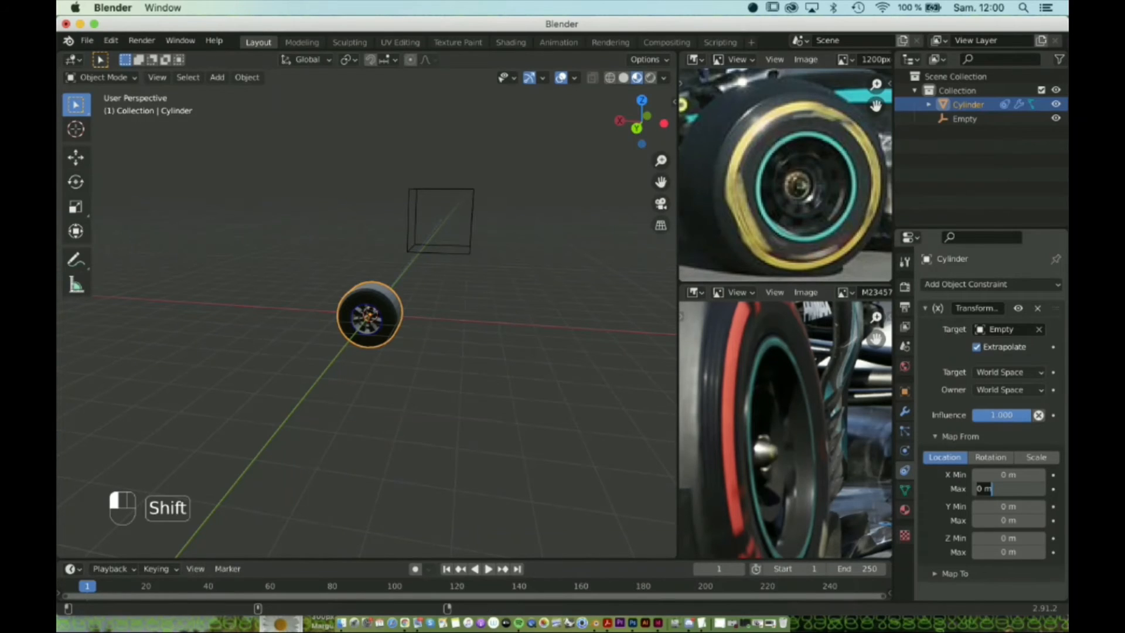
type("6.28")
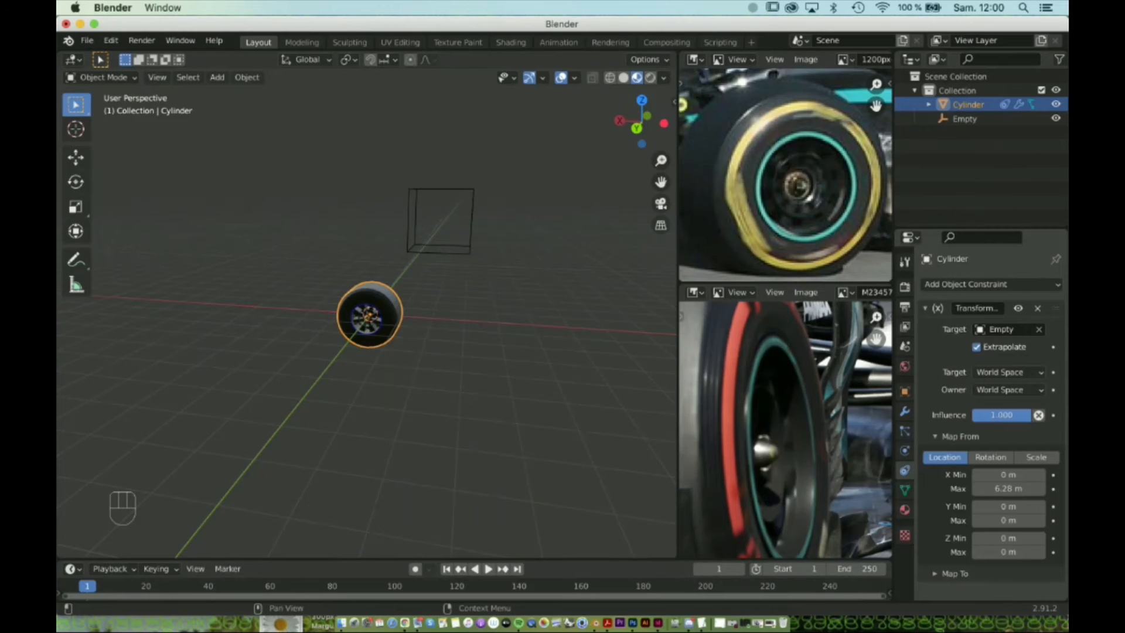
Set the constraint's Map To type to Rotation, with X as the Y source axis, and enter the Y maximum angle.
scroll(990, 422, "down", 5)
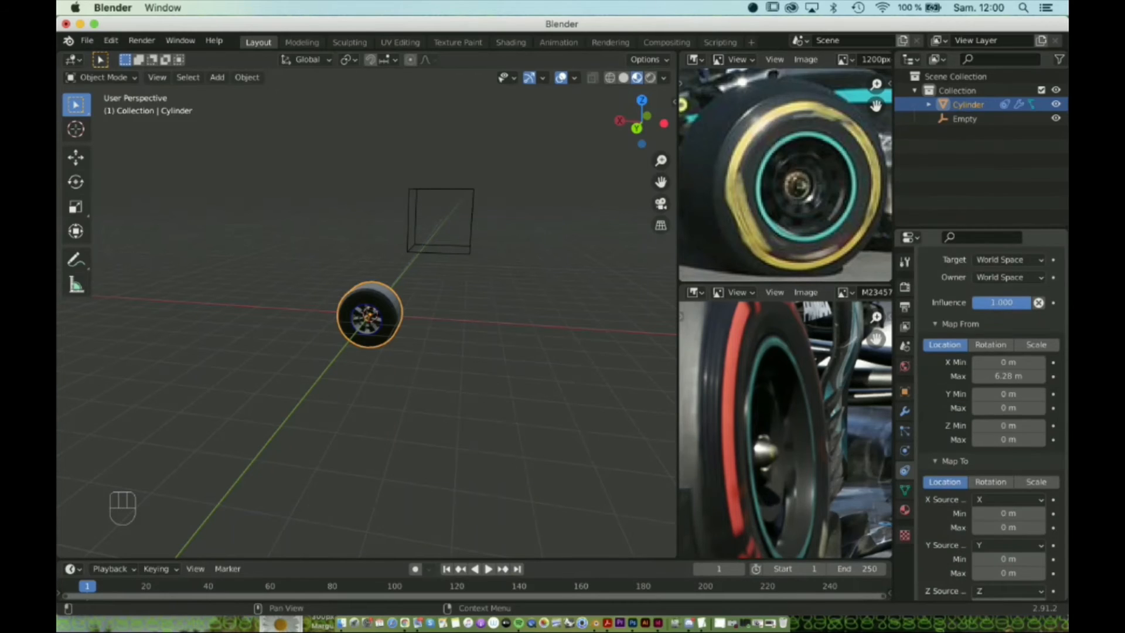
left_click(990, 481)
left_click(1007, 562)
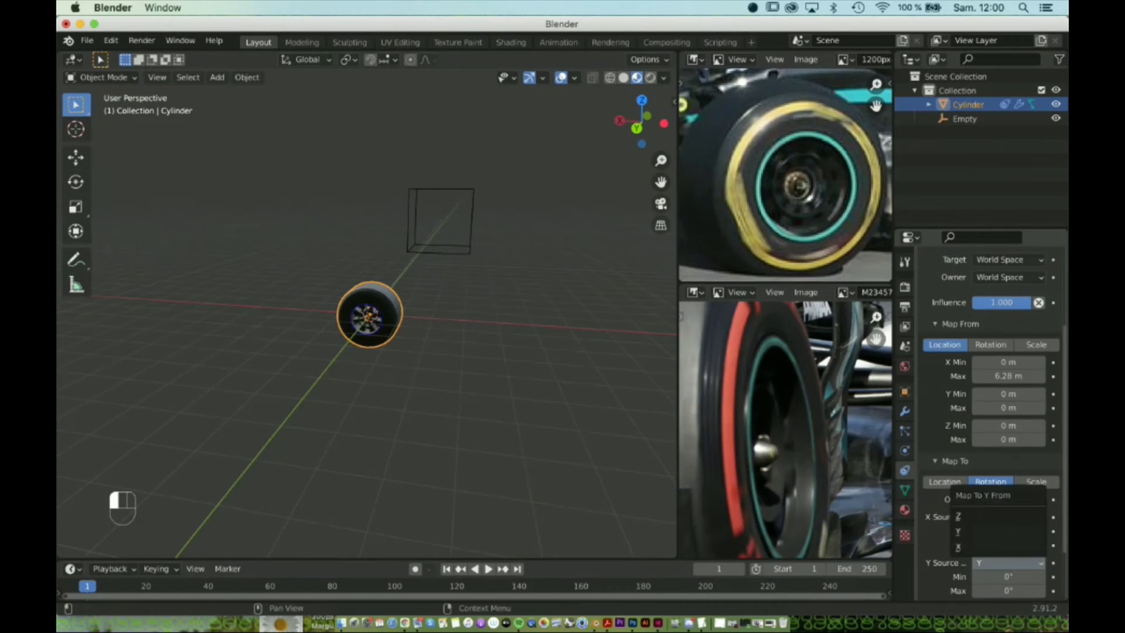
left_click(967, 547)
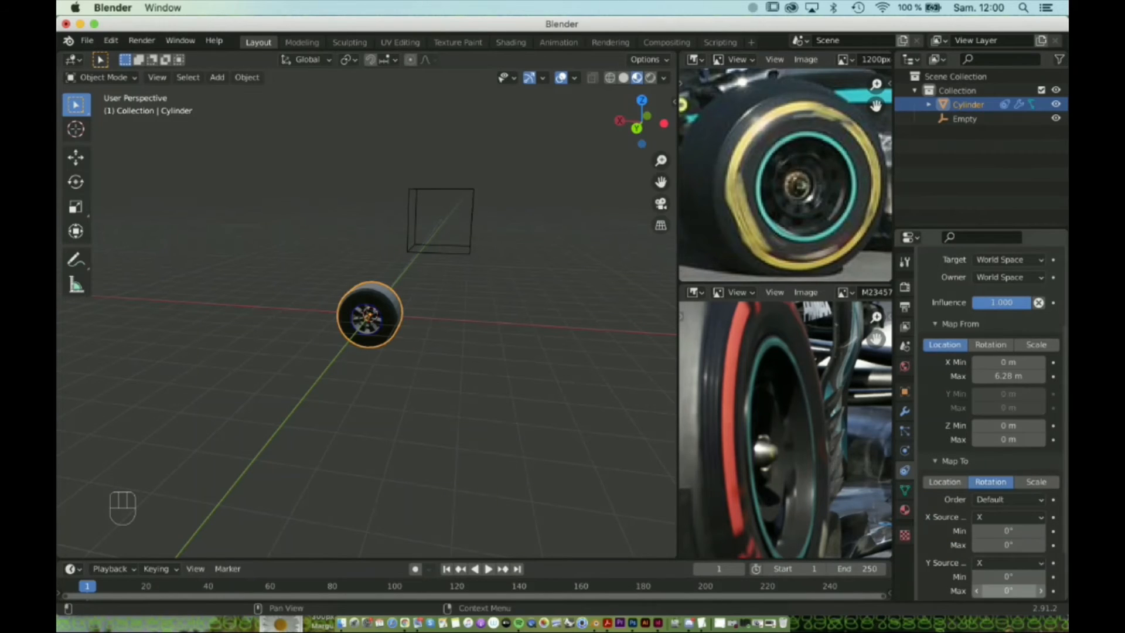
left_click(1008, 590)
key("shift")
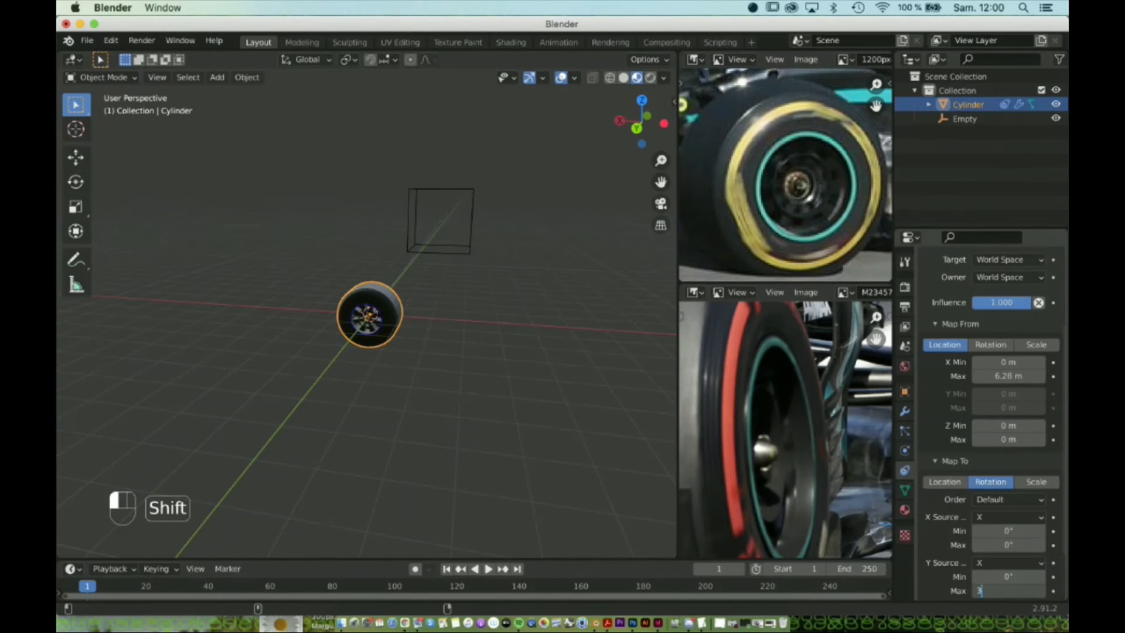
Parent the wheel to the Empty using the Object parent type.
mouse_move(422, 311)
middle_mouse_down()
mouse_move(331, 314)
mouse_move(436, 301)
middle_mouse_up()
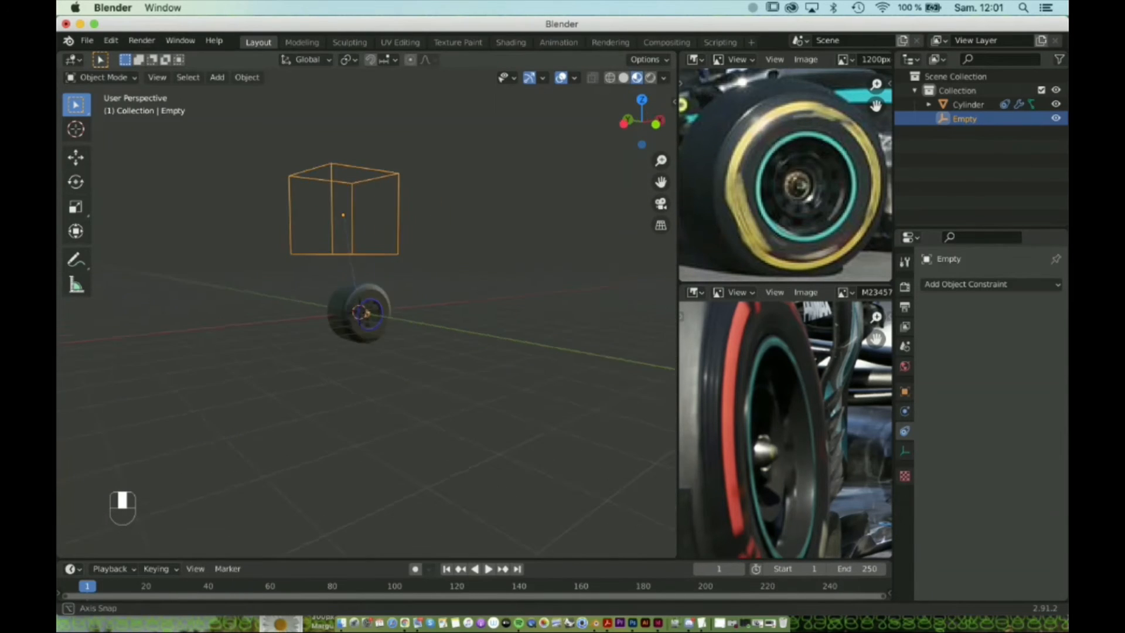
middle_click_drag(363, 304, 443, 335)
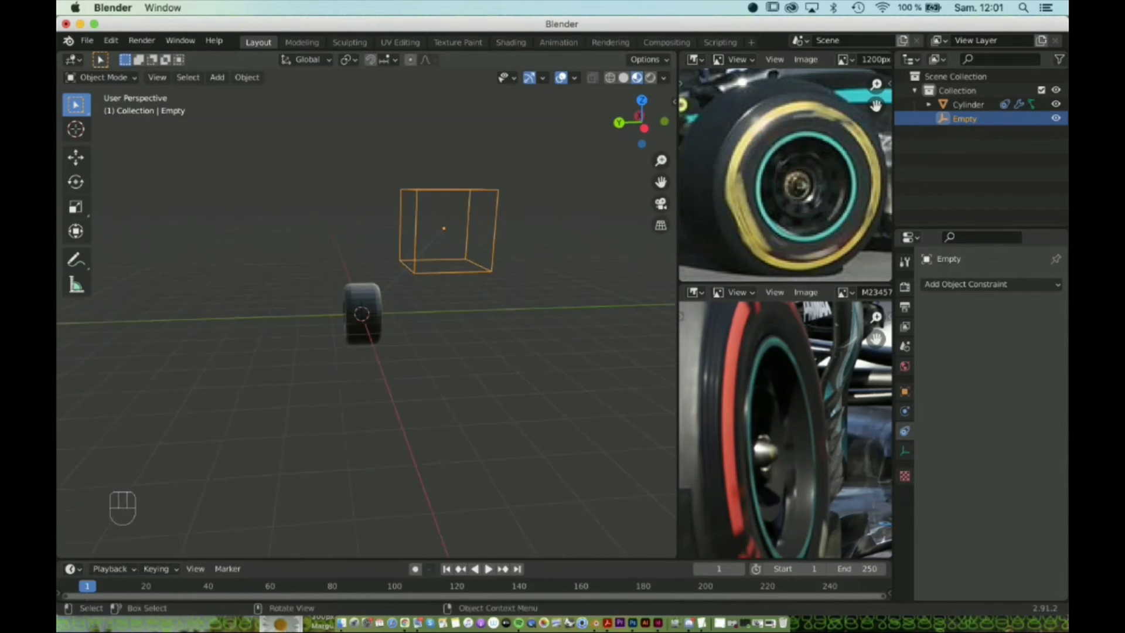
left_click(362, 314)
left_click(448, 190, "shift")
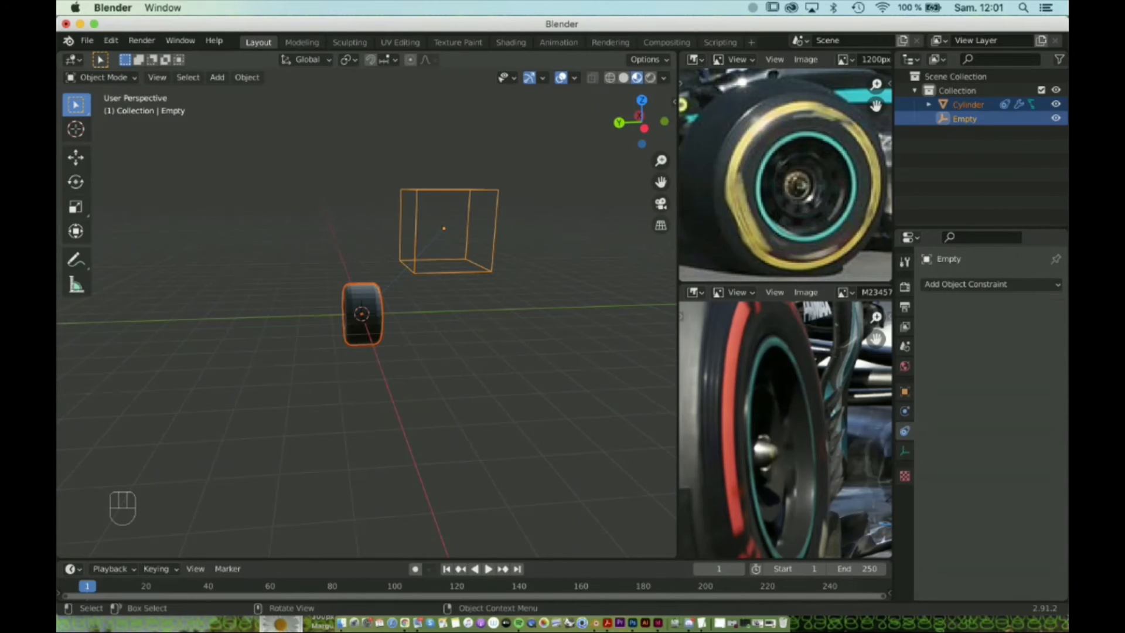
key("ctrl+p")
left_click(404, 273)
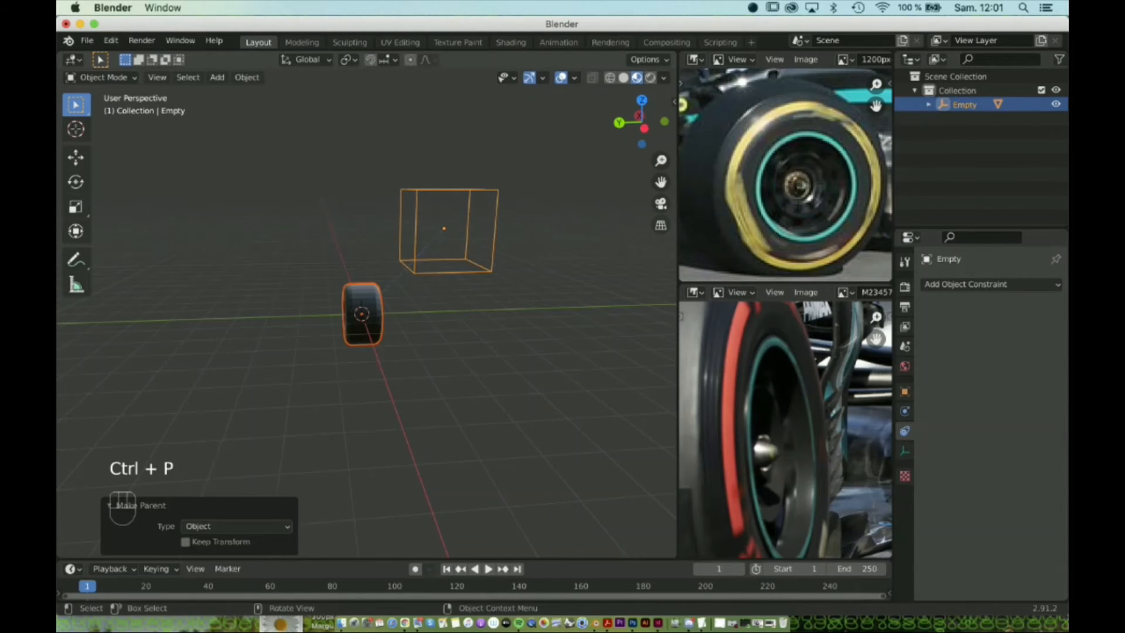
scroll(404, 274, "down", 1)
middle_click_drag(405, 273, 466, 268)
left_click(465, 266)
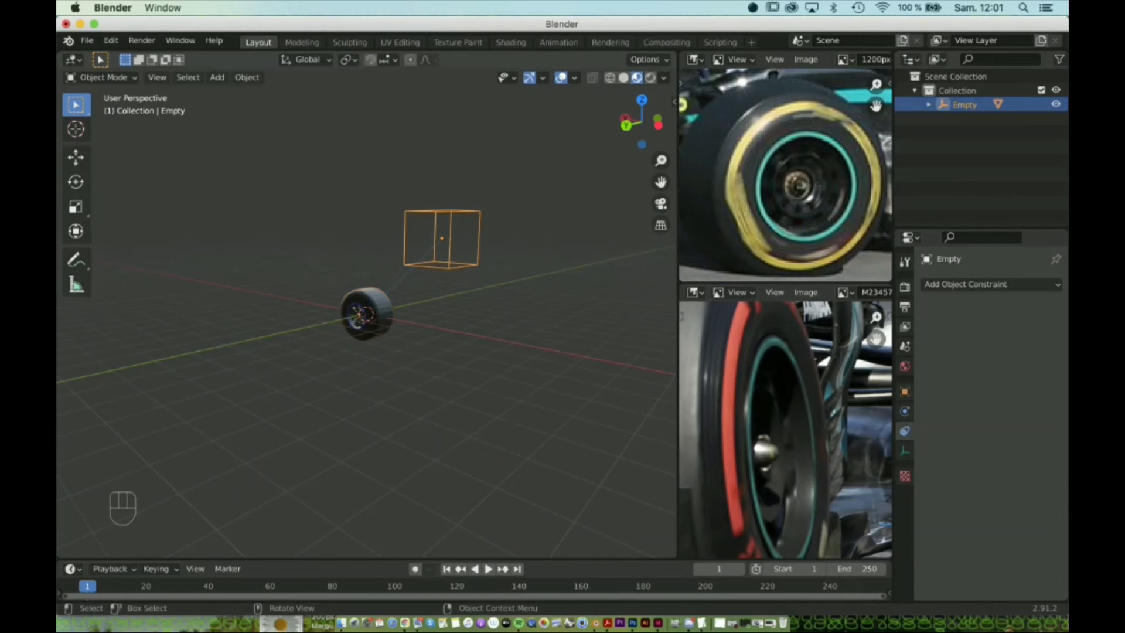
key("g")
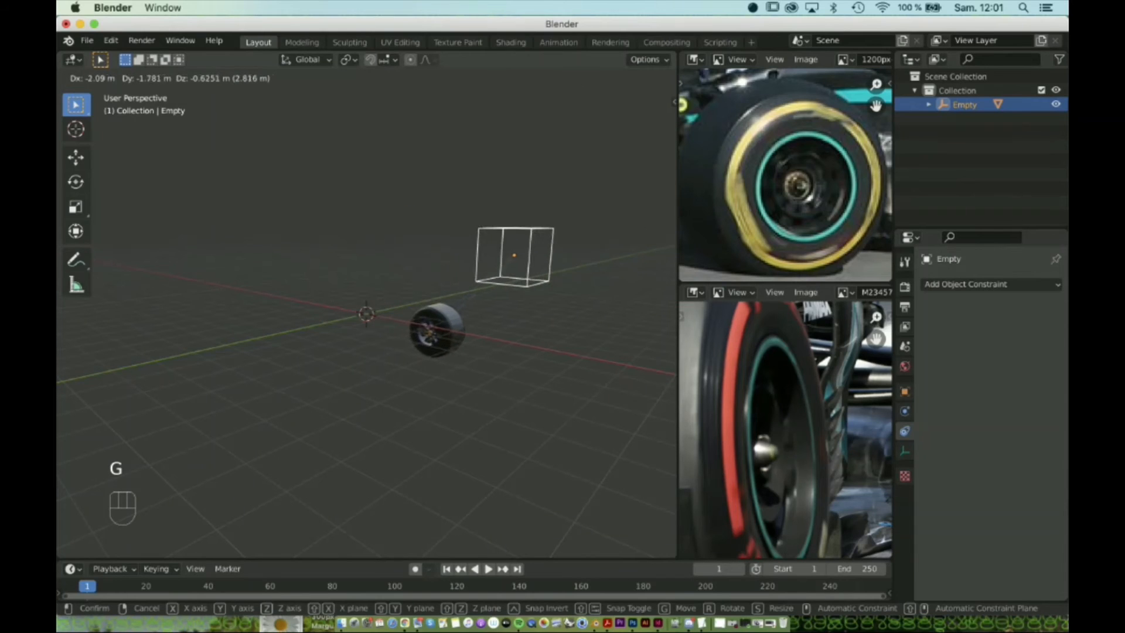
key("Escape")
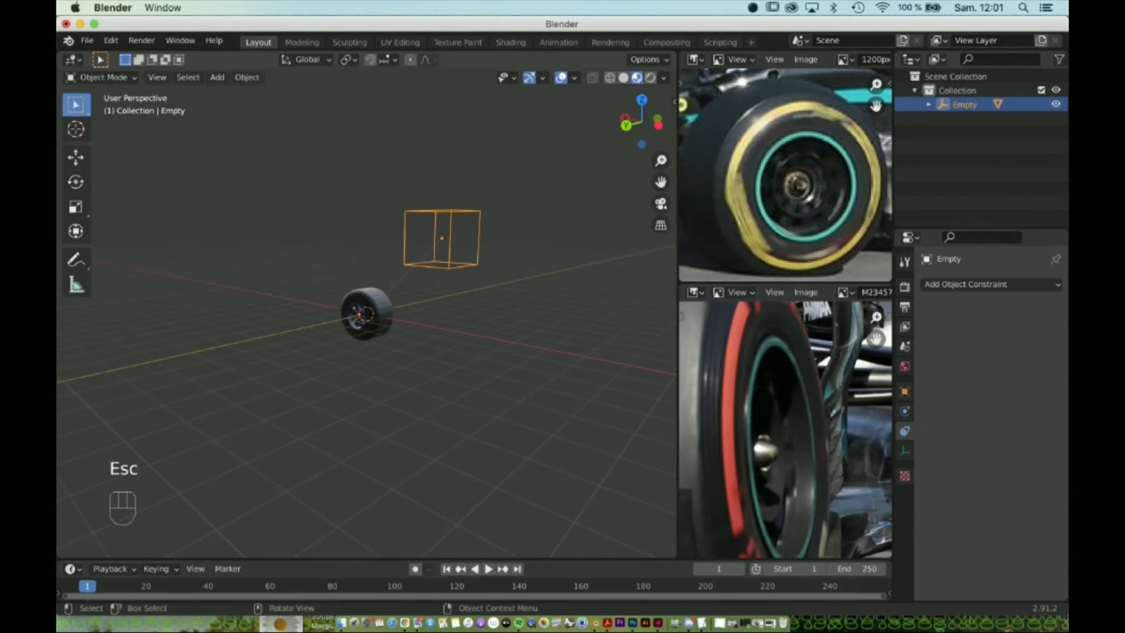
Move the Empty about -2.61 m along X to test the wheel's rolling motion.
middle_click_drag(411, 328, 474, 319)
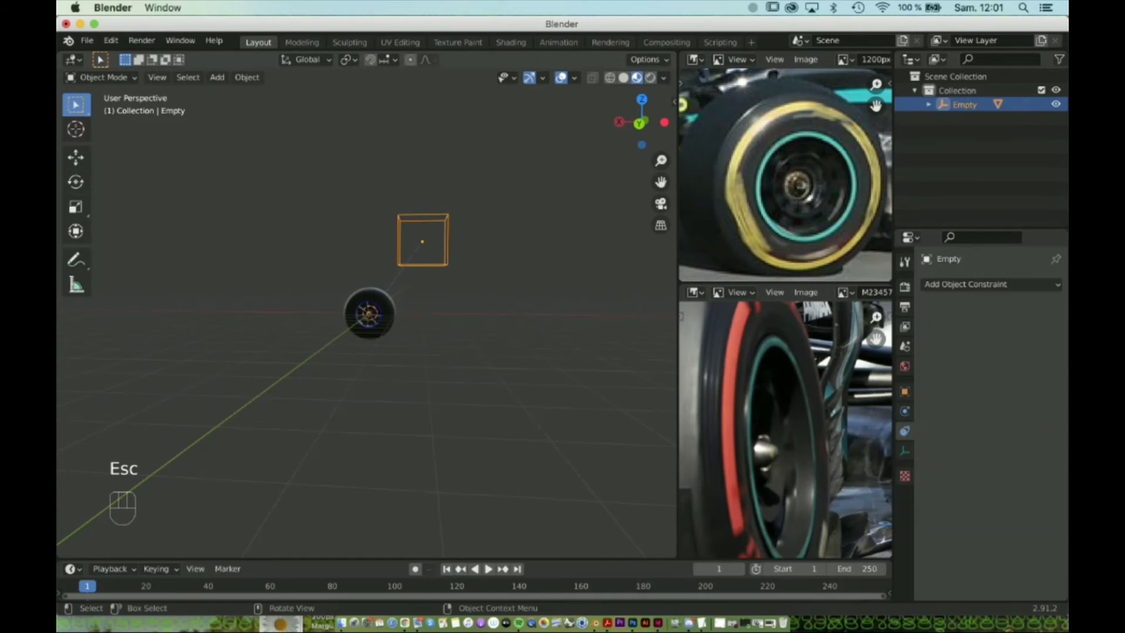
key("g")
key("x")
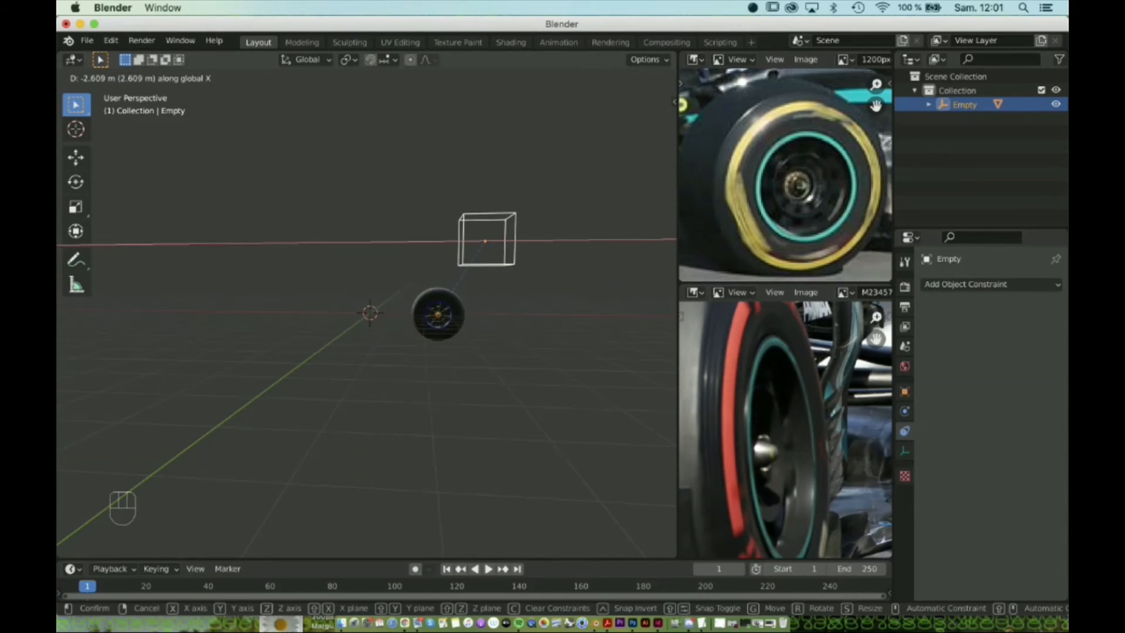
key("Return")
scroll(367, 305, "up", 3)
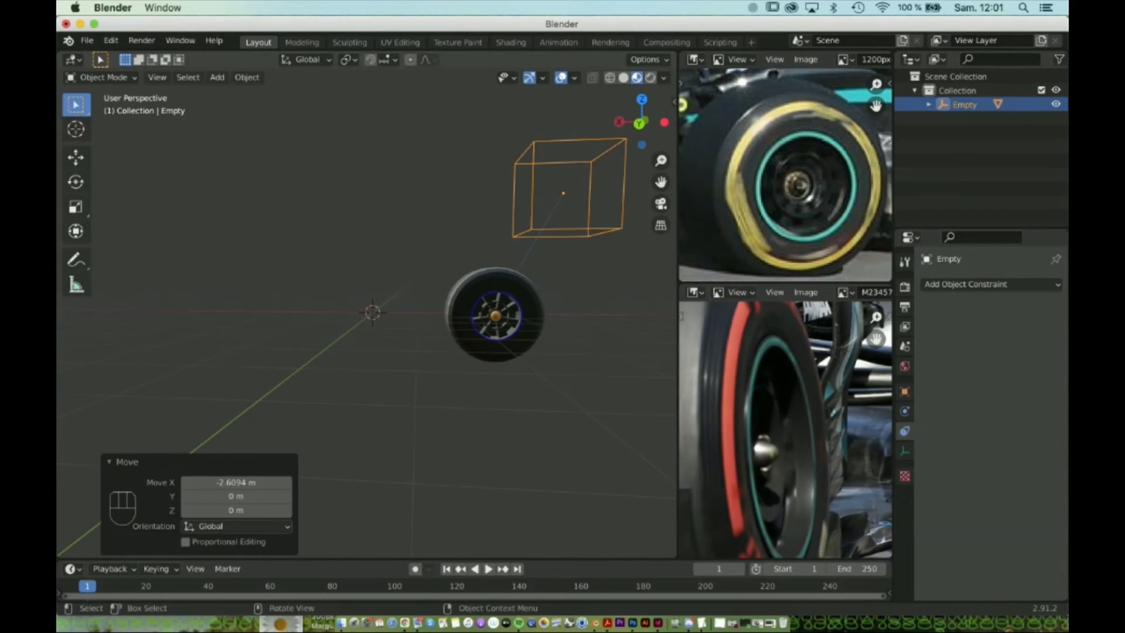
Undo the Empty's test move along X and return to the wheel's constraint settings.
key("g")
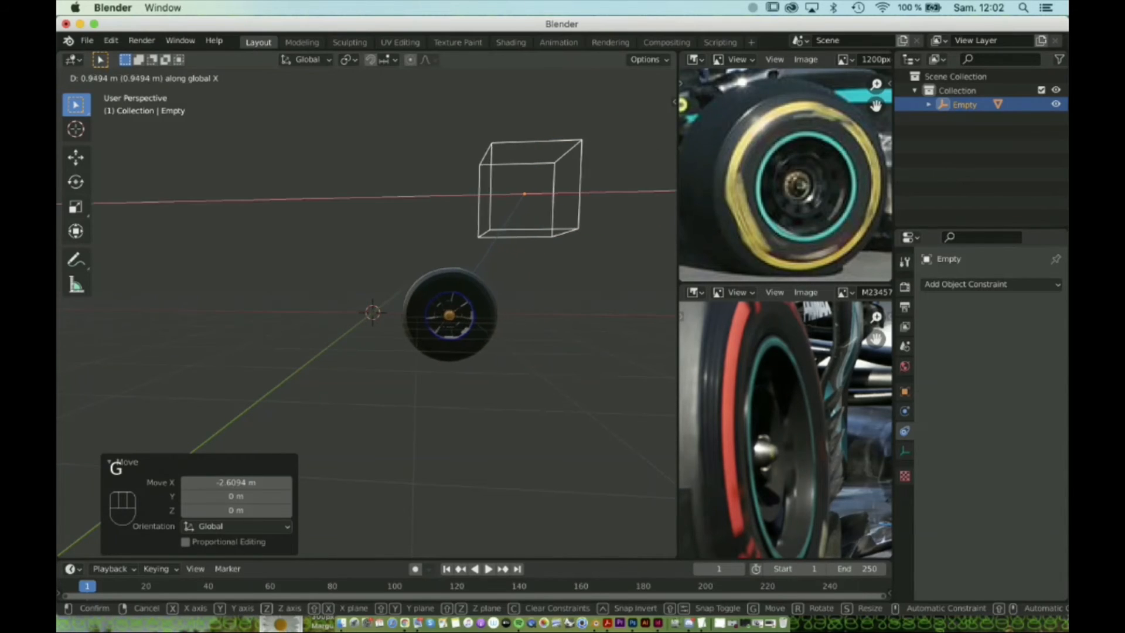
key("Escape")
key("super+z")
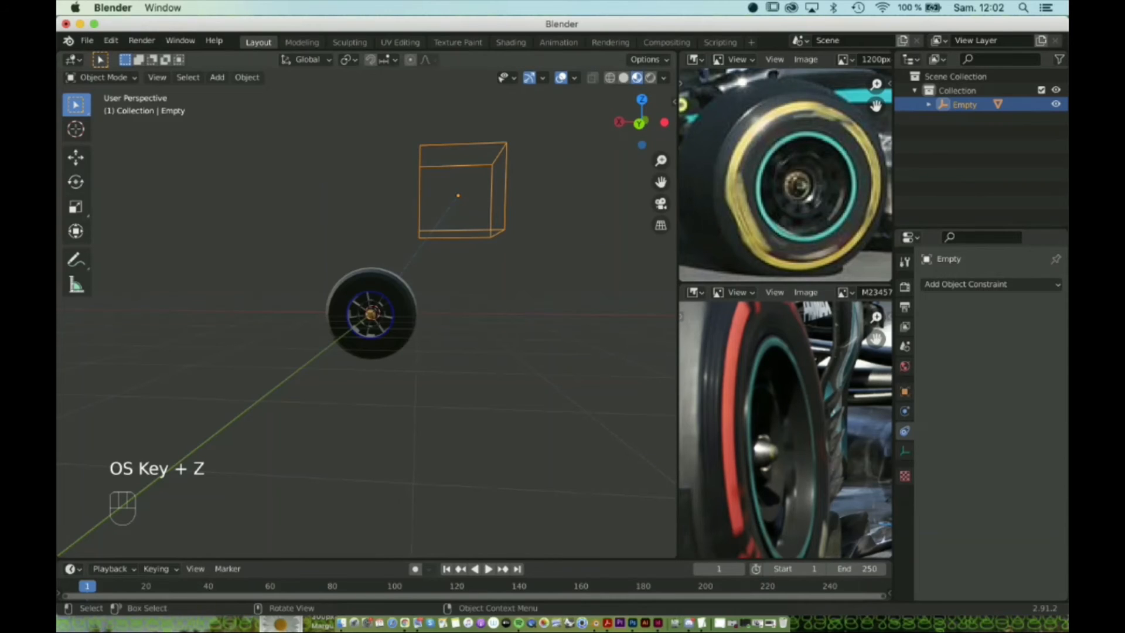
key("super+z")
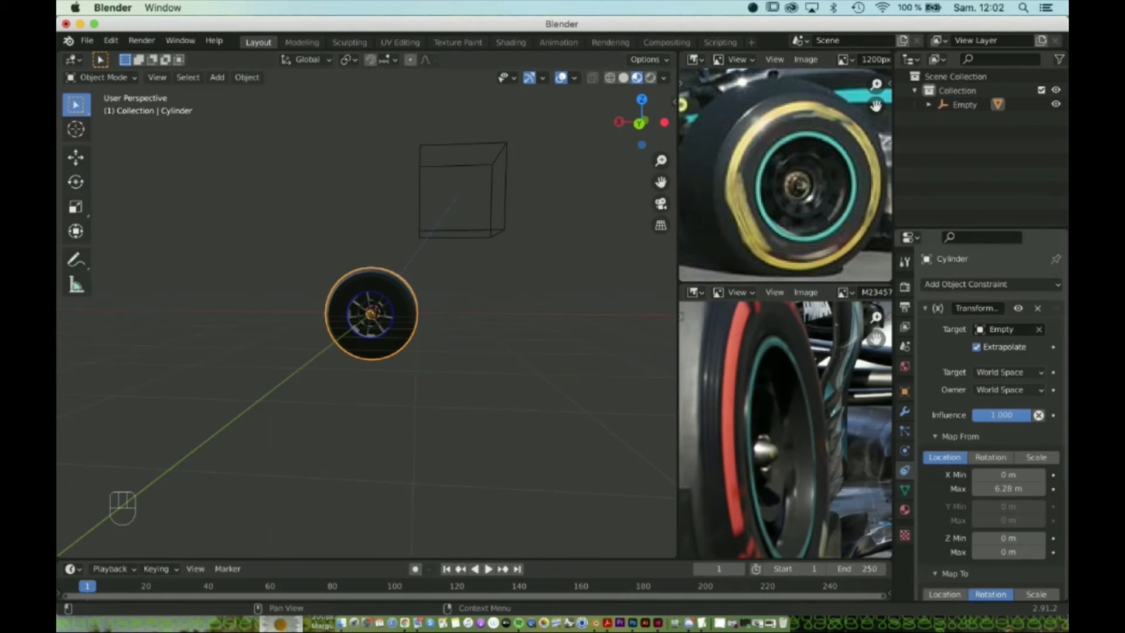
Set the Y Max angle of the constraint's Map To rotation to 360°.
scroll(992, 424, "down", 3)
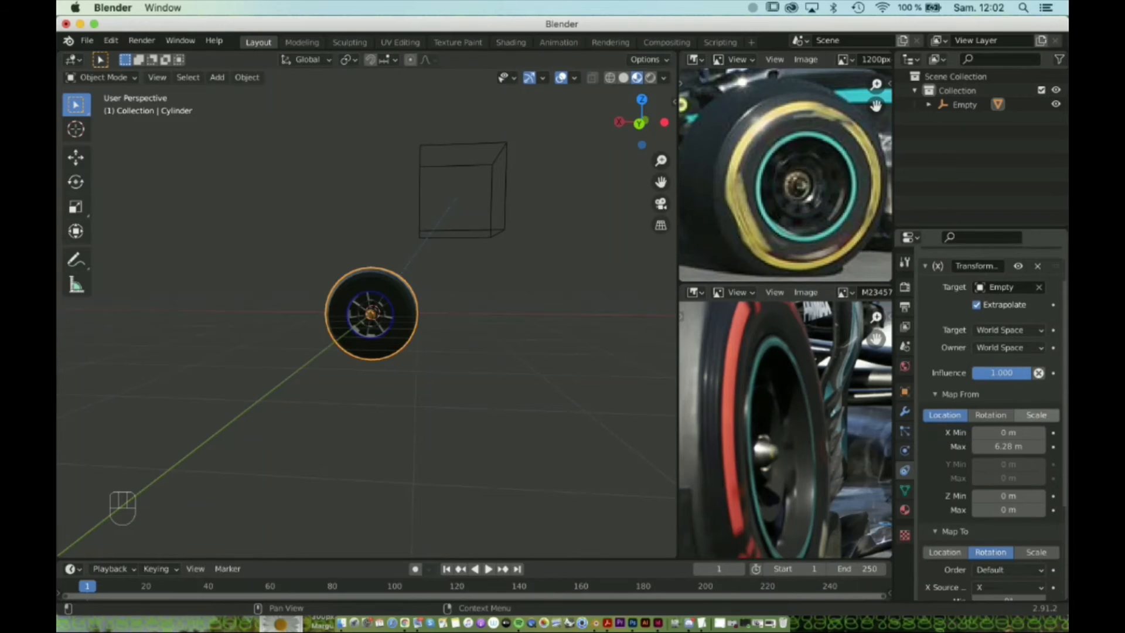
scroll(992, 410, "down", 3)
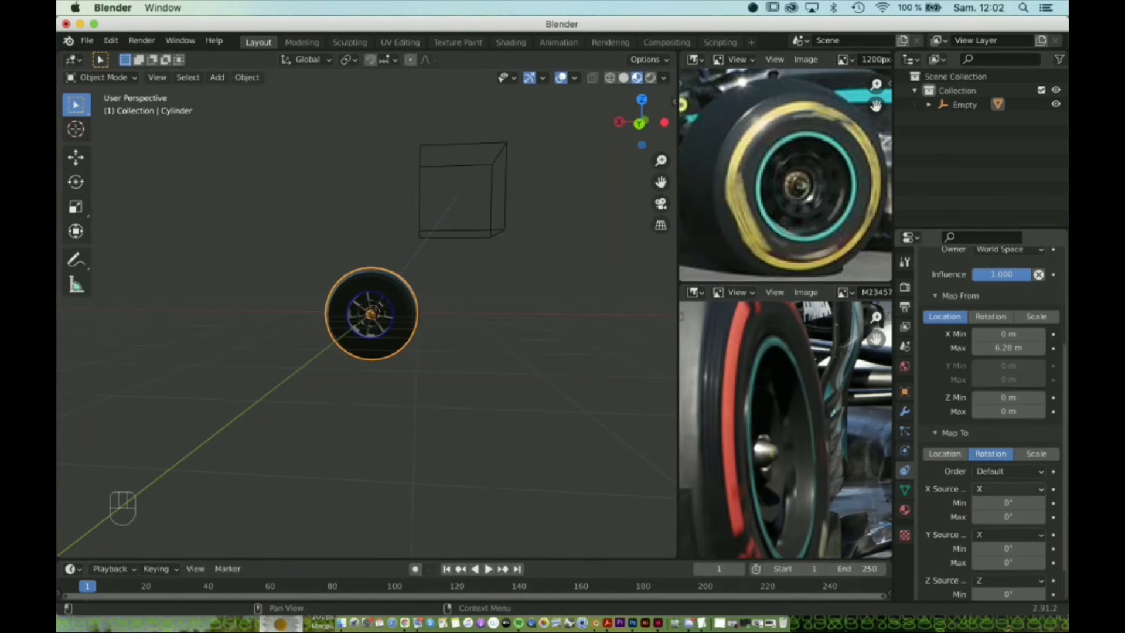
left_click(1008, 562)
key("shift")
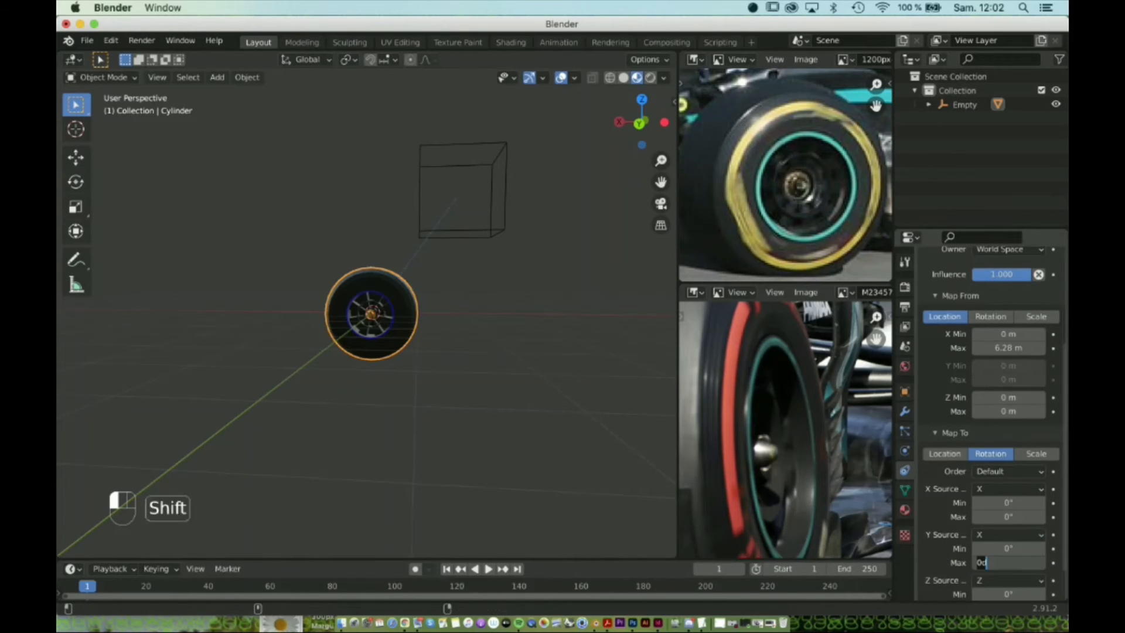
type("360")
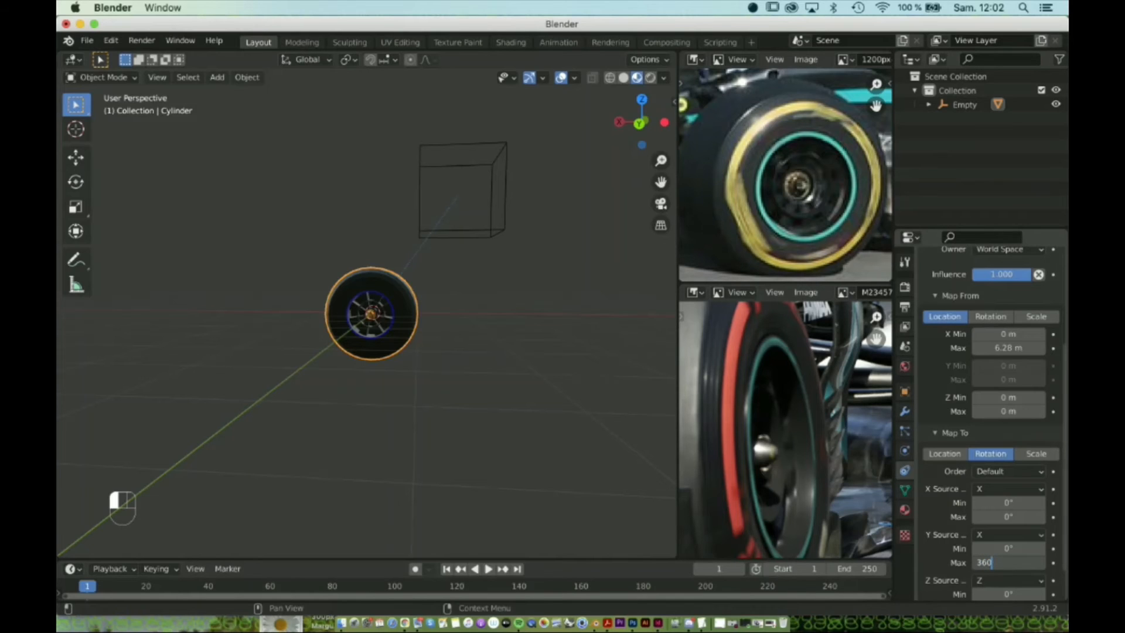
key("Return")
Try moving the Empty along X to test the wheel's roll, without keeping the new position.
scroll(371, 314, "down", 5)
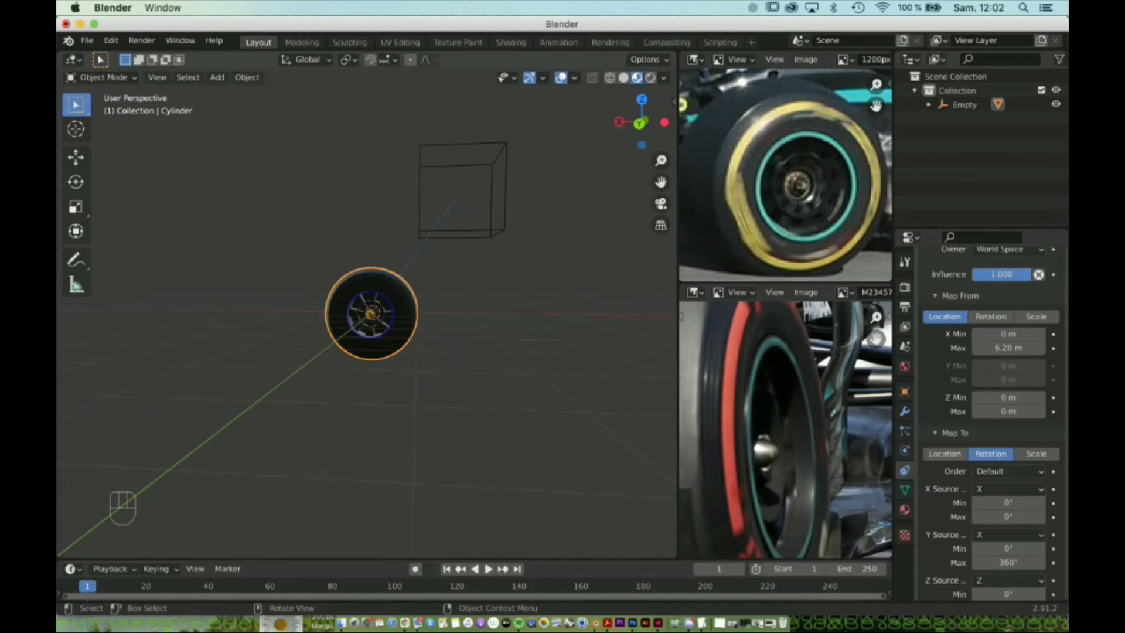
middle_click_drag(371, 351, 371, 417)
left_click(417, 244)
key("g")
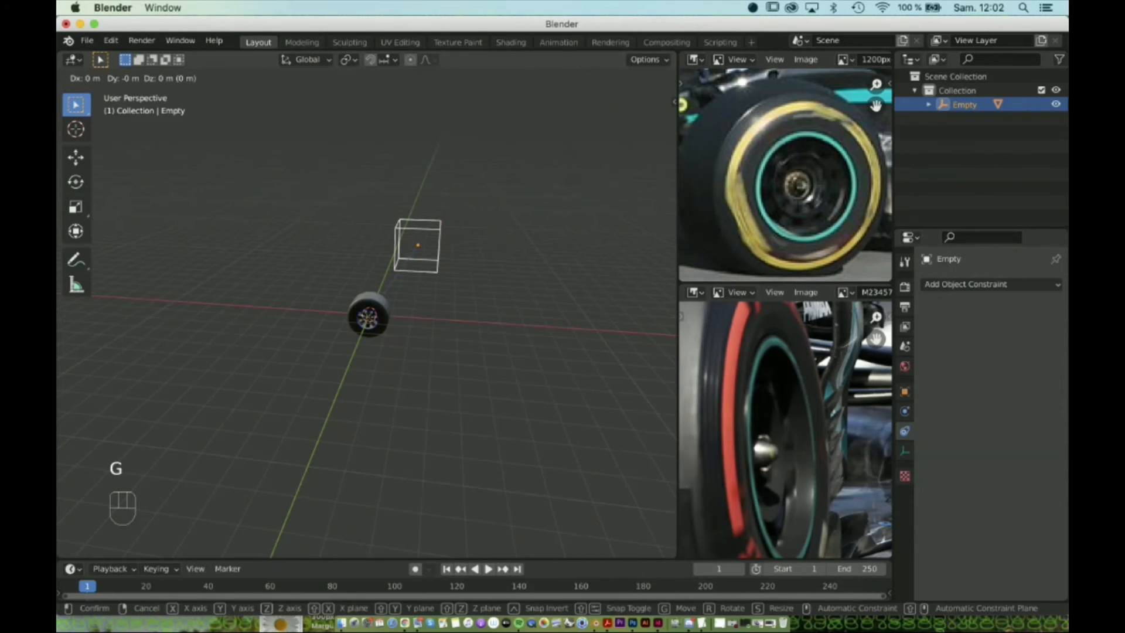
key("x")
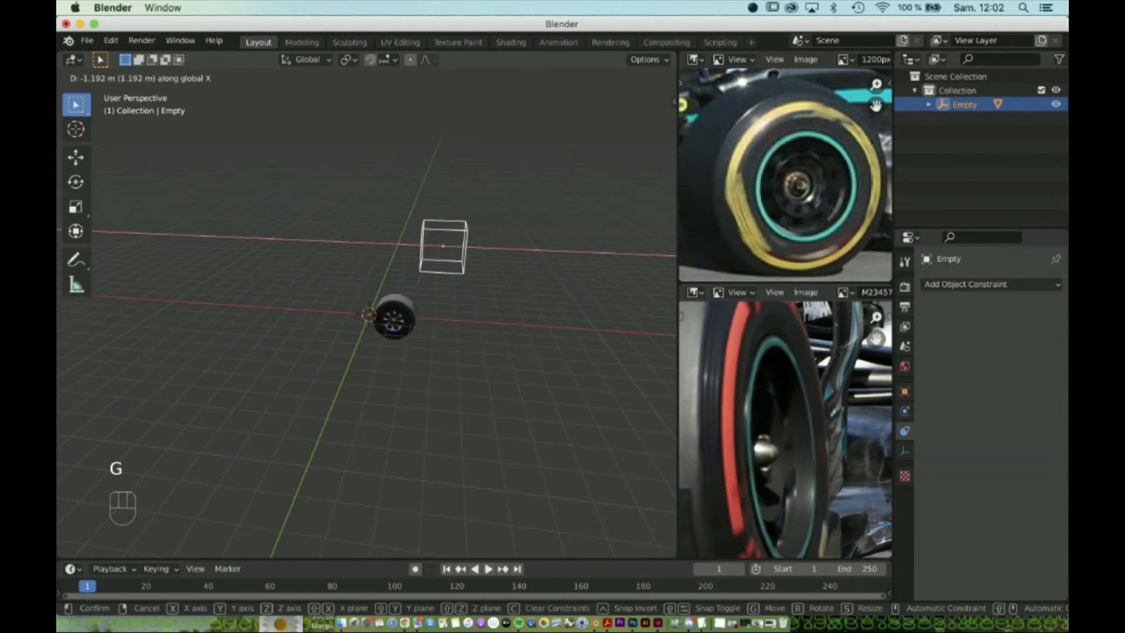
key("Escape")
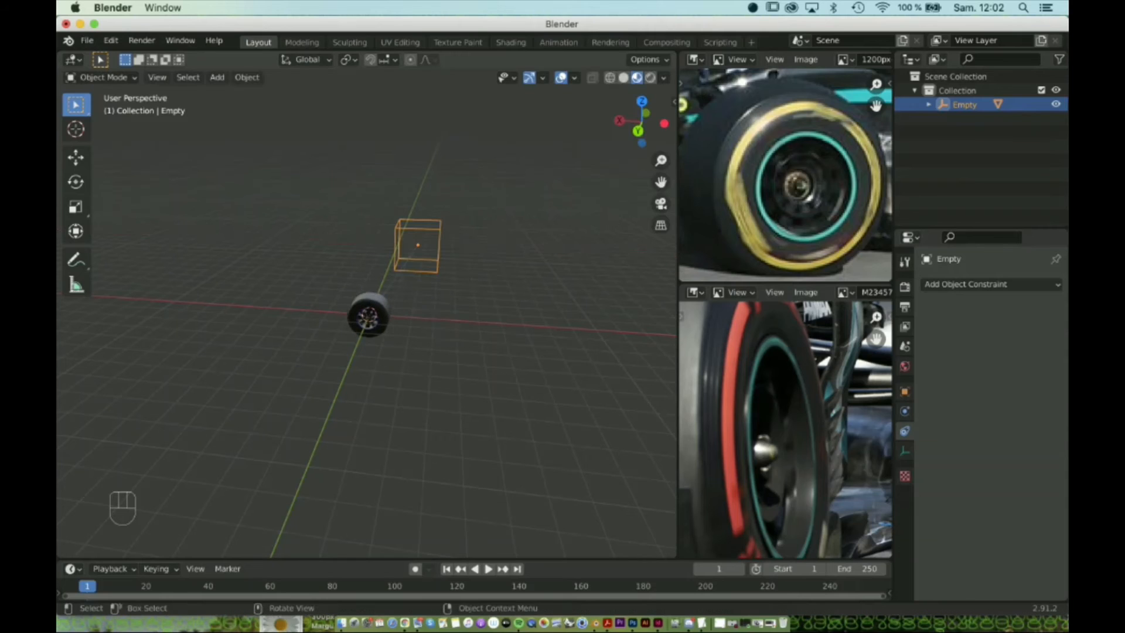
Snap the Empty to the 3D cursor with Selection to Cursor.
middle_click_drag(422, 351, 311, 328)
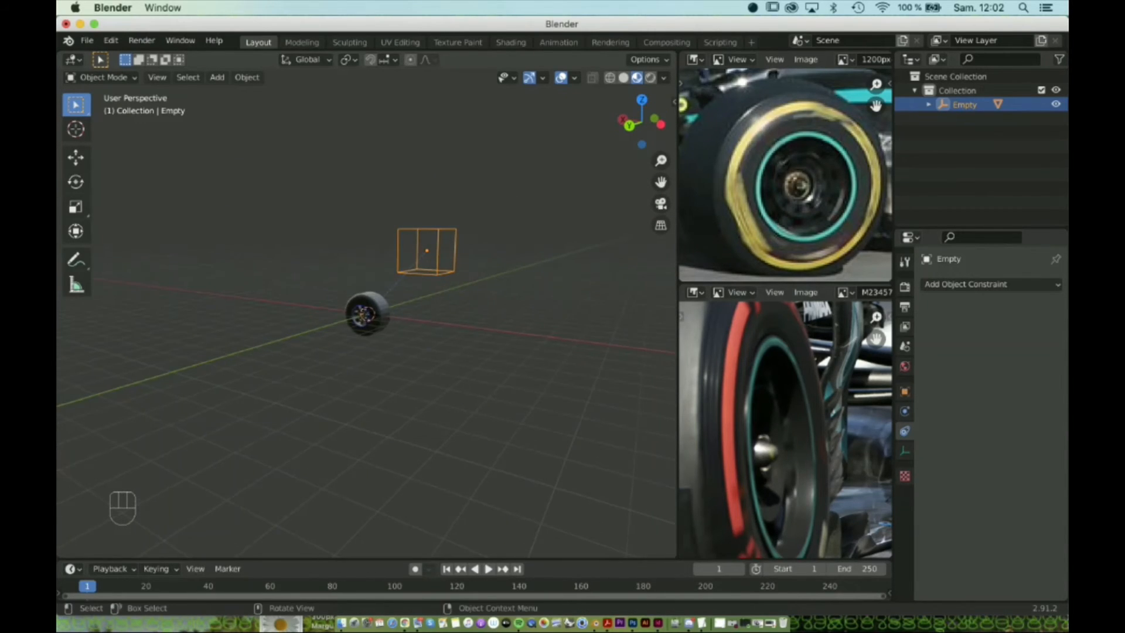
scroll(426, 254, "up", 2)
scroll(426, 254, "down", 2)
mouse_move(426, 254)
middle_mouse_down()
mouse_move(340, 255)
mouse_move(449, 255)
mouse_move(404, 255)
middle_mouse_up()
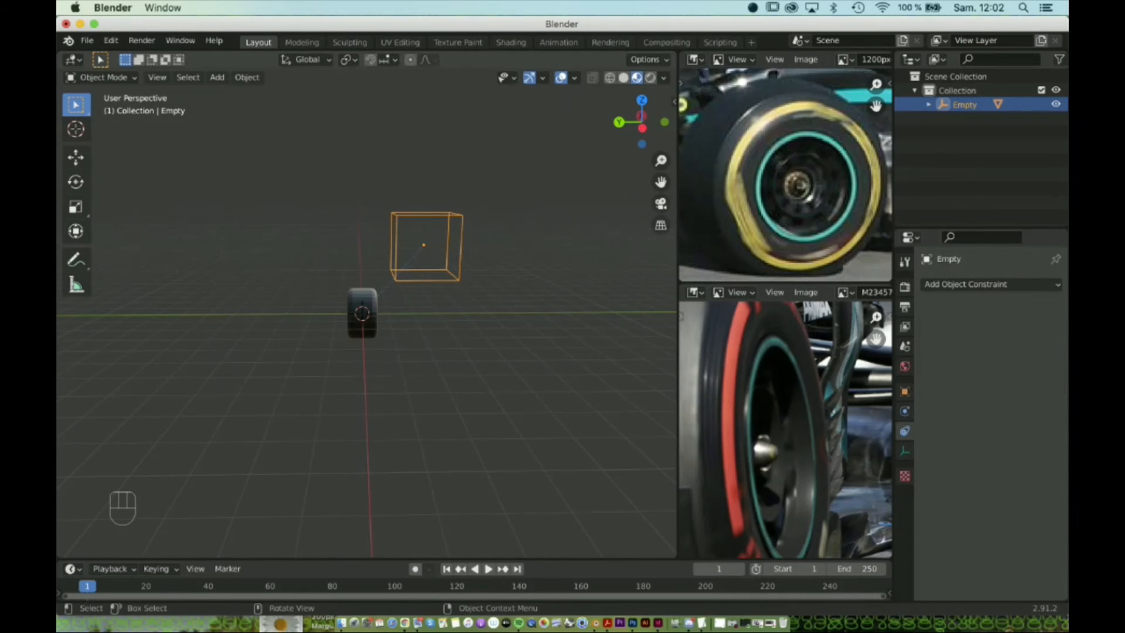
key("shift+s")
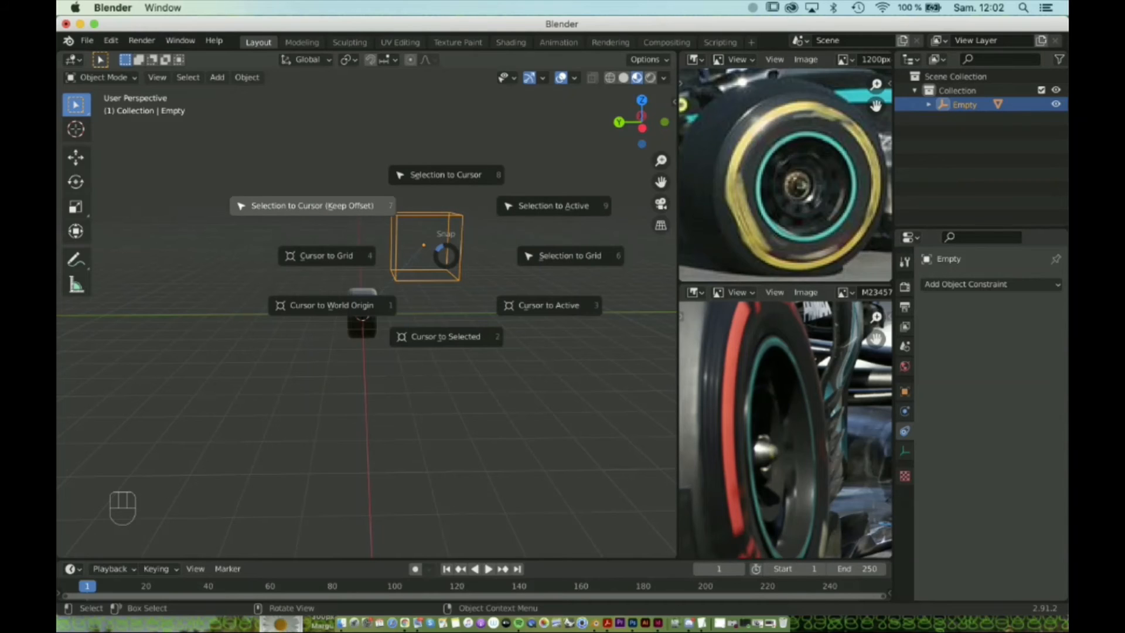
left_click(444, 175)
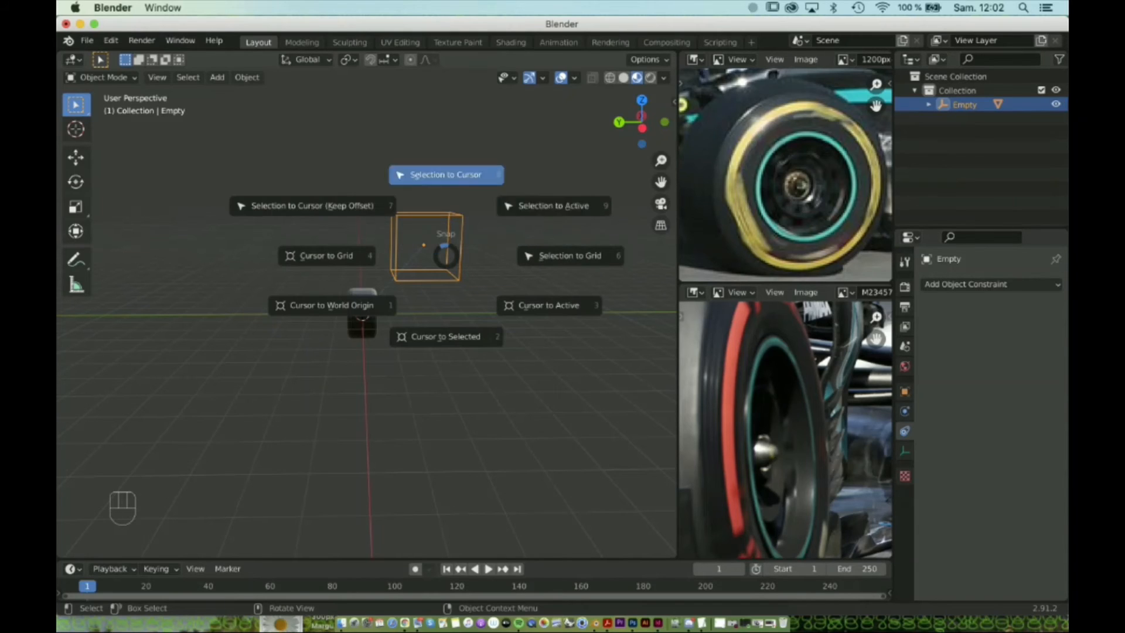
Move the Empty about 3.85 m up along Z.
middle_click_drag(410, 235, 491, 233)
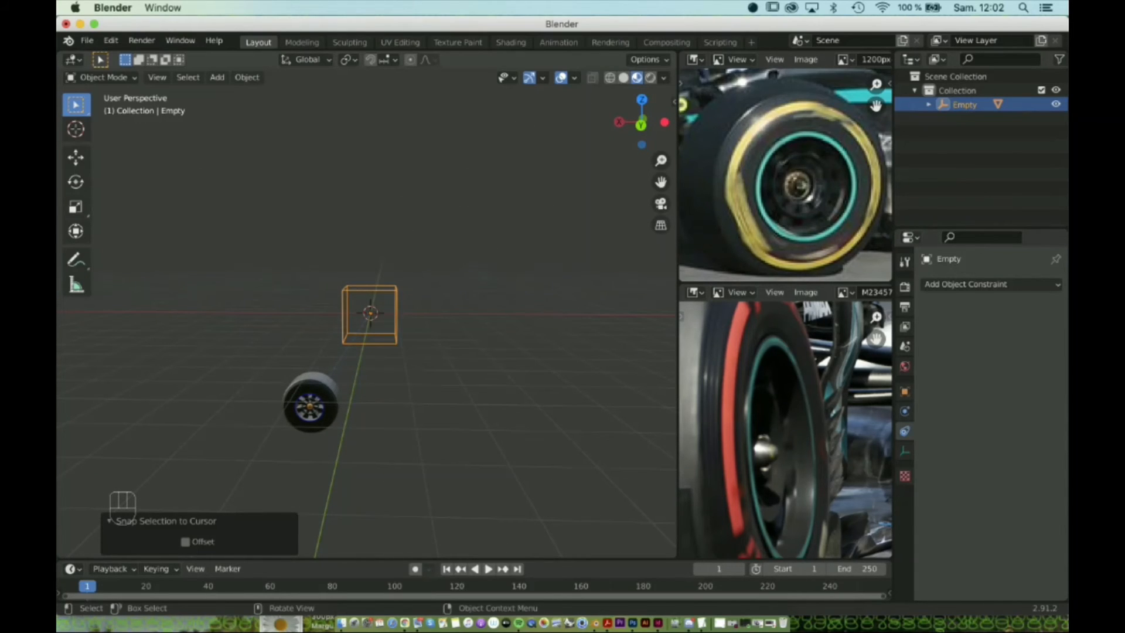
key("g")
key("z")
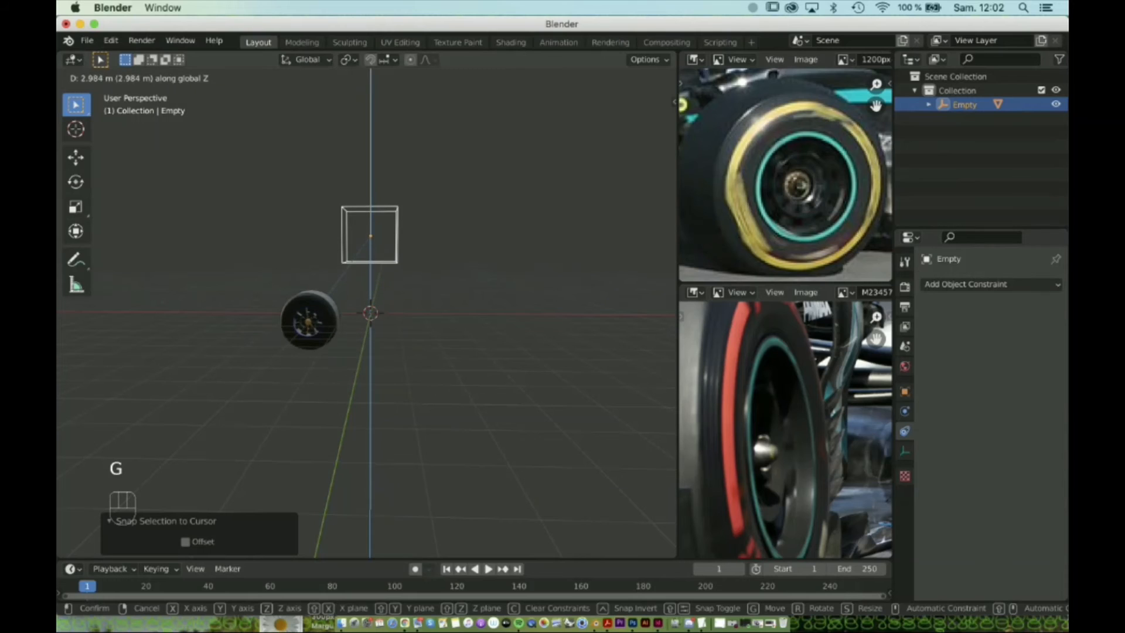
key("Return")
In the right orthographic view, raise the Empty a further 0.046 m or so along Z to align the wheel with the ground line.
key("KP_3")
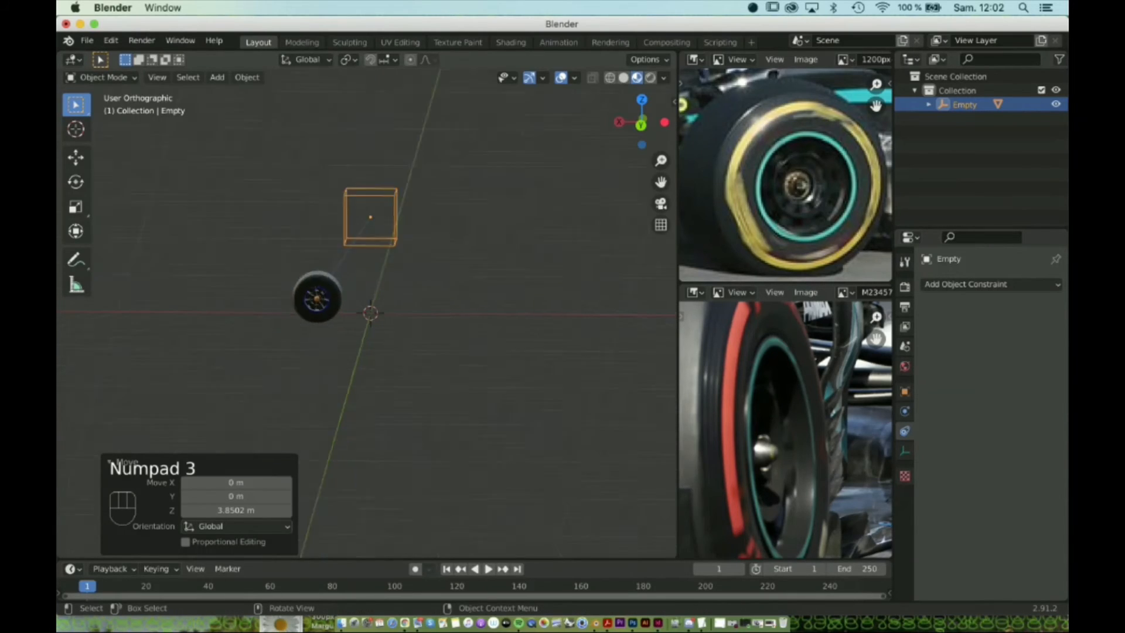
scroll(366, 313, "up", 1)
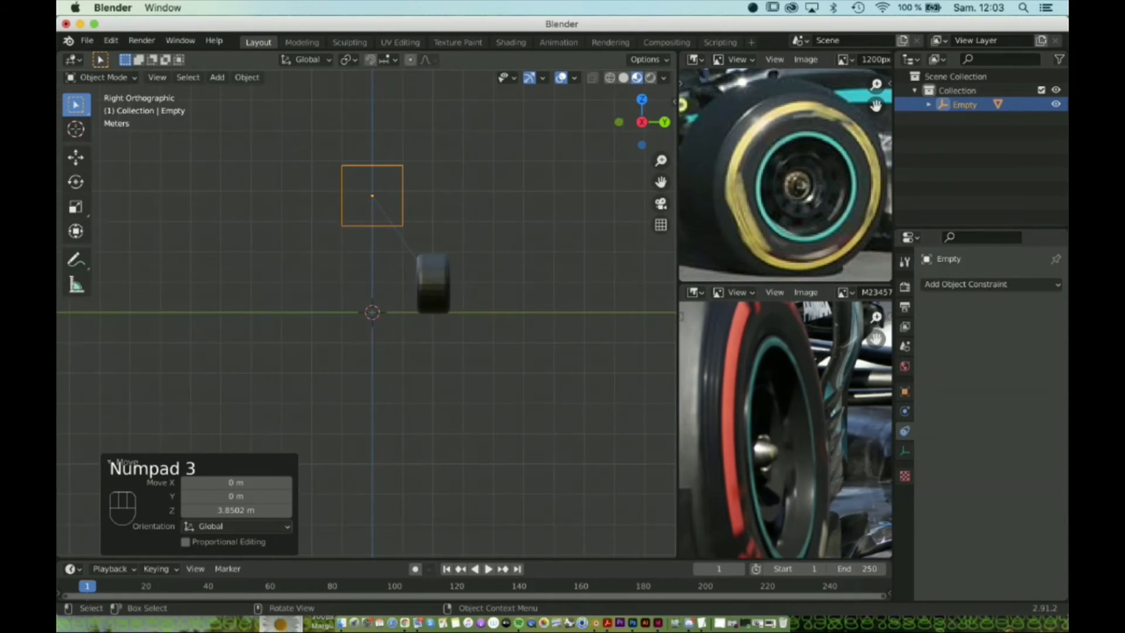
key("g")
key("z")
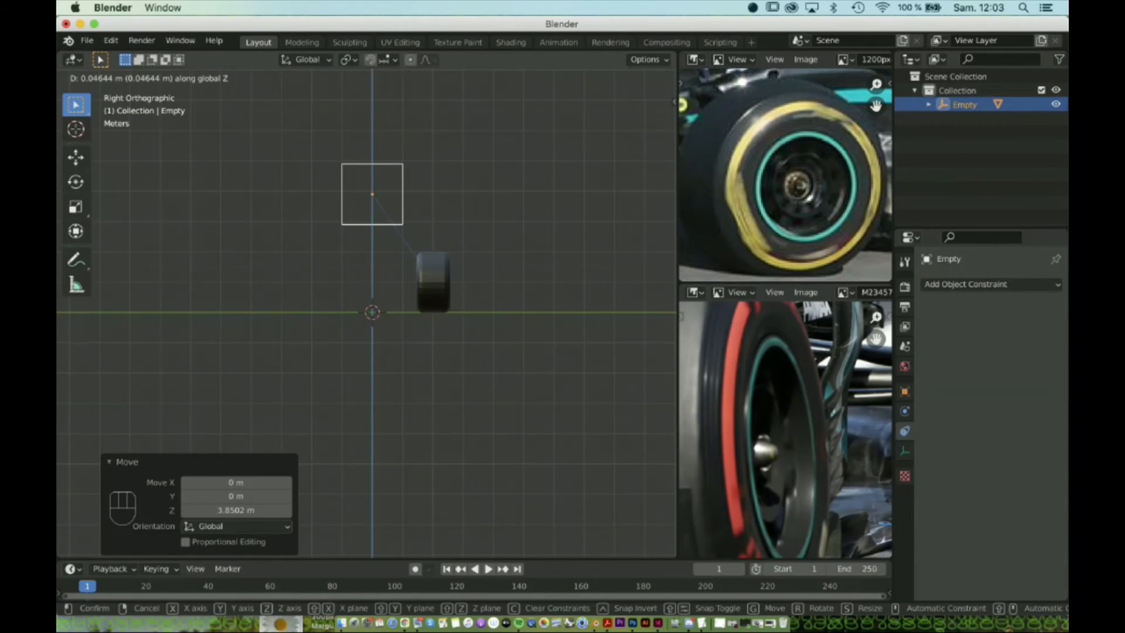
left_click(375, 312)
In the top view, duplicate the wheel and place the copy about -3.99 m along Y, on the other side of the X axis.
middle_click_drag(375, 313, 228, 328)
middle_click_drag(366, 316, 492, 319)
key("KP_7")
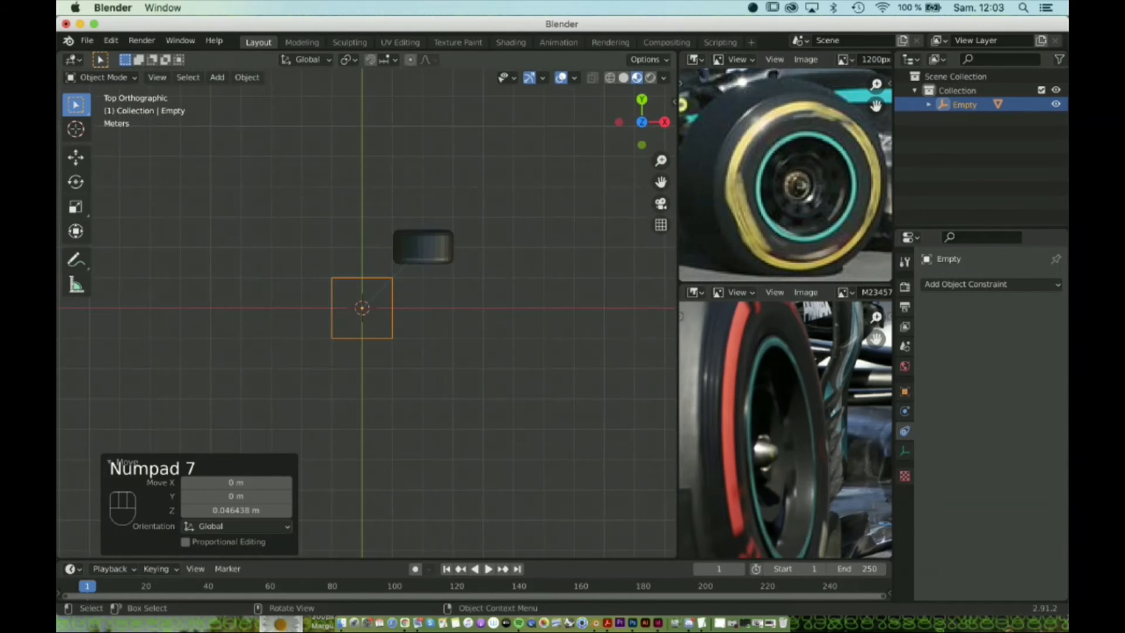
left_click(392, 297, "shift")
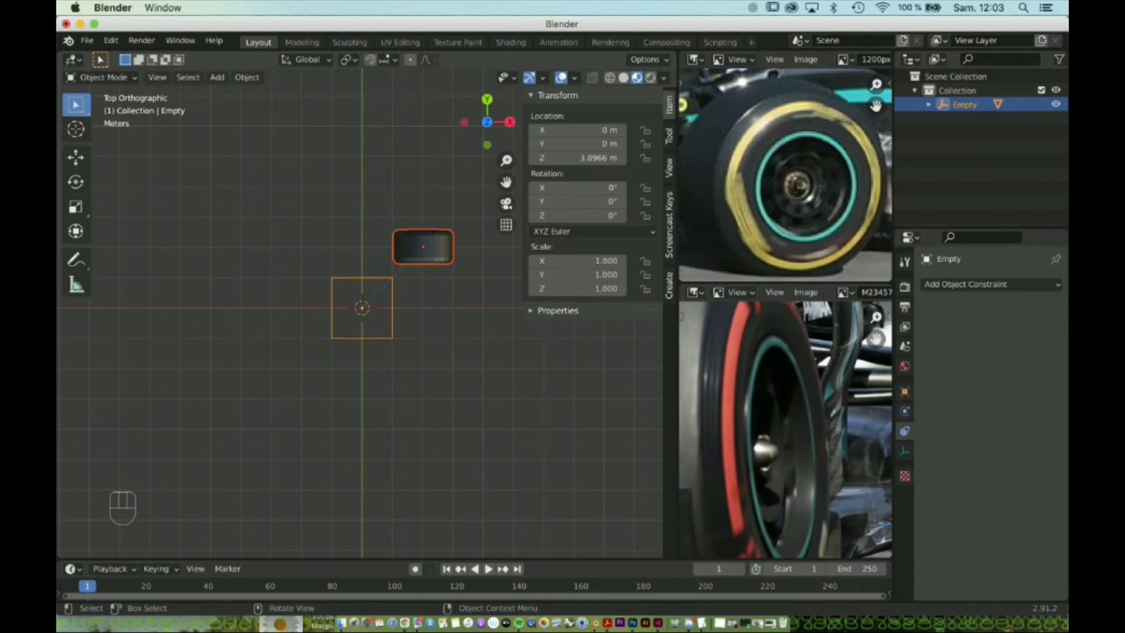
key("alt+a")
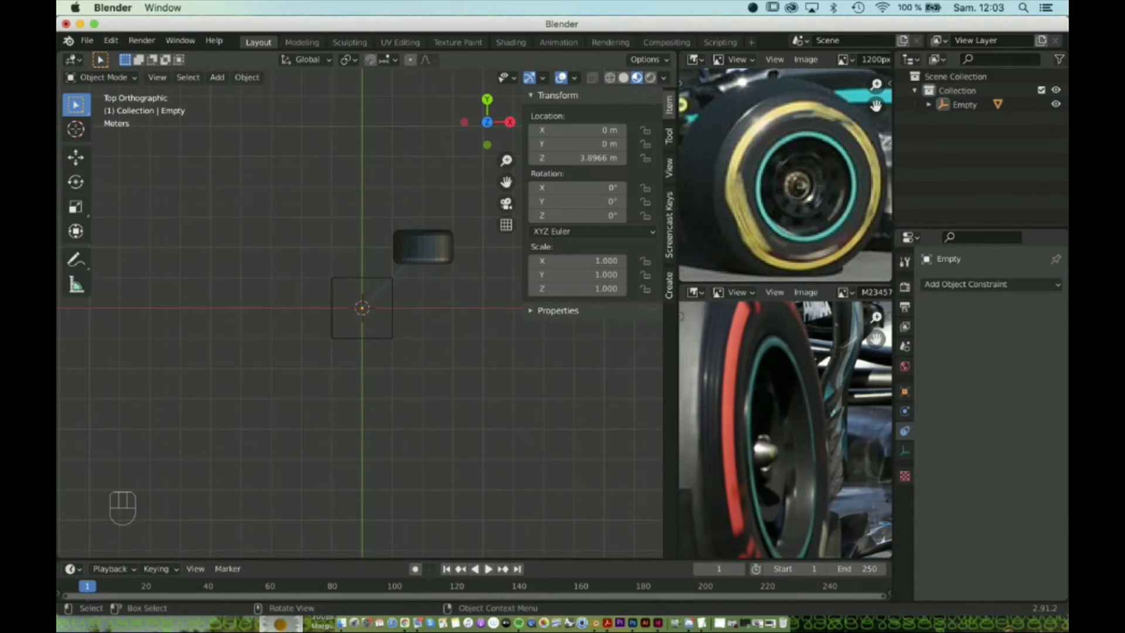
left_click(423, 246)
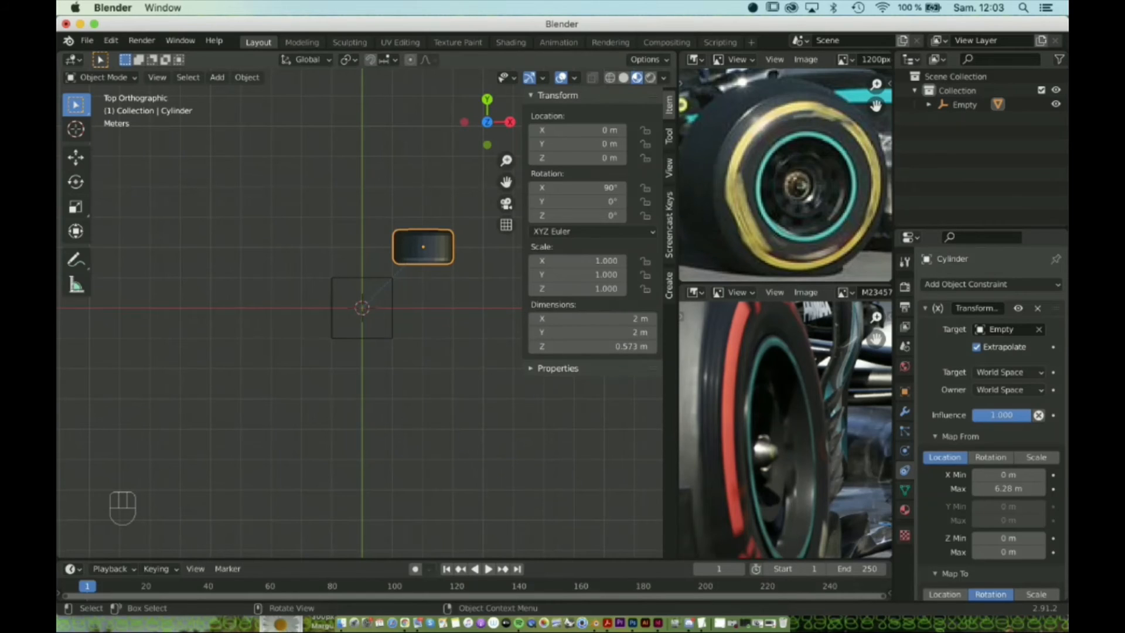
key("shift")
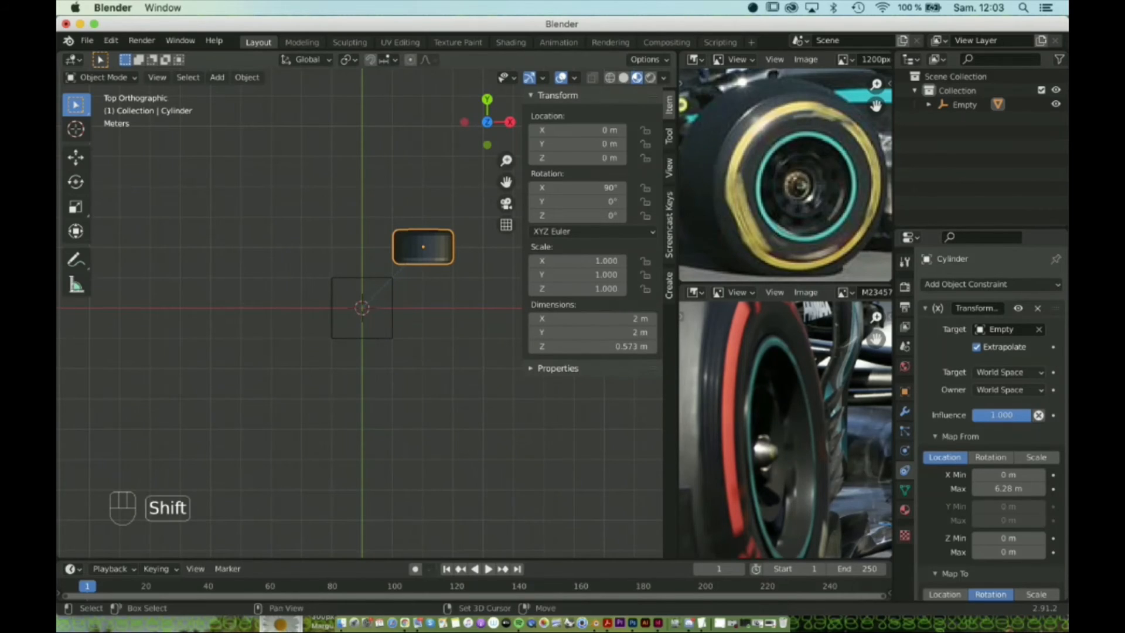
key("shift+d")
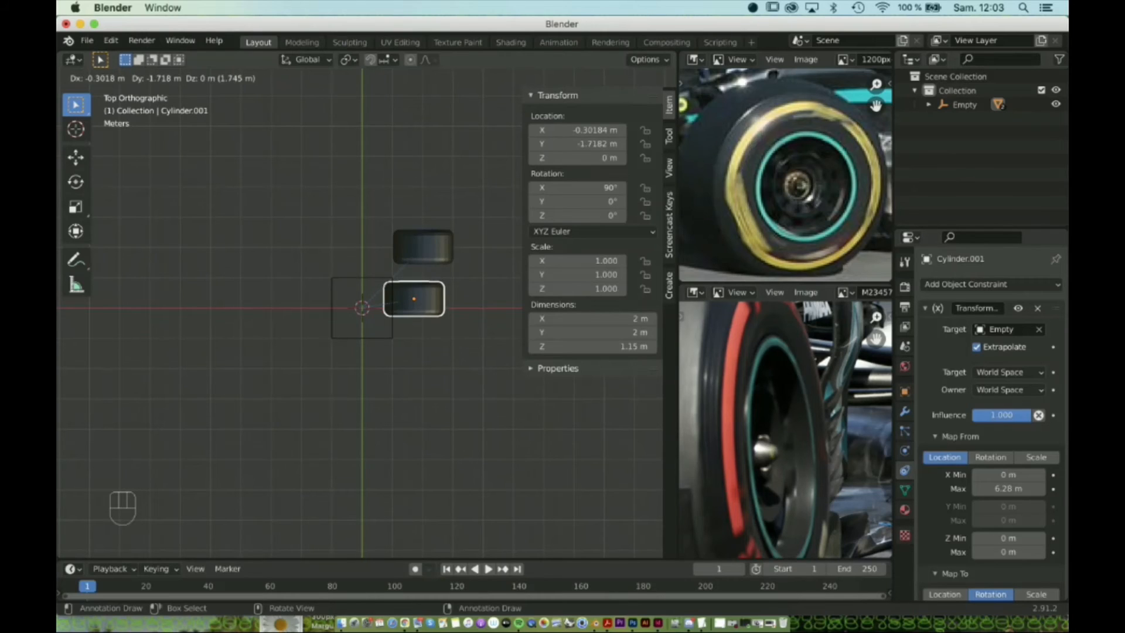
key("y")
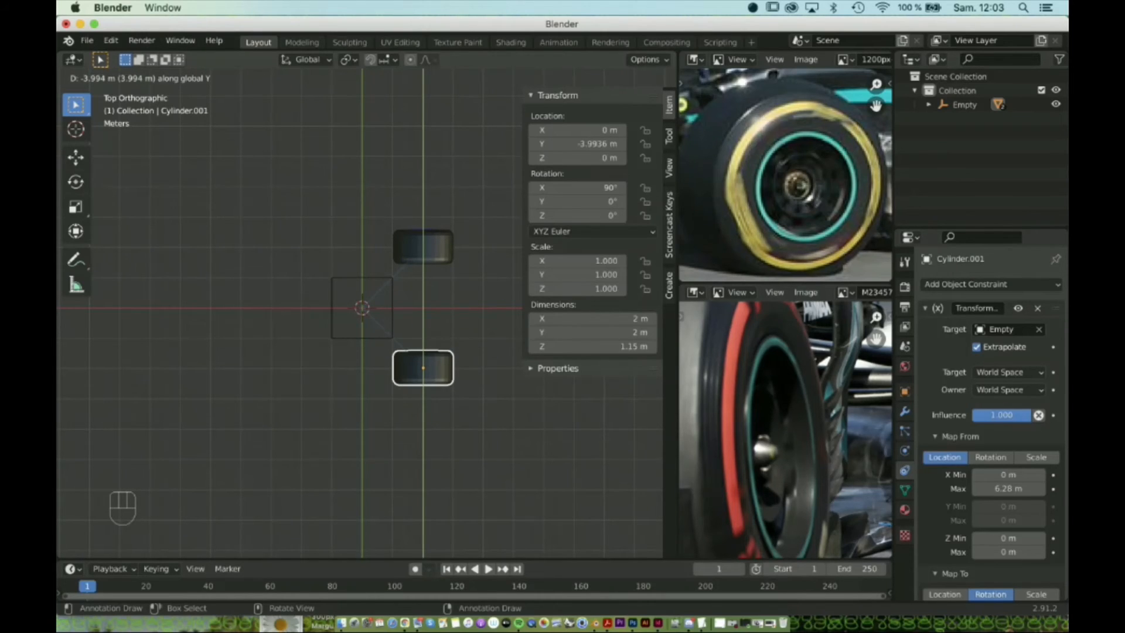
left_click(422, 368)
Select the original wheel together with the Empty and remove their parenting with Clear Parent.
left_click(423, 247)
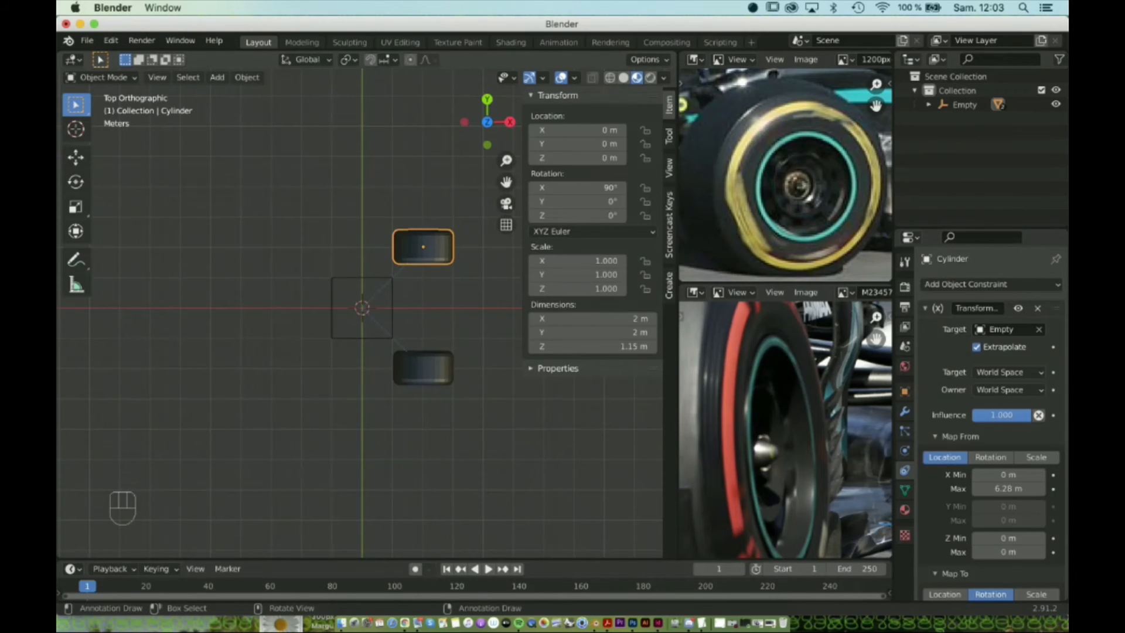
left_click(422, 368)
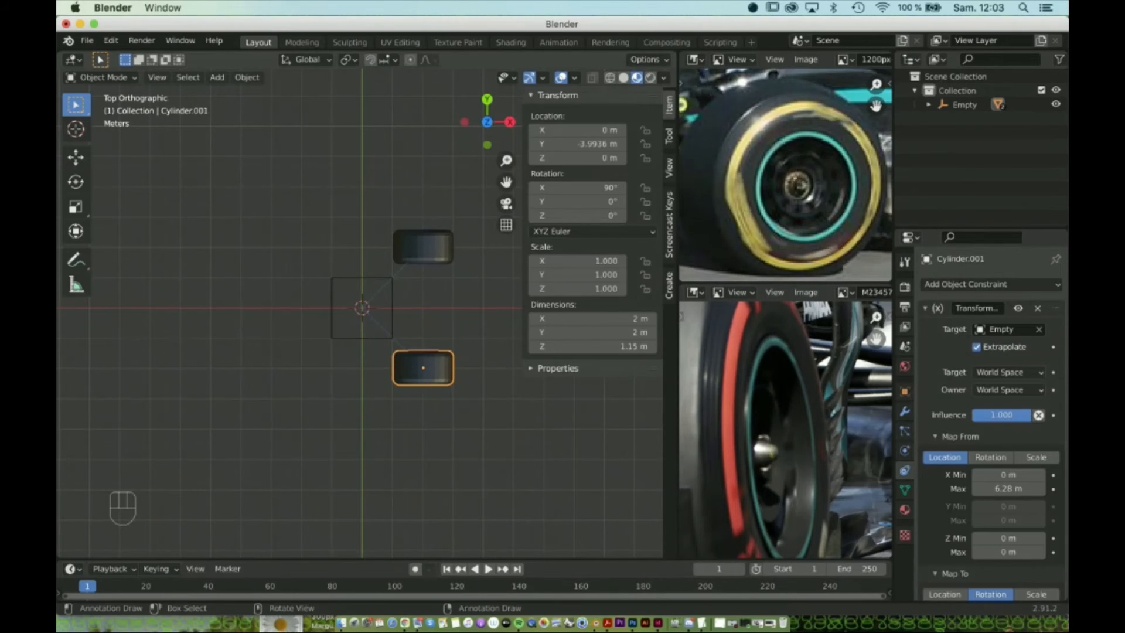
left_click(423, 247)
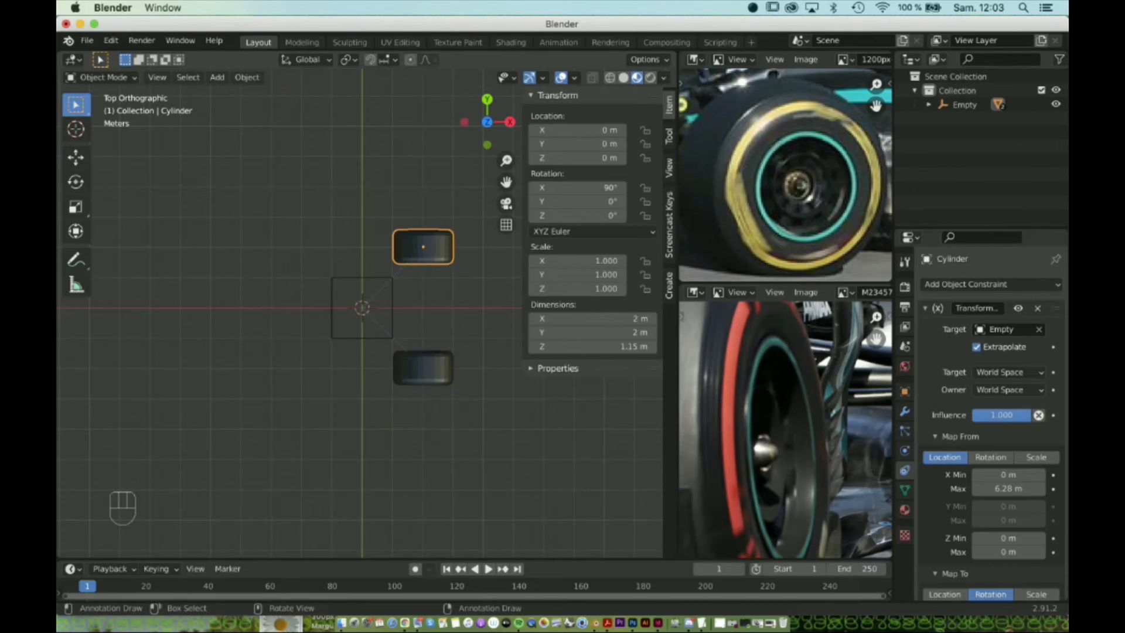
middle_click_drag(423, 282, 354, 201)
left_click(358, 198, "shift")
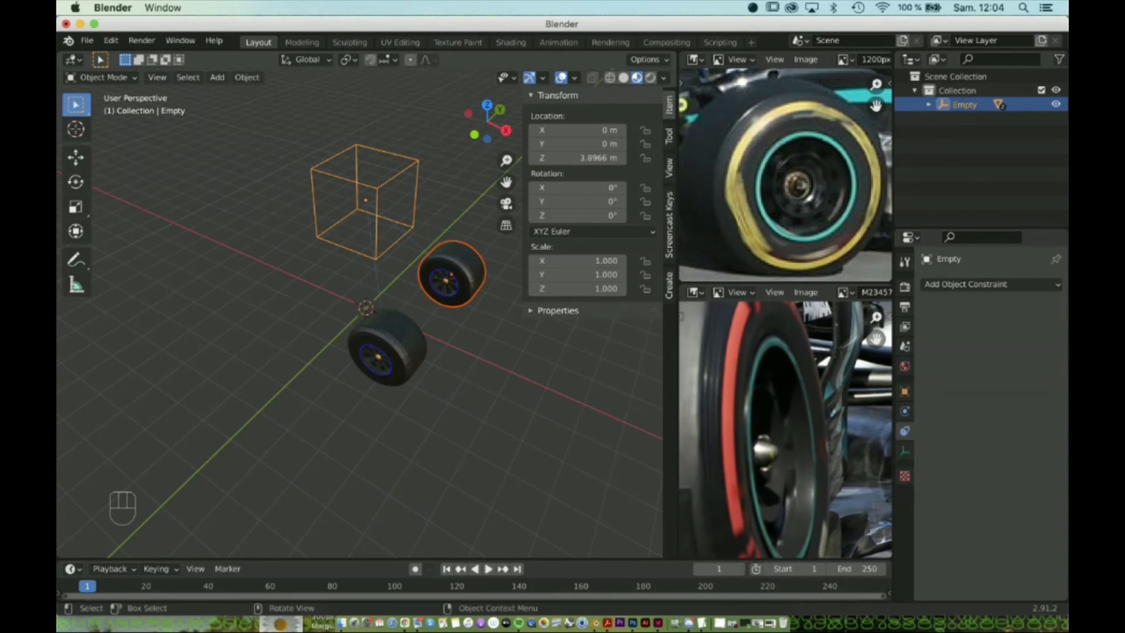
scroll(359, 311, "left", 10)
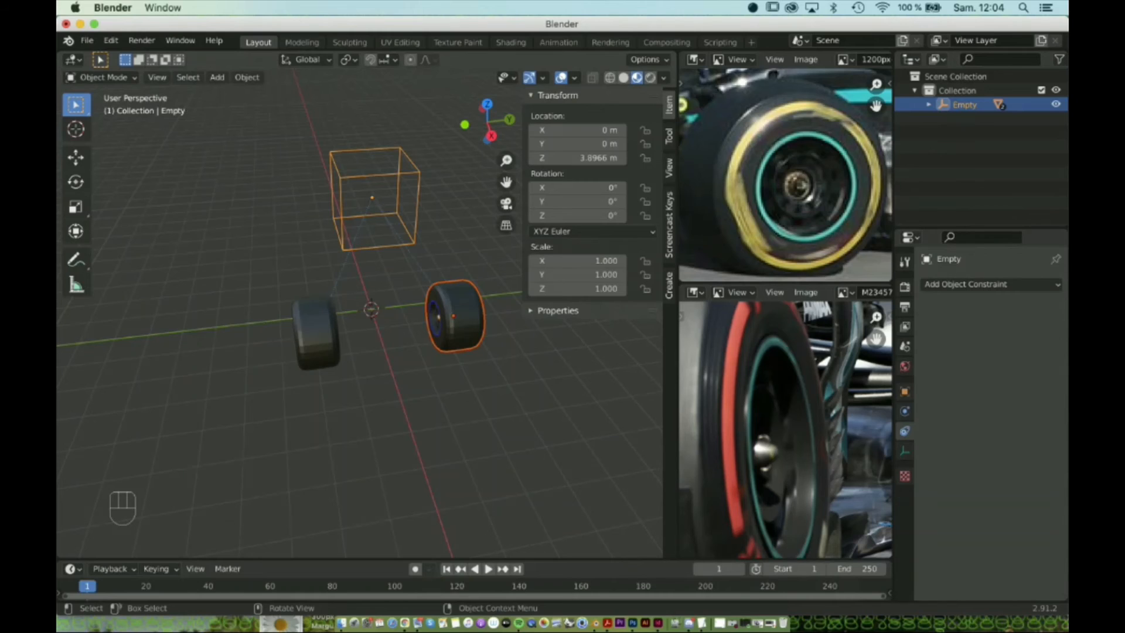
right_click(421, 311)
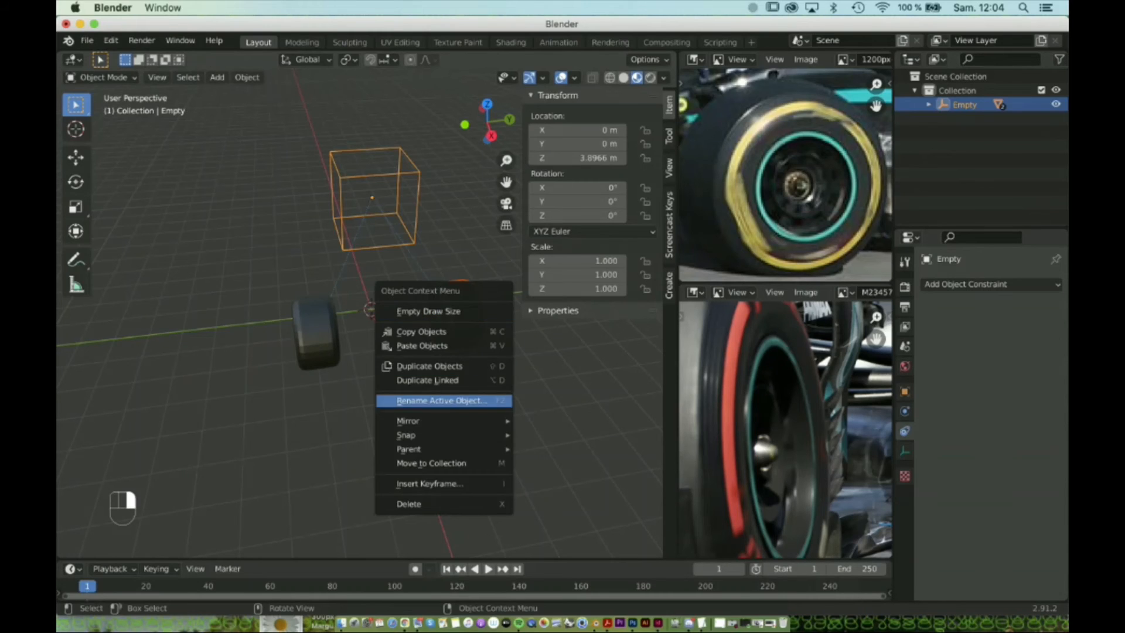
mouse_move(422, 448)
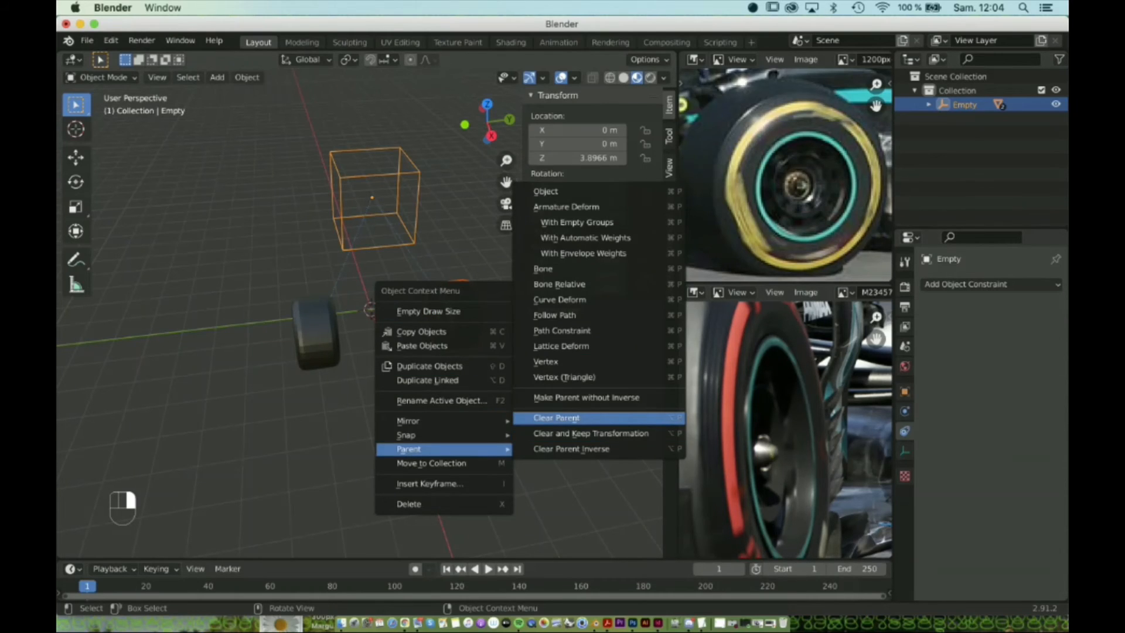
left_click(556, 417)
middle_click_drag(375, 410, 311, 381)
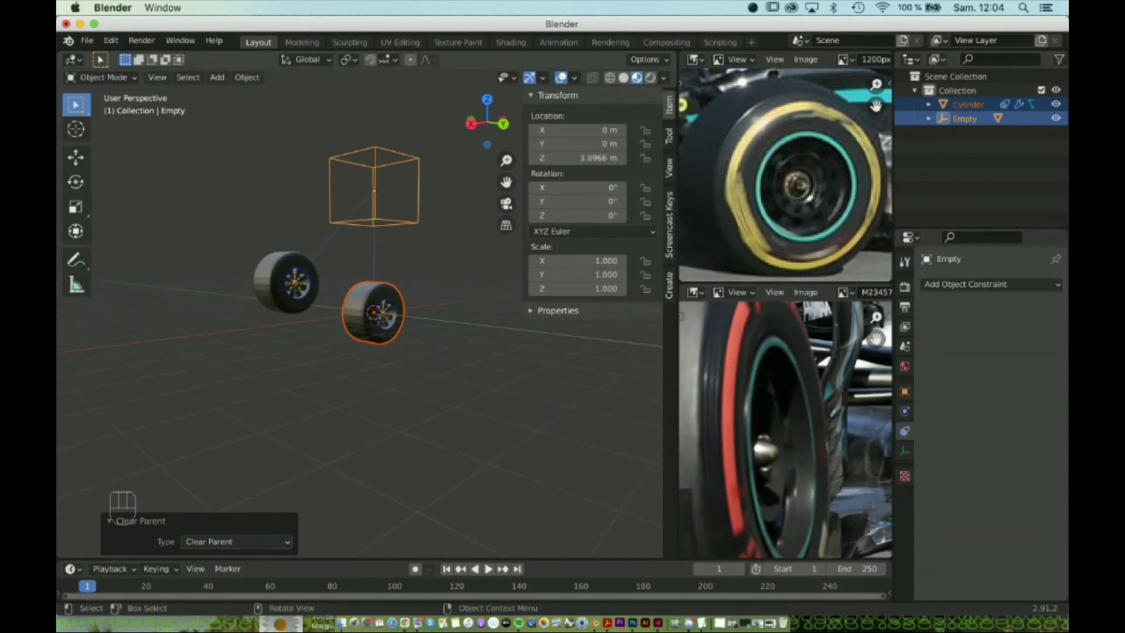
Examine both wheels and the Empty from several angles, selecting the original wheel and the Empty individually.
middle_click_drag(122, 501, 122, 501)
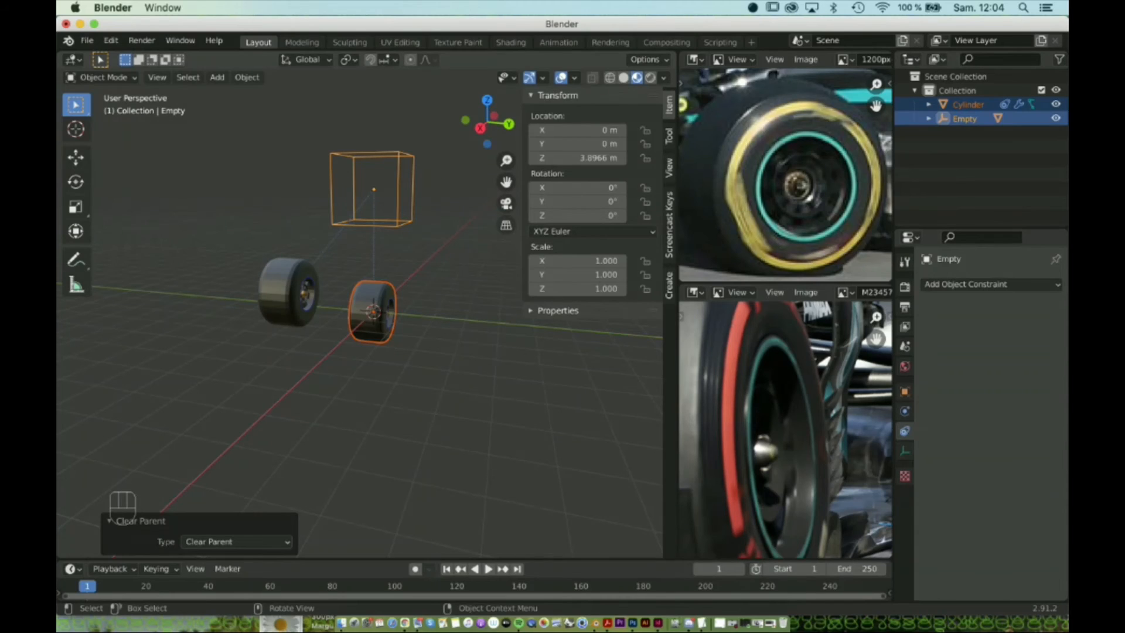
middle_click_drag(122, 501, 123, 495)
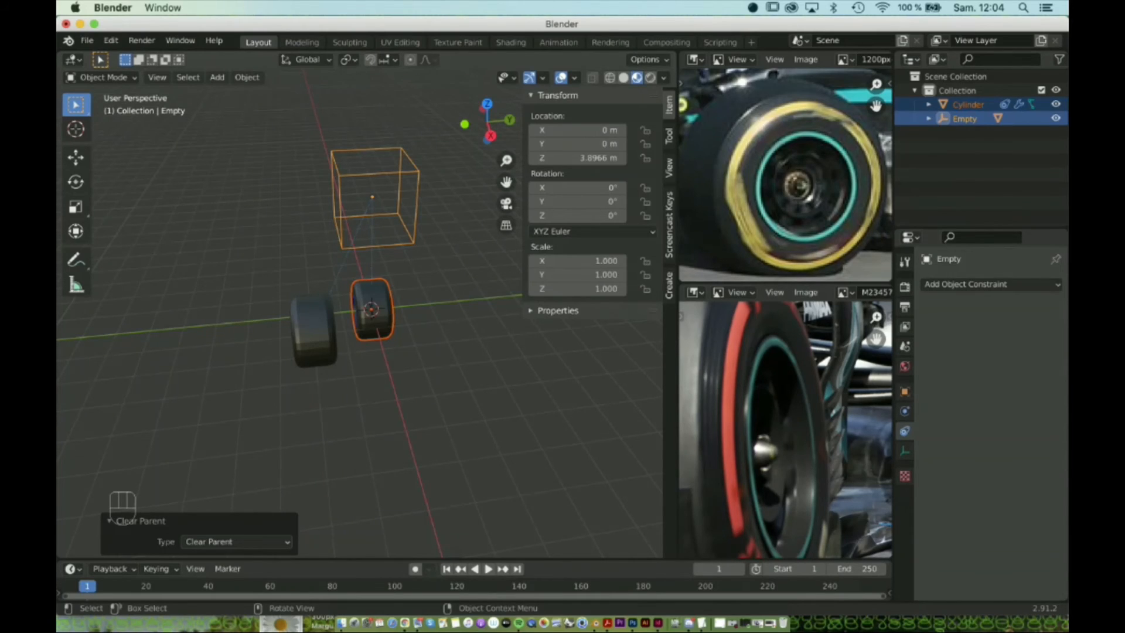
middle_click_drag(359, 316, 372, 312)
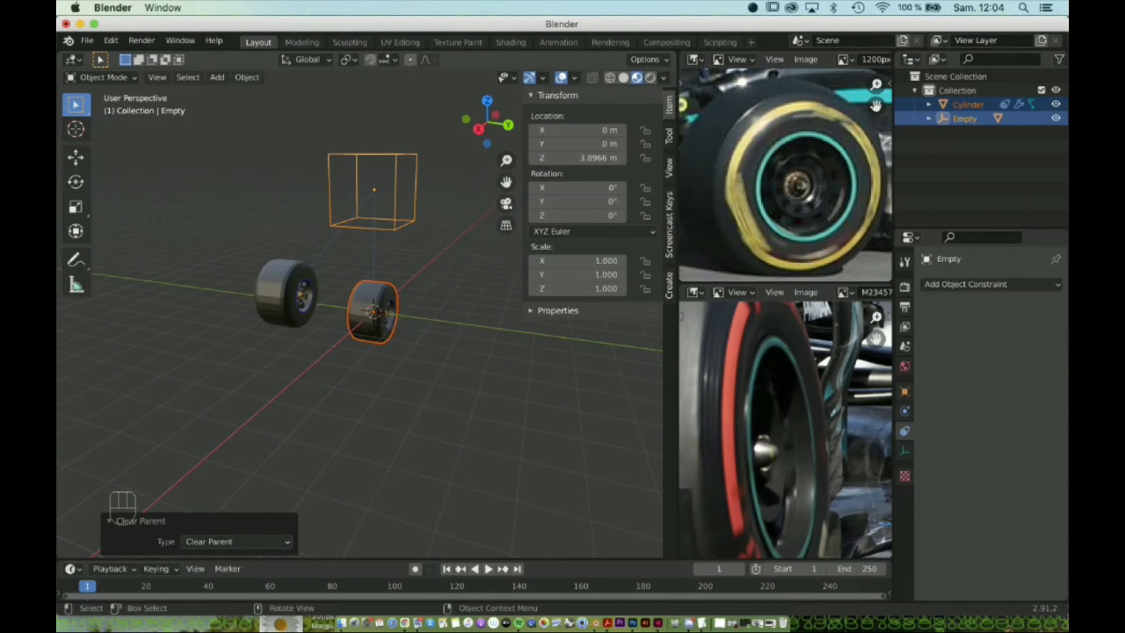
left_click(375, 227)
left_click(375, 299)
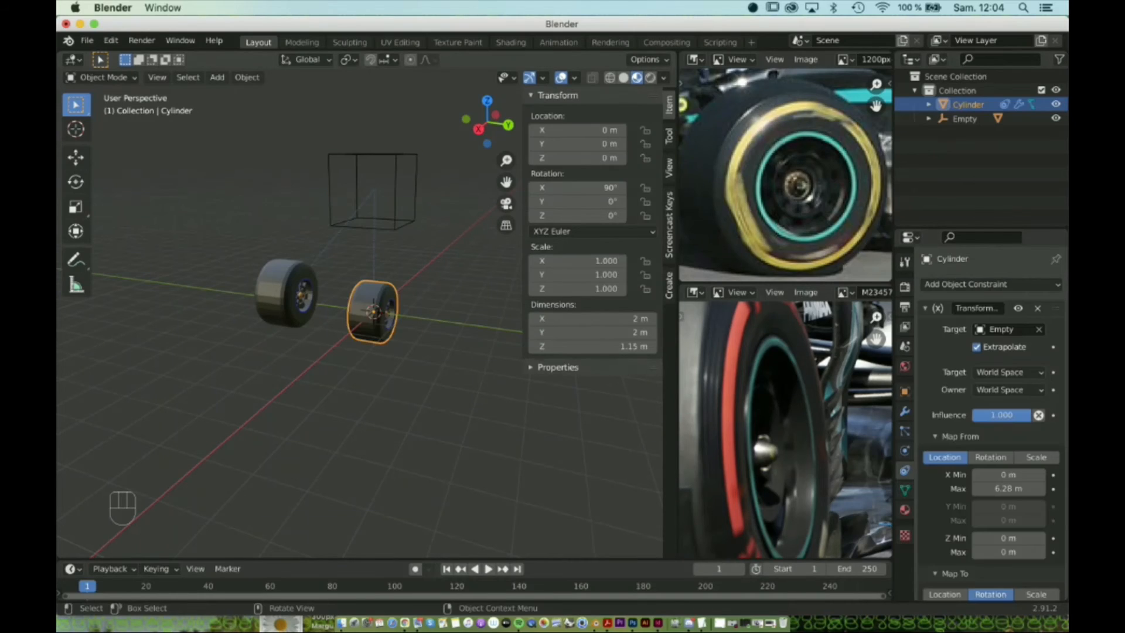
mouse_move(375, 300)
middle_mouse_down()
mouse_move(346, 300)
mouse_move(357, 305)
middle_mouse_up()
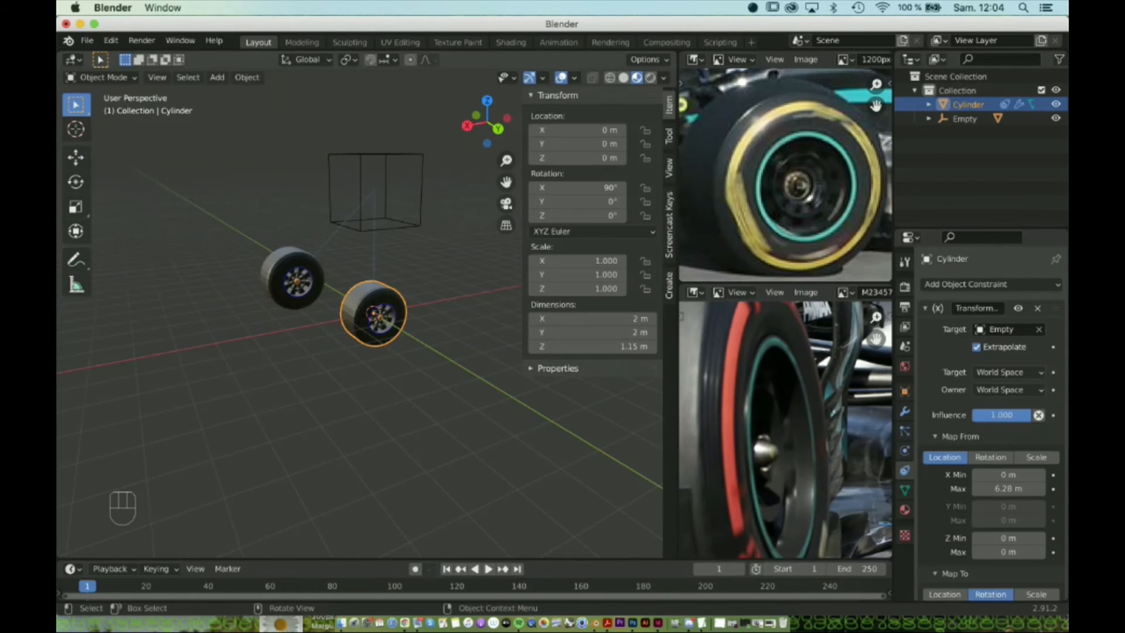
left_click(375, 193)
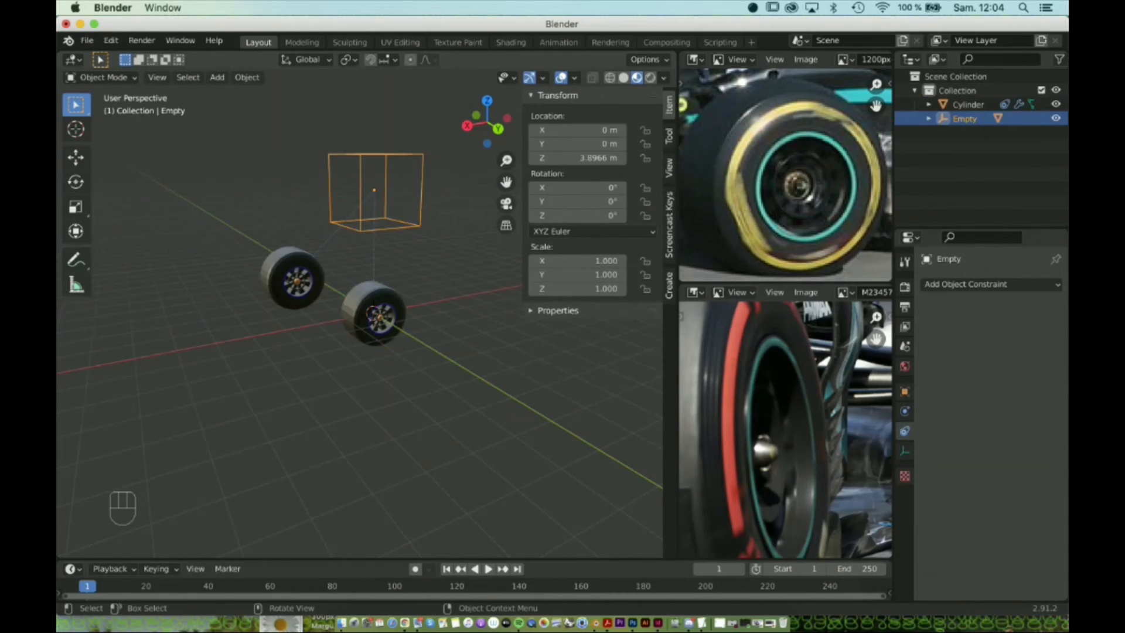
middle_click_drag(375, 293, 410, 310)
left_click(373, 313)
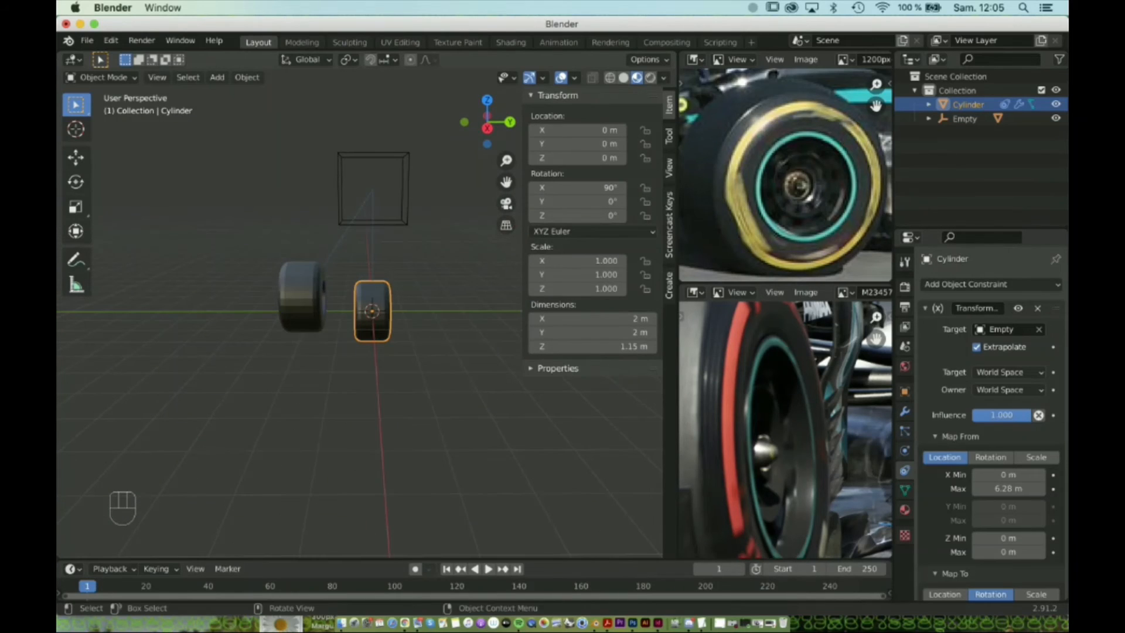
key("super+z")
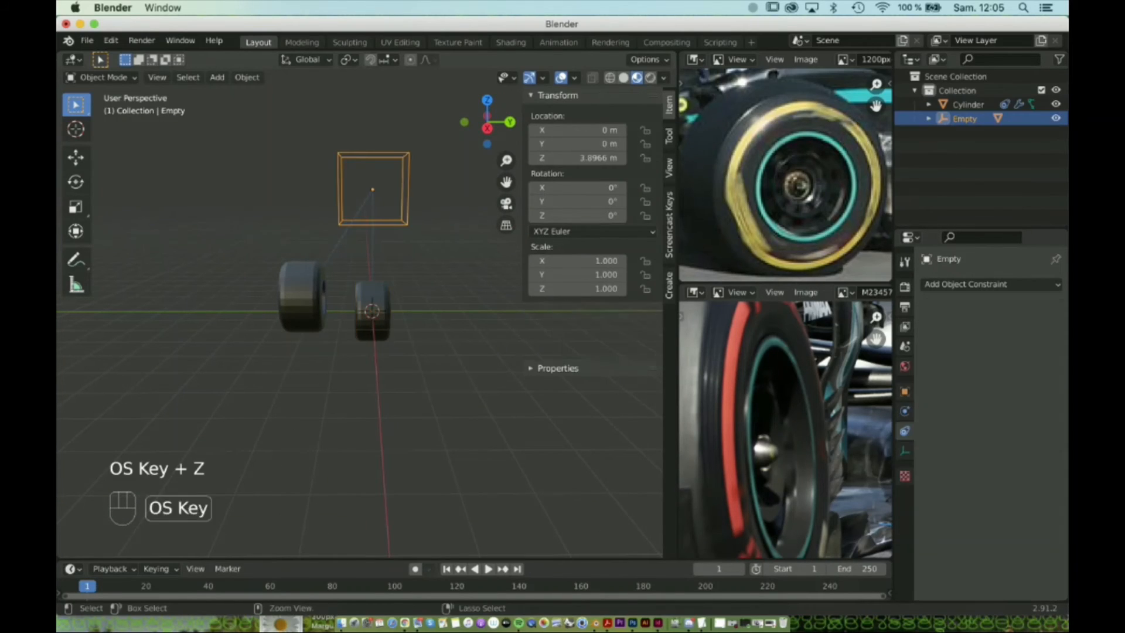
Delete the duplicated wheel on the negative Y side, restoring the box selection tool beforehand.
left_click(302, 297)
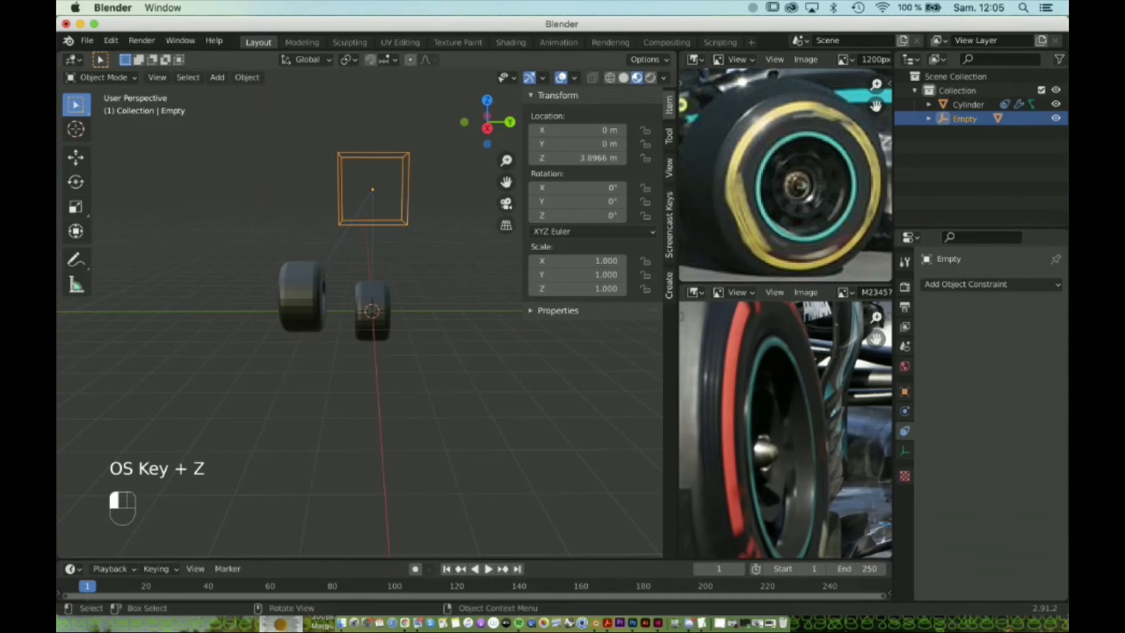
key("w")
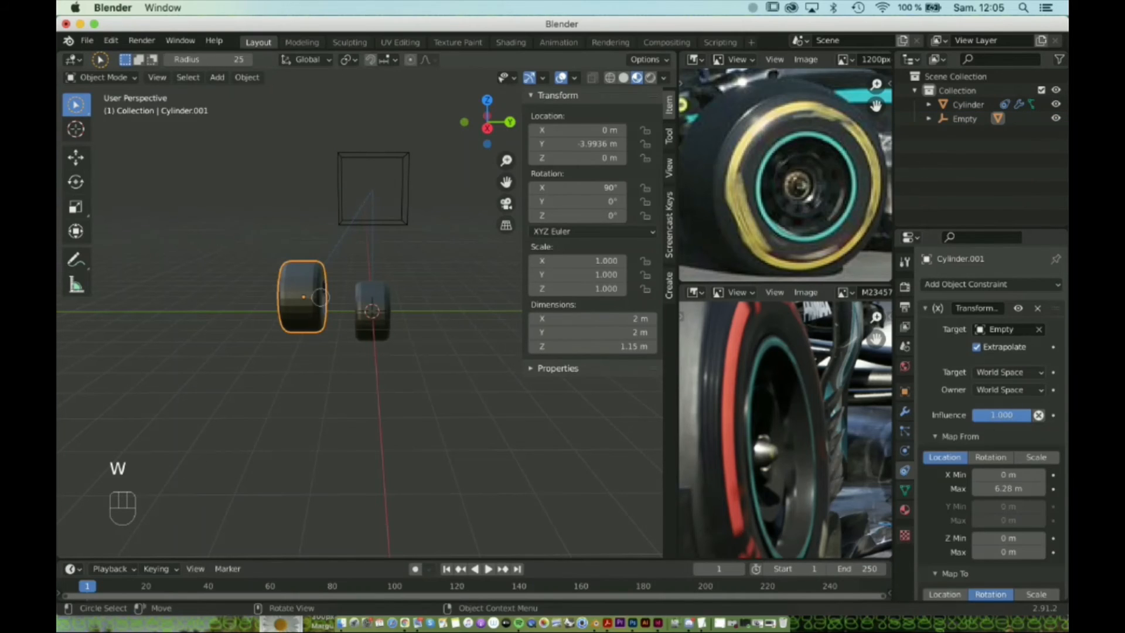
key("Escape")
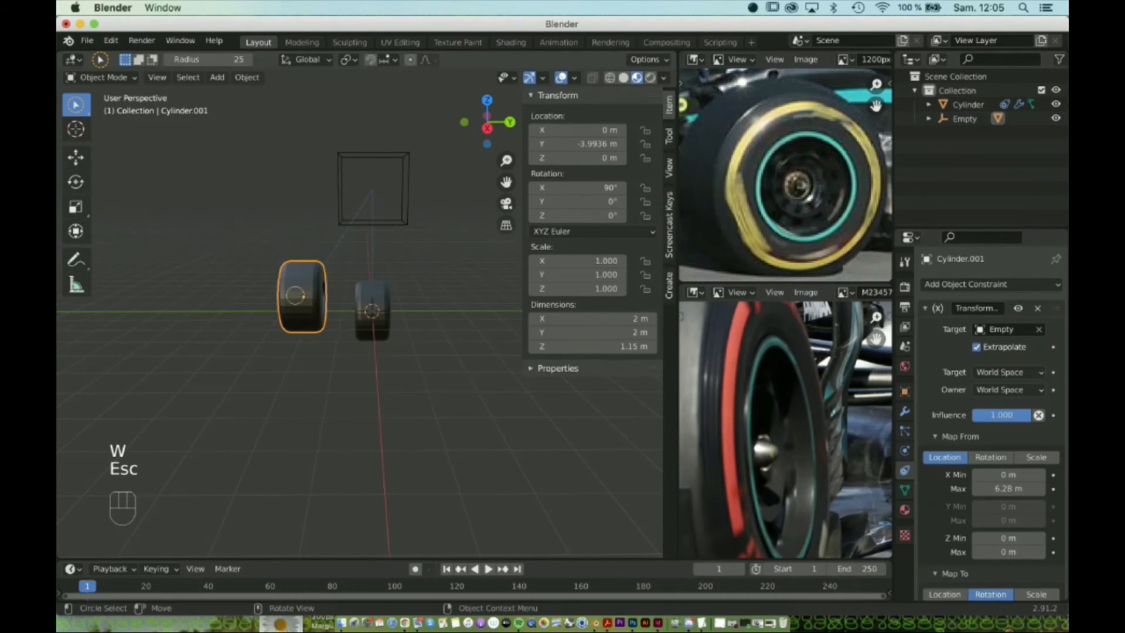
left_click(75, 104)
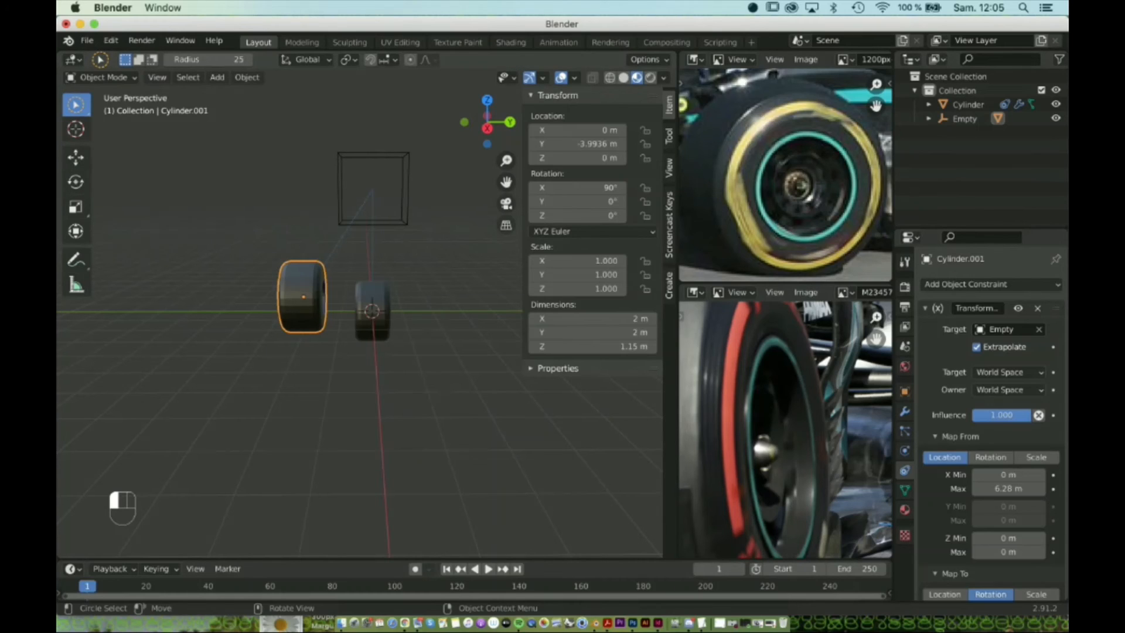
left_click(140, 137)
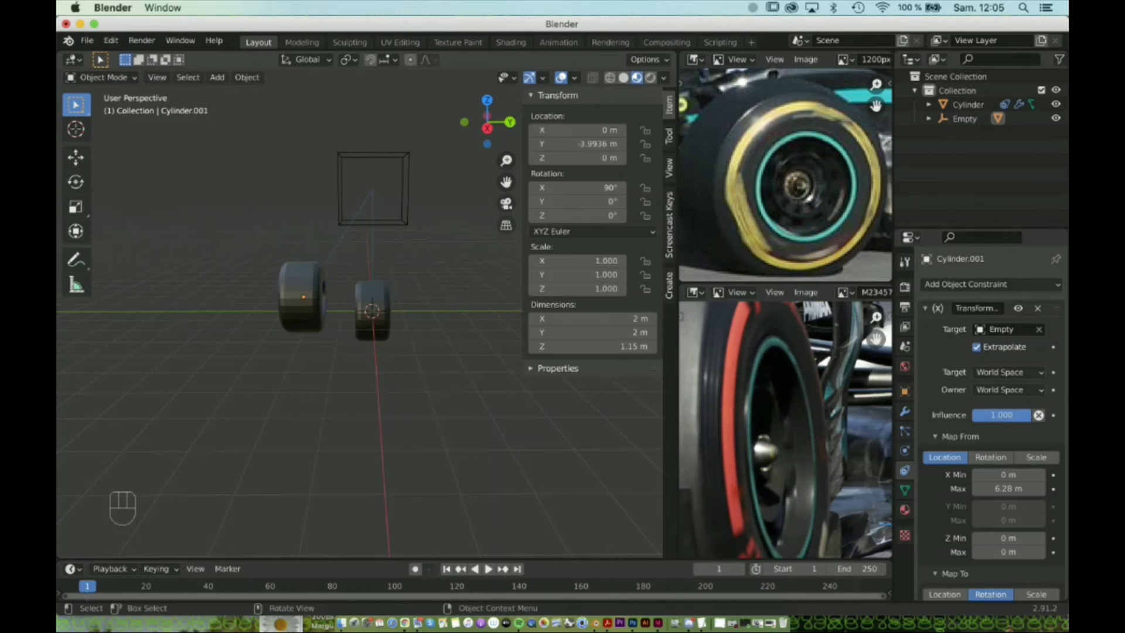
key("x")
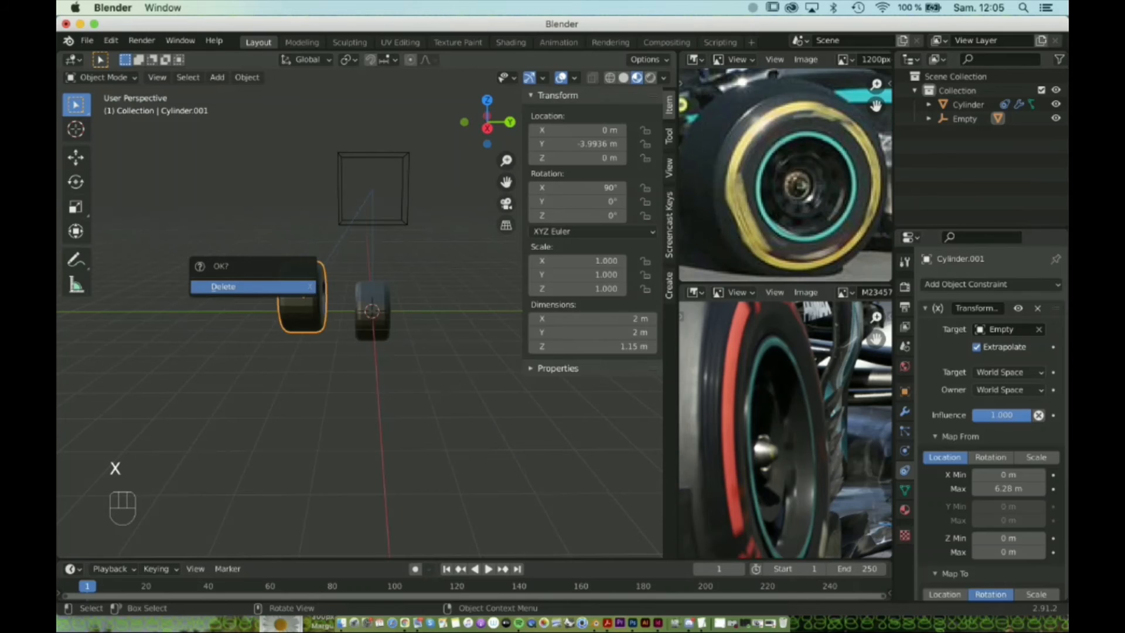
left_click(258, 284)
In the top view, move the remaining wheel away from the Empty along Y and set its Y location to 2 m.
middle_click_drag(263, 293, 527, 290)
middle_click_drag(328, 298, 325, 331)
left_click(964, 118)
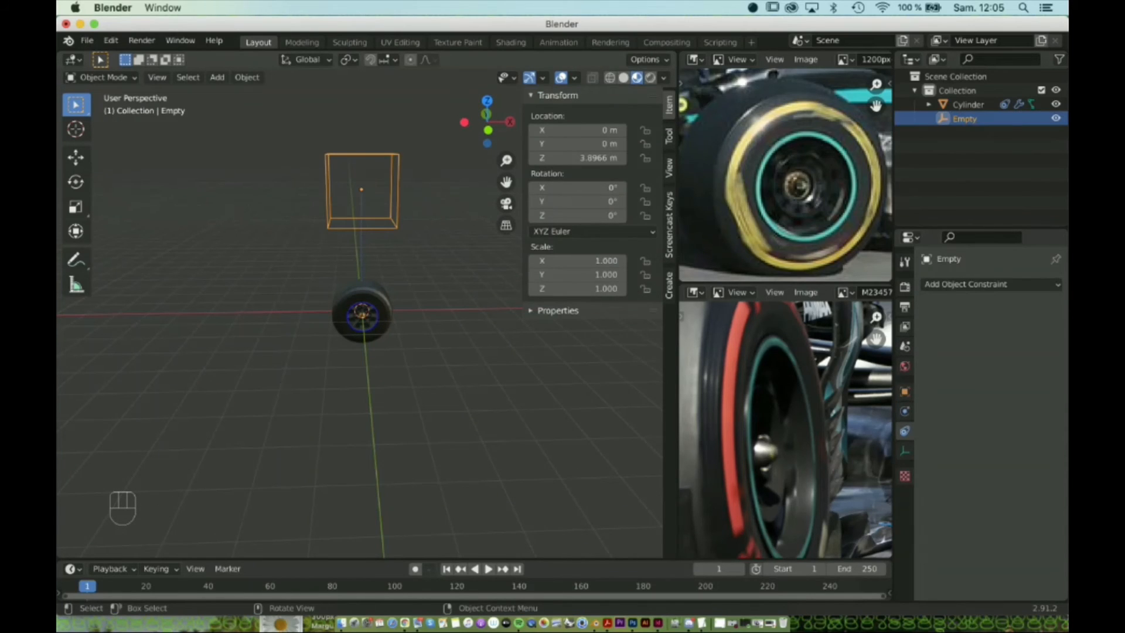
left_click(967, 104)
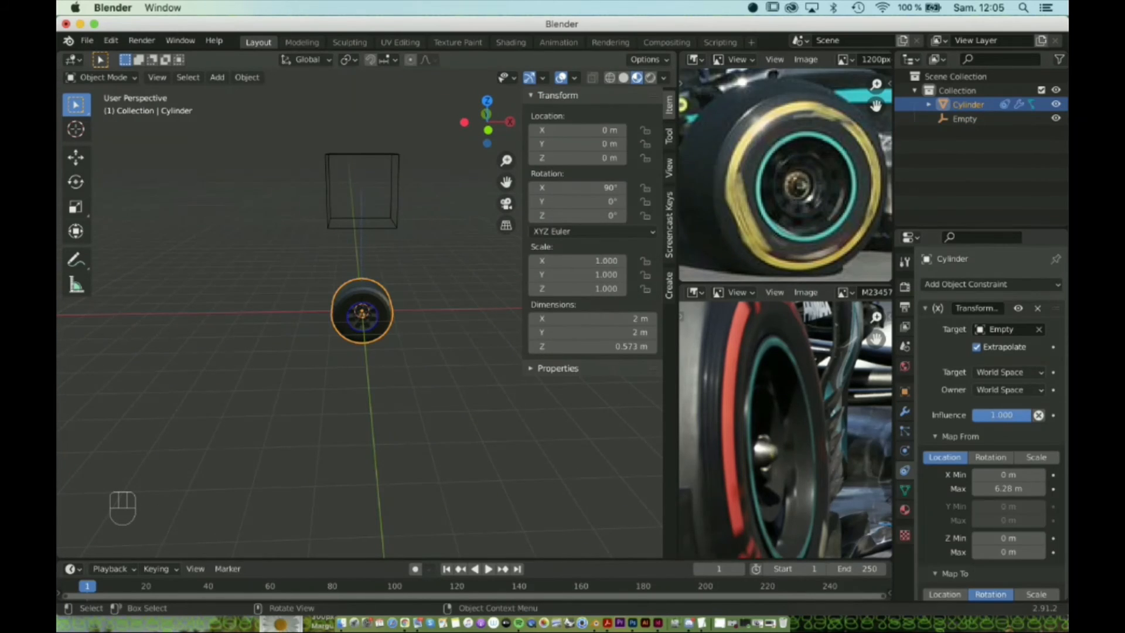
key("KP_7")
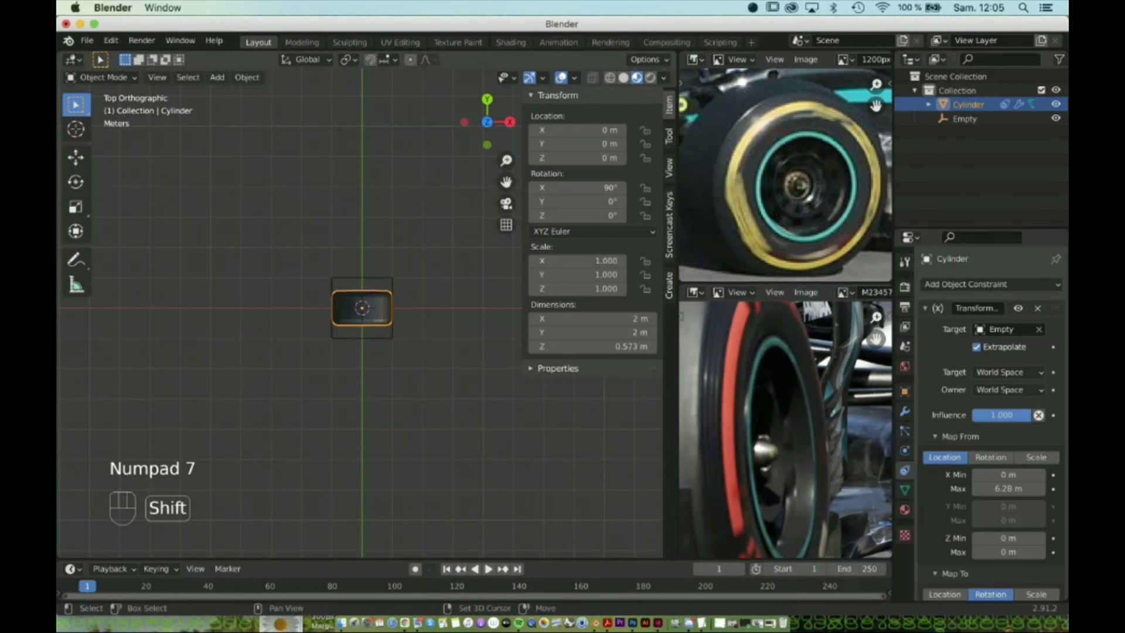
middle_click_drag(362, 308, 266, 353, "shift")
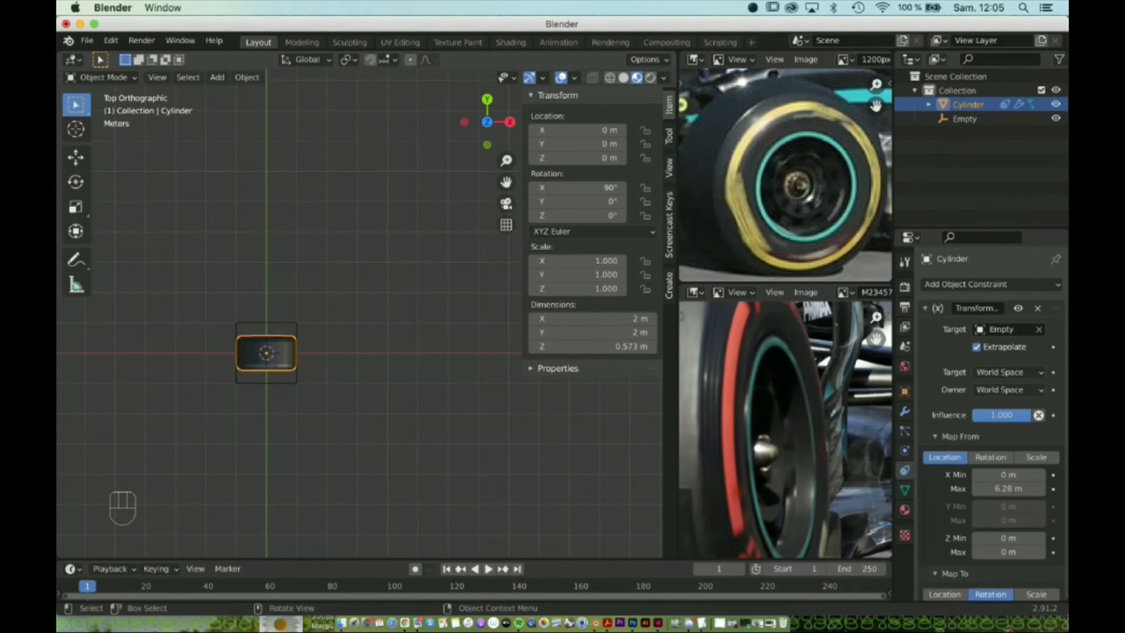
key("g")
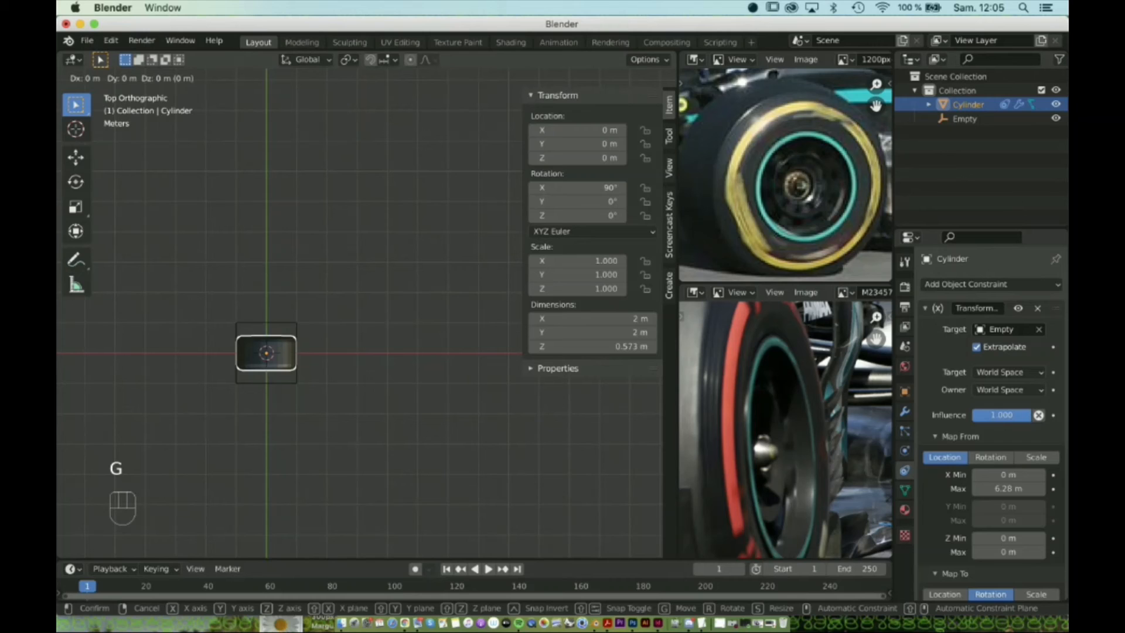
key("y")
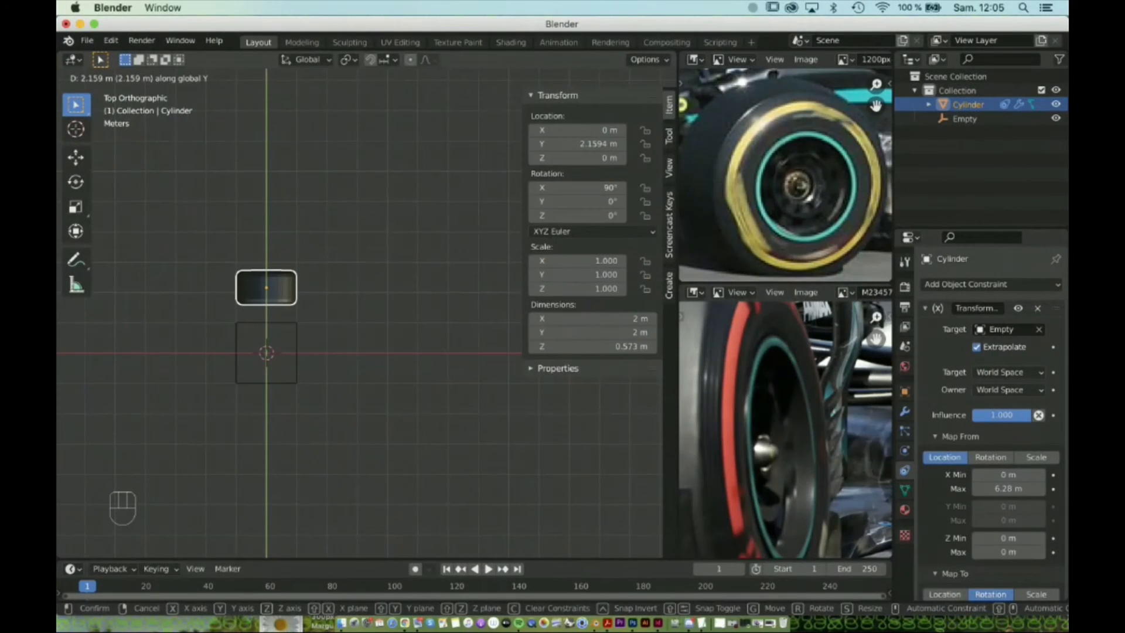
left_click(375, 234)
left_click(577, 144)
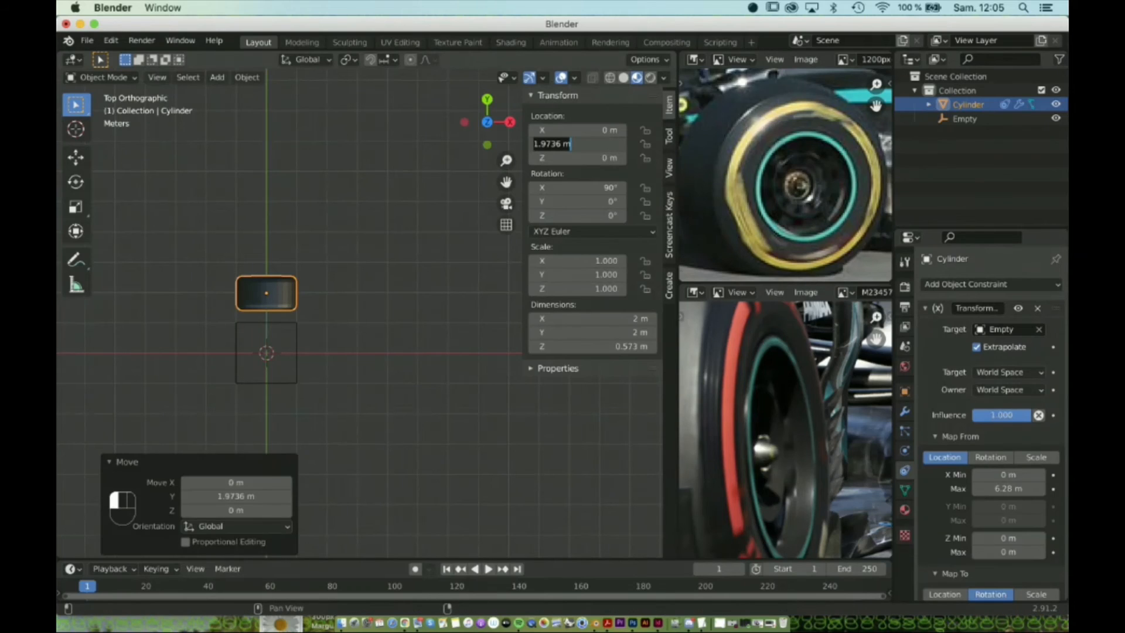
type("2")
key("Return")
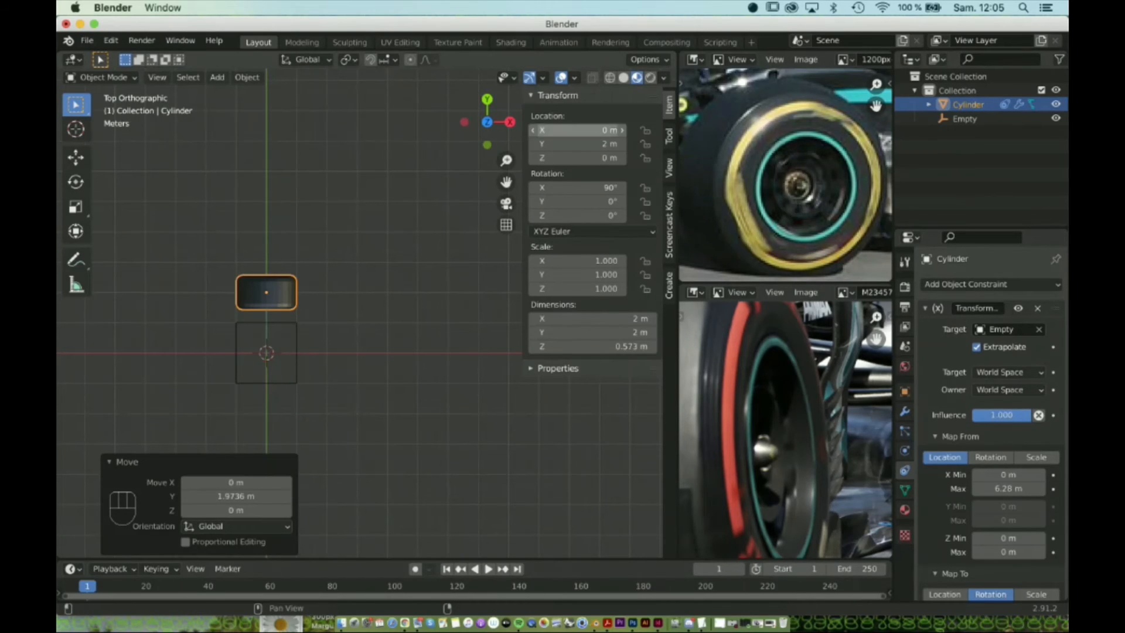
Set the wheel's X location to 1 m.
left_click(577, 129)
type("1")
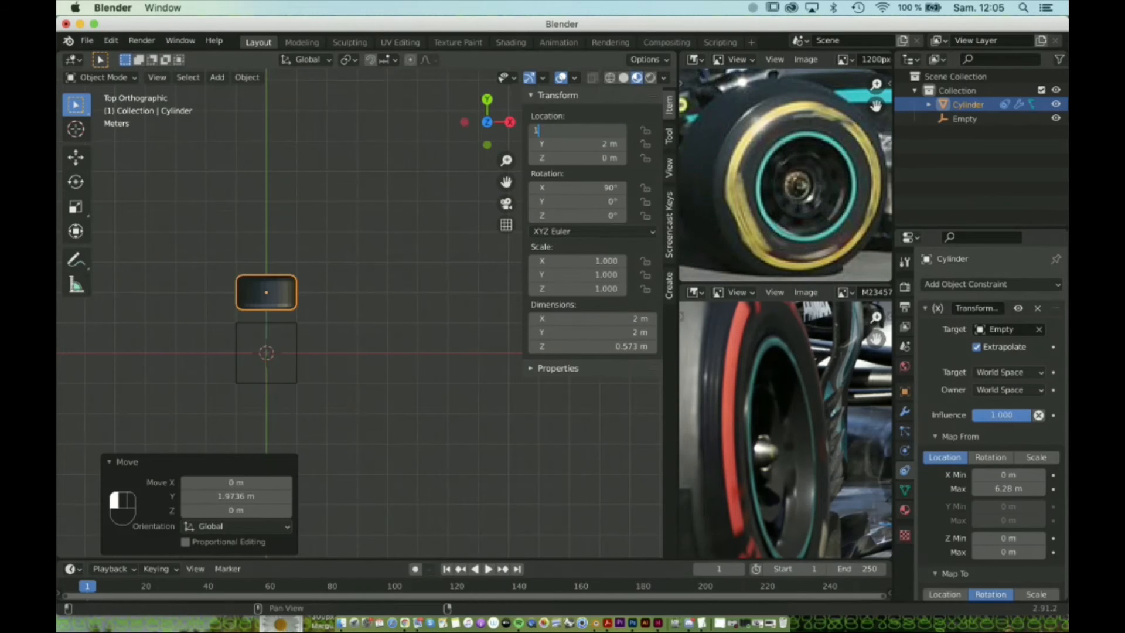
key("Return")
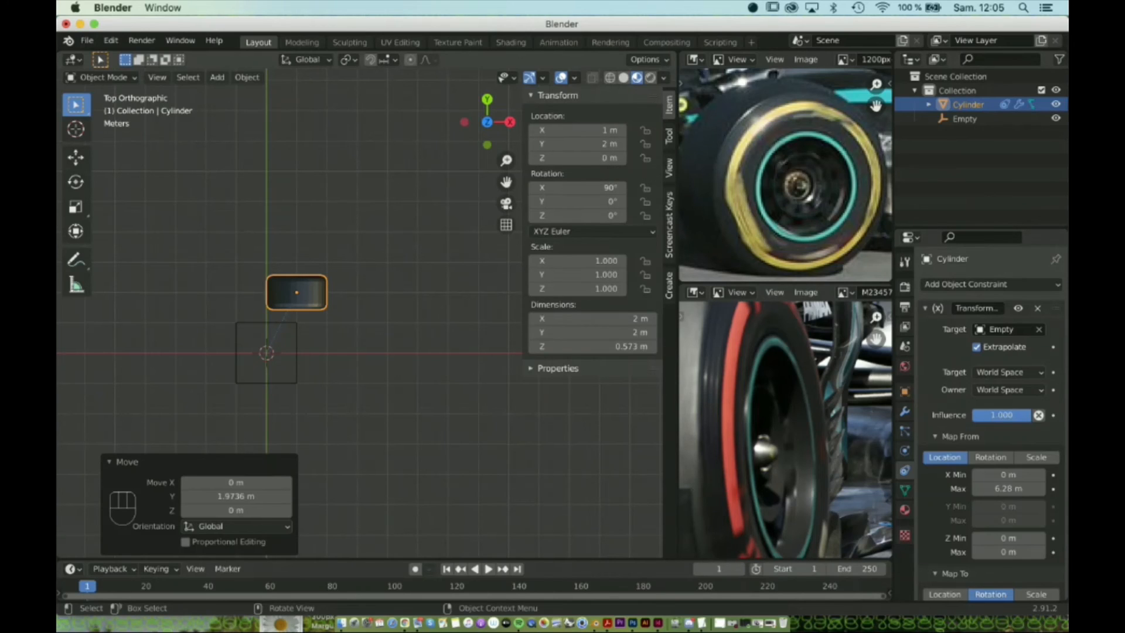
Duplicate the wheel and cancel the trial offset along Y, keeping the copy in the same place as the original.
middle_click_drag(351, 264, 381, 207, "shift")
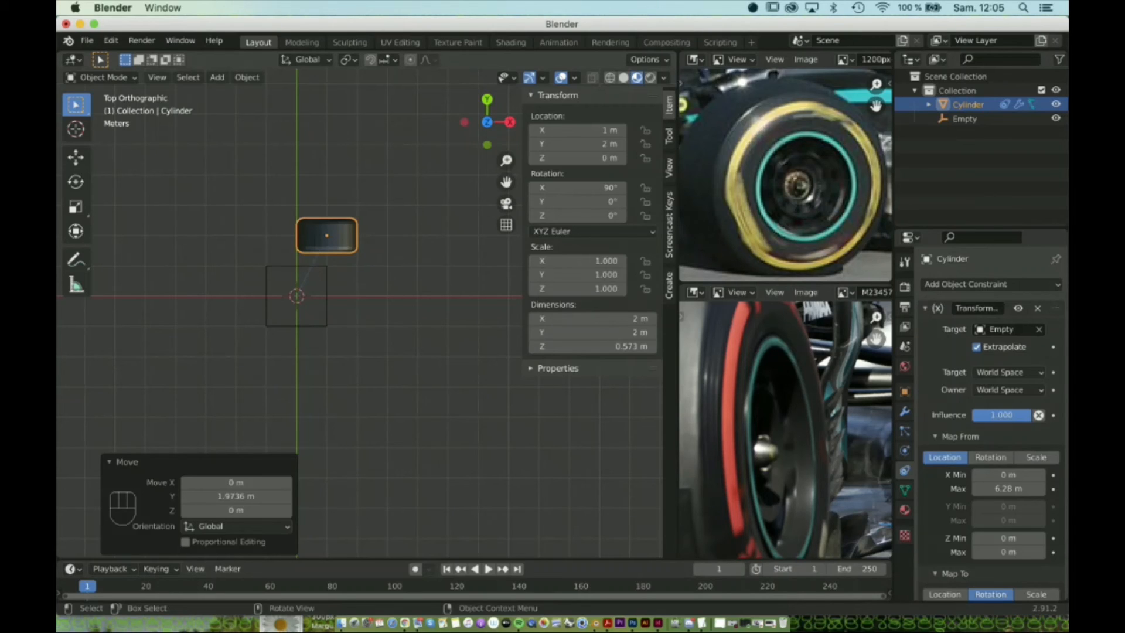
middle_click_drag(351, 263, 412, 220, "shift")
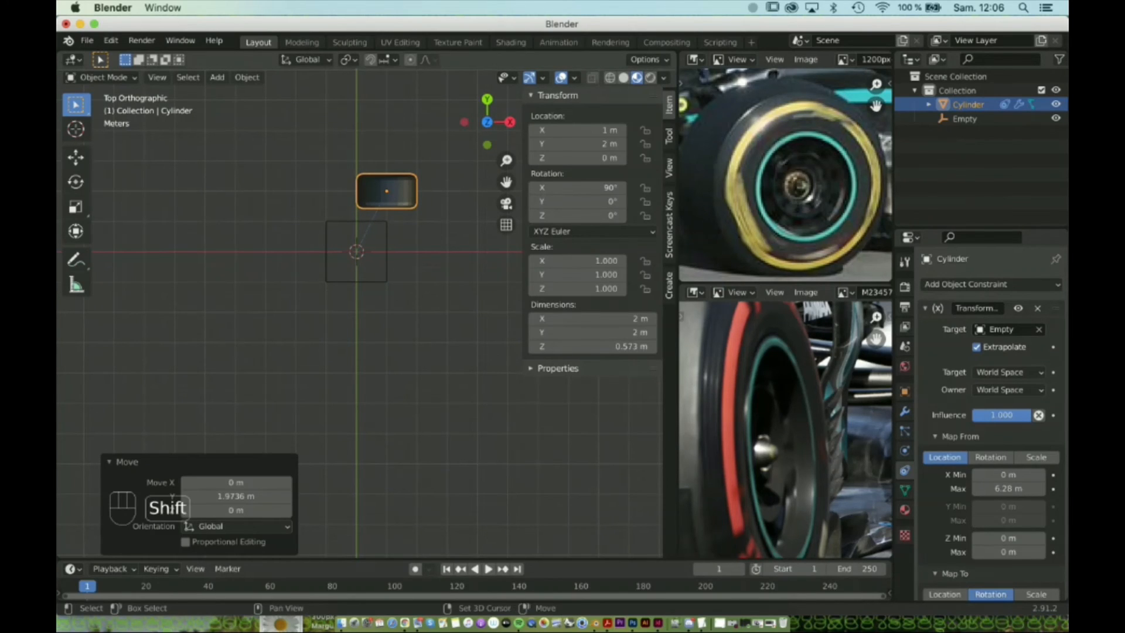
key("shift+d")
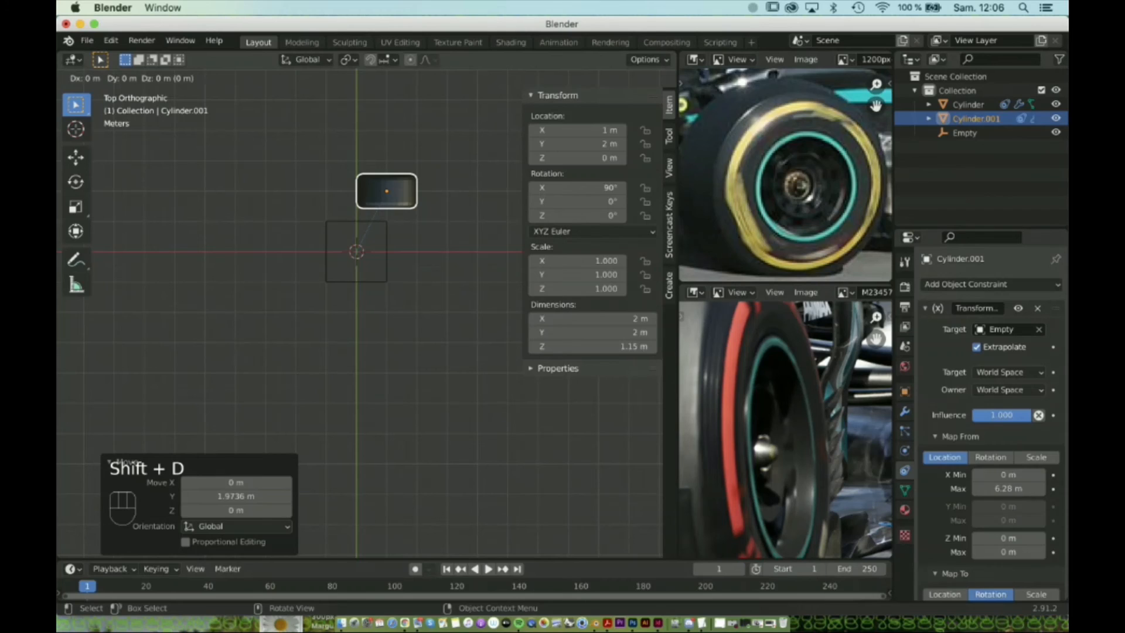
key("y")
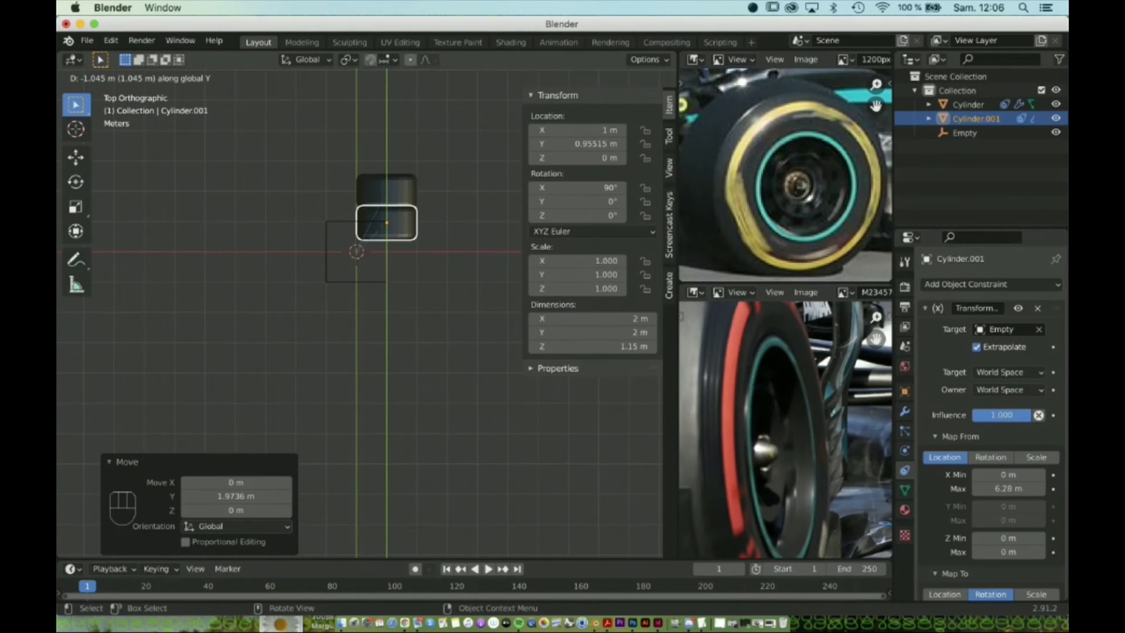
type("-2")
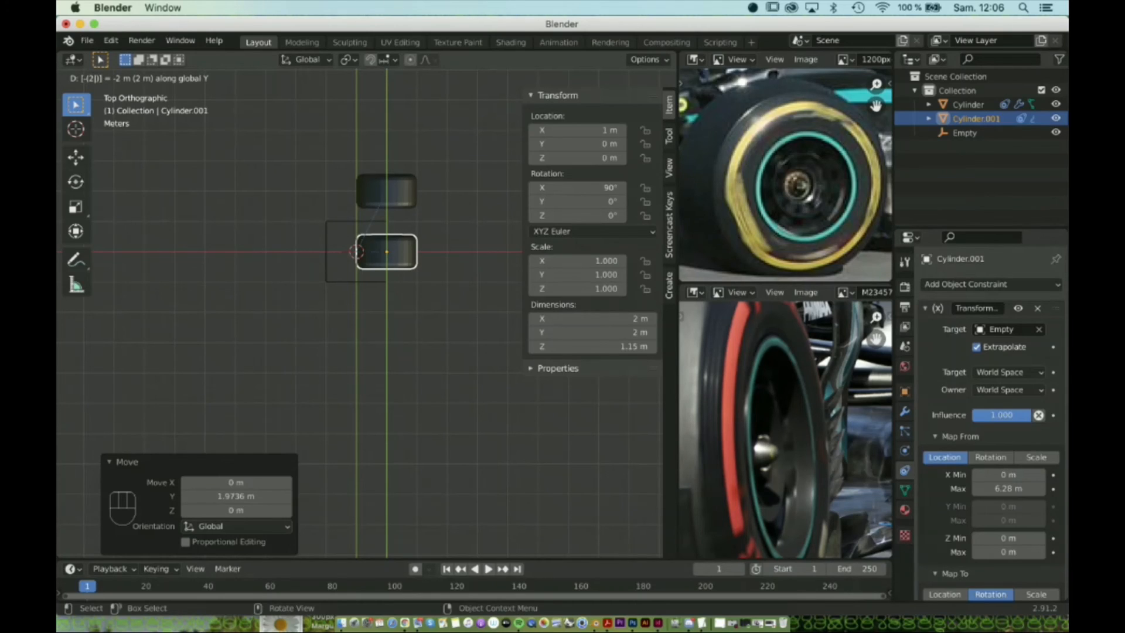
key("minus")
type("4")
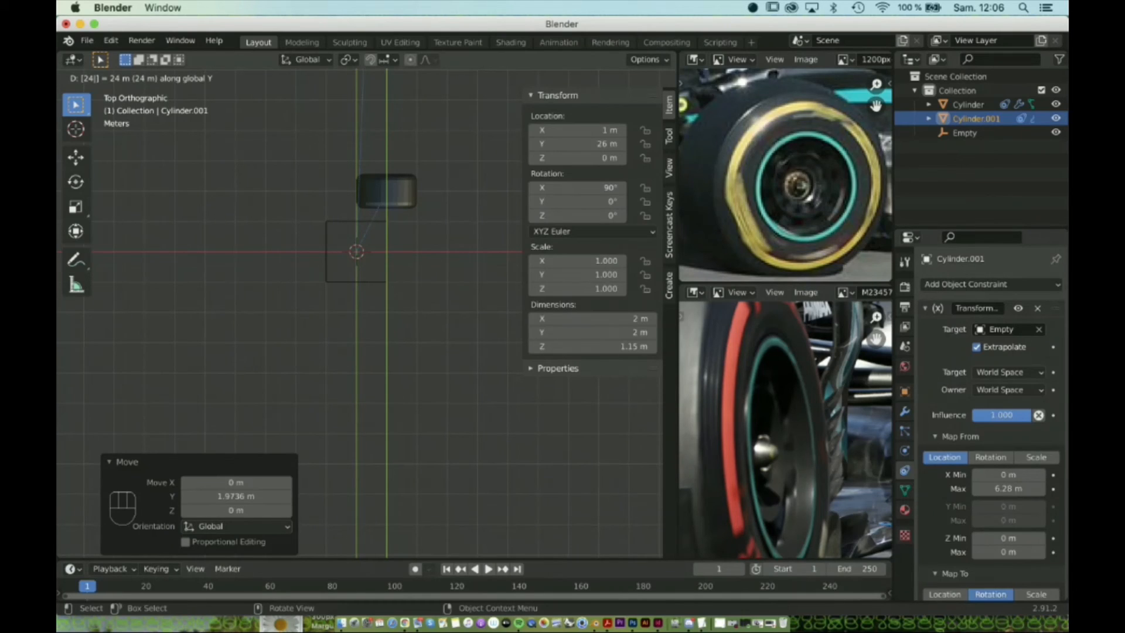
key("Escape")
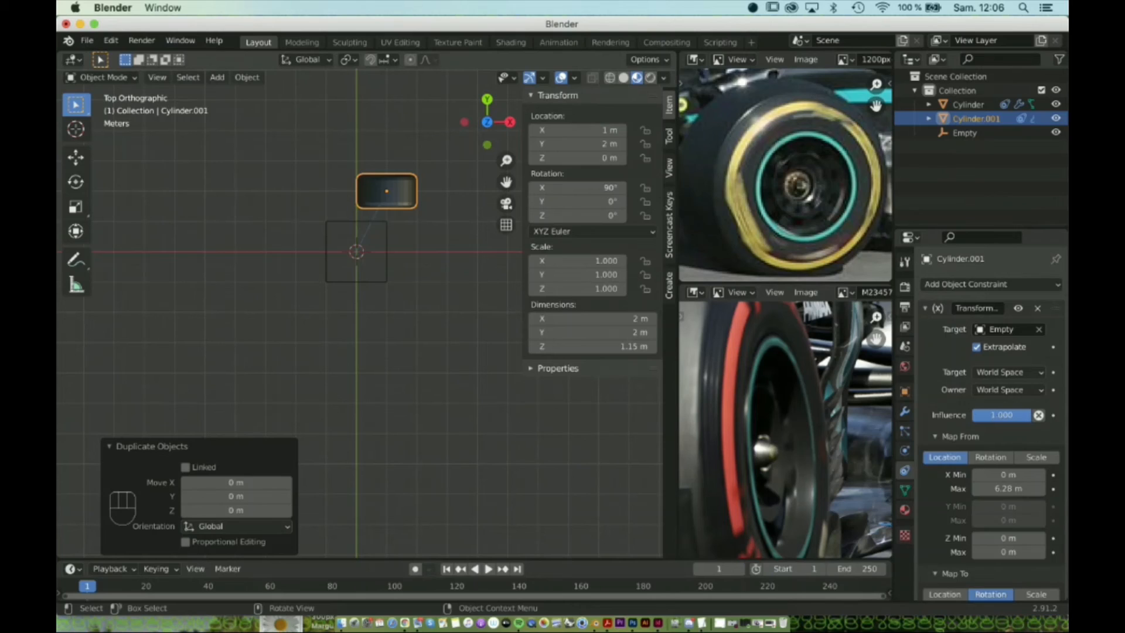
Move the duplicated wheel exactly -4 m along Y, across the X axis from the original.
key("g")
key("y")
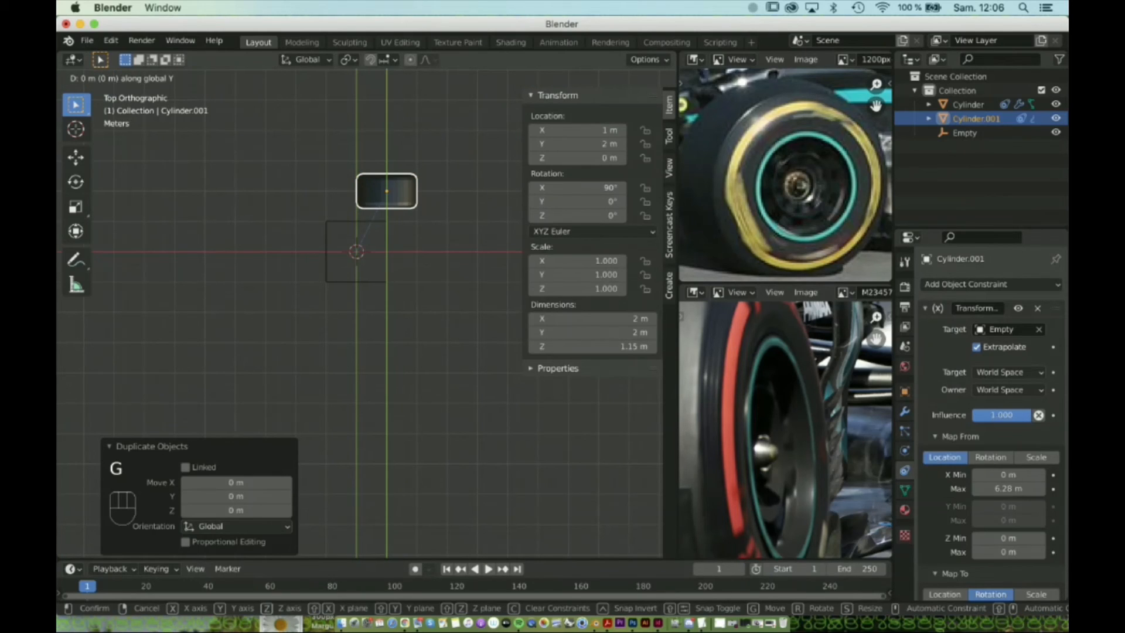
type("-4")
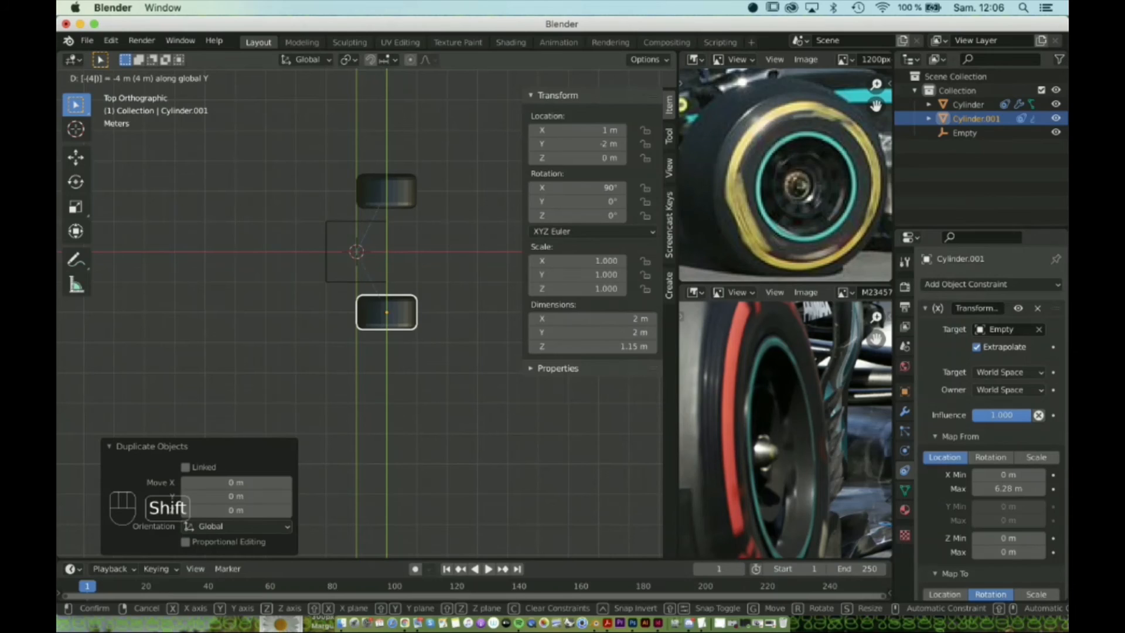
key("Return")
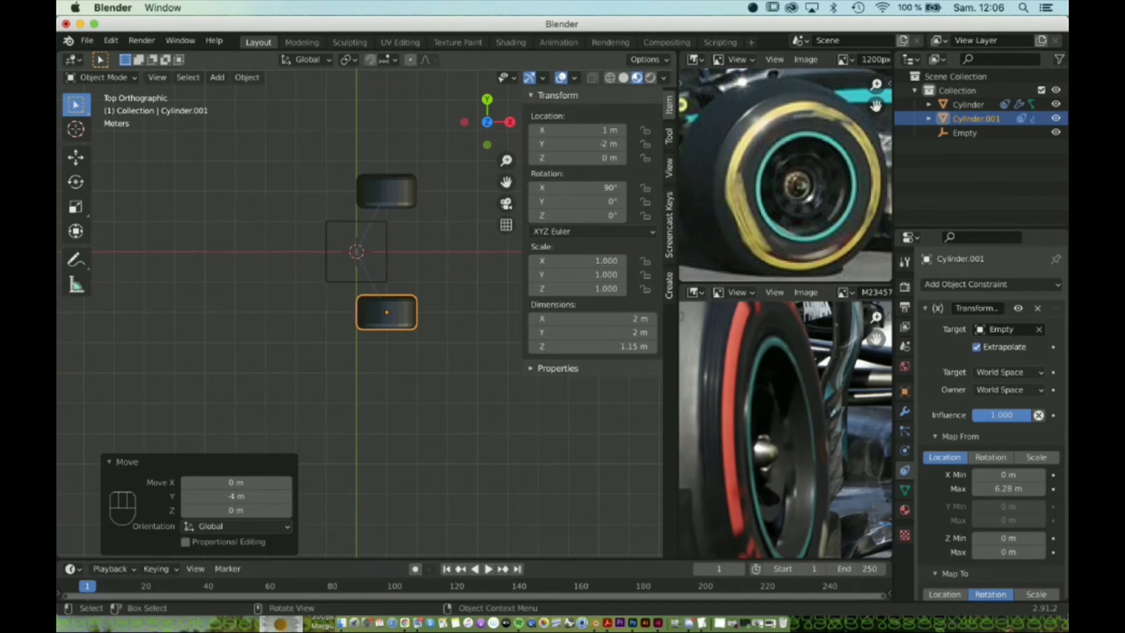
middle_click_drag(351, 364, 366, 316)
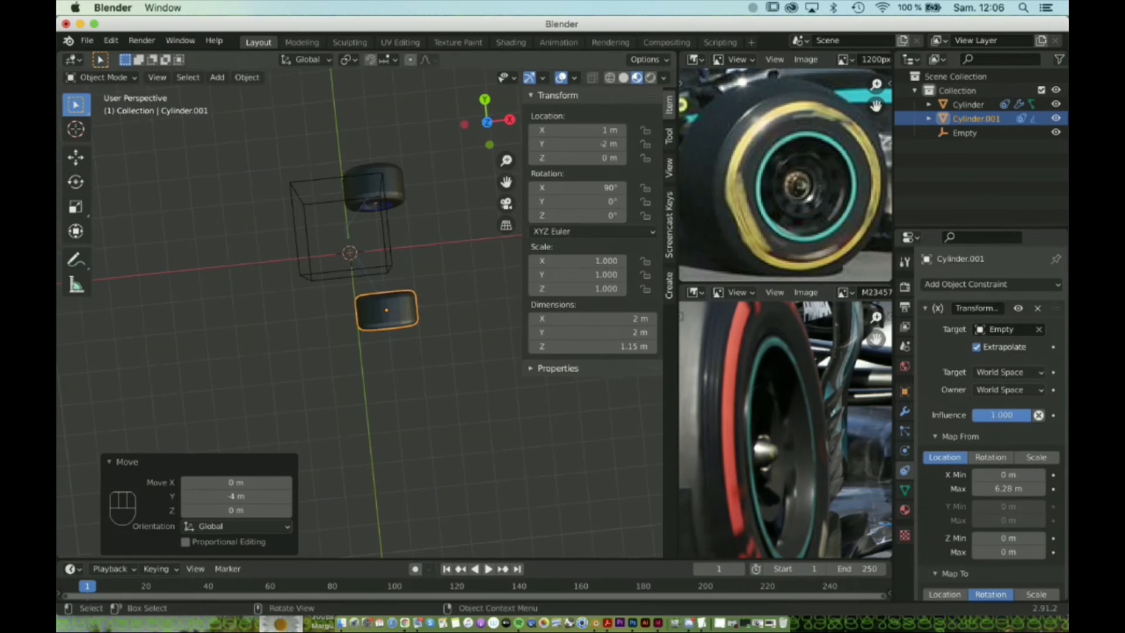
In the top view, select both wheels, duplicate them together and move the copies exactly -6 m along X.
key("KP_7")
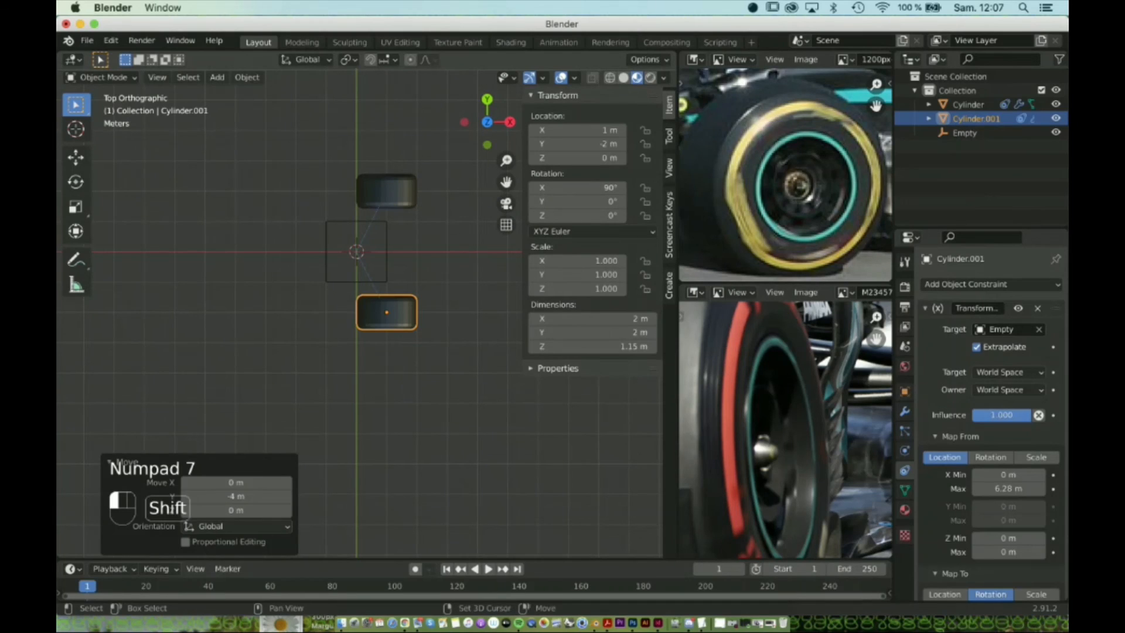
left_click(387, 191, "shift")
scroll(368, 312, "down", 2)
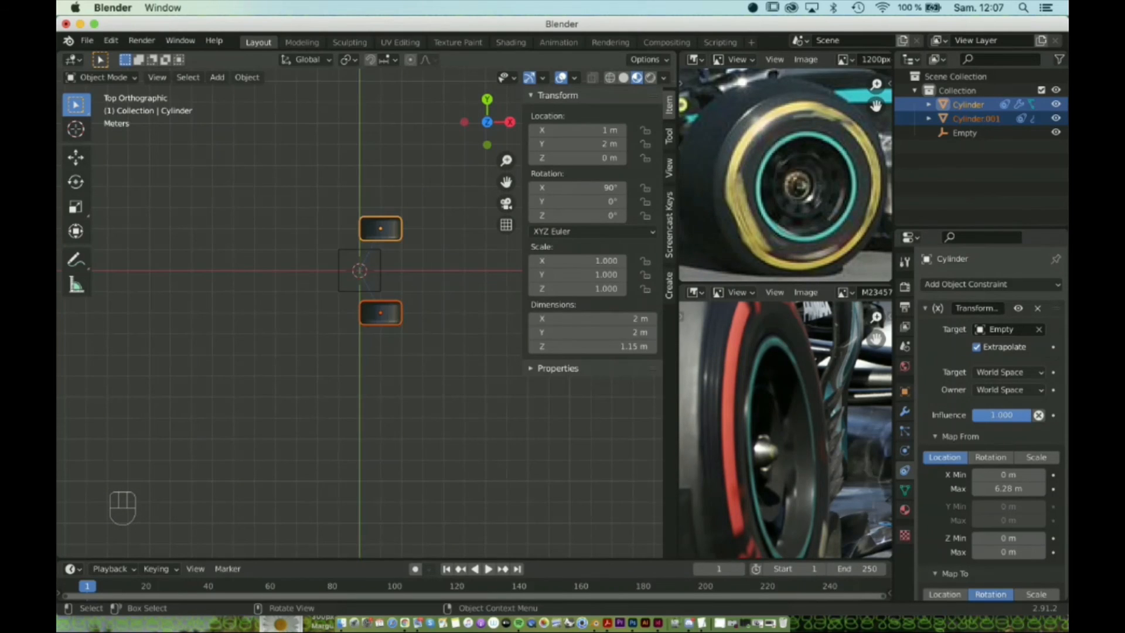
key("shift+d")
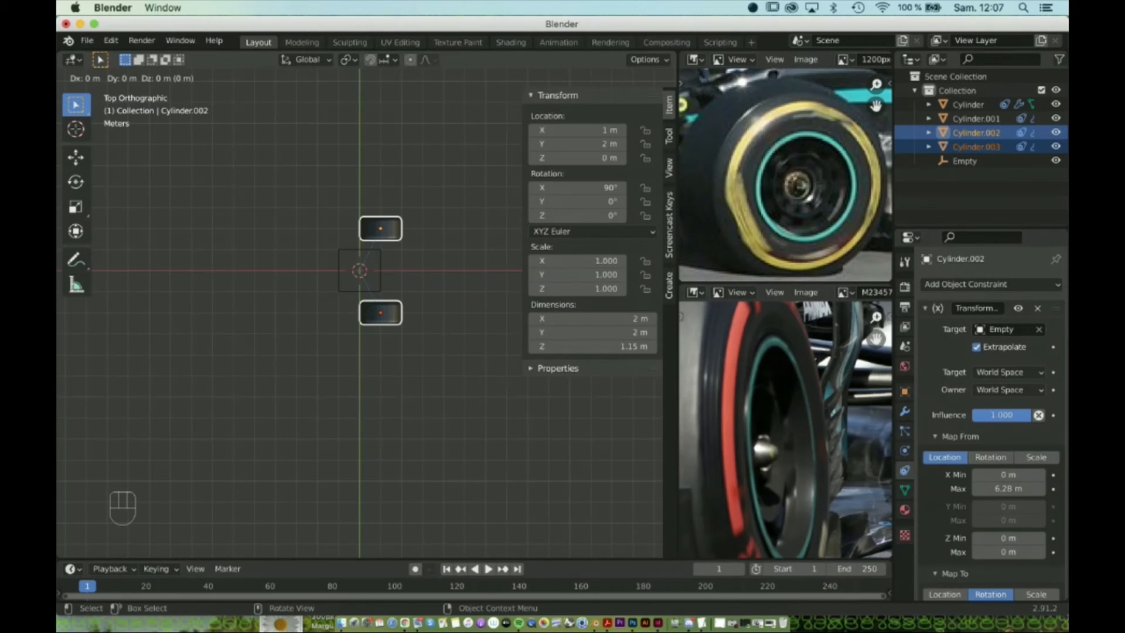
key("x")
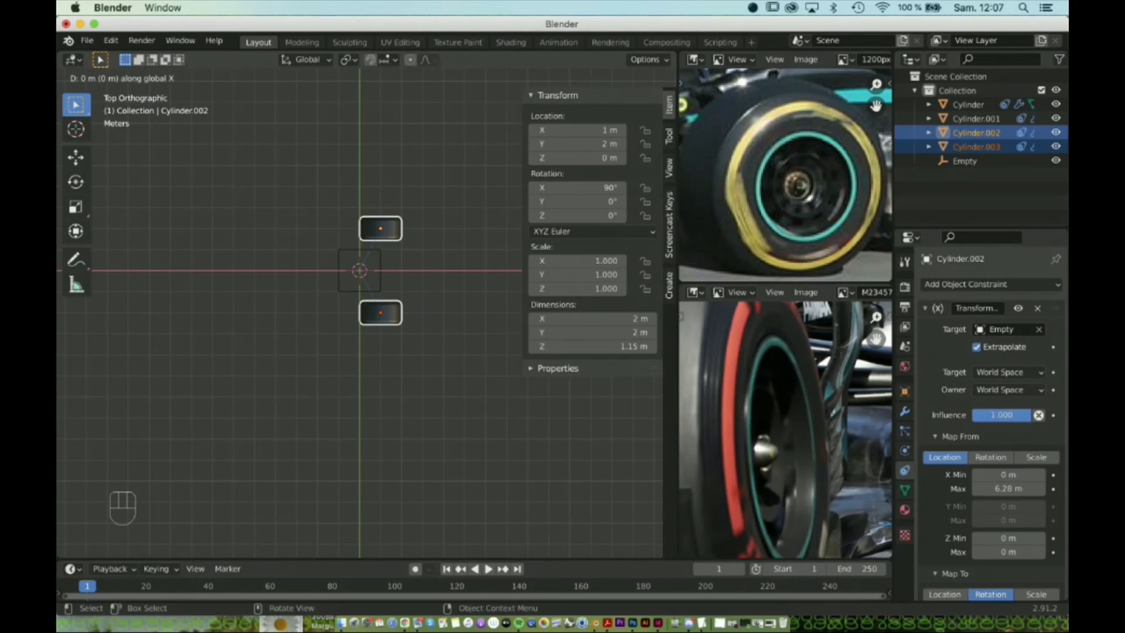
type("6")
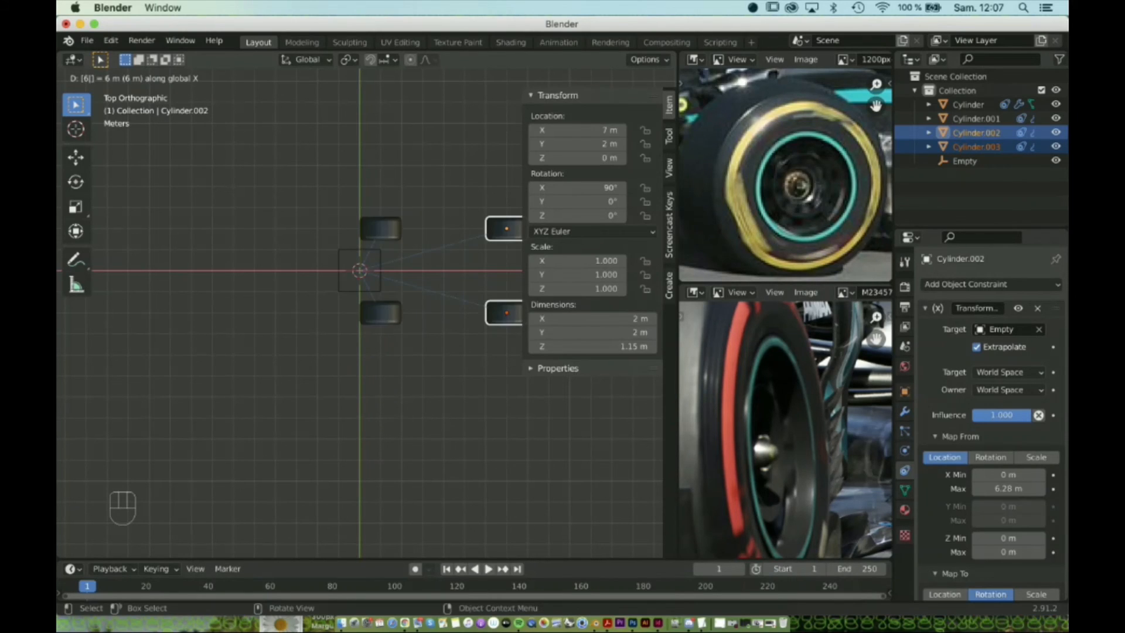
key("minus")
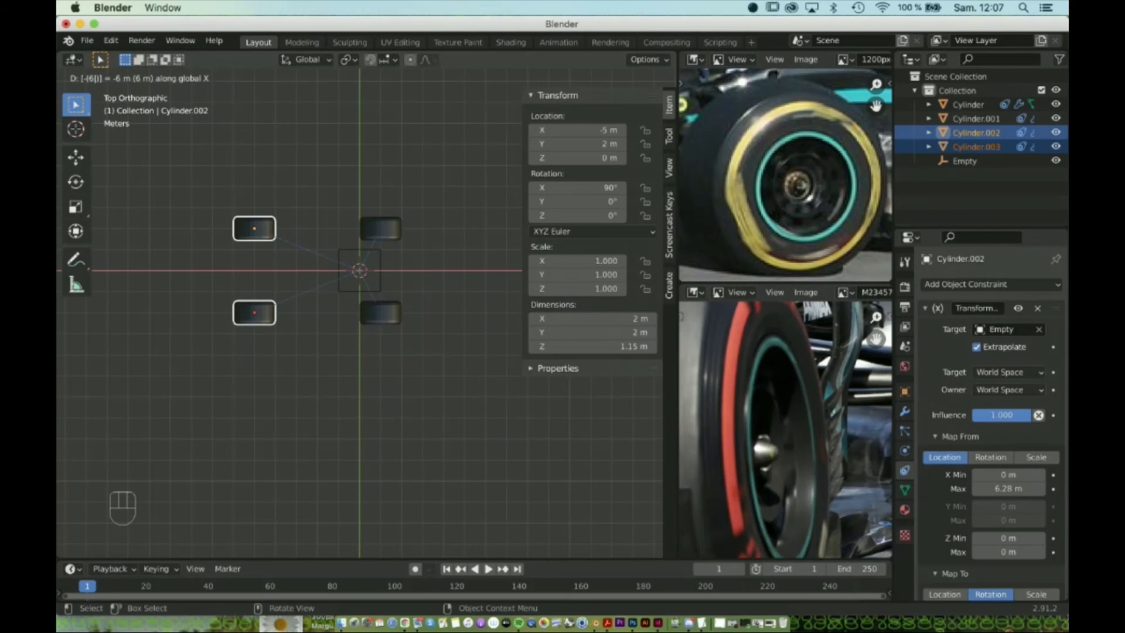
key("Return")
scroll(363, 293, "down", 2)
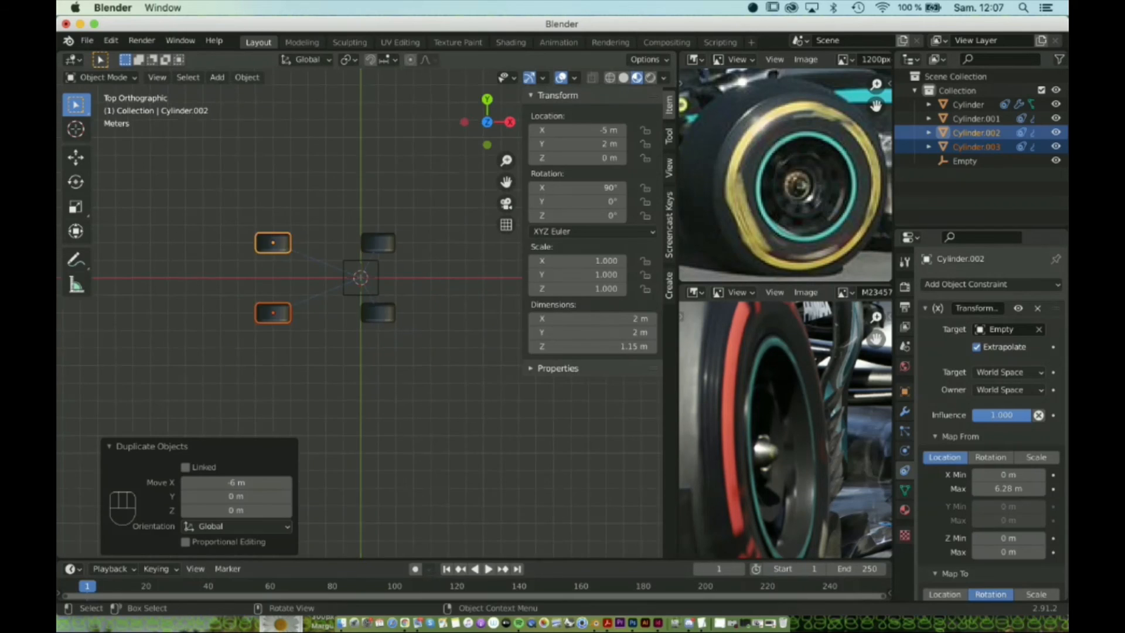
middle_click_drag(363, 304, 325, 272)
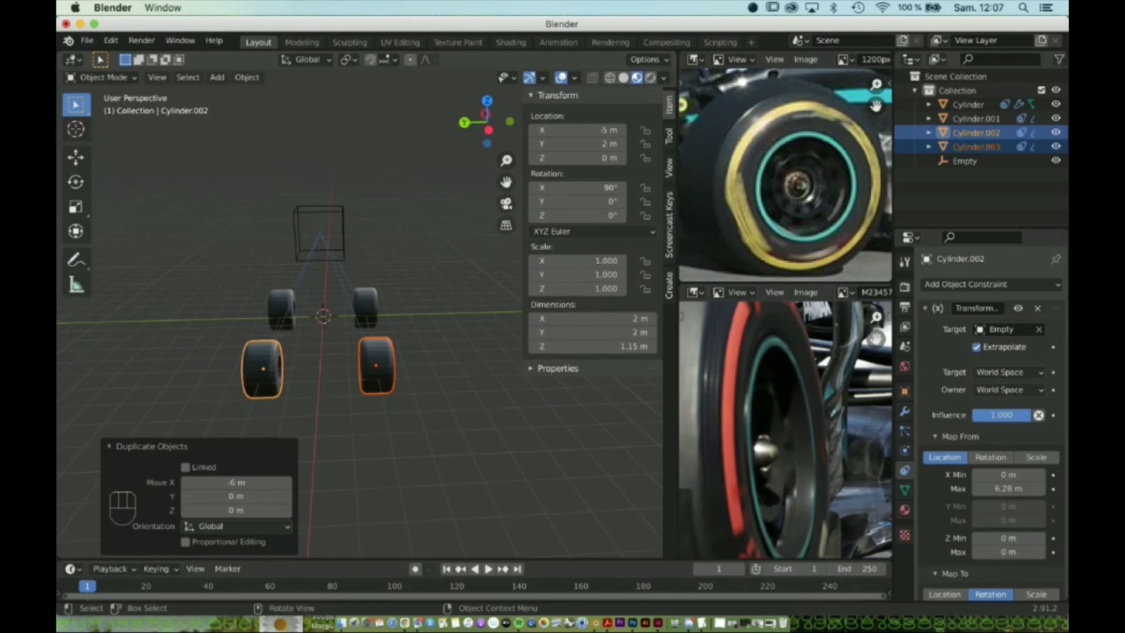
Examine the whole car in both reference images and compare its front and rear tyres with the four modelled wheels.
scroll(785, 431, "down", 5)
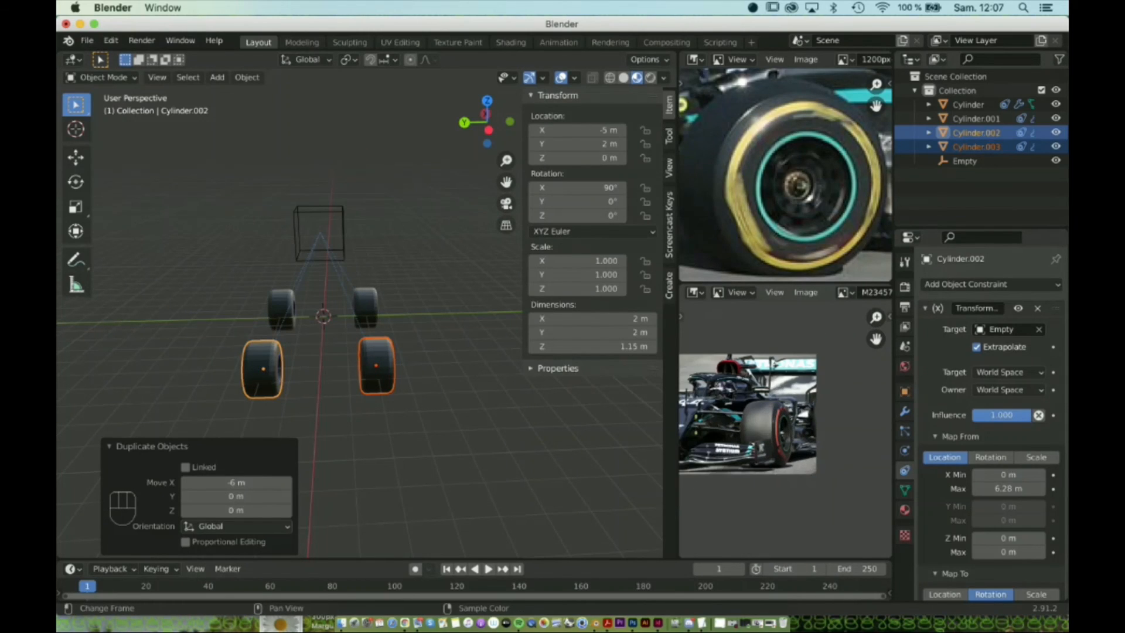
scroll(785, 430, "down", 1)
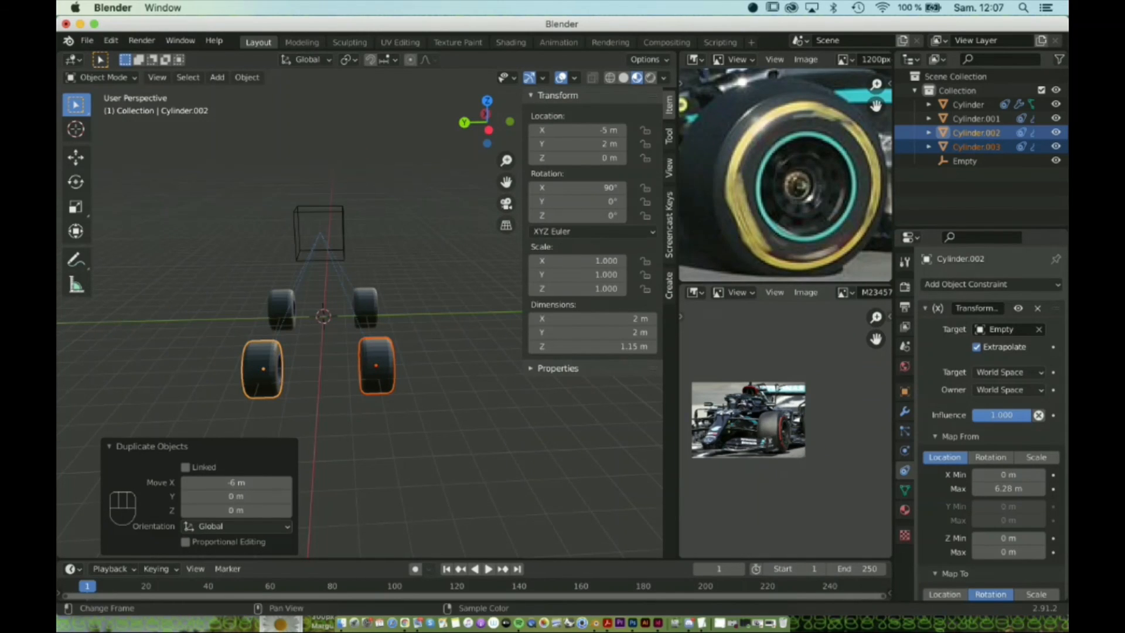
scroll(785, 175, "down", 4)
scroll(785, 175, "down", 3)
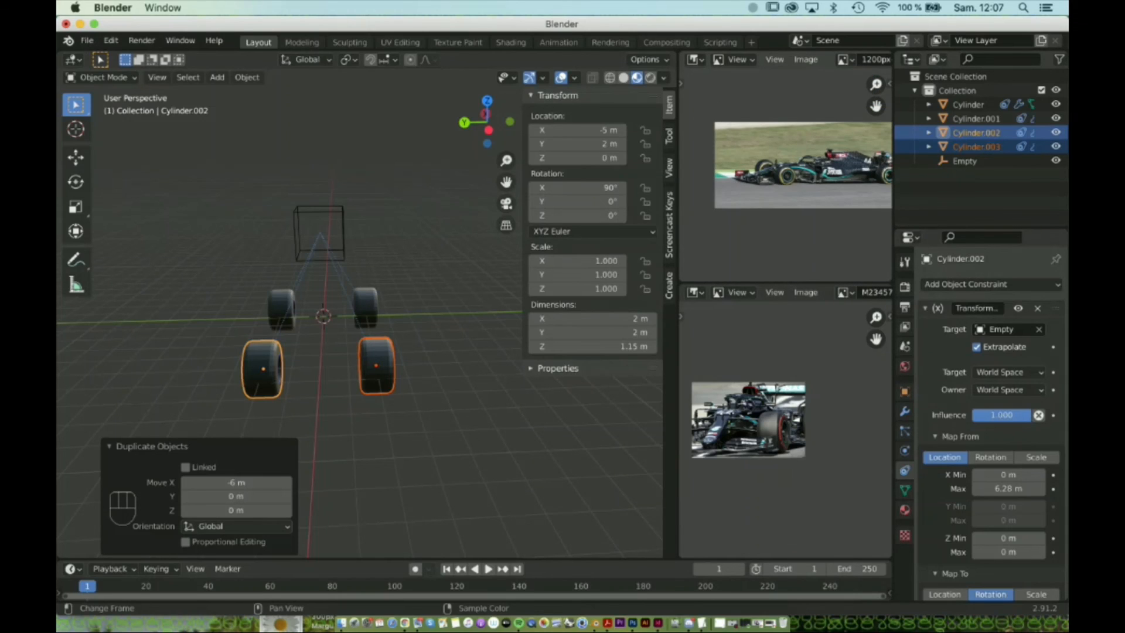
middle_click_drag(803, 164, 803, 176)
scroll(748, 419, "up", 2)
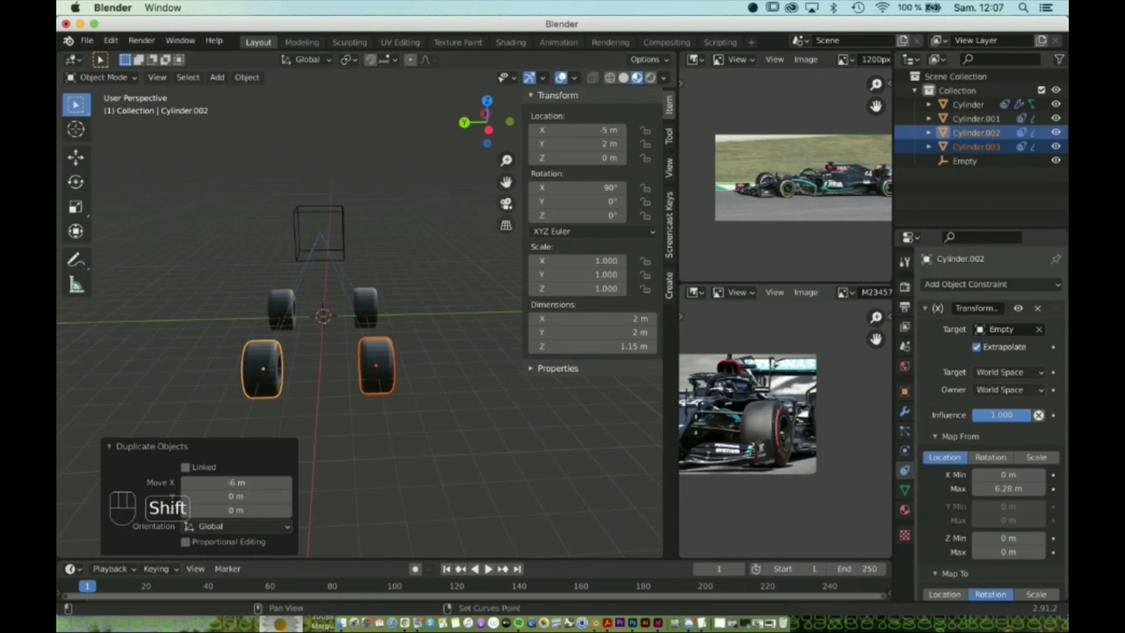
scroll(748, 418, "up", 1)
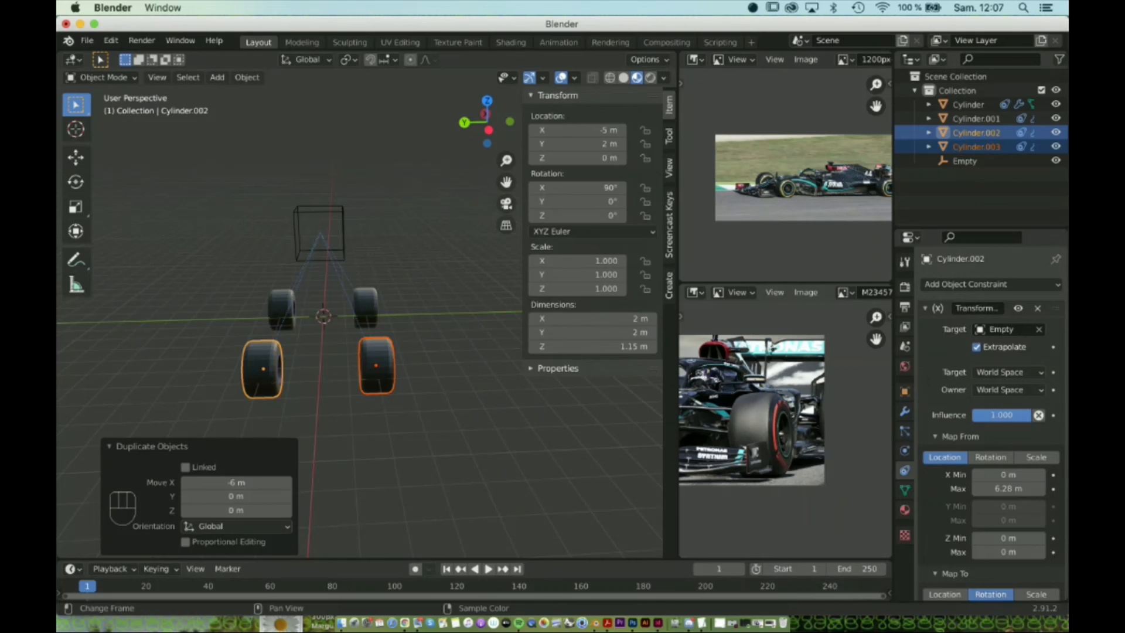
middle_click_drag(375, 410, 235, 404)
middle_click_drag(328, 375, 395, 384)
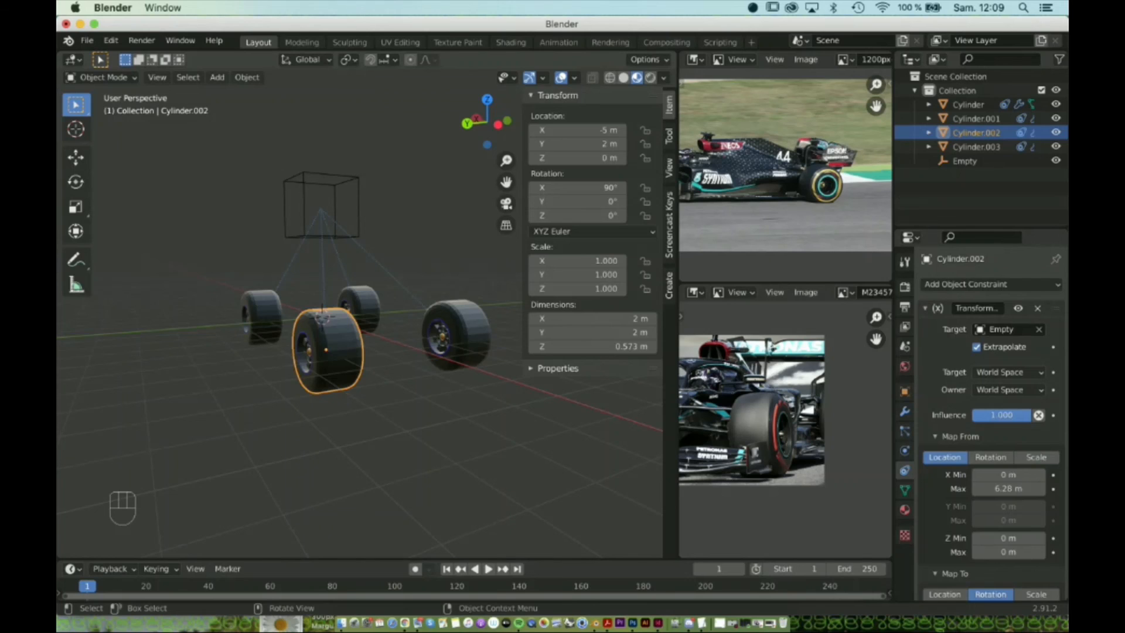
middle_click_drag(375, 351, 211, 351)
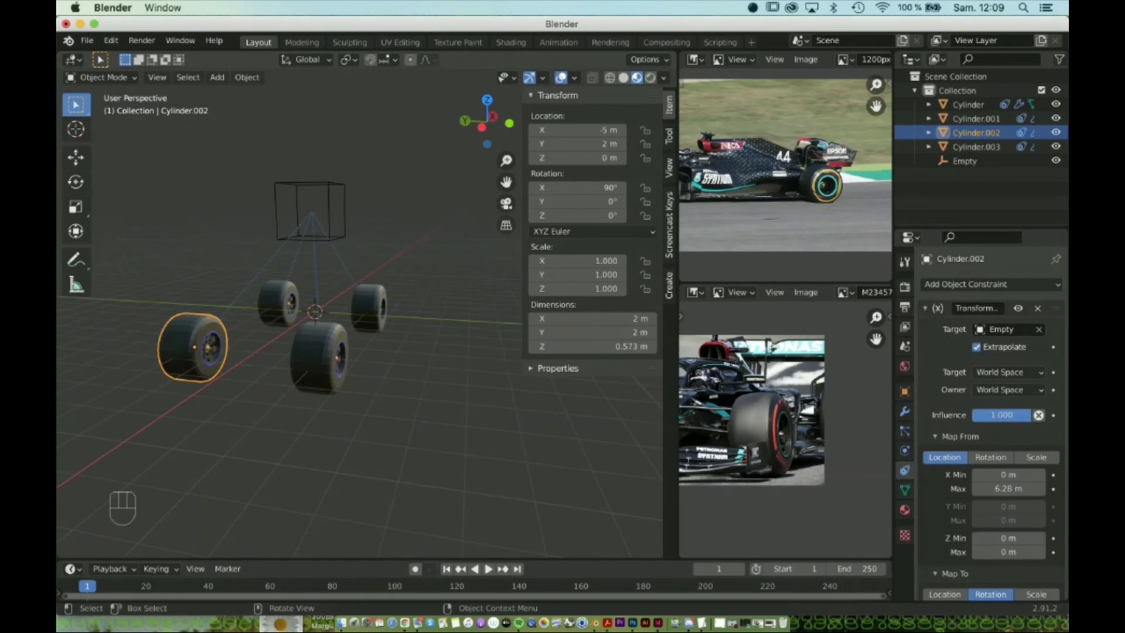
middle_click_drag(351, 351, 281, 352)
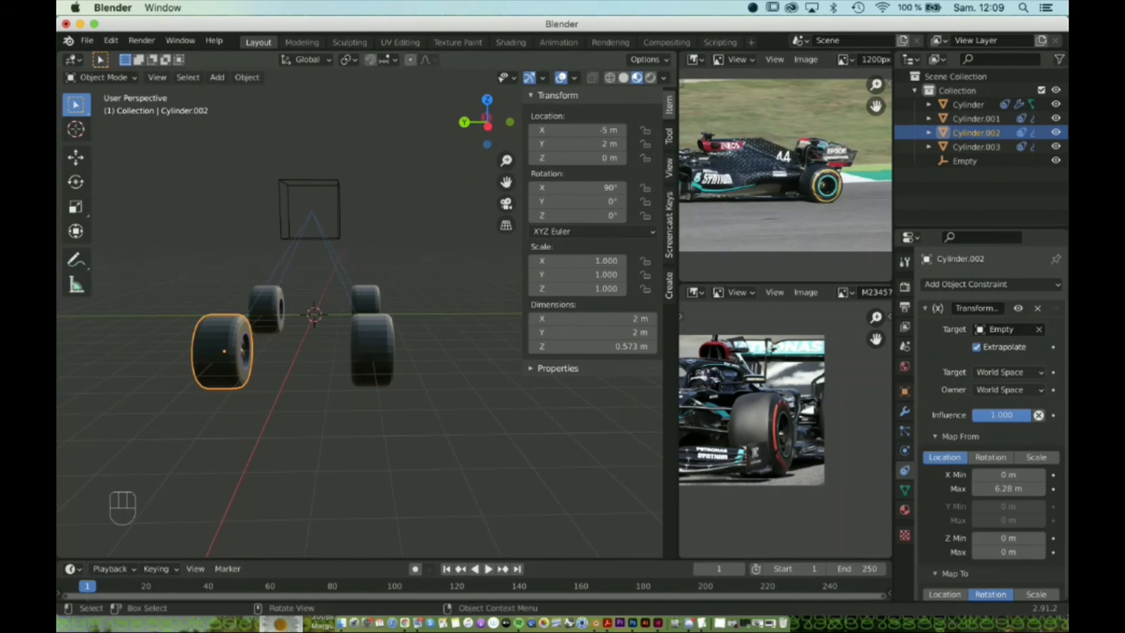
Try a Z dimension of 0.3 m on the newly copied wheel on the positive Y side.
left_click(592, 346)
type("0.3")
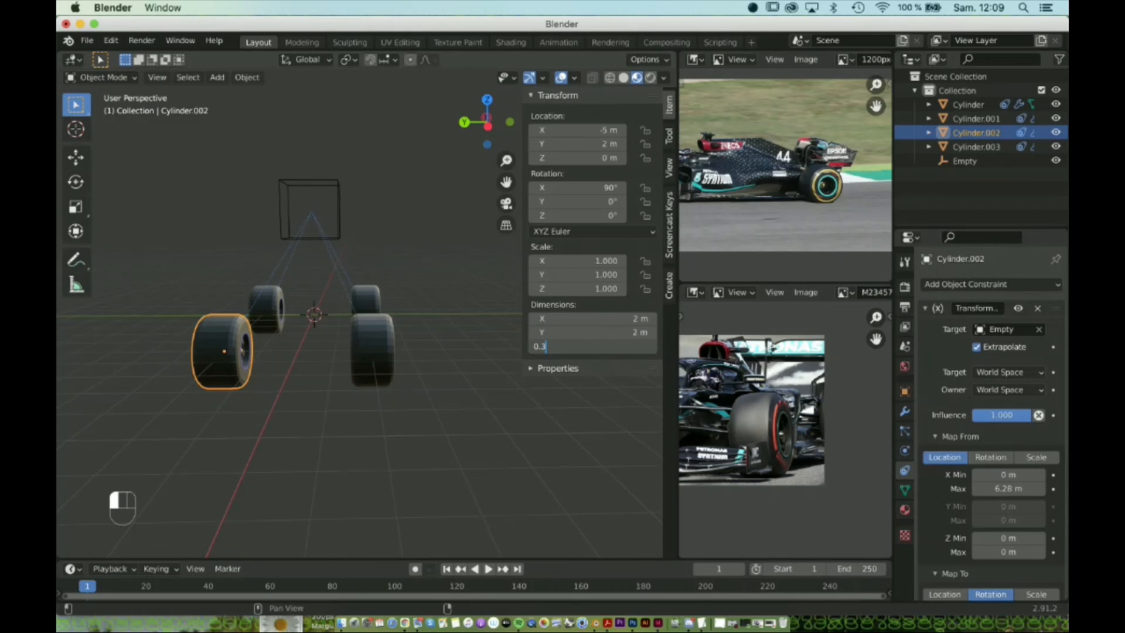
key("Return")
Set the Z dimension of the copied wheel on the positive Y side to 0.45 m.
left_click(592, 347)
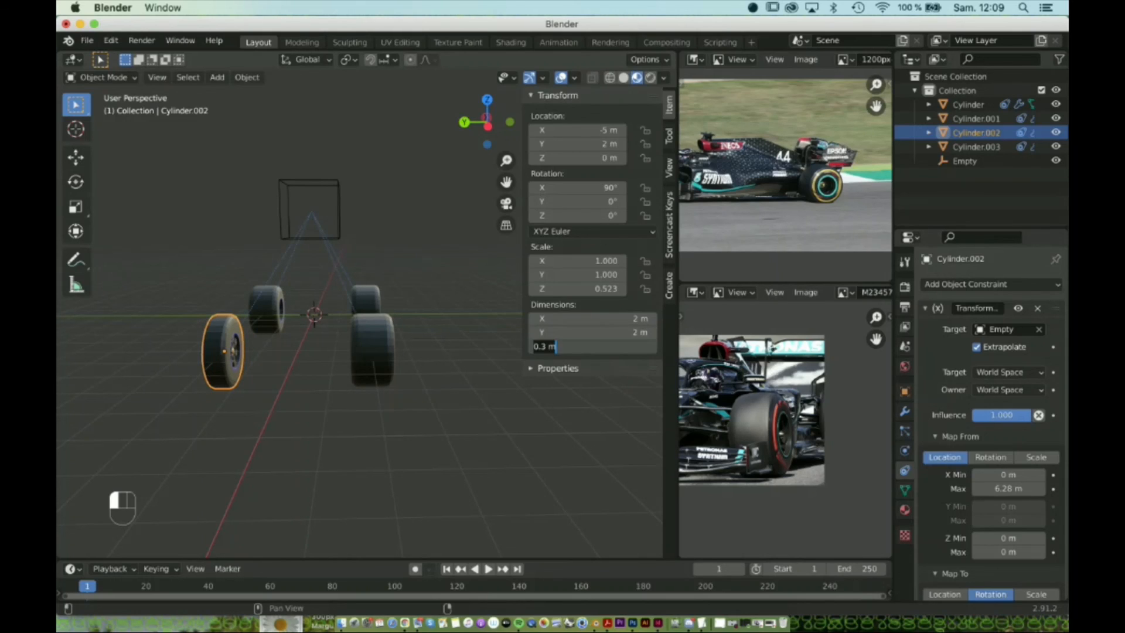
left_click(546, 346)
key("BackSpace")
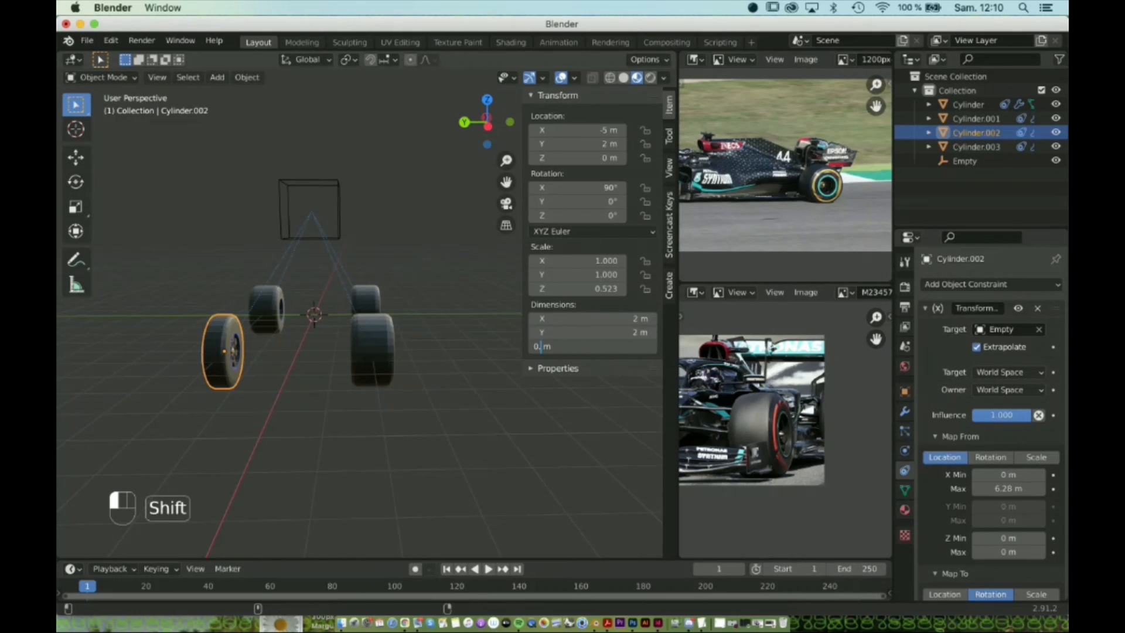
type("45")
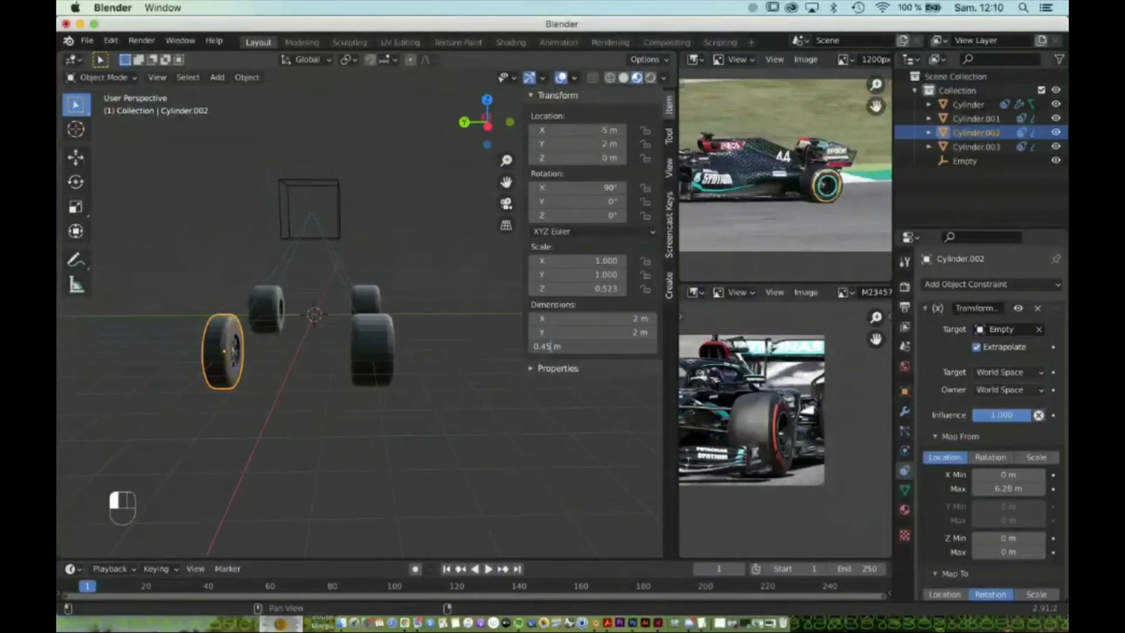
key("Return")
Set the Z dimension of the copied wheel on the negative Y side to 0.45 m and deselect it.
left_click(374, 350)
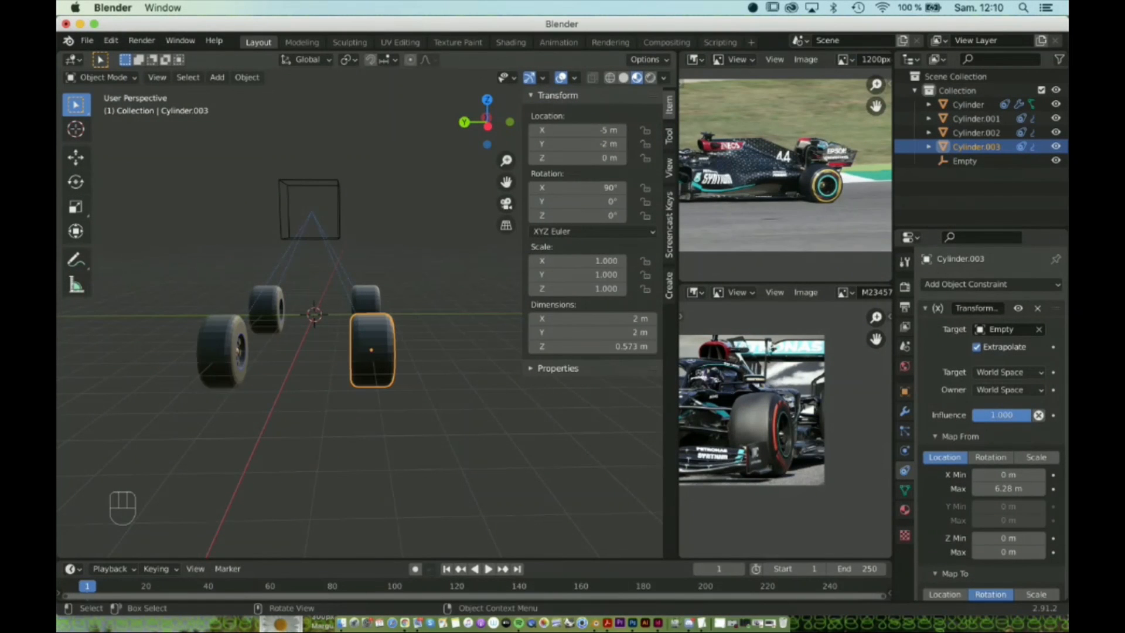
left_click(592, 346)
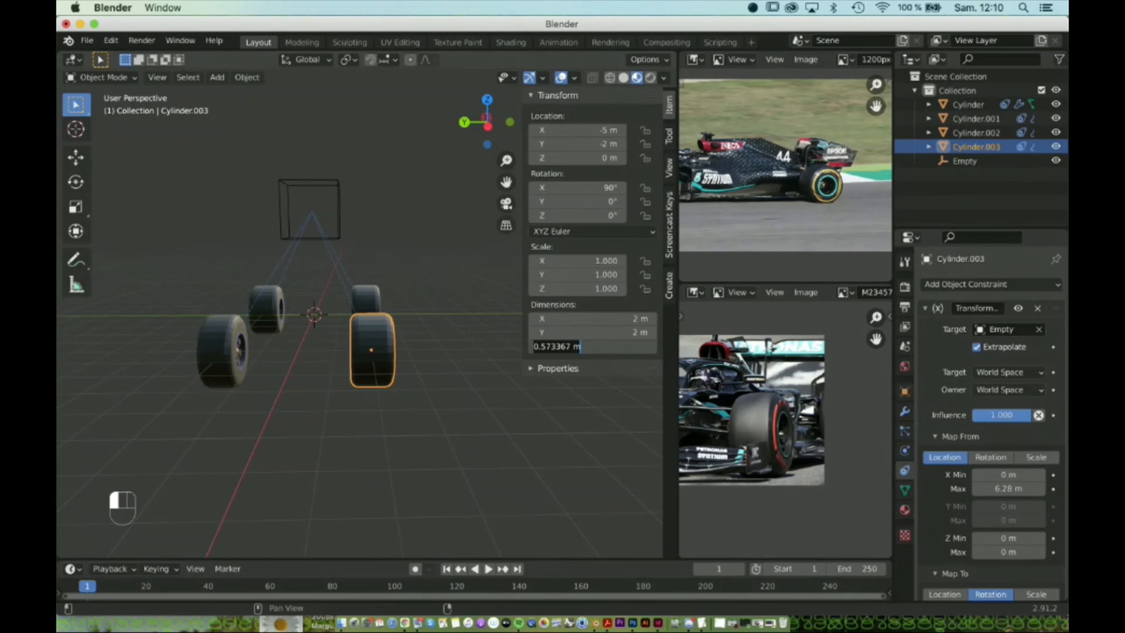
key("BackSpace")
key("shift")
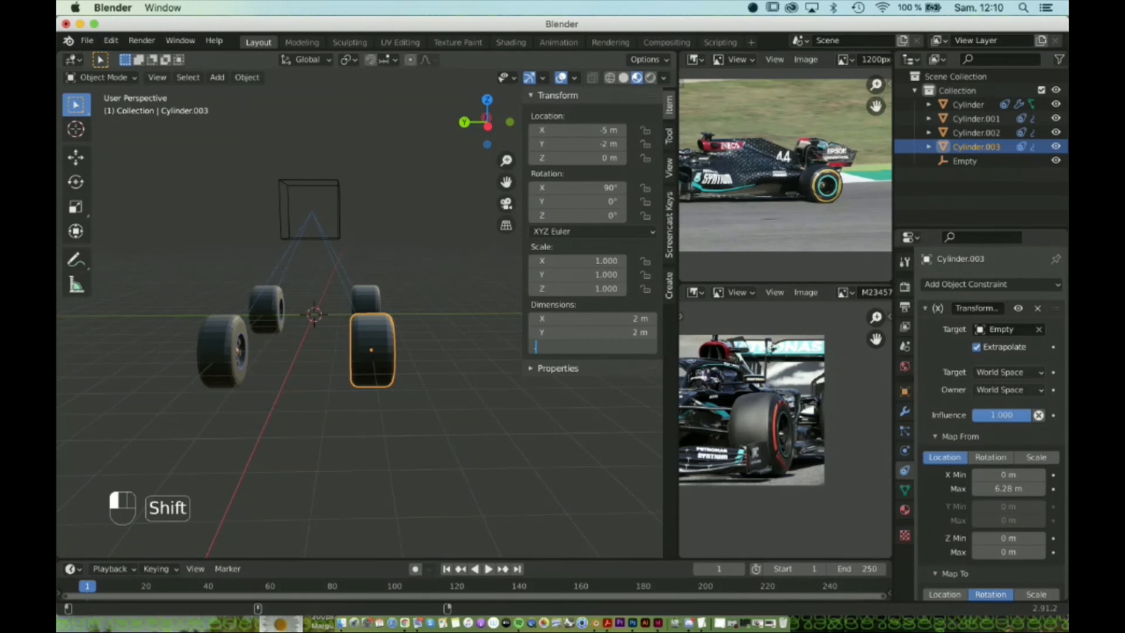
type("0.45")
key("Return")
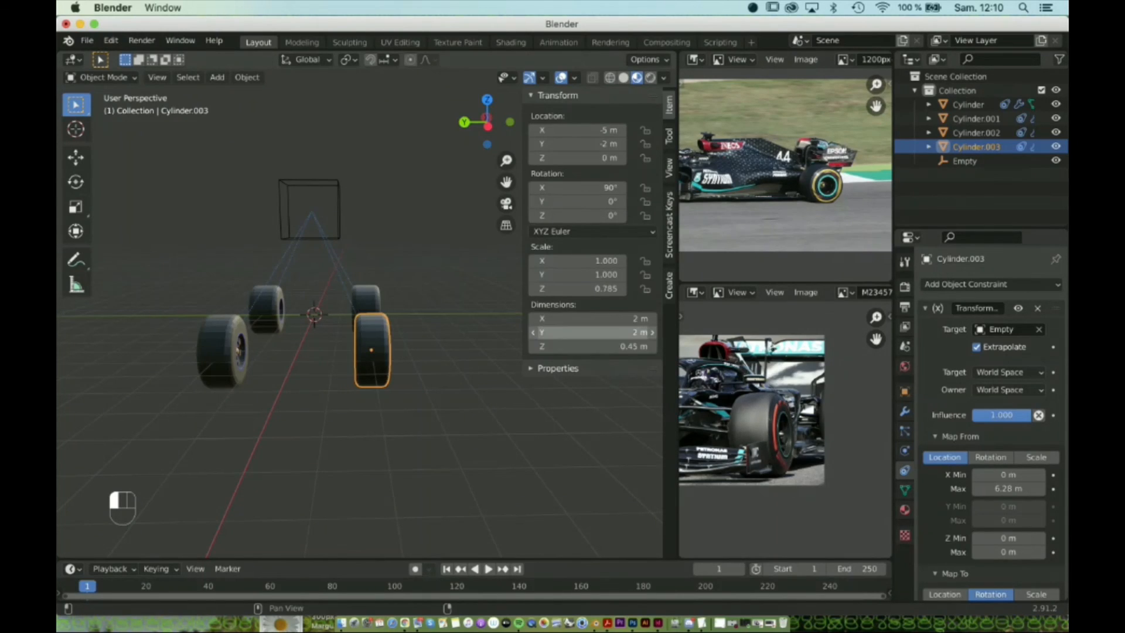
middle_click_drag(422, 334, 73, 332)
middle_click_drag(410, 410, 176, 419)
left_click(281, 411)
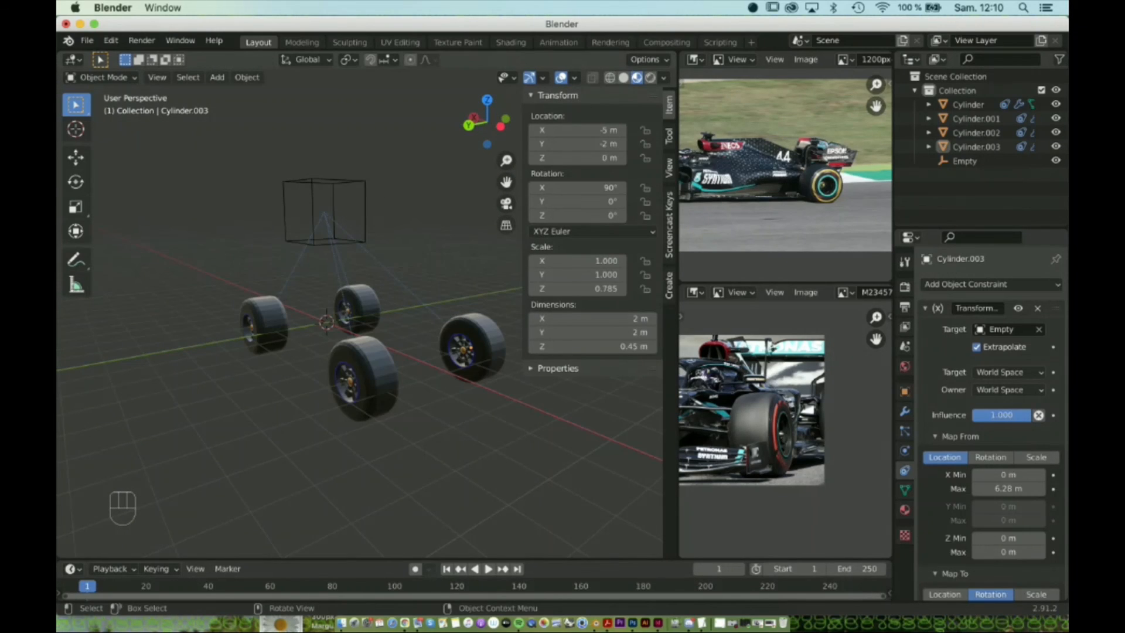
Select the four wheels in turn to compare their dimensions, and inspect the original wheel's modifier and constraint settings.
left_click(363, 378)
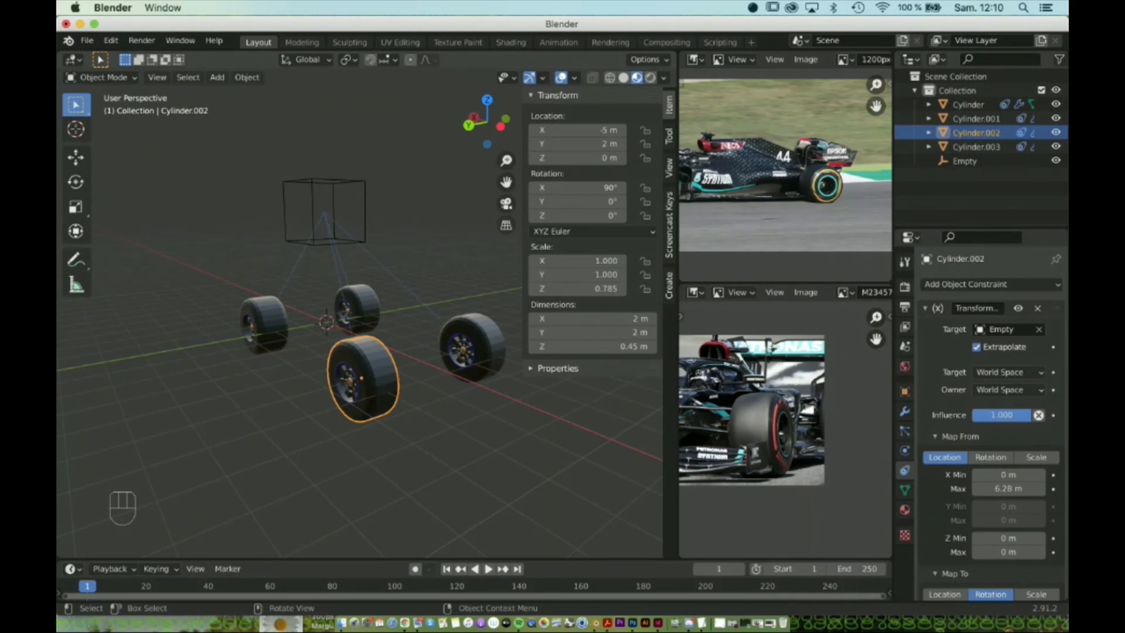
left_click(471, 346)
left_click(351, 308)
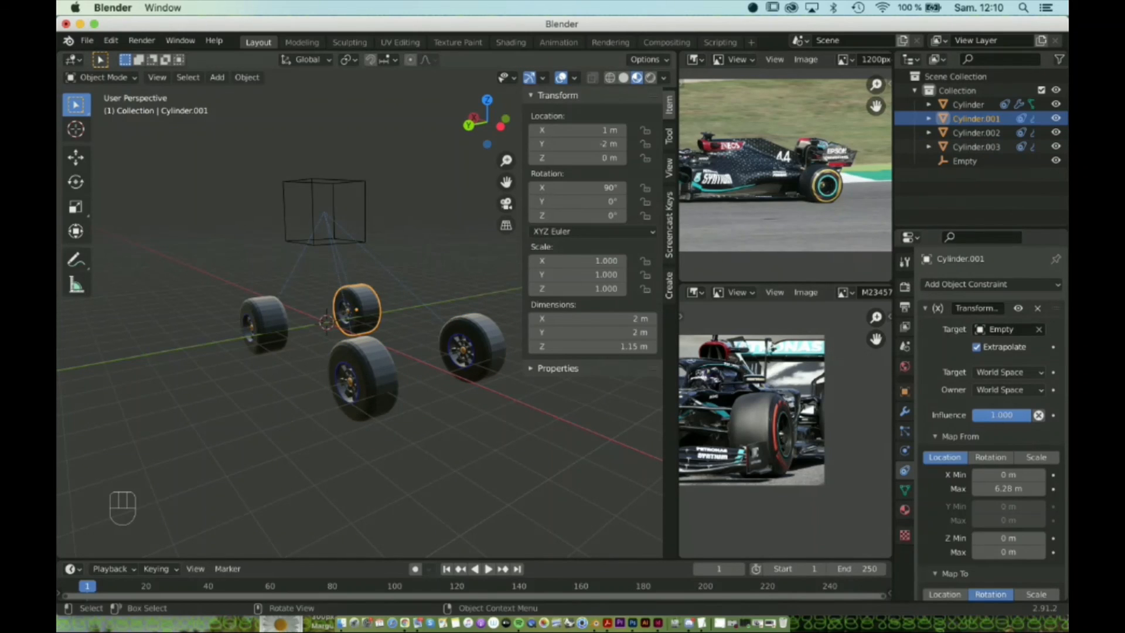
left_click(264, 325)
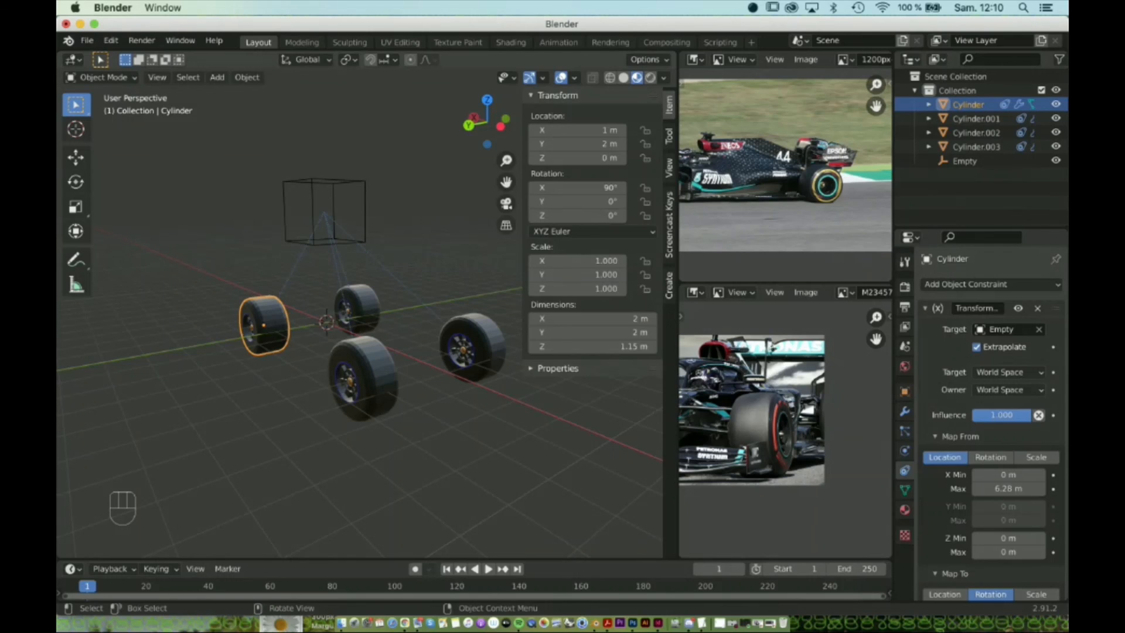
left_click(264, 325, "shift")
left_click(263, 325, "shift")
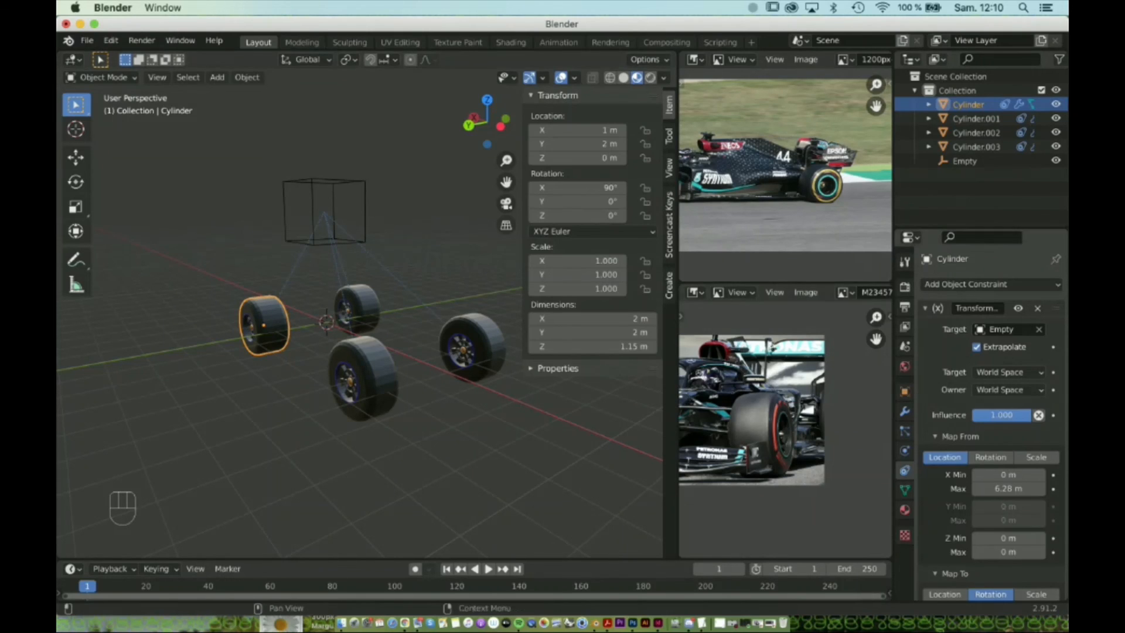
left_click(905, 411)
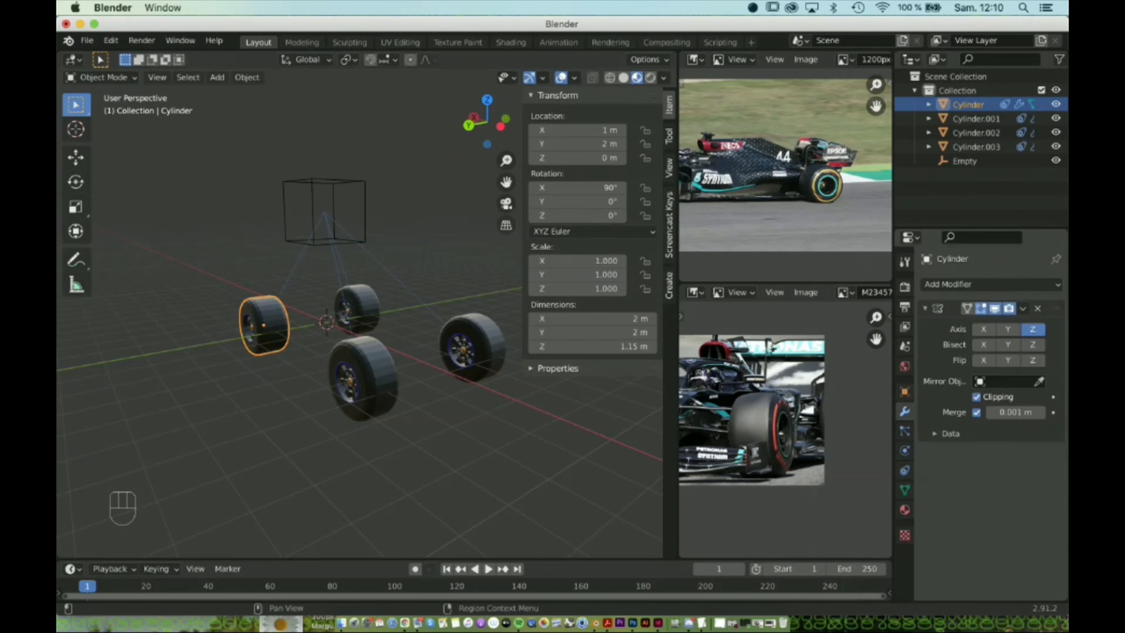
left_click(904, 470)
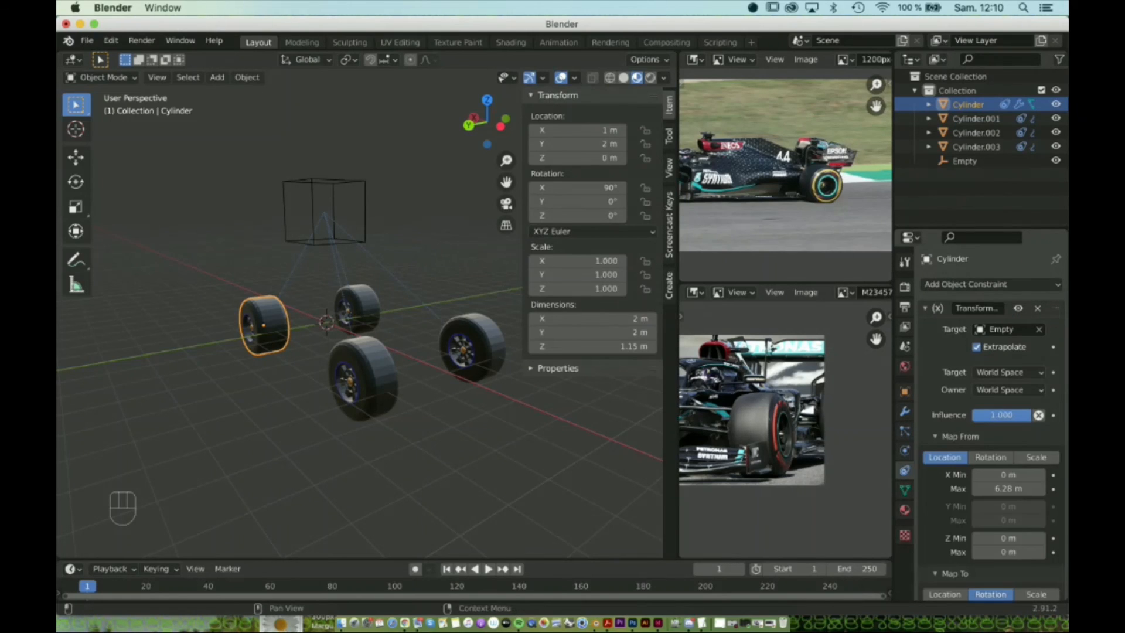
Test how the four wheels roll by moving the Empty along X, cancel the move and deselect the Empty.
middle_click_drag(293, 351, 492, 352)
left_click(317, 238)
middle_click_drag(351, 252, 246, 269)
key("g")
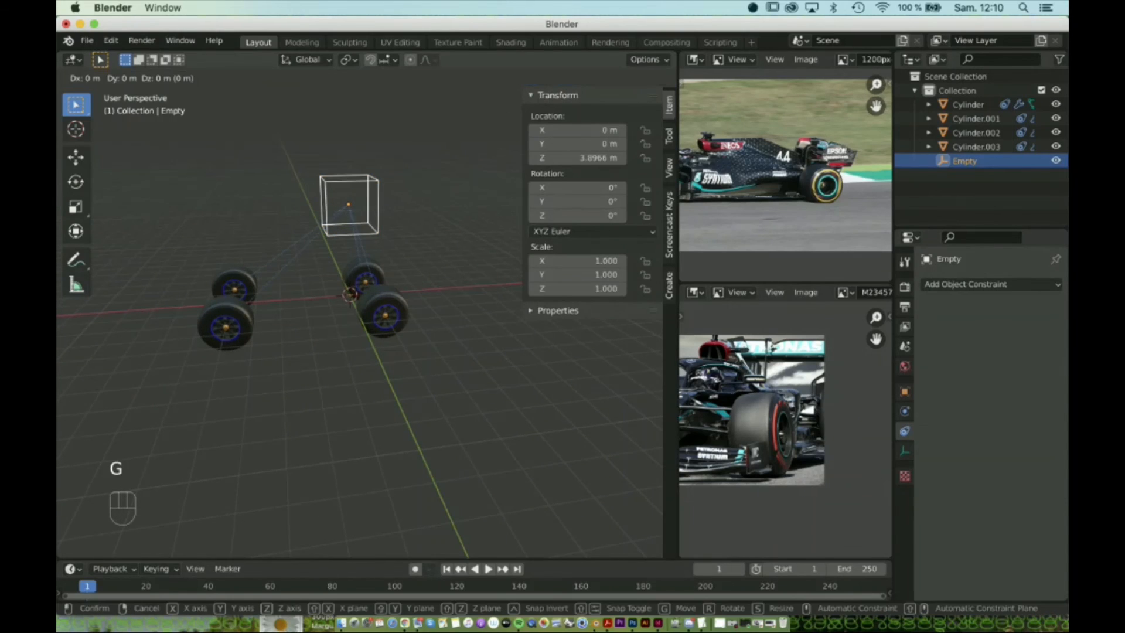
key("x")
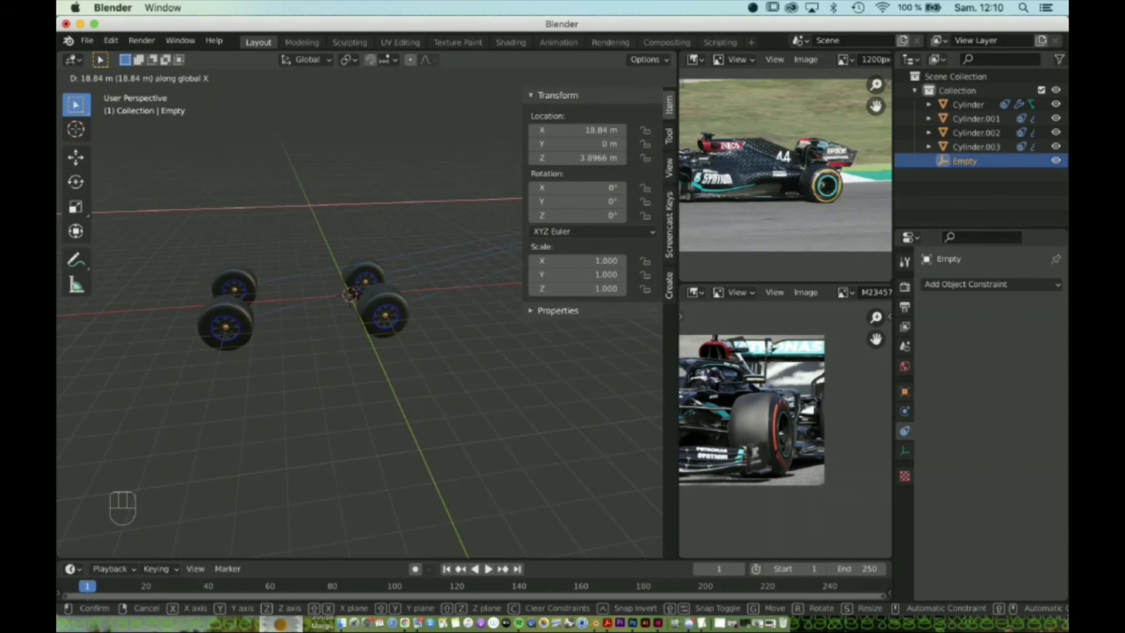
key("Escape")
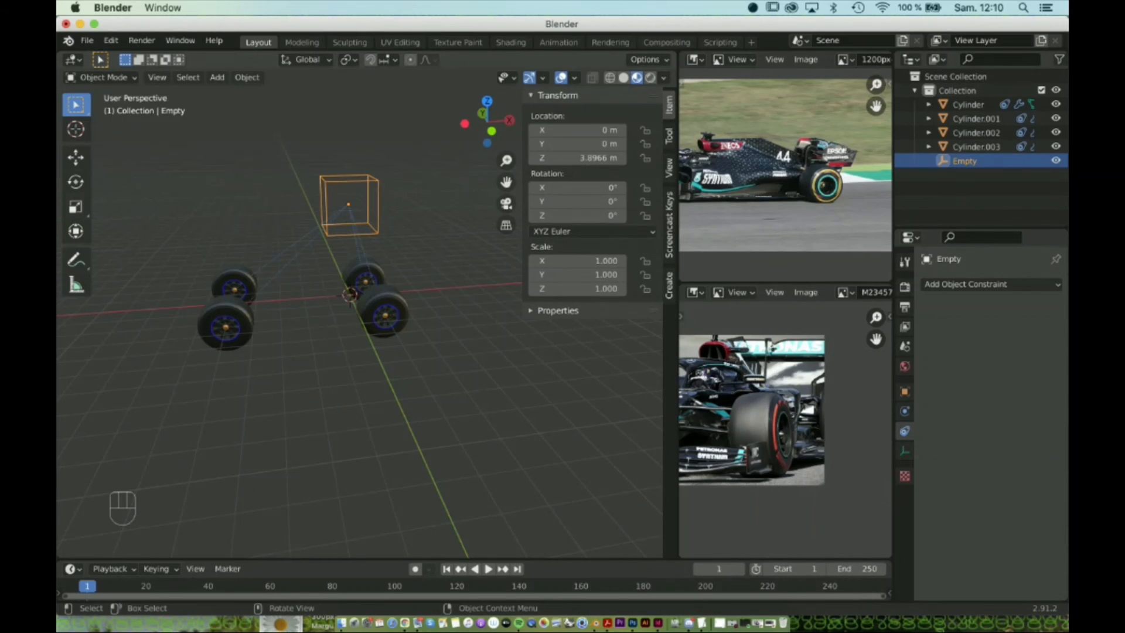
left_click(410, 375)
middle_click_drag(410, 375, 173, 375)
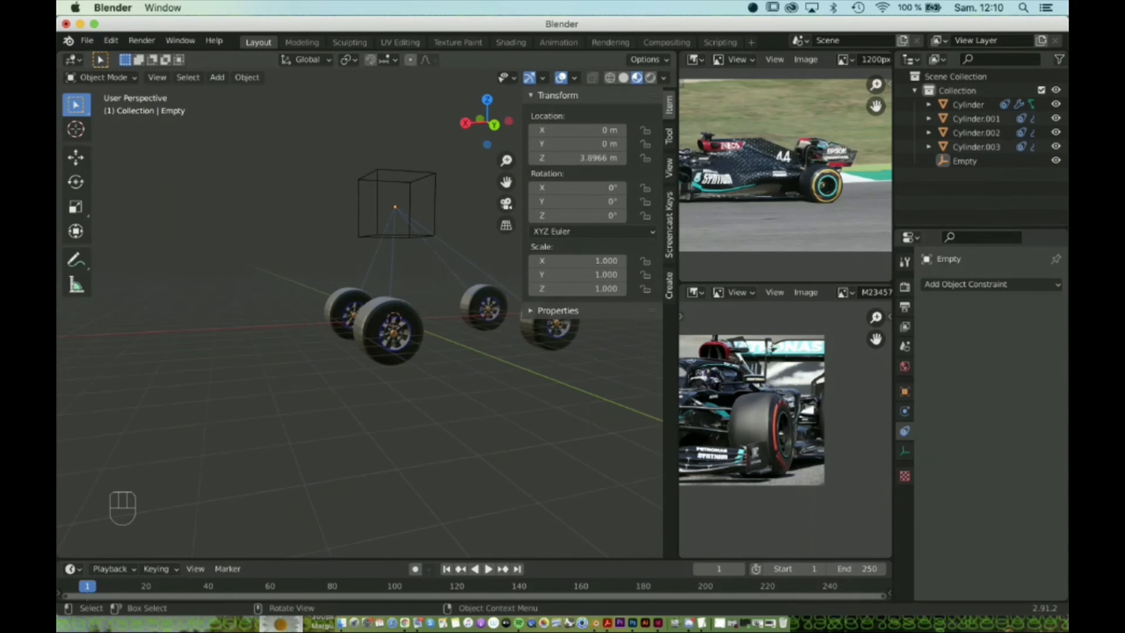
Select the four wheels with the Empty as active object and parent the wheels to the Empty using the Object parent type.
left_click(395, 206)
middle_click_drag(395, 206, 263, 206)
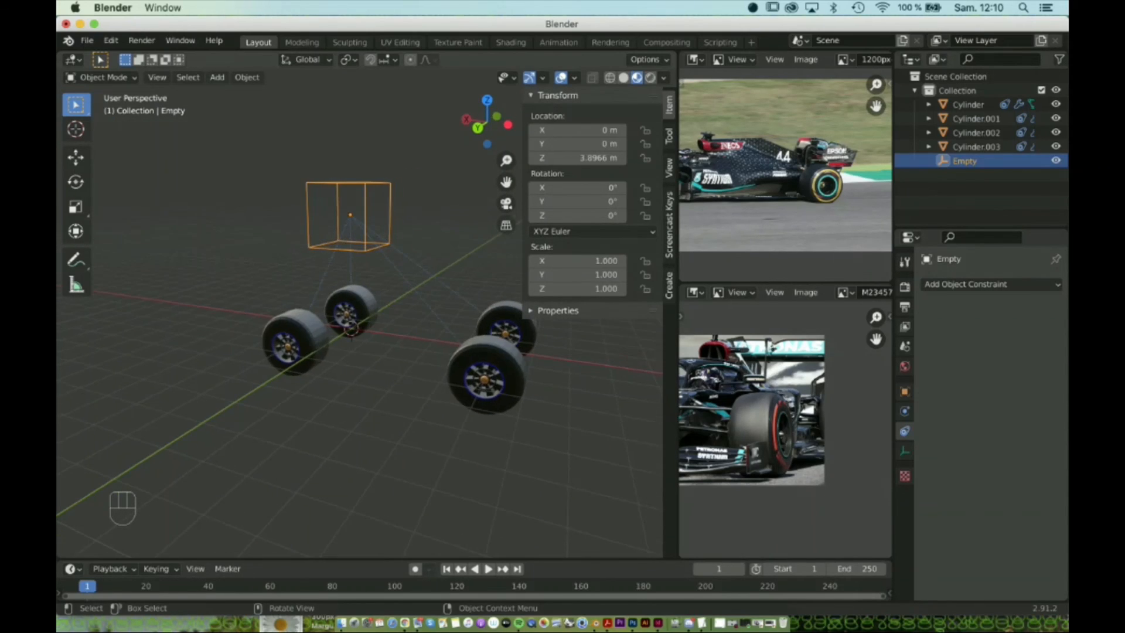
left_click(300, 334)
left_click(350, 309, "shift")
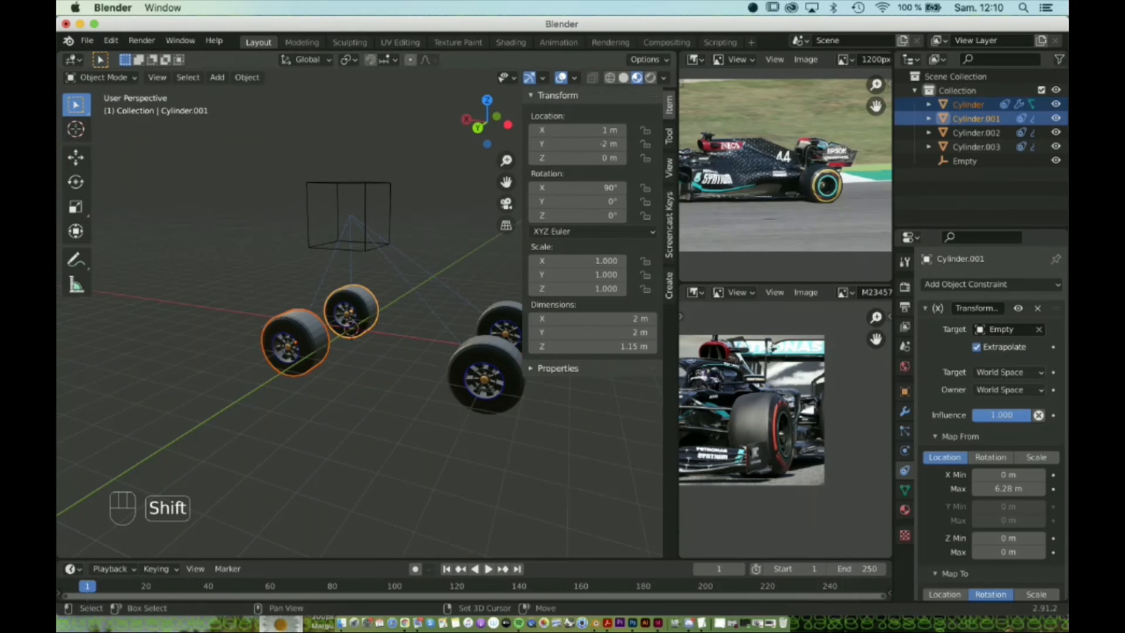
left_click(484, 377, "shift")
left_click(504, 321, "shift")
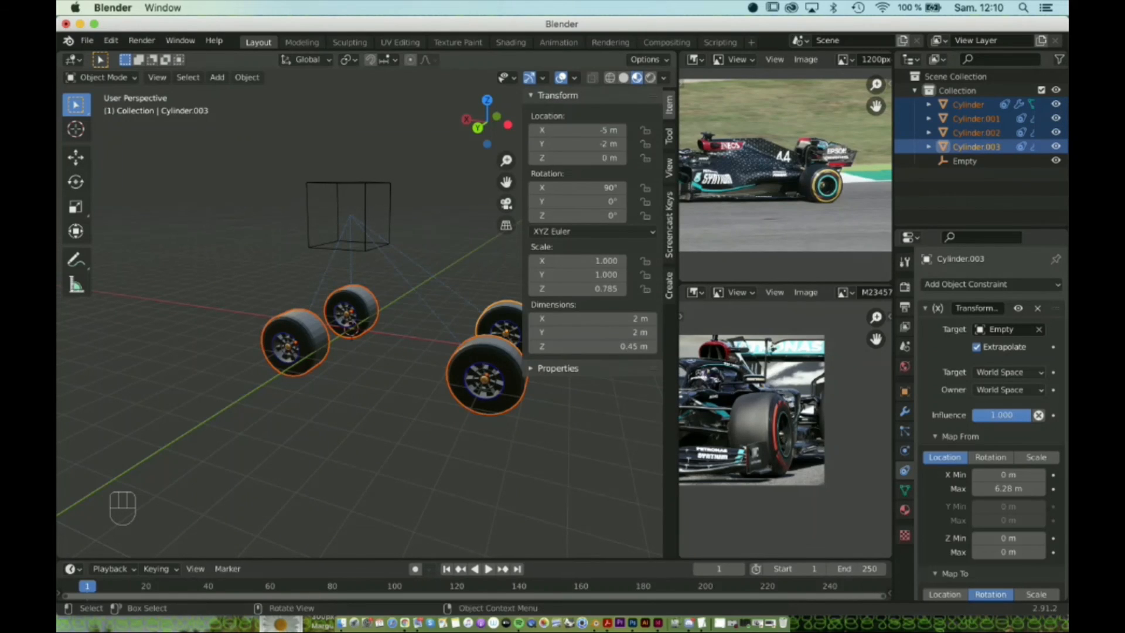
left_click(366, 216, "shift")
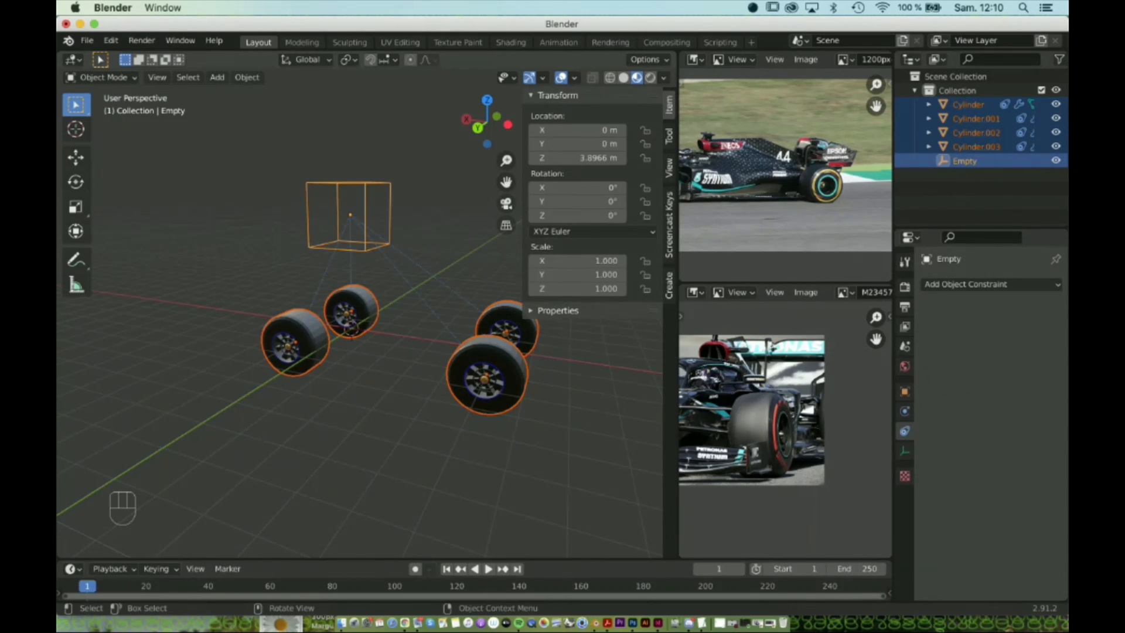
key("ctrl+p")
left_click(364, 185)
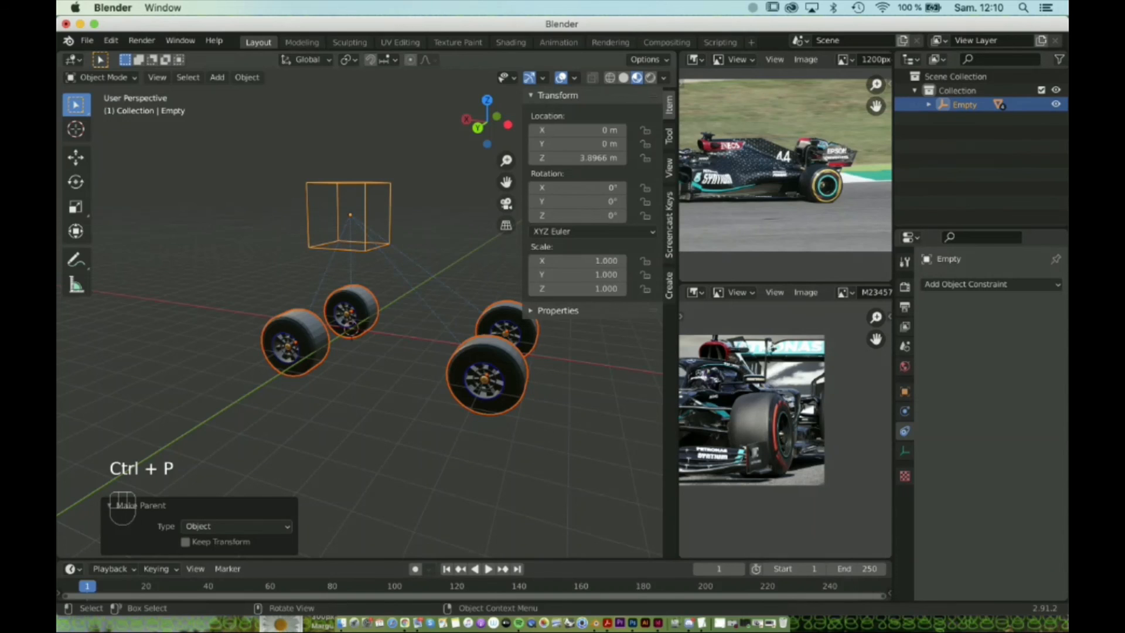
Test that the parented wheels travel and roll by moving the Empty along X, cancel the move and deselect everything.
left_click(363, 186)
key("g")
key("x")
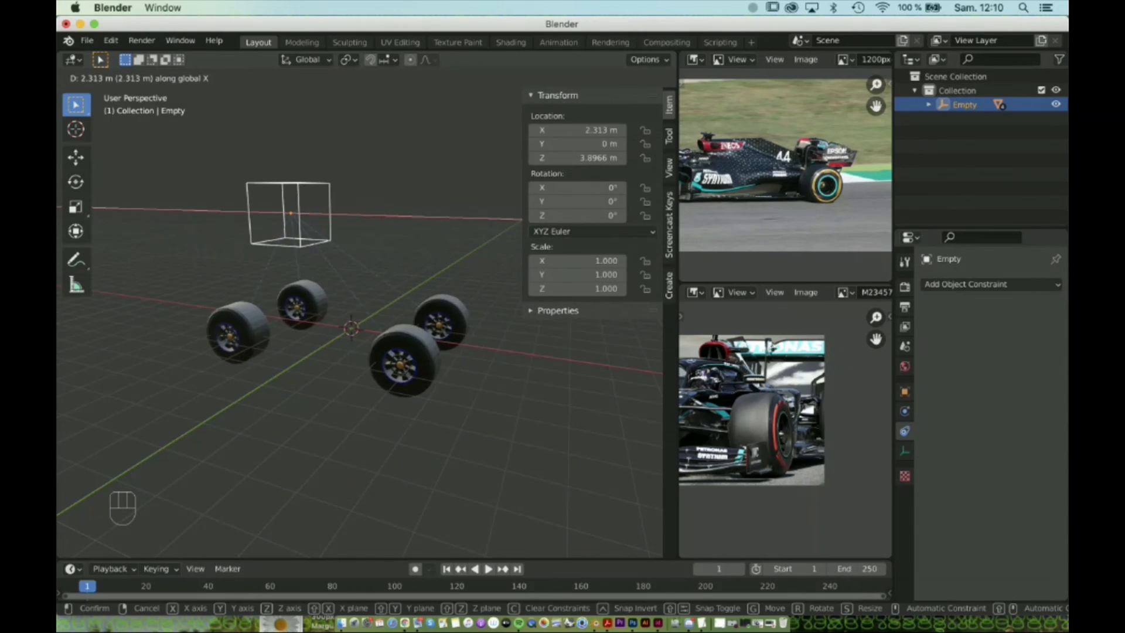
key("Escape")
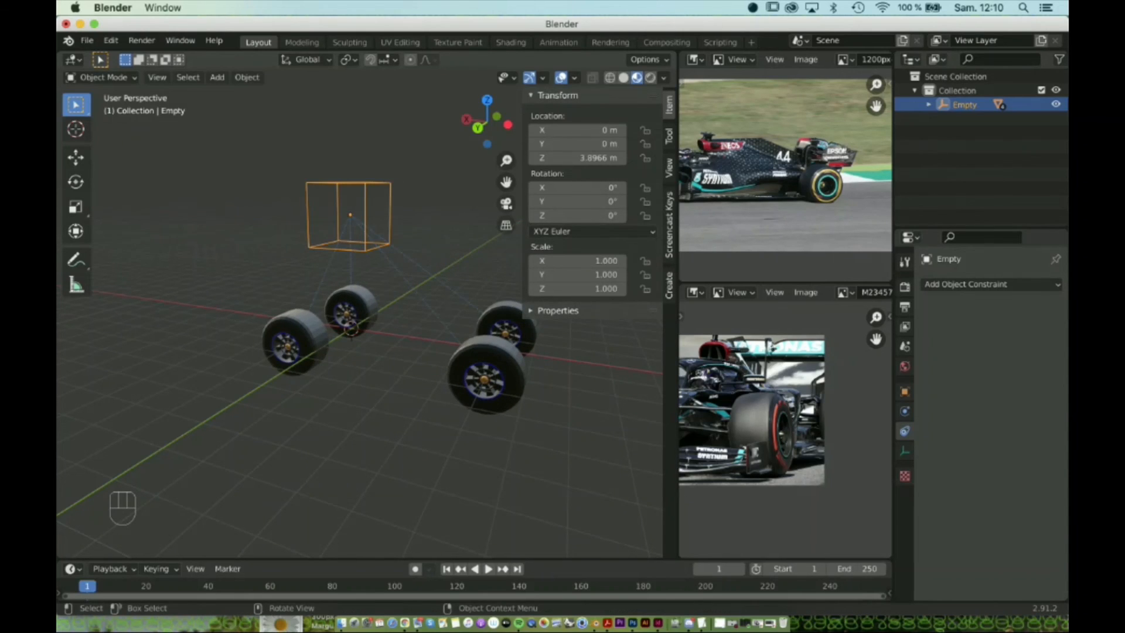
key("super+z")
left_click(375, 433)
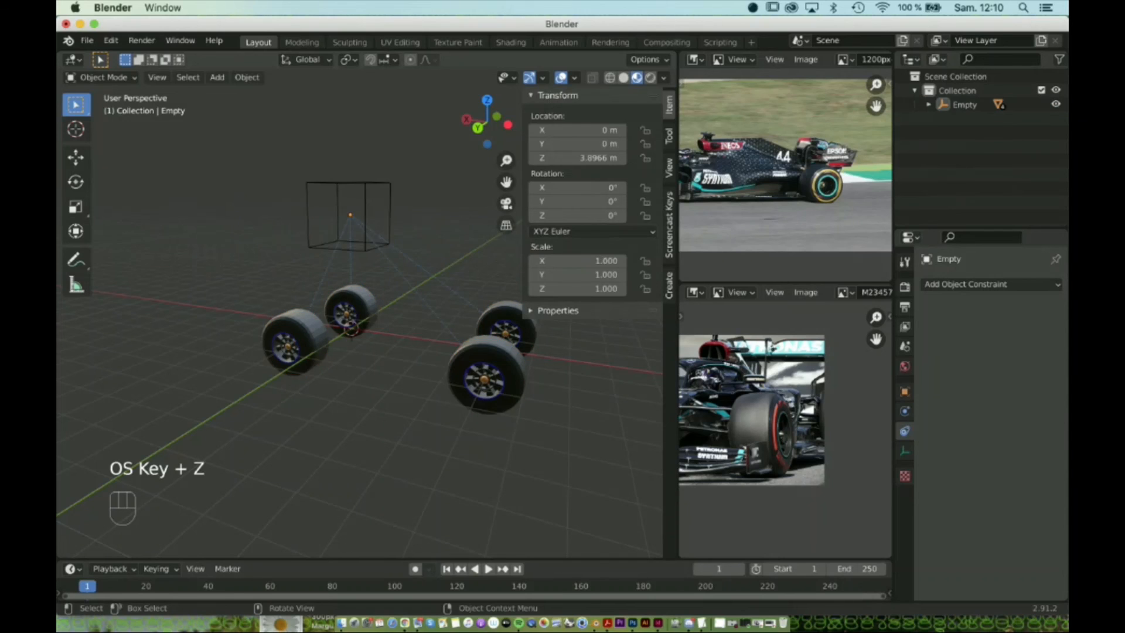
Select the original wheel on the positive Y side and view the four-wheel assembly from the opposite angle.
middle_click_drag(375, 434, 449, 456)
left_click(387, 363)
scroll(387, 363, "down", 1)
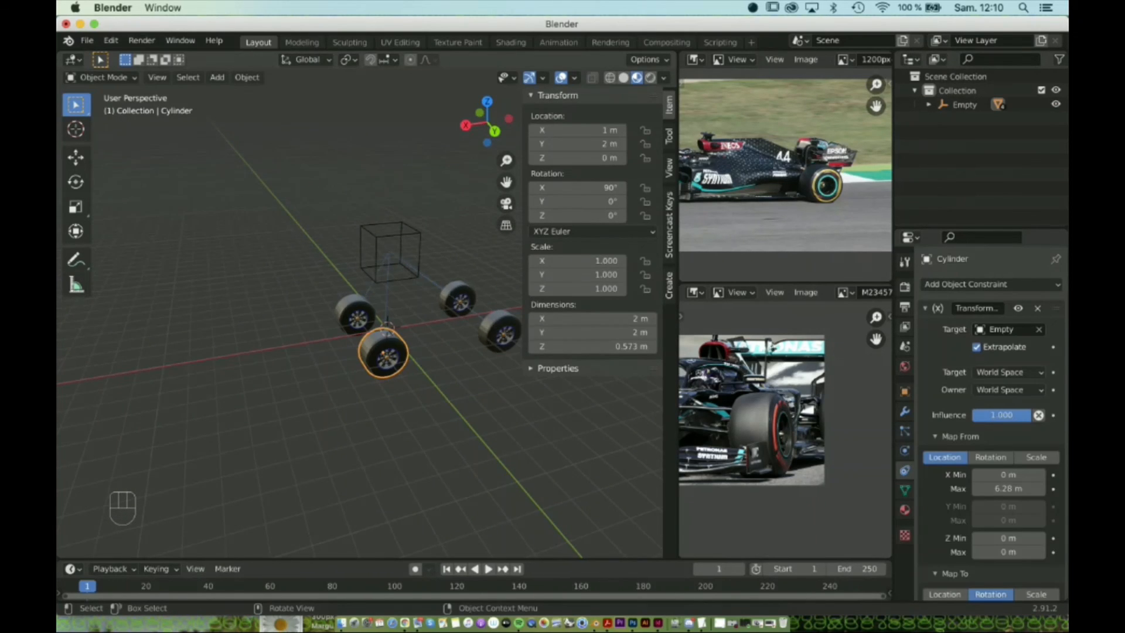
middle_click_drag(386, 363, 317, 341)
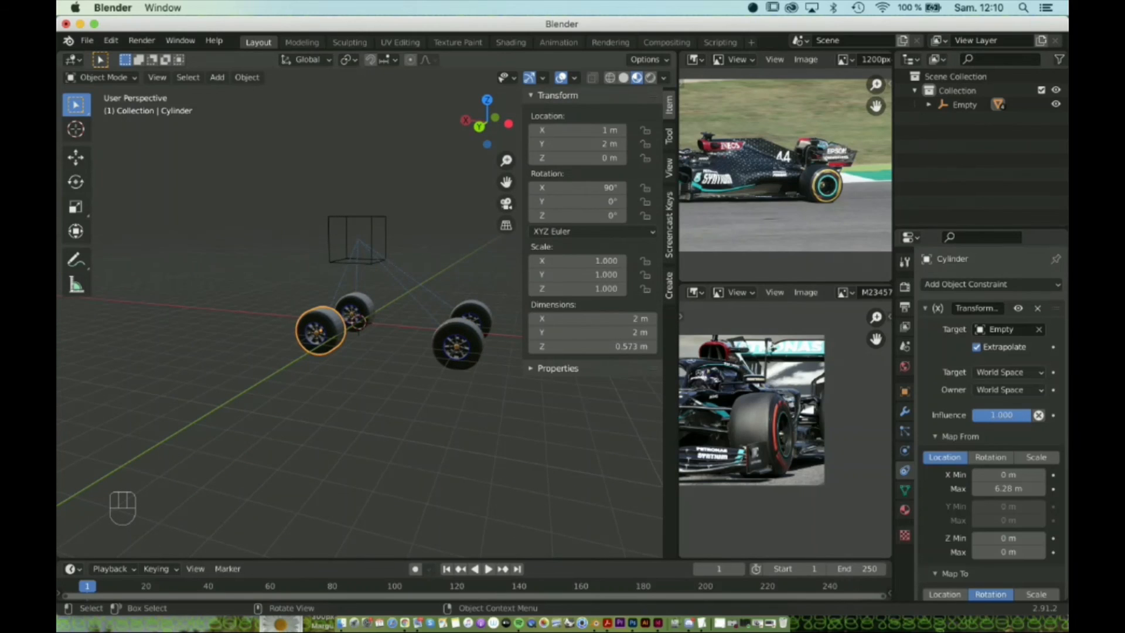